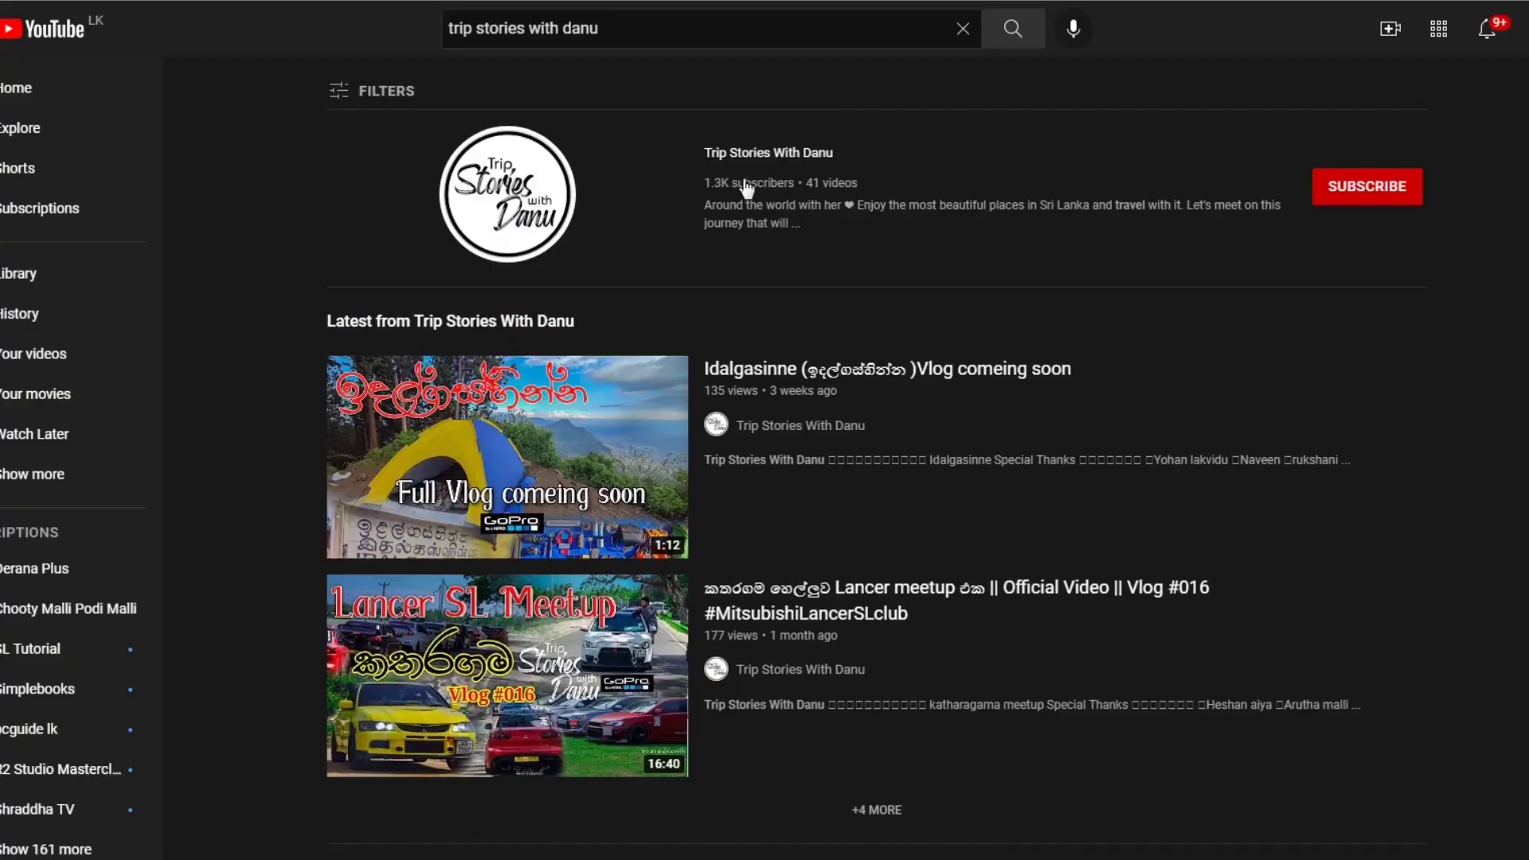
# - Subscribe to the travel vlog channel from its Videos page and set its notifications to All
pyautogui.click(747, 189)
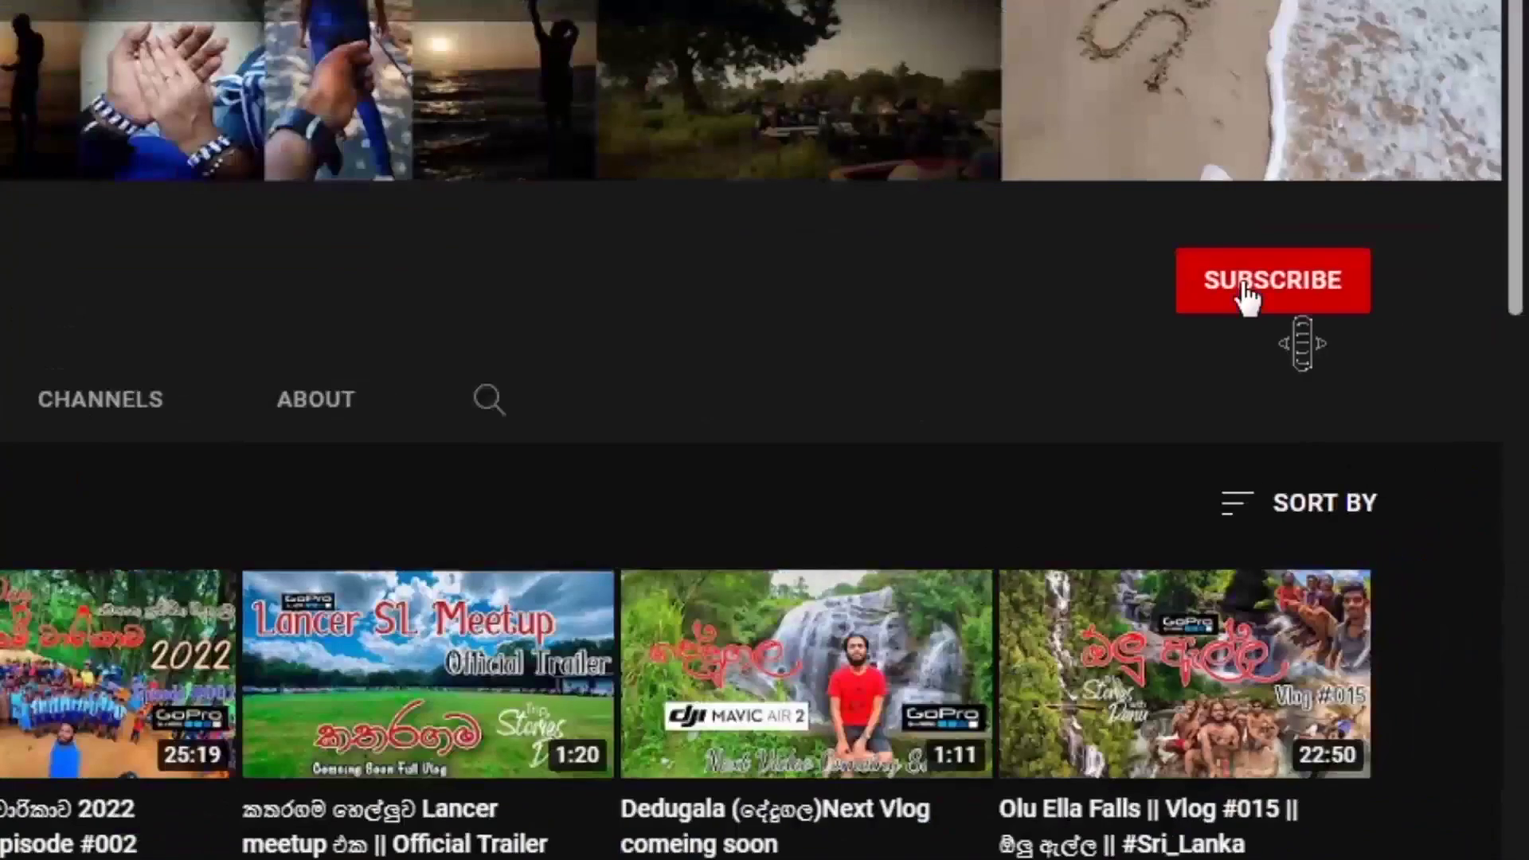
pyautogui.click(1452, 350)
pyautogui.click(1501, 348)
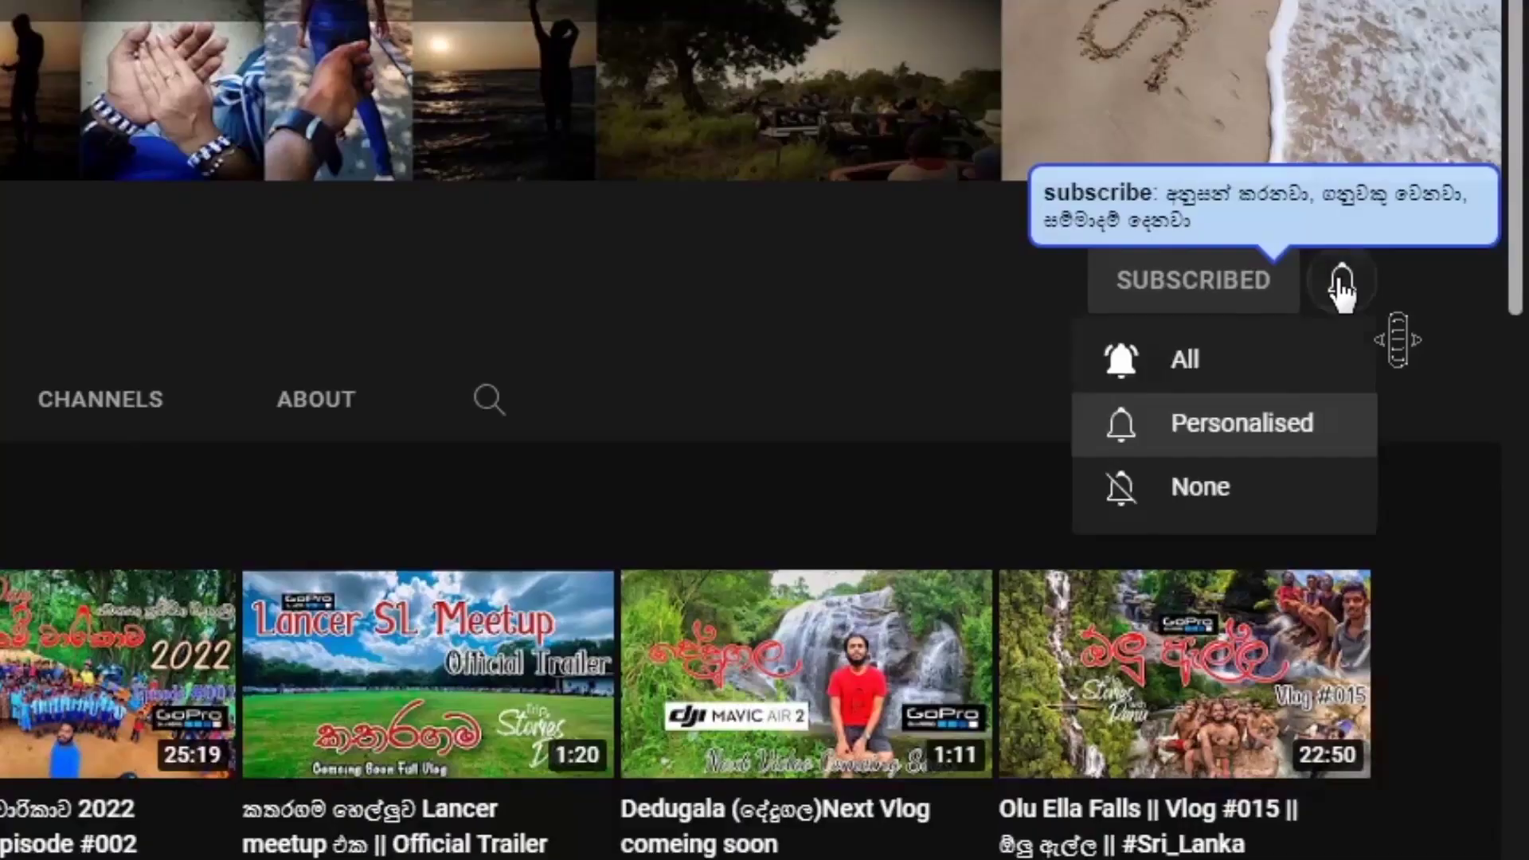
pyautogui.click(1178, 373)
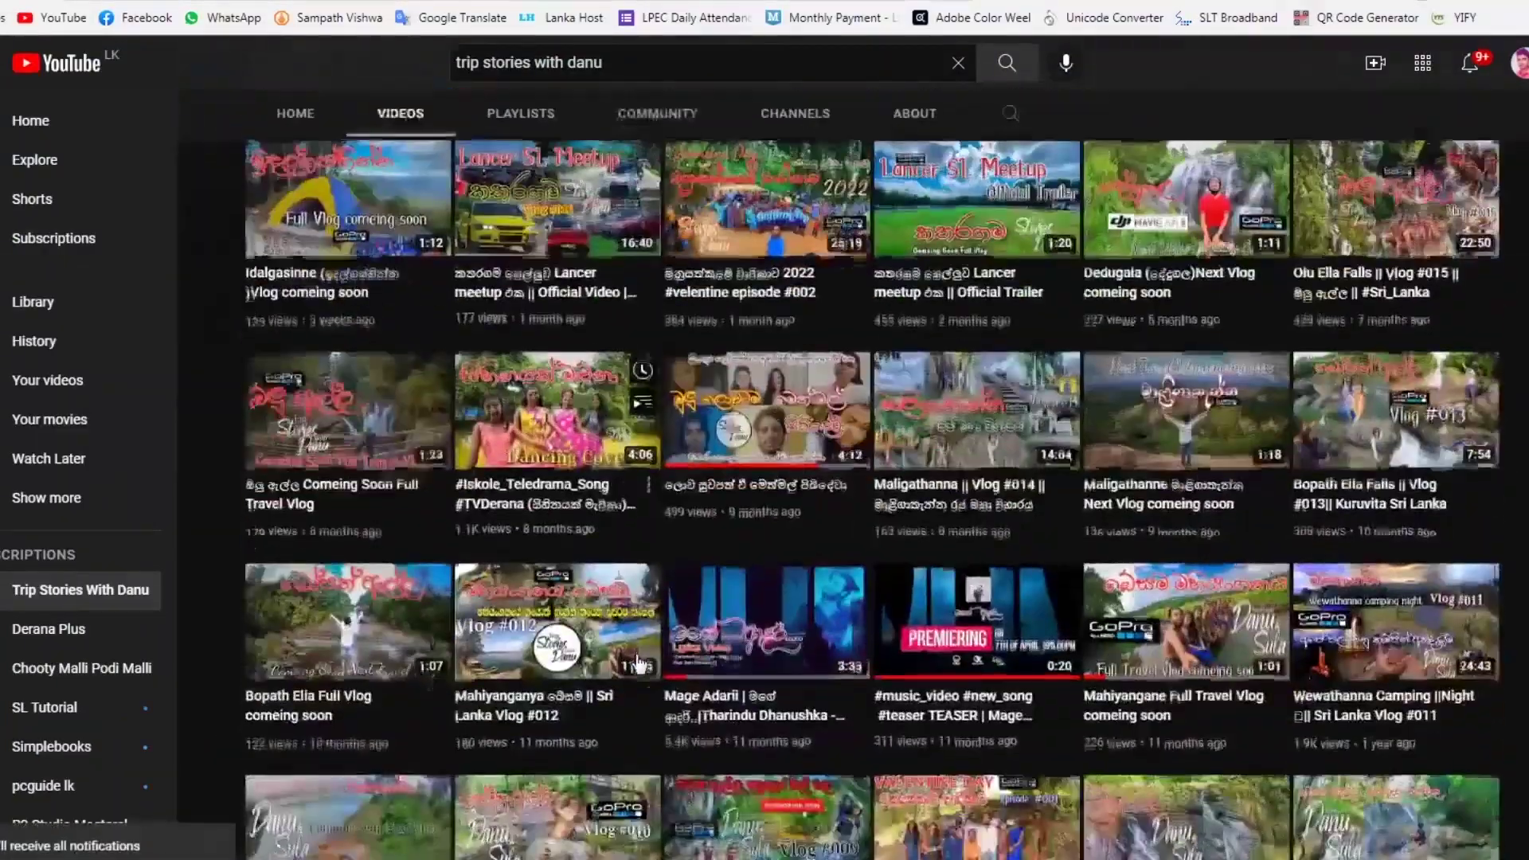
pyautogui.scroll(-5, 637, 661)
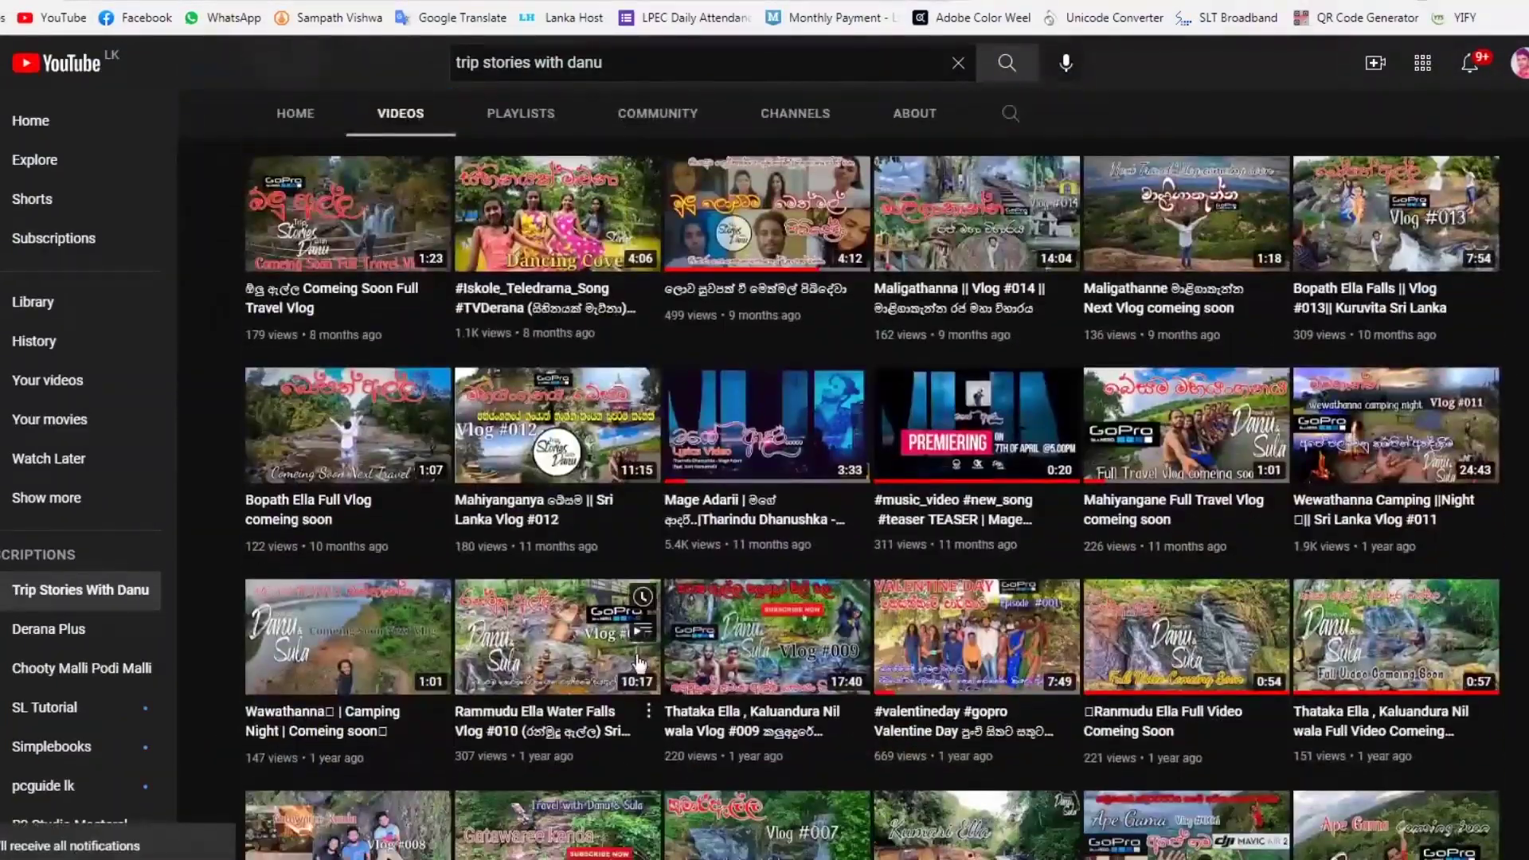
pyautogui.scroll(-5, 638, 661)
pyautogui.scroll(3, 636, 657)
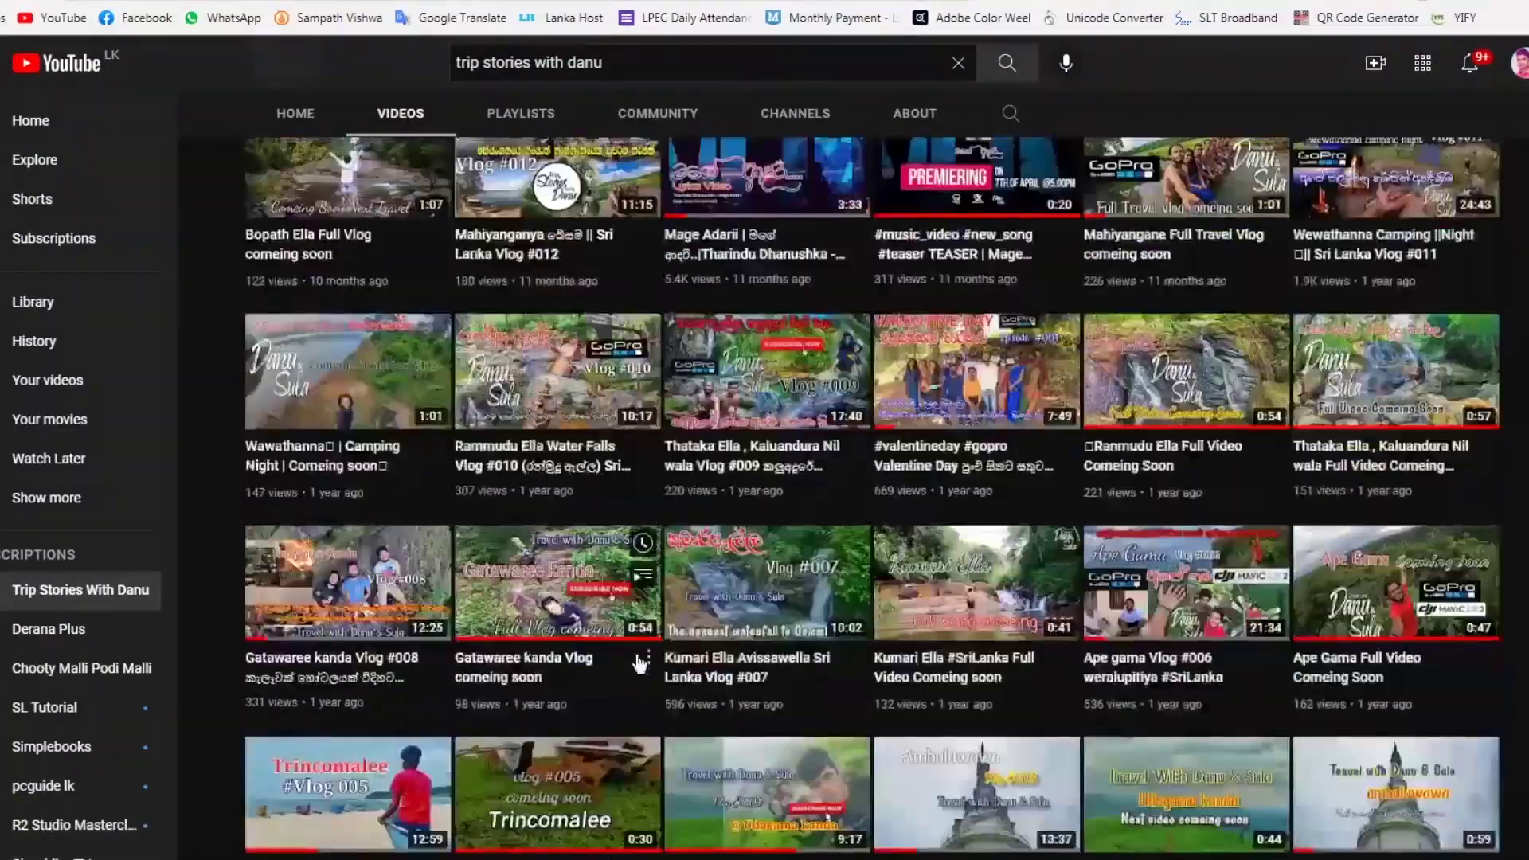
pyautogui.scroll(5, 636, 657)
pyautogui.scroll(3, 636, 657)
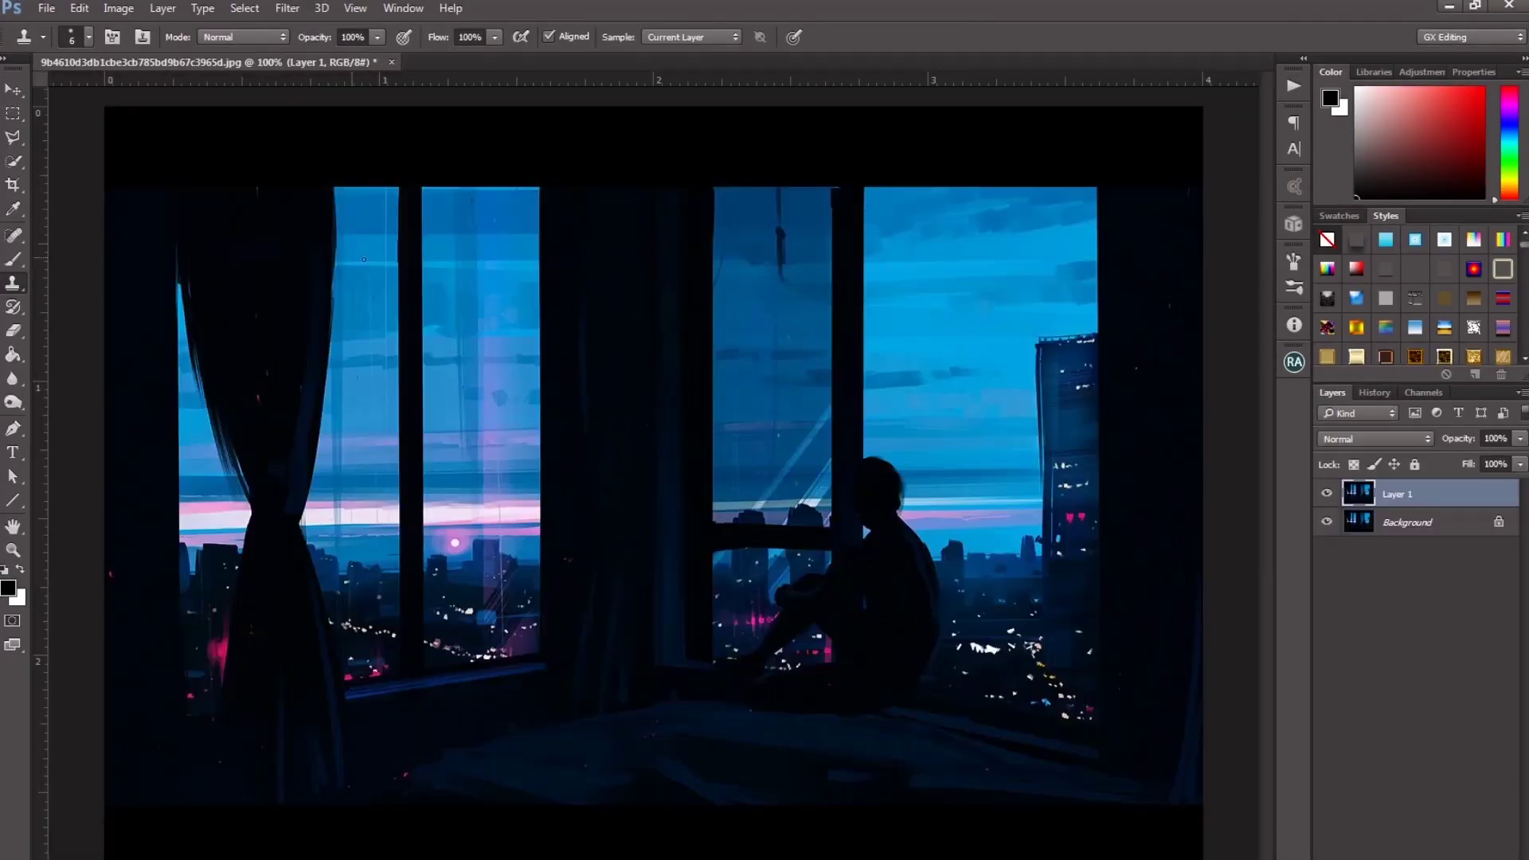
# - Lasso the window pane, refine its selection edge and copy it onto a new layer
pyautogui.click(1097, 726)
pyautogui.click(917, 698)
pyautogui.scroll(2, 917, 698)
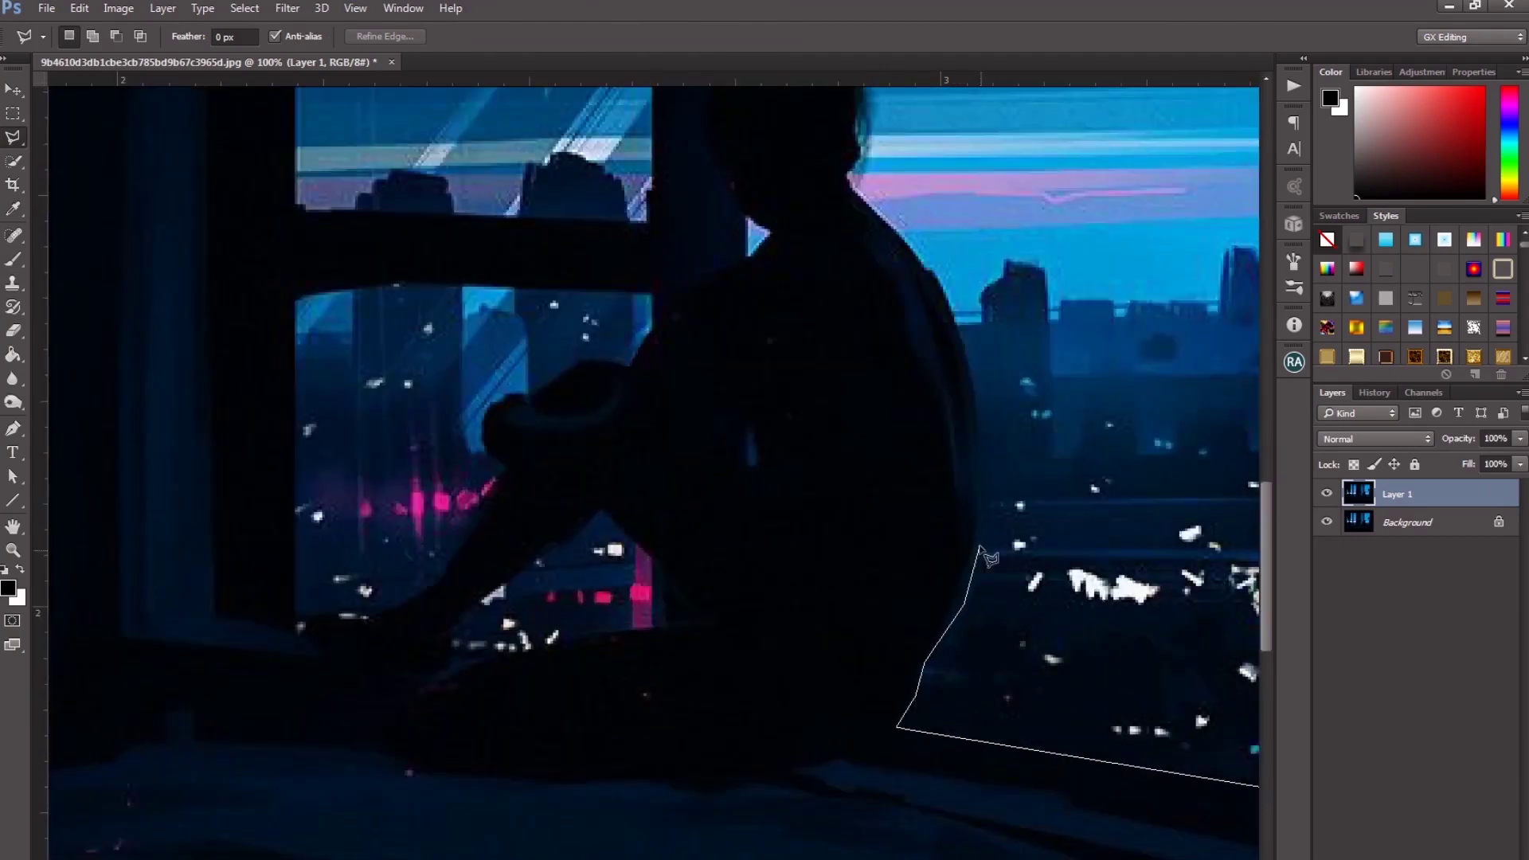
pyautogui.scroll(4, 916, 637)
pyautogui.scroll(2, 847, 737)
pyautogui.doubleClick(837, 634)
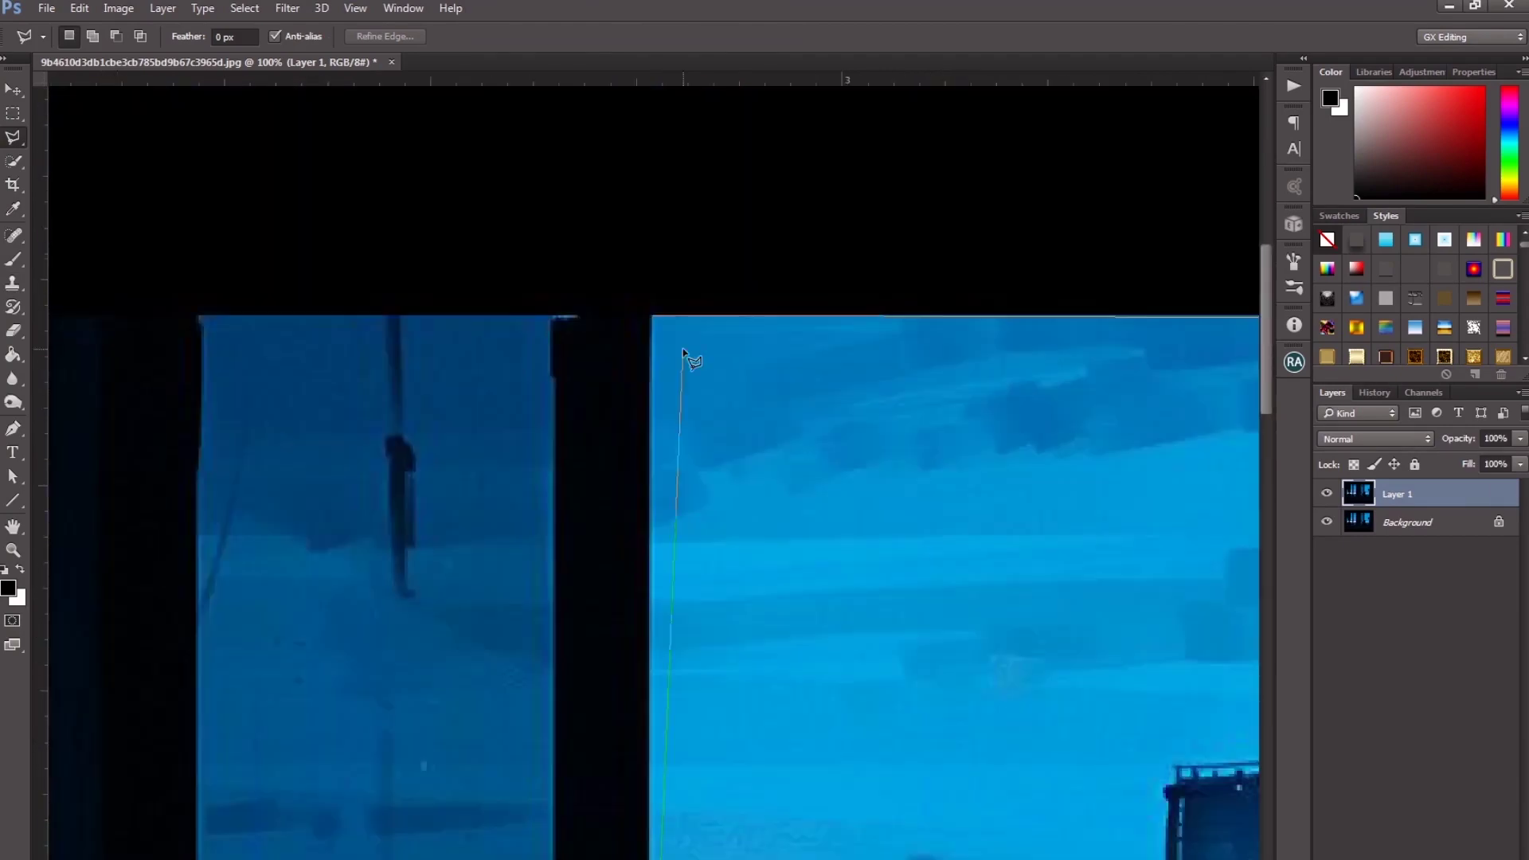
pyautogui.click(287, 8)
pyautogui.moveTo(245, 8)
pyautogui.click(287, 228)
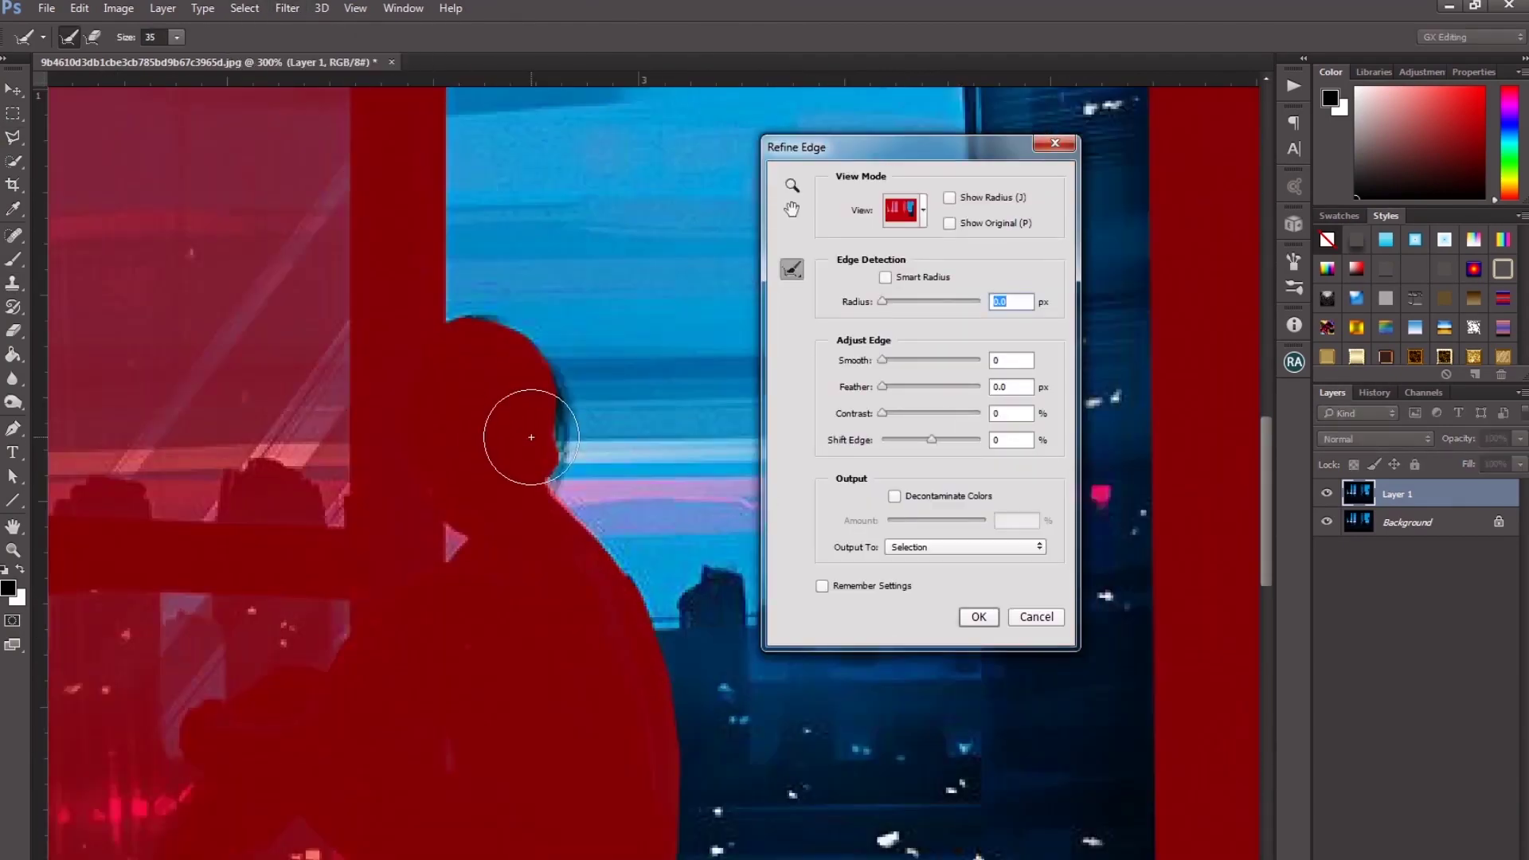
pyautogui.moveTo(513, 427); pyautogui.dragTo(510, 434)
pyautogui.press('Return')
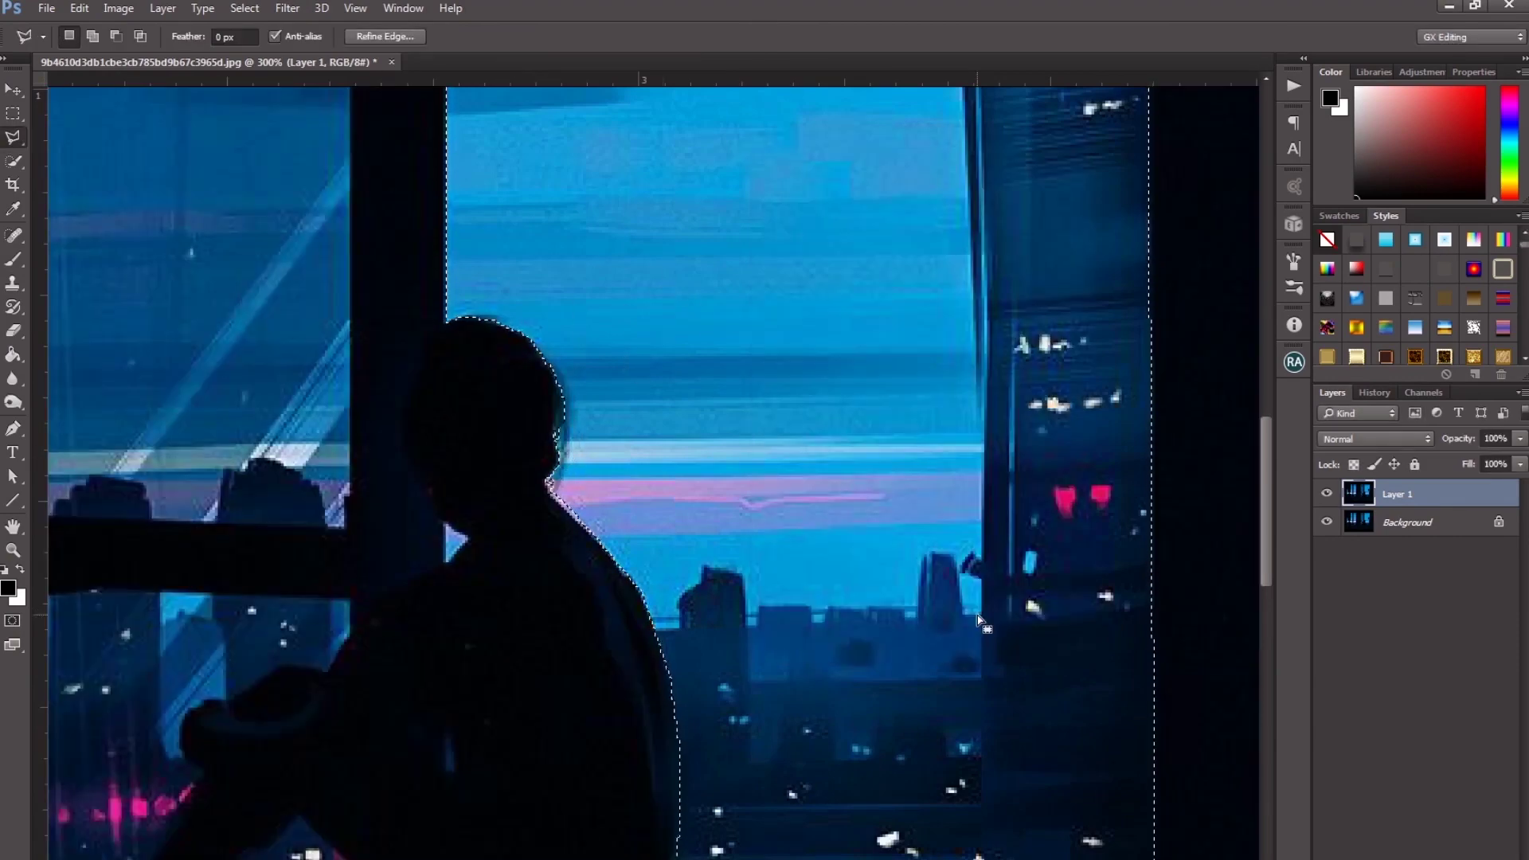
pyautogui.hotkey('ctrl', 'j')
# - Add the lower window pane and the left curtain area to the selection with refined edges
pyautogui.scroll(-10, 857, 303)
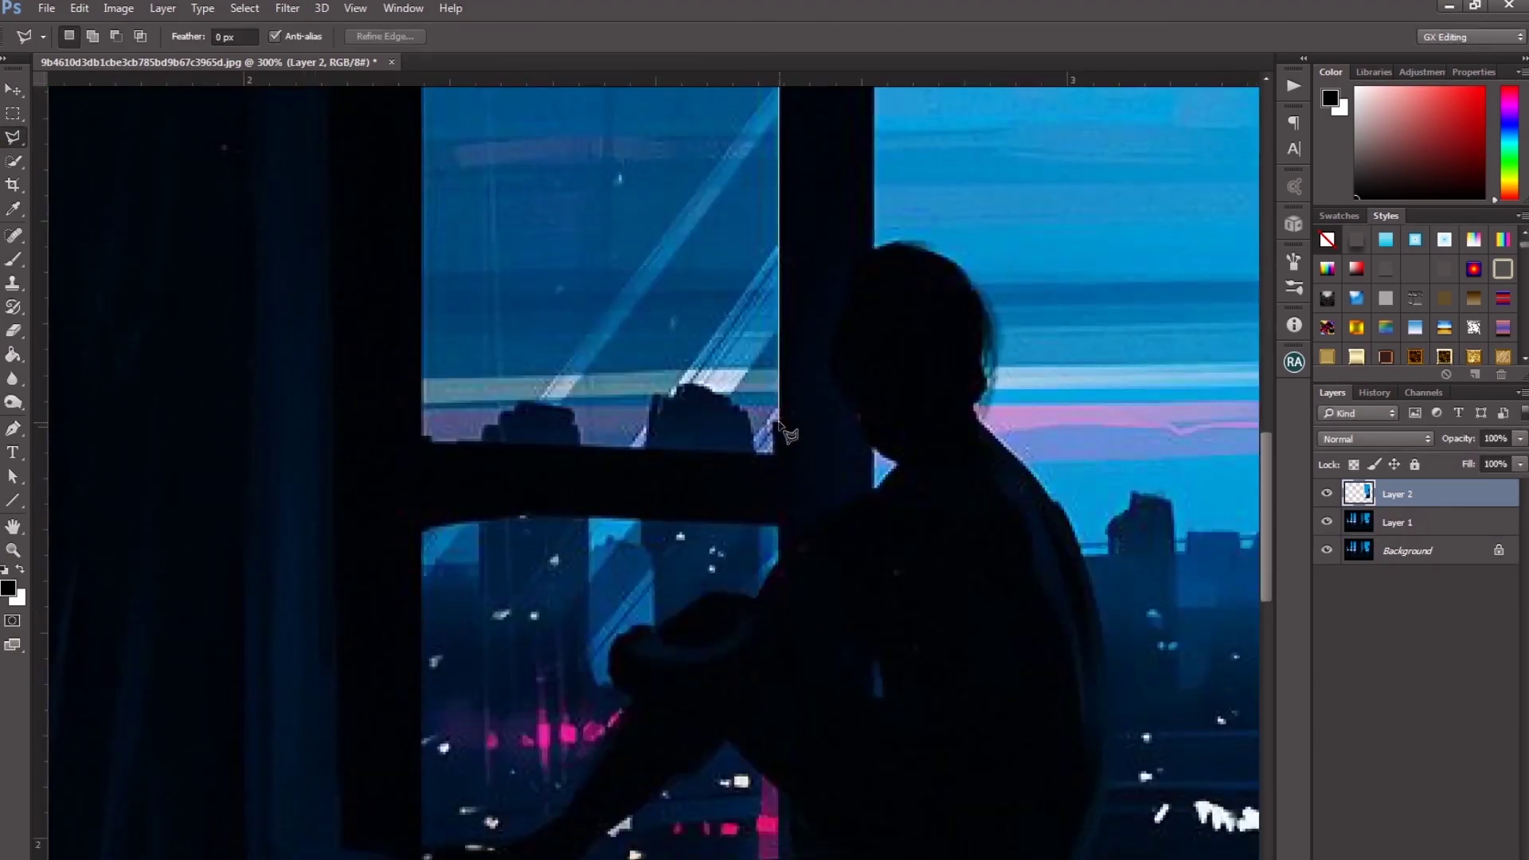
pyautogui.scroll(10, 707, 254)
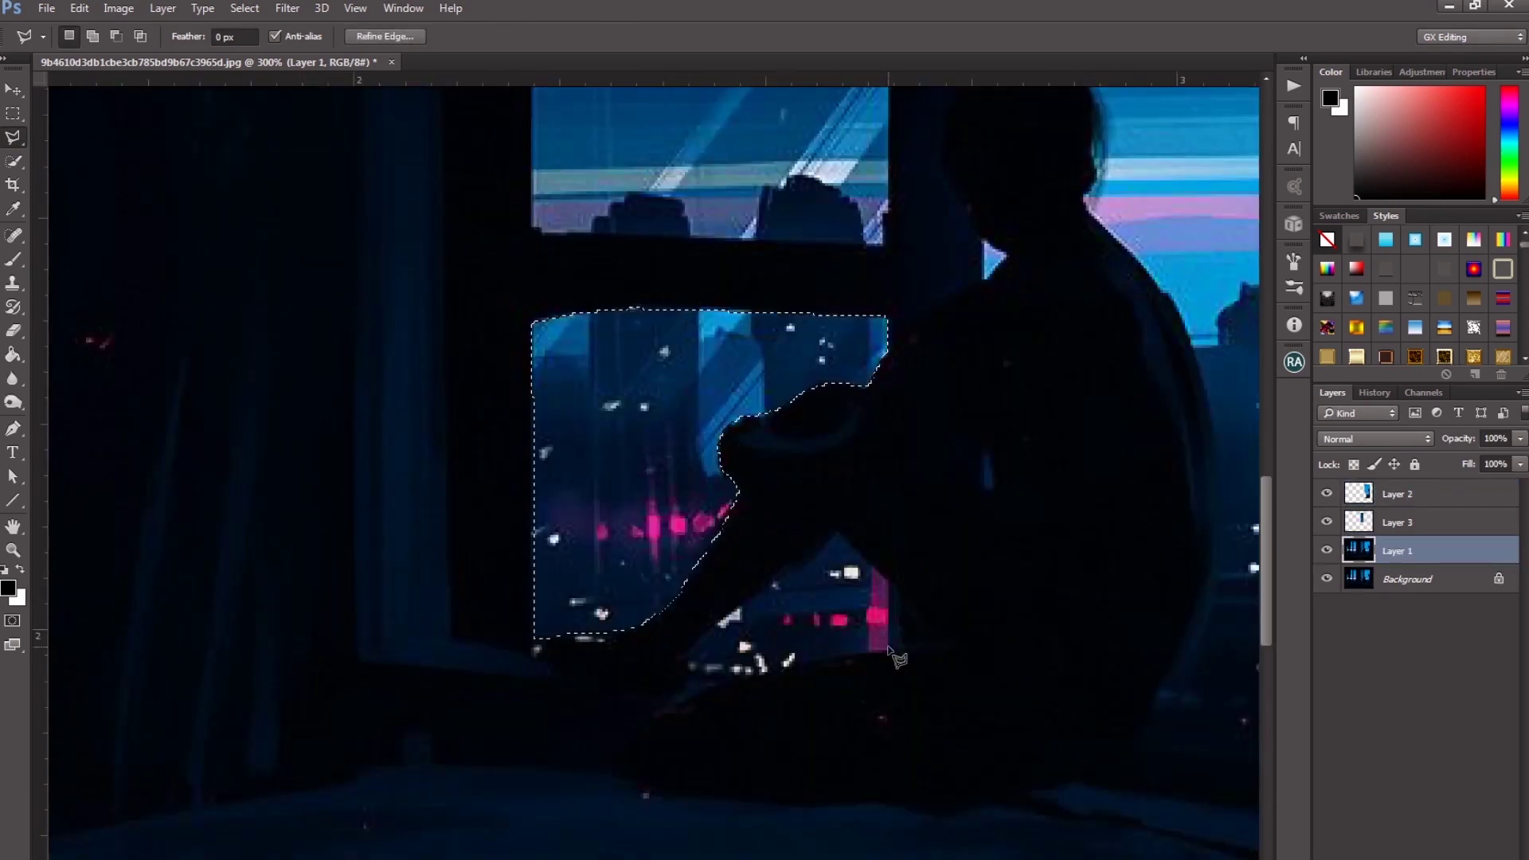
pyautogui.scroll(-2, 896, 657)
pyautogui.keyDown('shift'); pyautogui.click(601, 548); pyautogui.keyUp('shift')
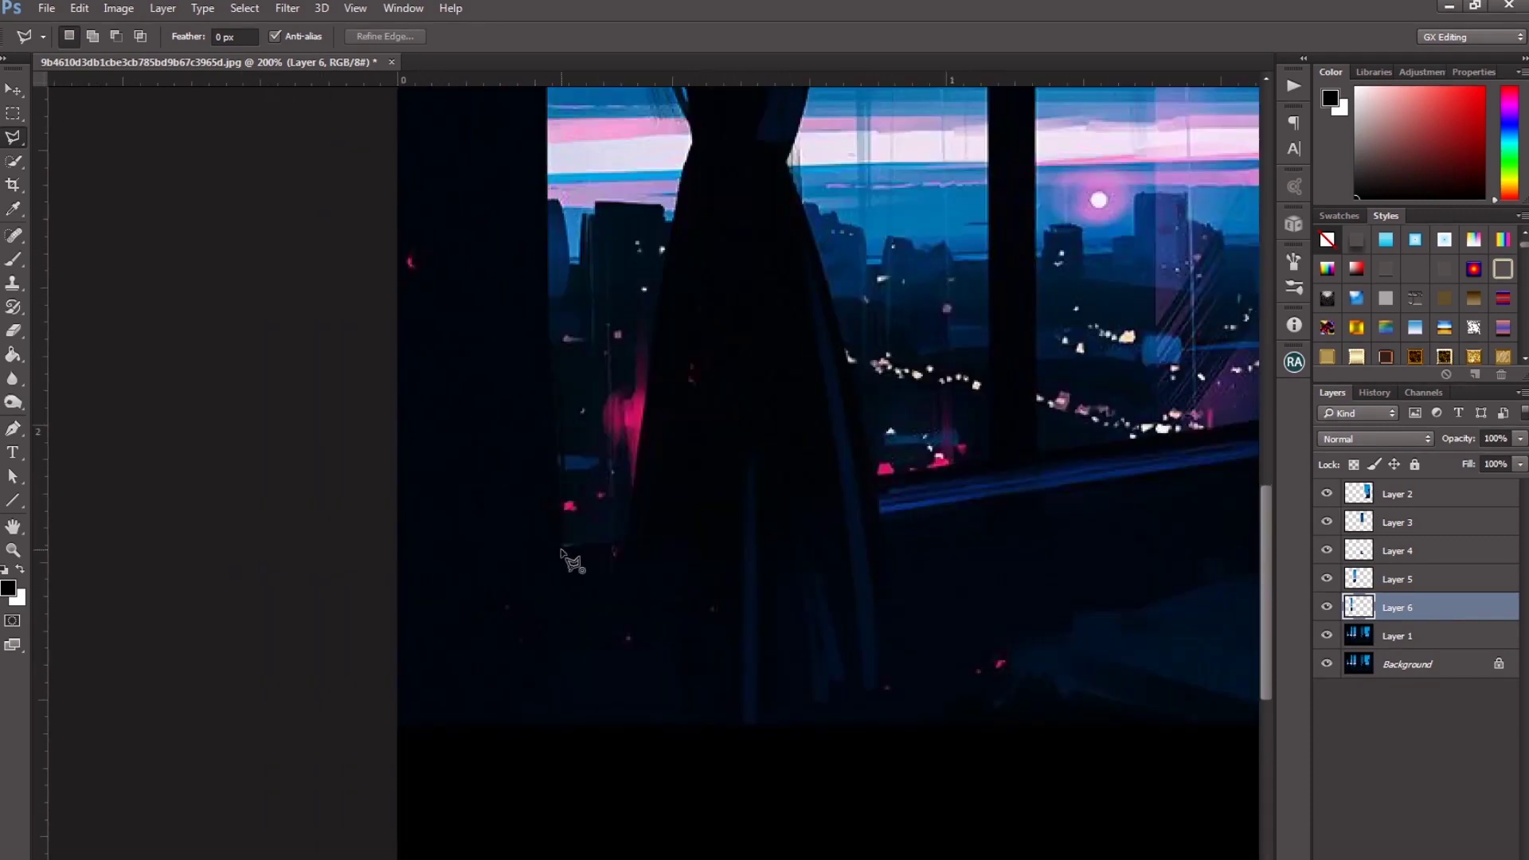
pyautogui.moveTo(735, 124); pyautogui.dragTo(848, 608)
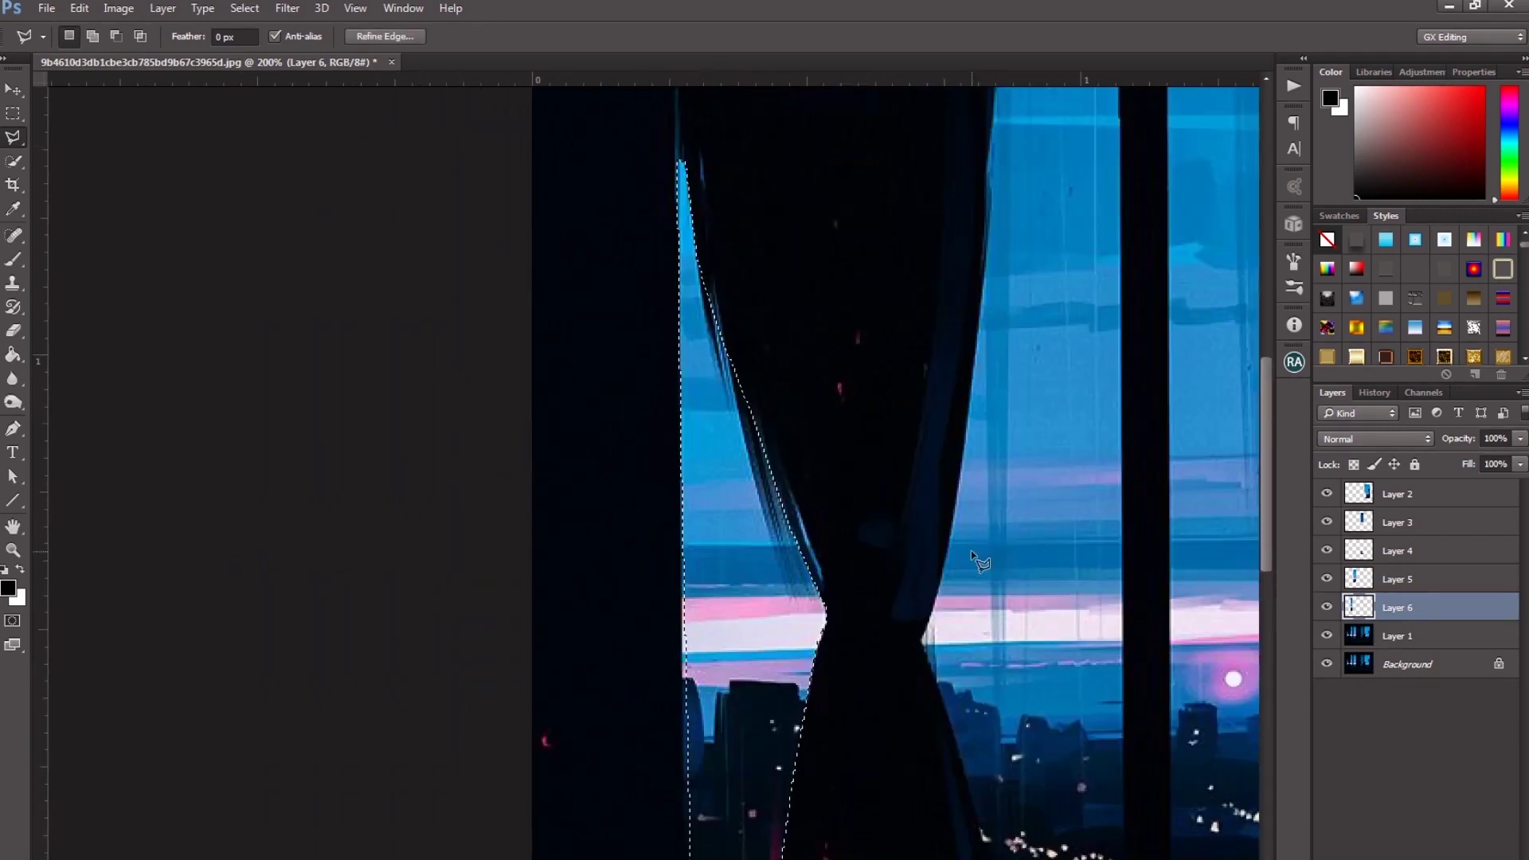
pyautogui.click(212, 9)
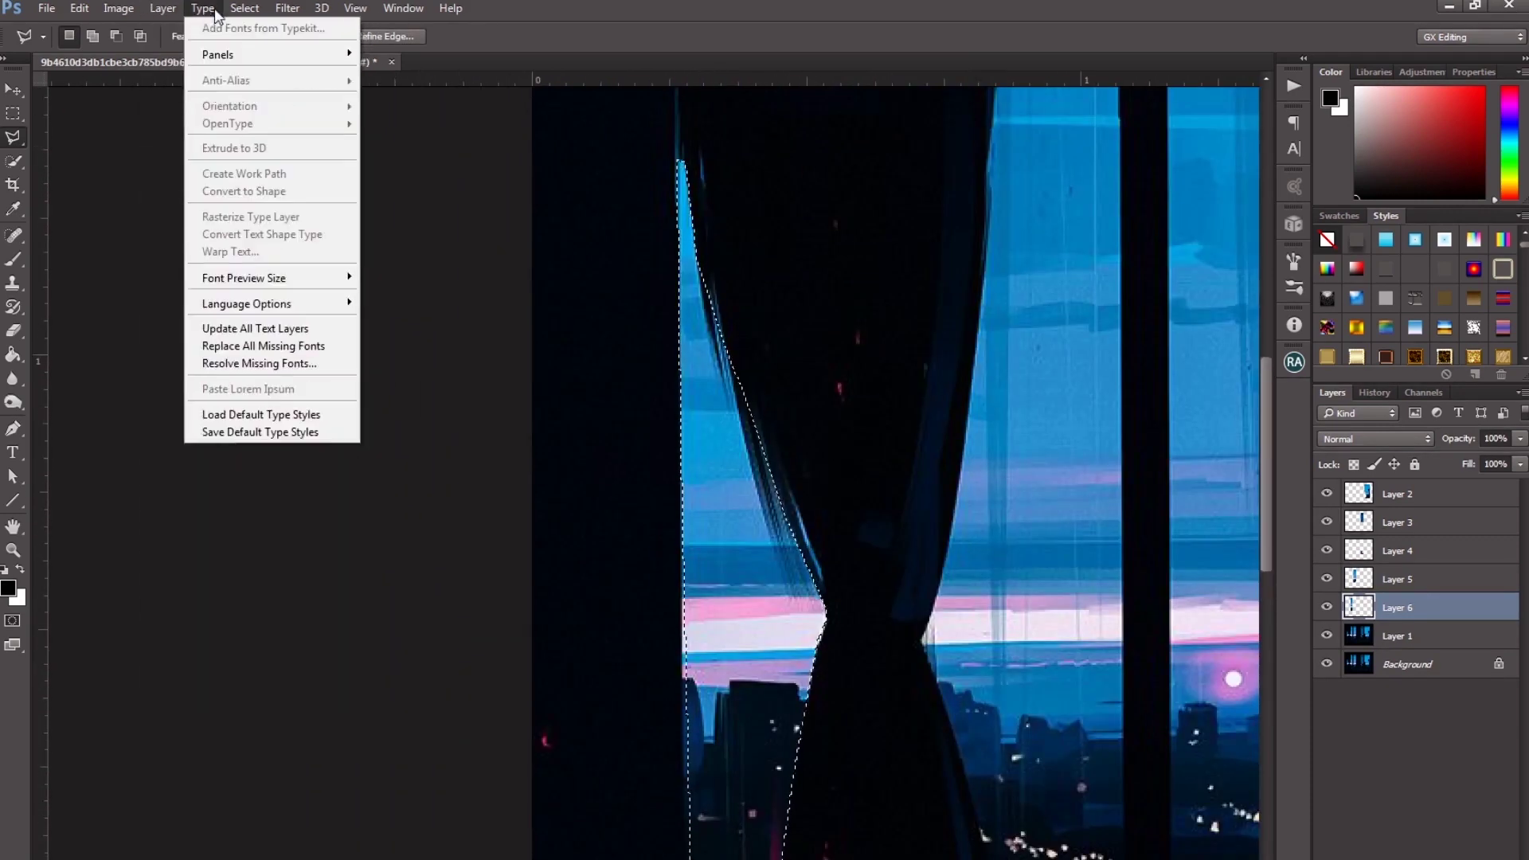
pyautogui.hotkey('ctrl', 'alt', 'r')
pyautogui.press('Escape')
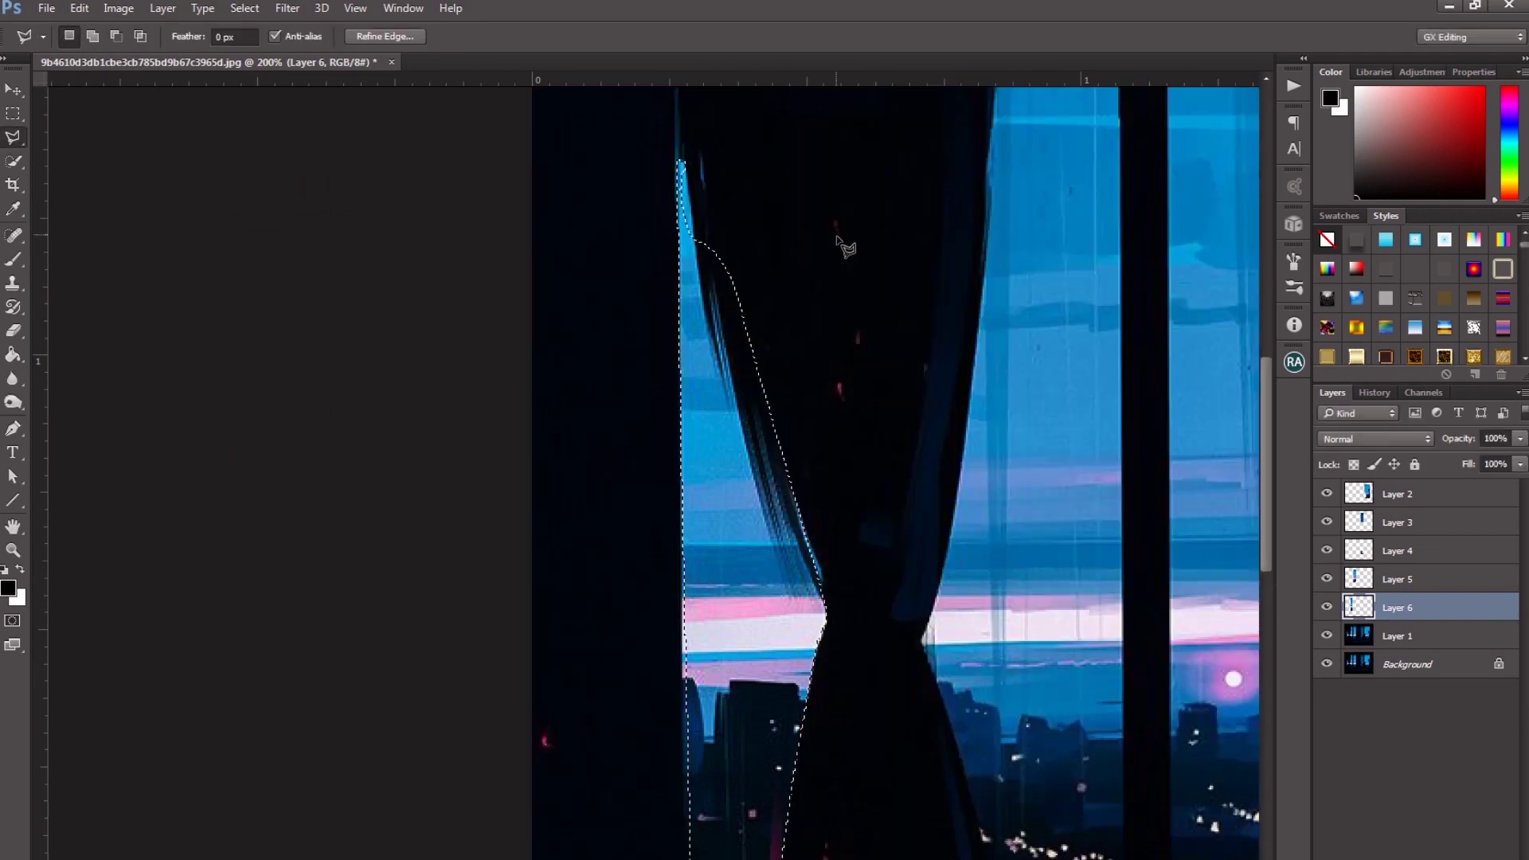
# - Refine the curtain edge from Layer 1 and merge the cut-out pane layers into Layer 2
pyautogui.click(1398, 636)
pyautogui.click(245, 8)
pyautogui.click(307, 212)
pyautogui.moveTo(726, 224); pyautogui.dragTo(851, 300)
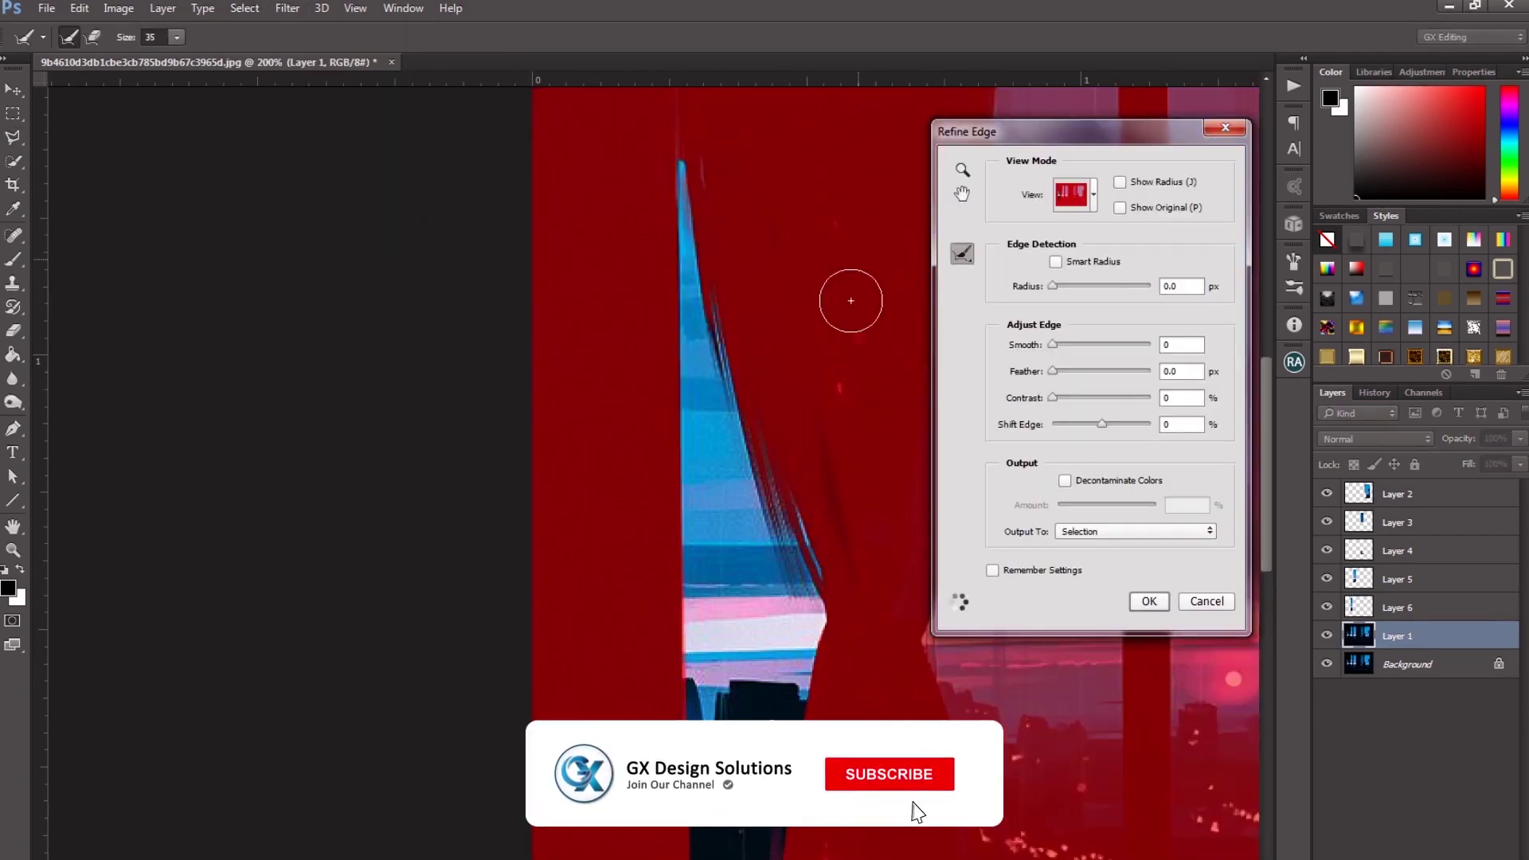
pyautogui.click(1150, 603)
pyautogui.hotkey('ctrl', '1')
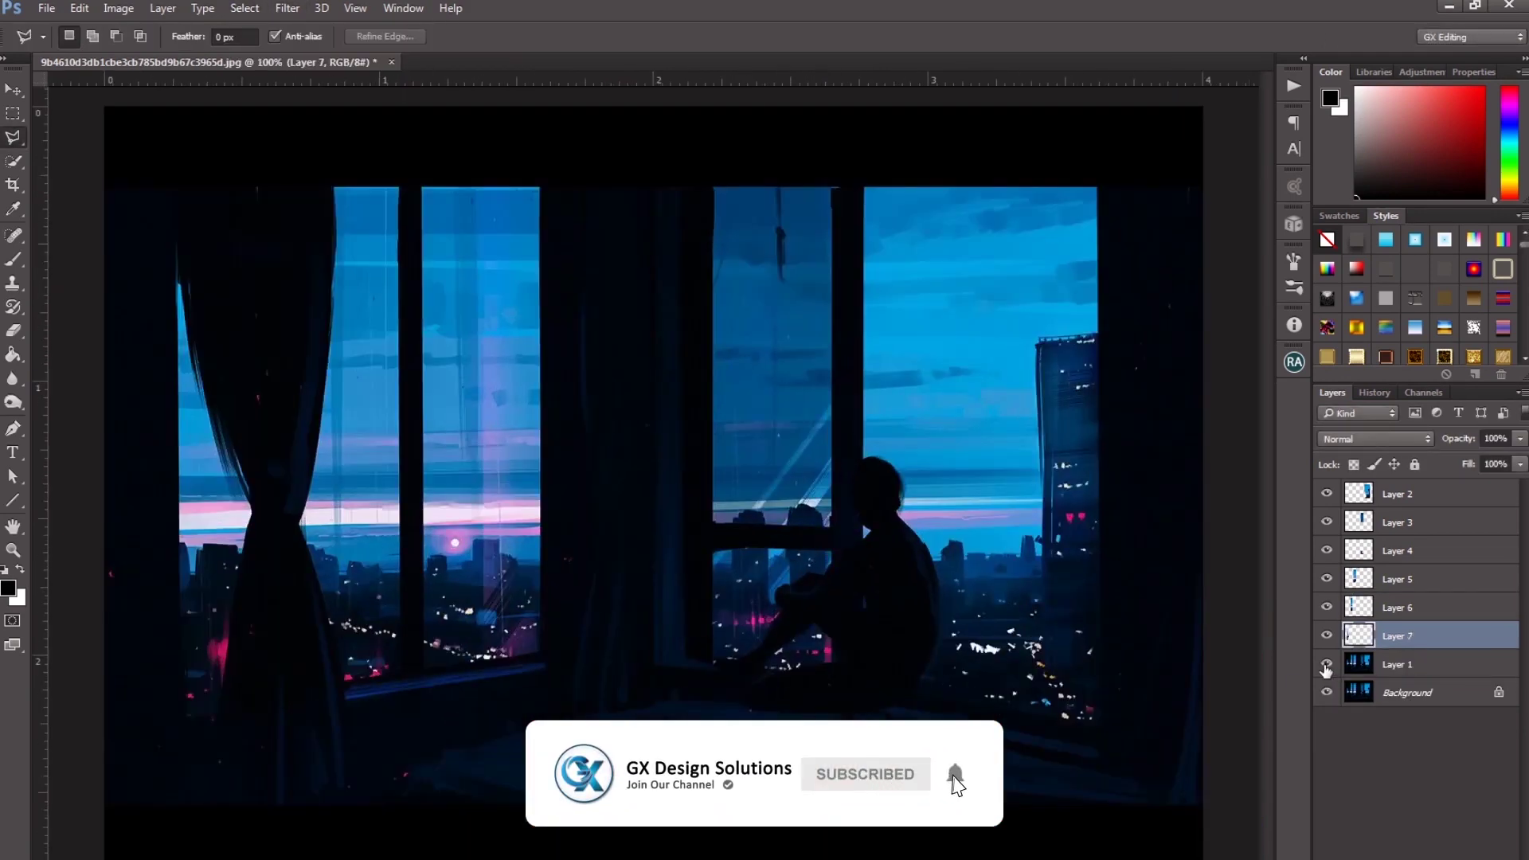
pyautogui.keyDown('shift'); pyautogui.click(1406, 551); pyautogui.keyUp('shift')
pyautogui.hotkey('ctrl', 'e')
# - Apply Camera Raw luminance noise reduction of 43 to Layer 1 and Layer 2
pyautogui.click(1406, 522)
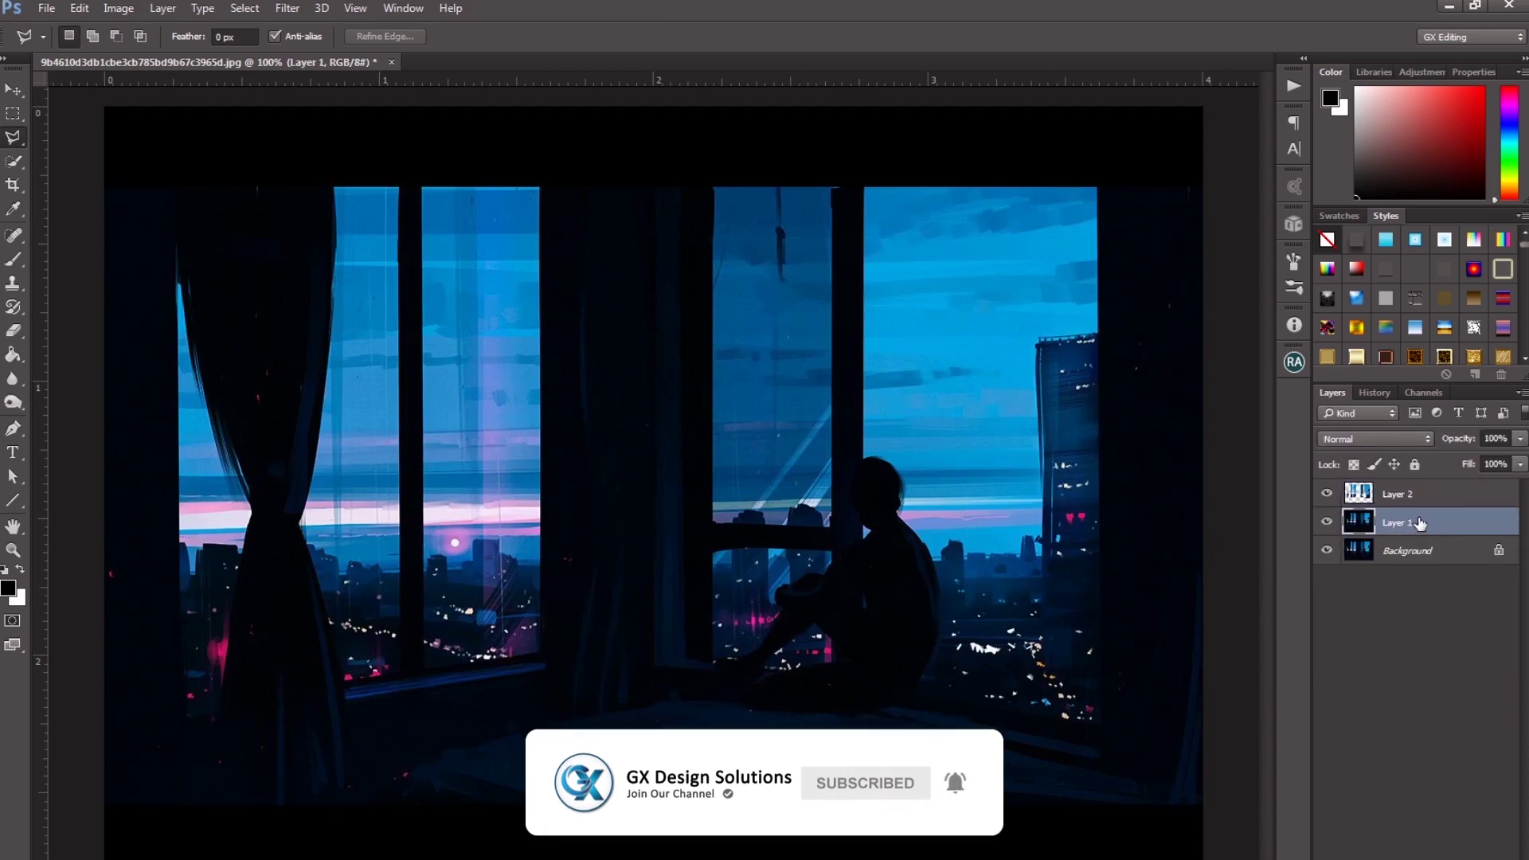
pyautogui.hotkey('ctrl', 'shift', 'a')
pyautogui.click(1059, 284)
pyautogui.moveTo(1019, 511); pyautogui.dragTo(1114, 511)
pyautogui.click(1213, 715)
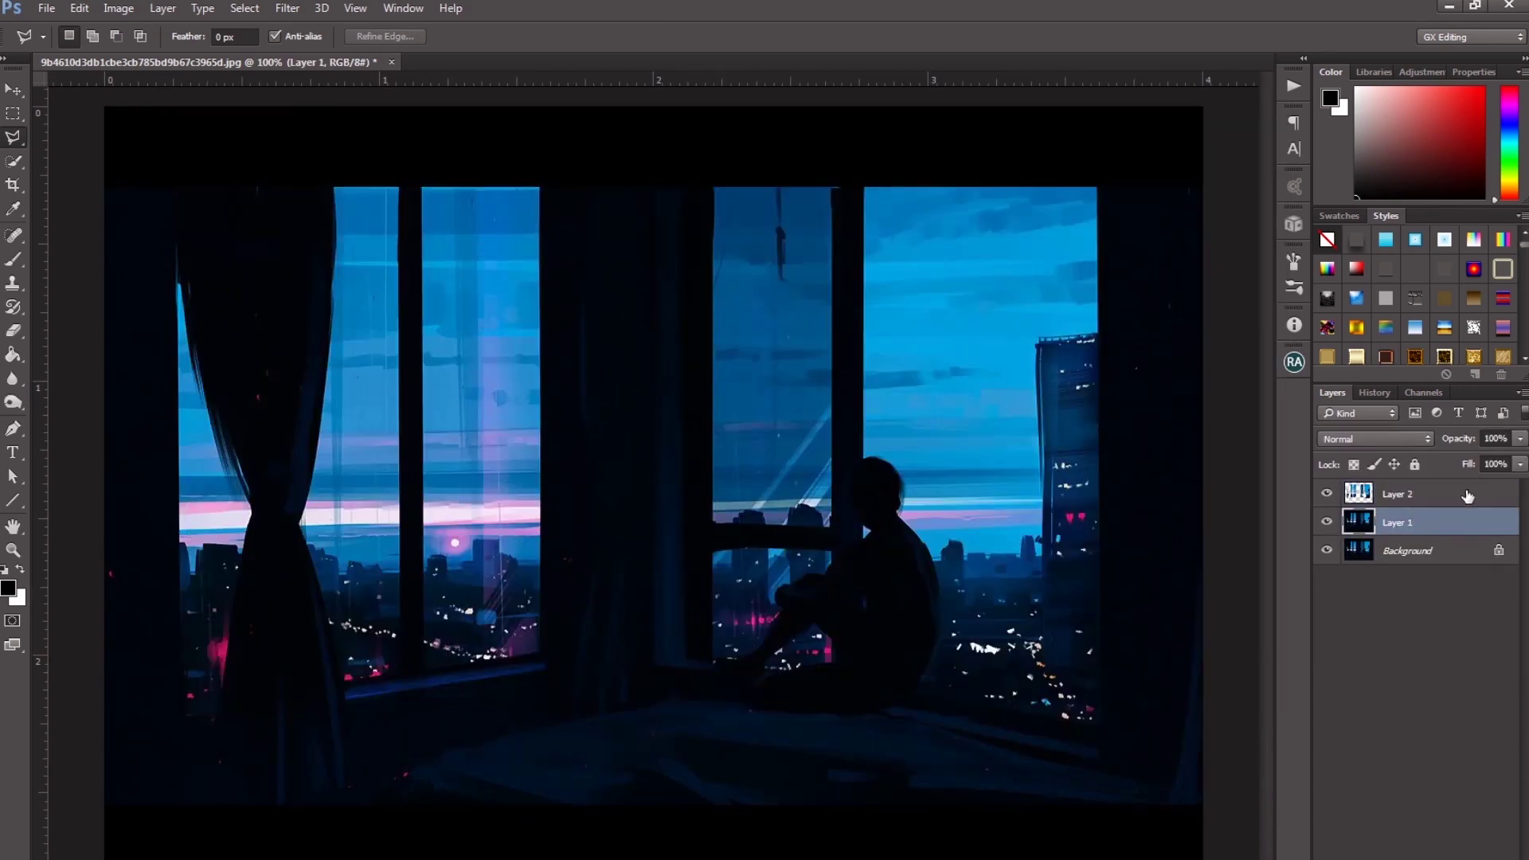
pyautogui.click(1469, 496)
pyautogui.hotkey('ctrl', 'shift', 'a')
pyautogui.click(1216, 717)
# - Duplicate the Layer 2 panes, adjust their Levels and give the copy a red Color Overlay
pyautogui.hotkey('ctrl', 'l')
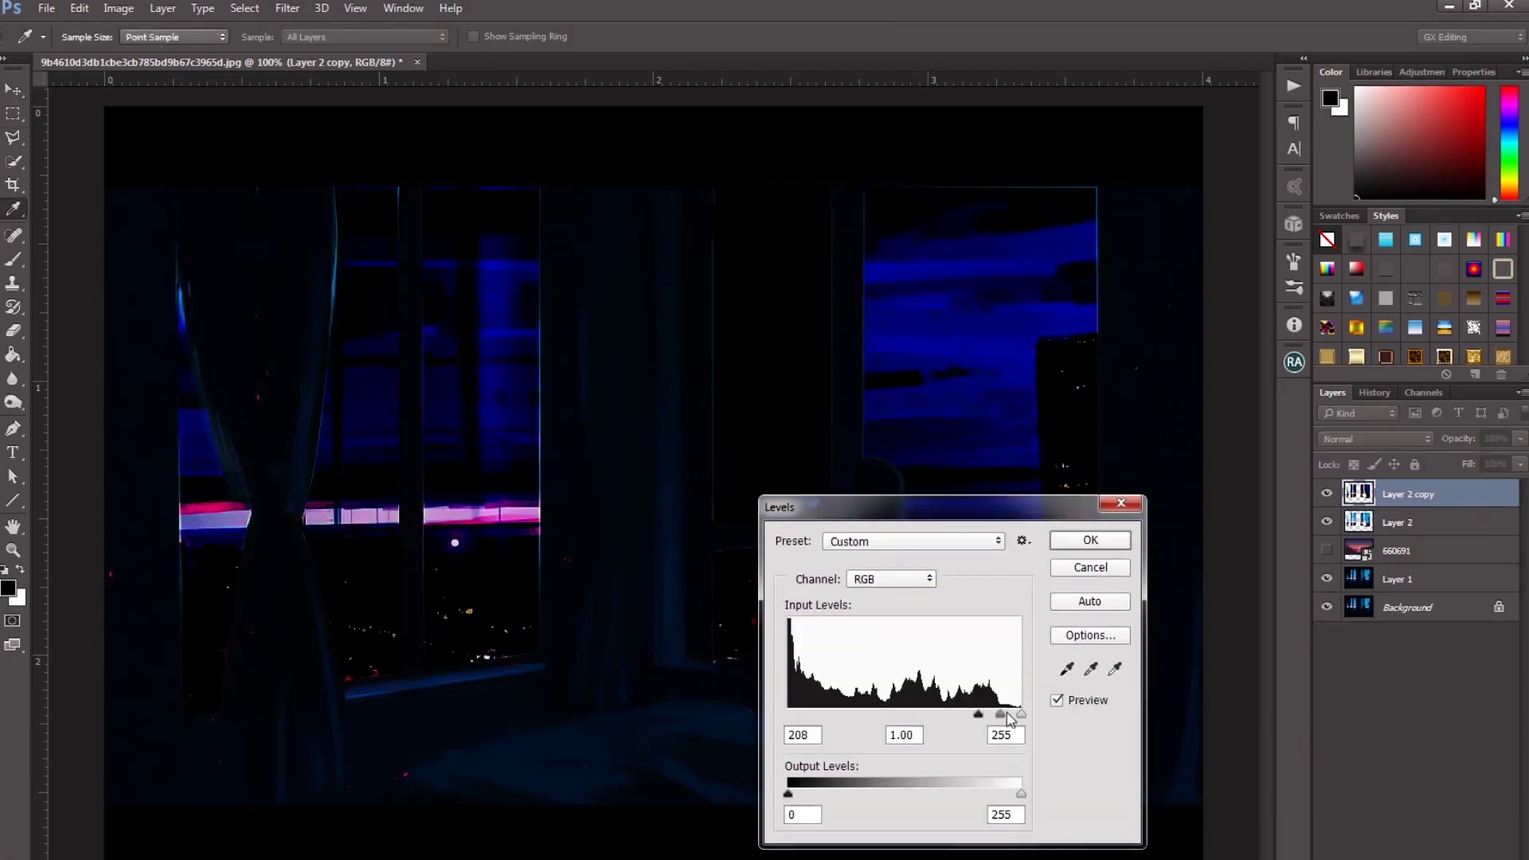
pyautogui.press('Return')
pyautogui.hotkey('ctrl', 'j')
pyautogui.click(1148, 301)
pyautogui.press('Return')
pyautogui.press('Return')
pyautogui.press('v')
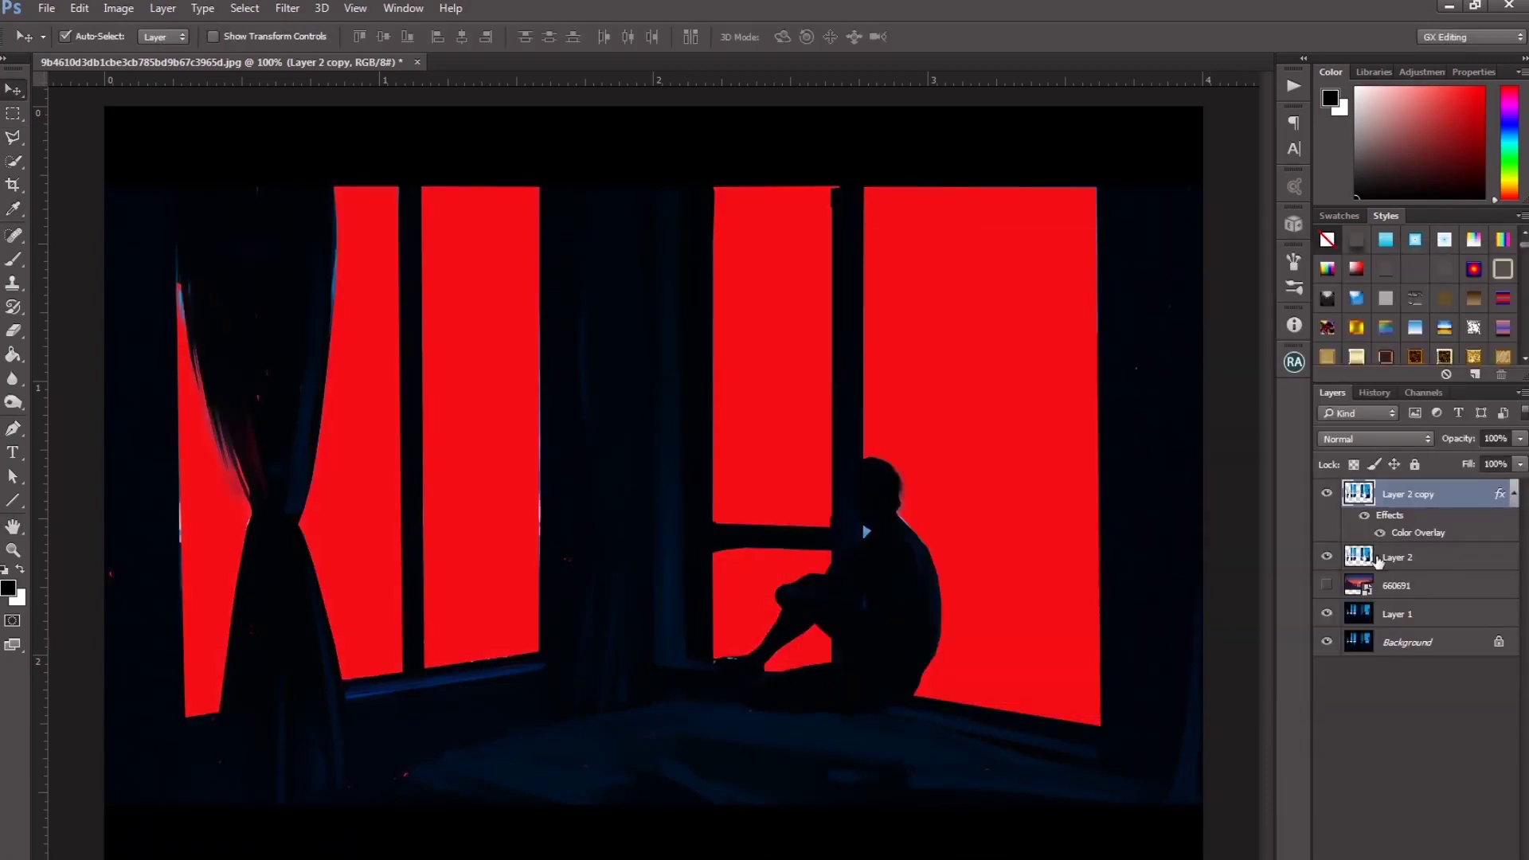
pyautogui.scroll(5, 953, 700)
# - Merge the patch into the red overlay layer and show only Layer 2 copy
pyautogui.click(1431, 616)
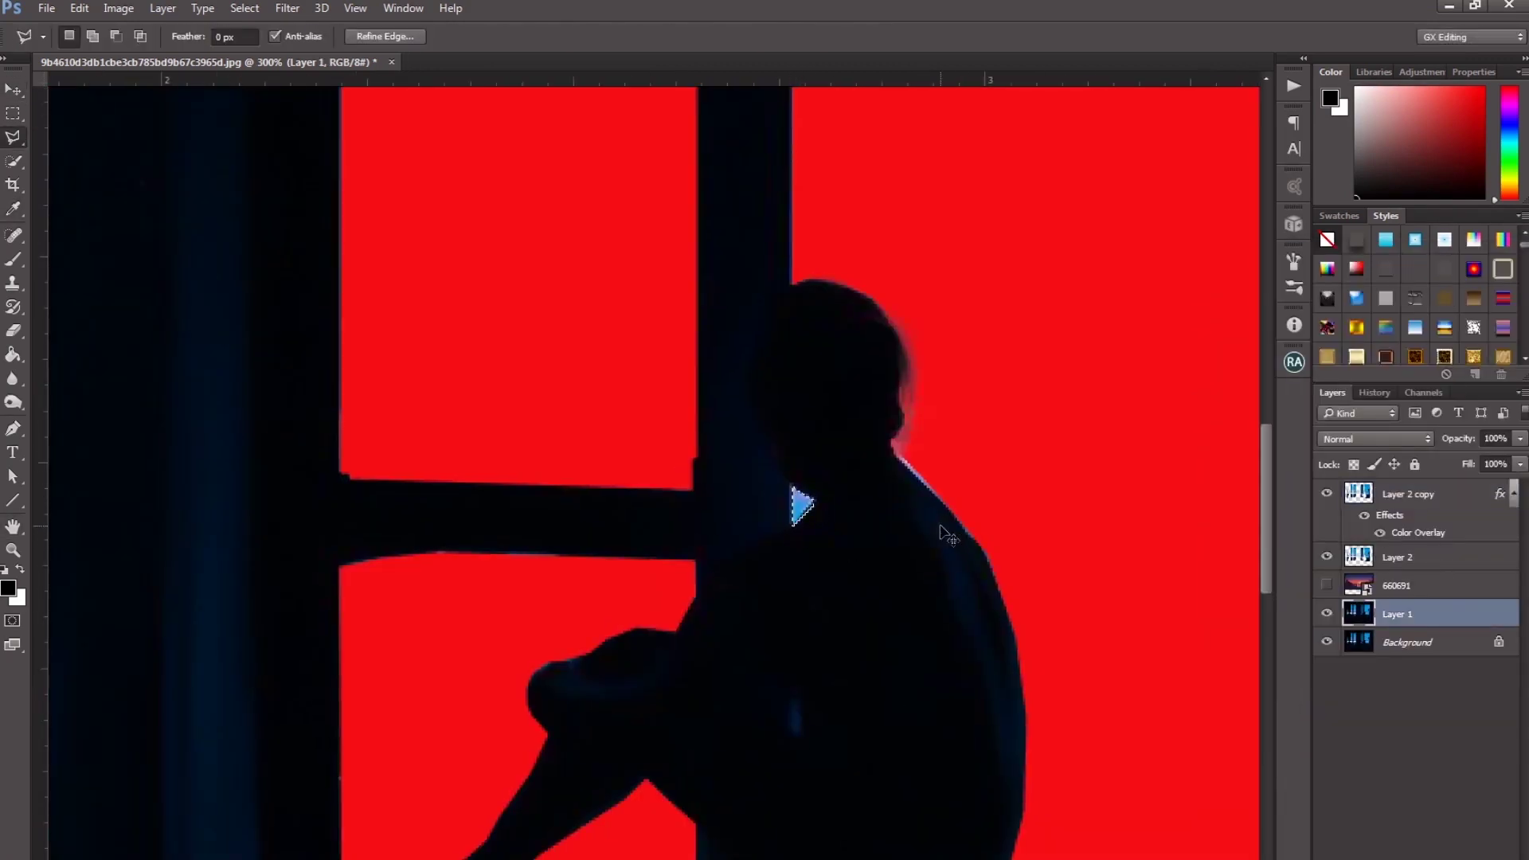
pyautogui.keyDown('shift'); pyautogui.click(1468, 519); pyautogui.keyUp('shift')
pyautogui.hotkey('ctrl', 'e')
pyautogui.click(1328, 522)
pyautogui.moveTo(1328, 496); pyautogui.dragTo(1327, 635)
pyautogui.click(1328, 494)
# - Add a red Color Overlay style to Layer 2 copy and check it against Layer 1
pyautogui.doubleClick(1451, 501)
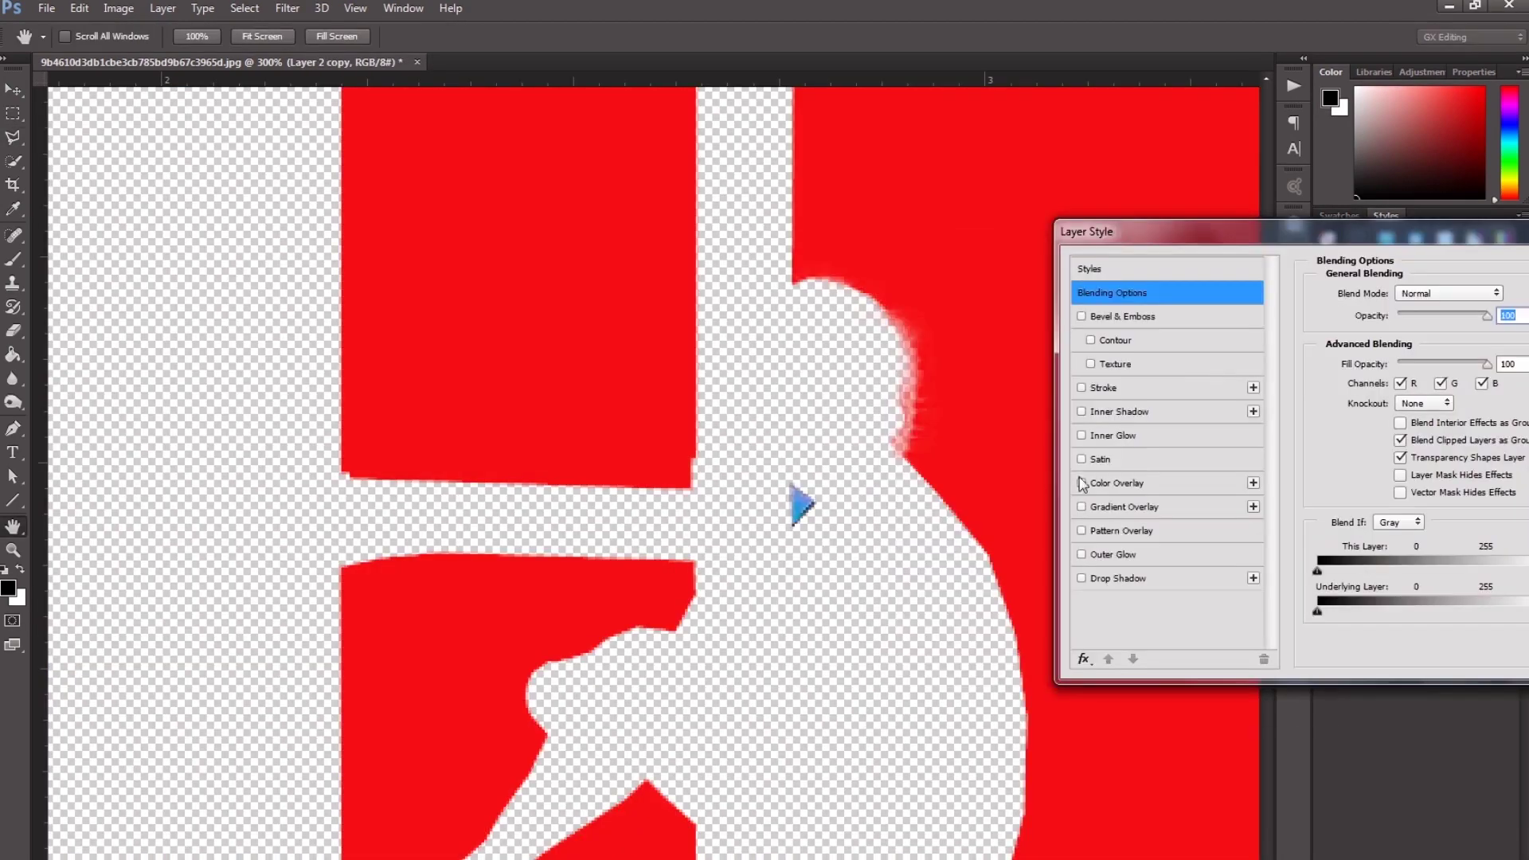
pyautogui.click(1076, 515)
pyautogui.press('Return')
pyautogui.click(1327, 642)
pyautogui.hotkey('ctrl', '0')
pyautogui.click(1327, 642)
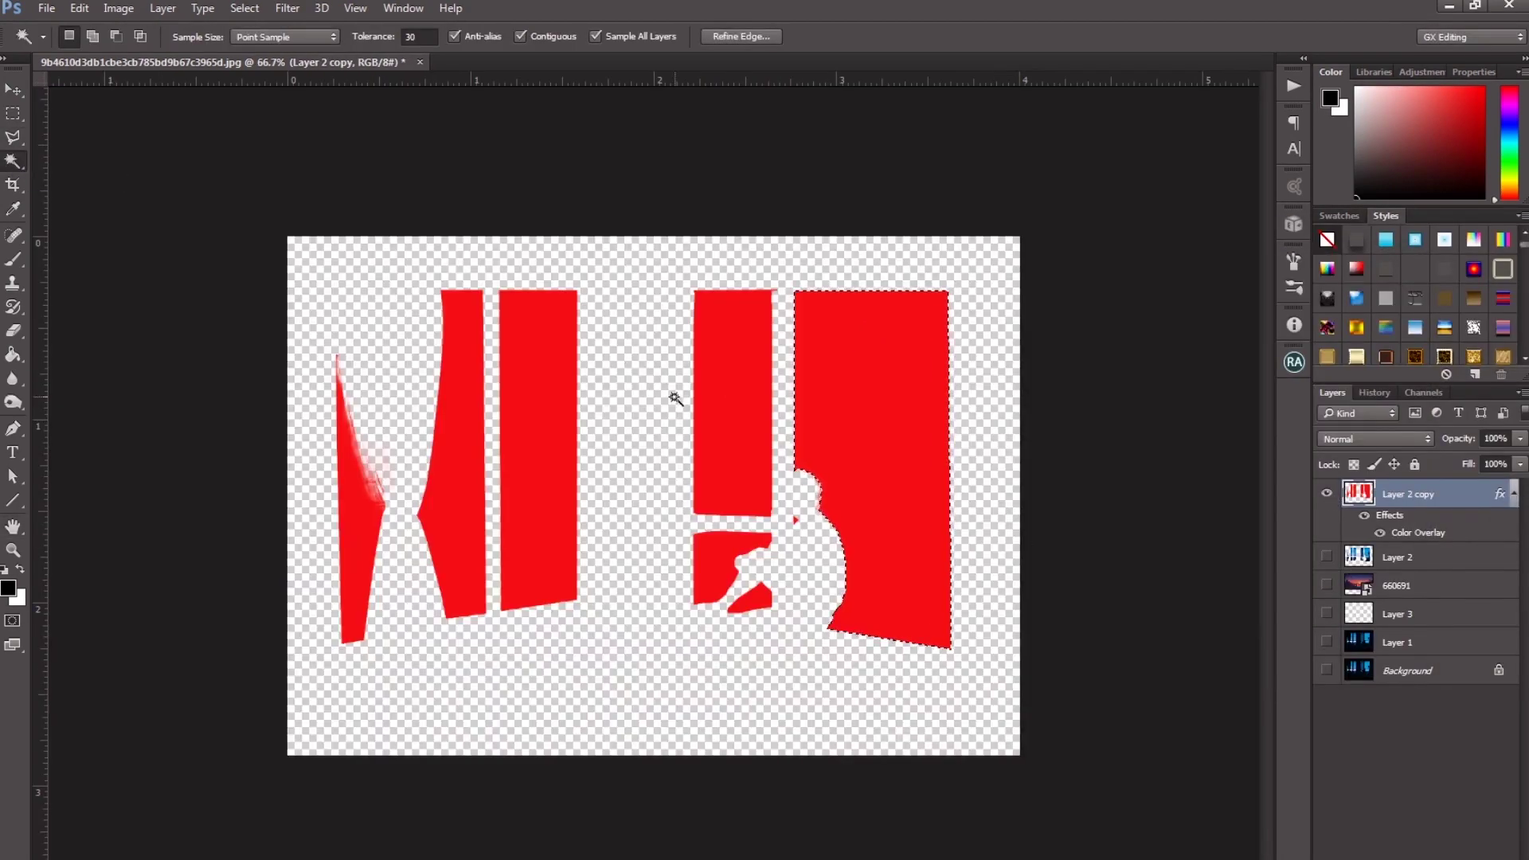
pyautogui.click(1327, 642)
# - Lower the layer opacity to 26% and save the composite as Background 2.psd
pyautogui.click(1453, 645)
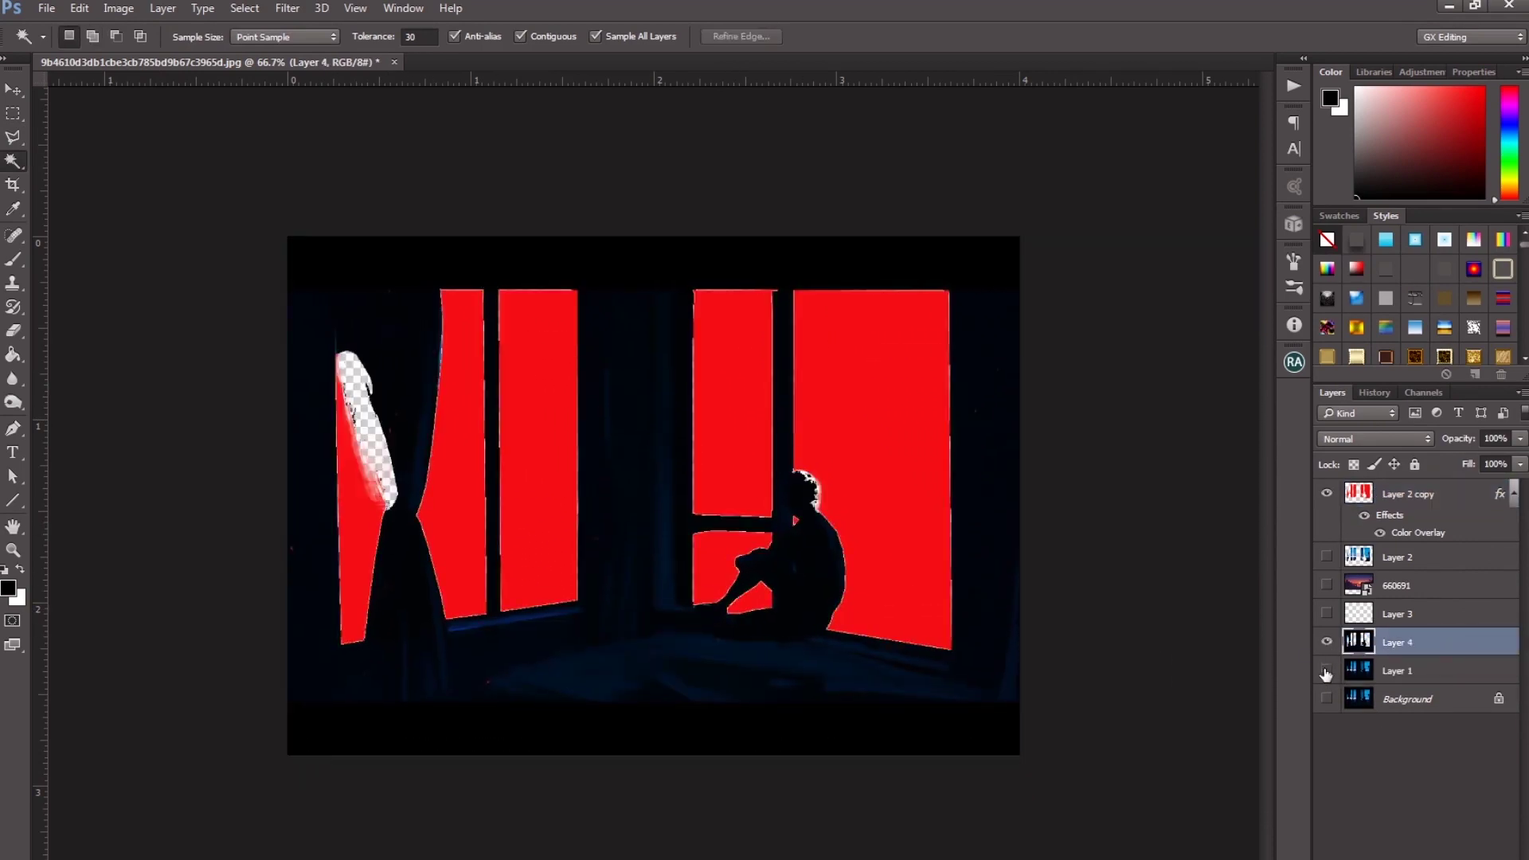
pyautogui.click(1328, 614)
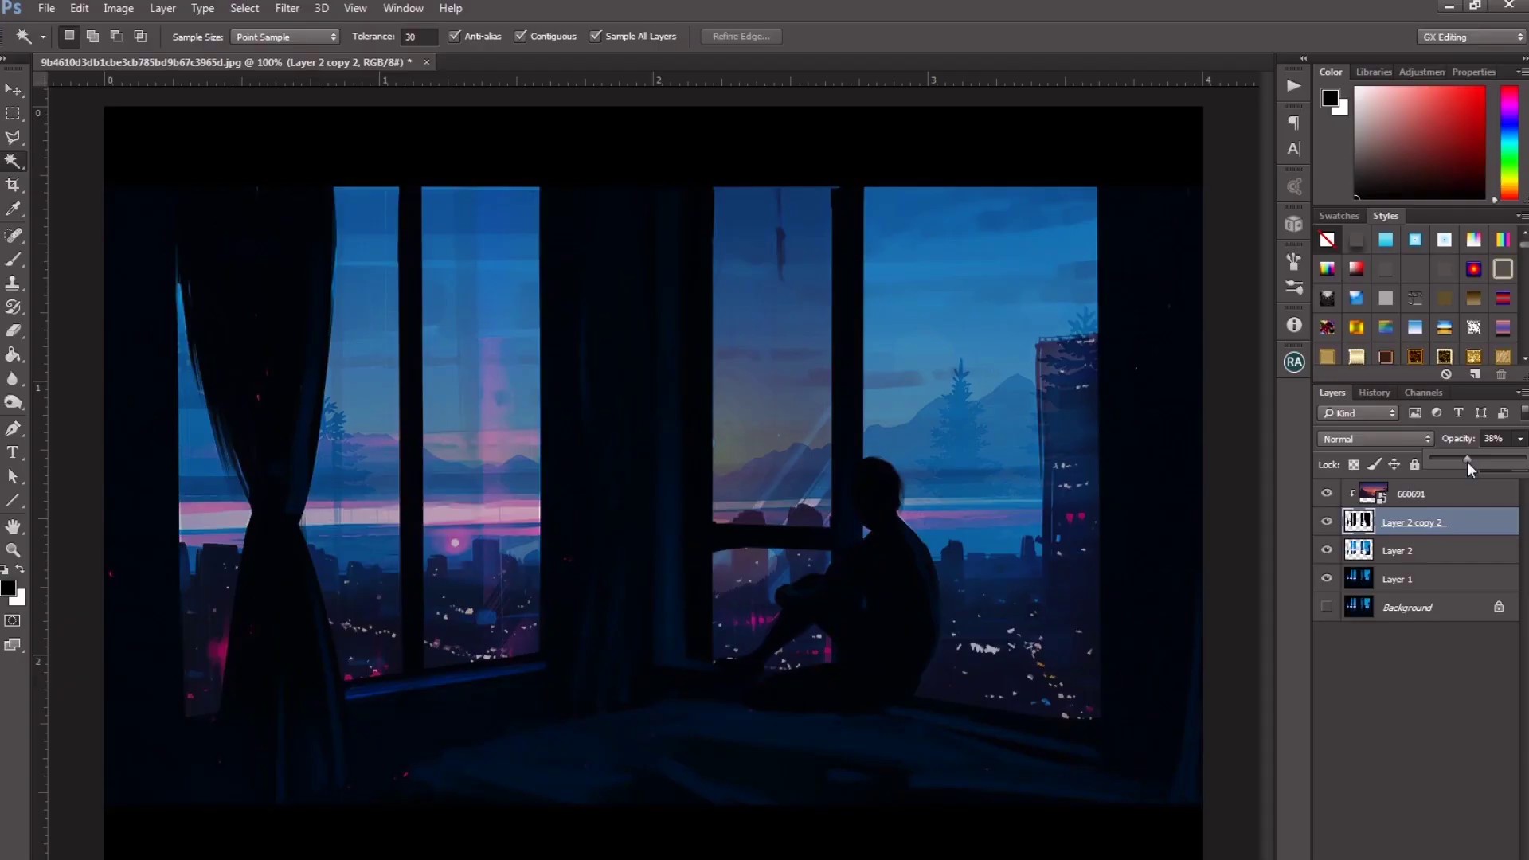
pyautogui.moveTo(1467, 461); pyautogui.dragTo(1456, 461)
pyautogui.hotkey('ctrl', 'shift', 's')
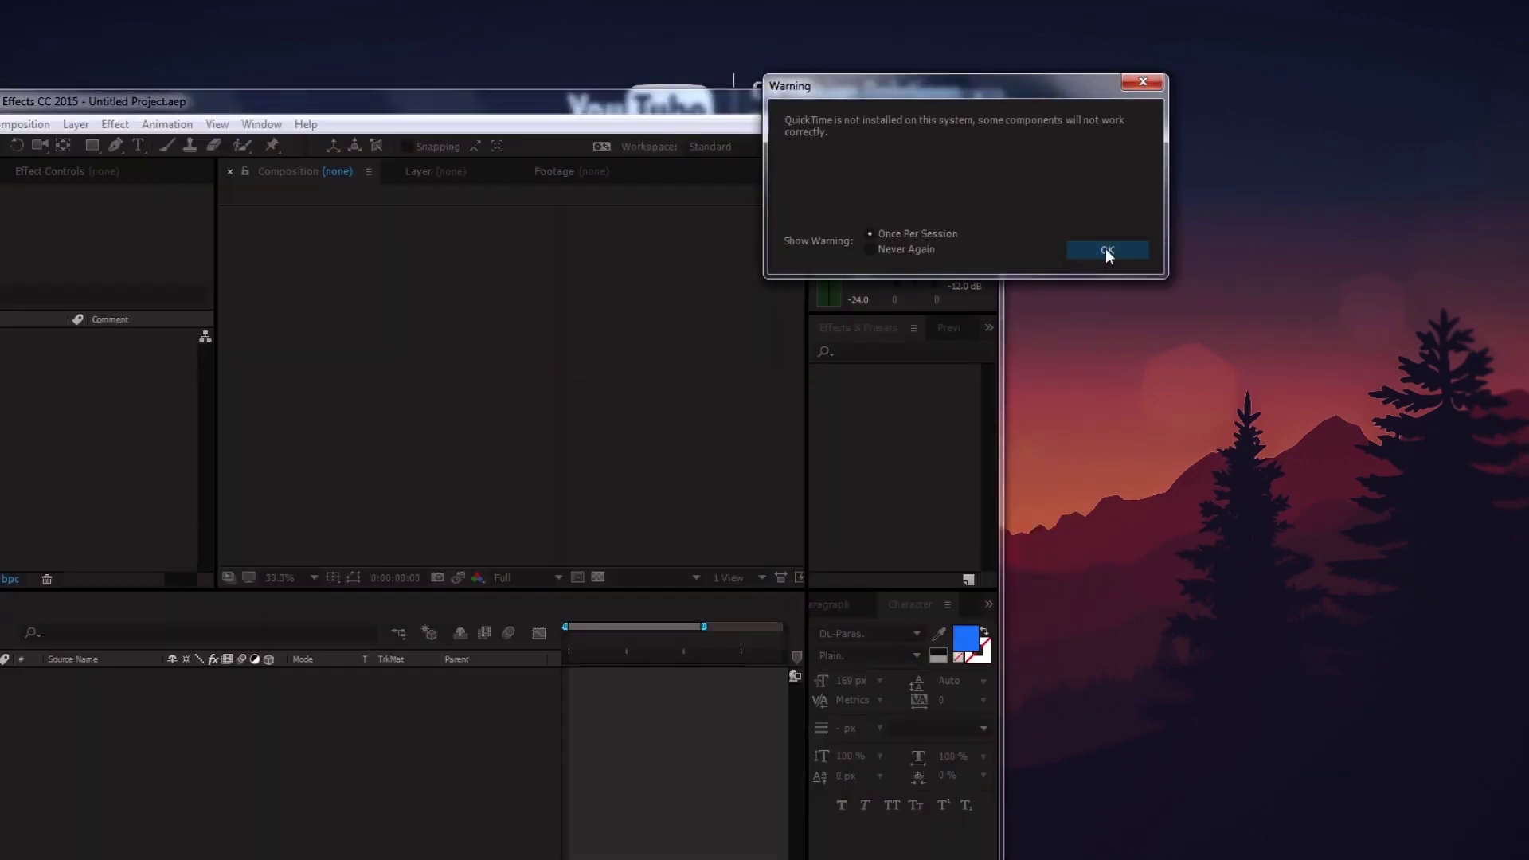
# - Create Comp 1, import Background 2.psd into it and scale it to 163%
pyautogui.click(1107, 250)
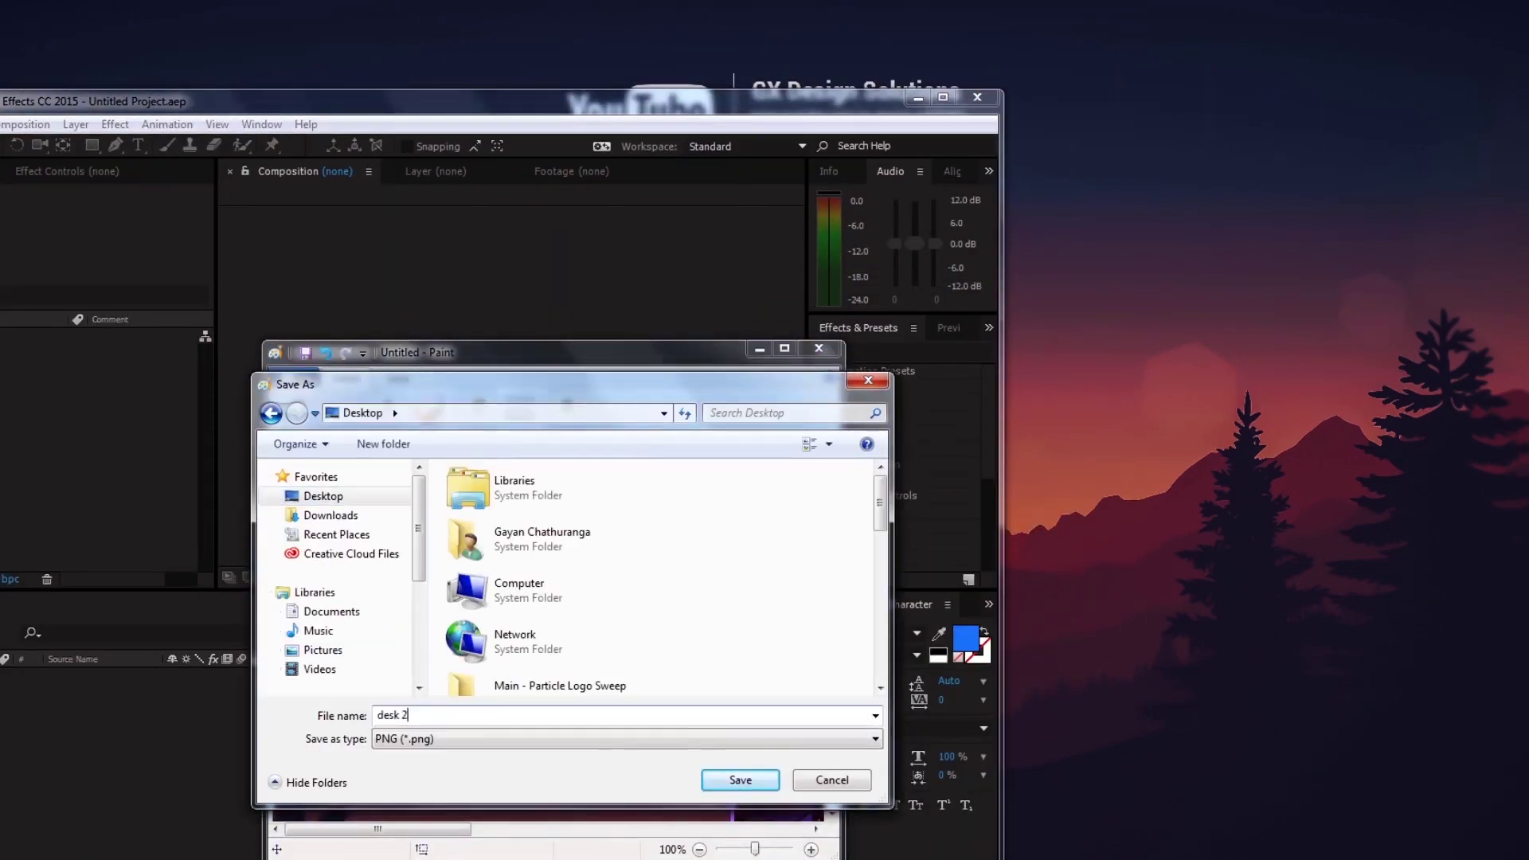
pyautogui.click(784, 301)
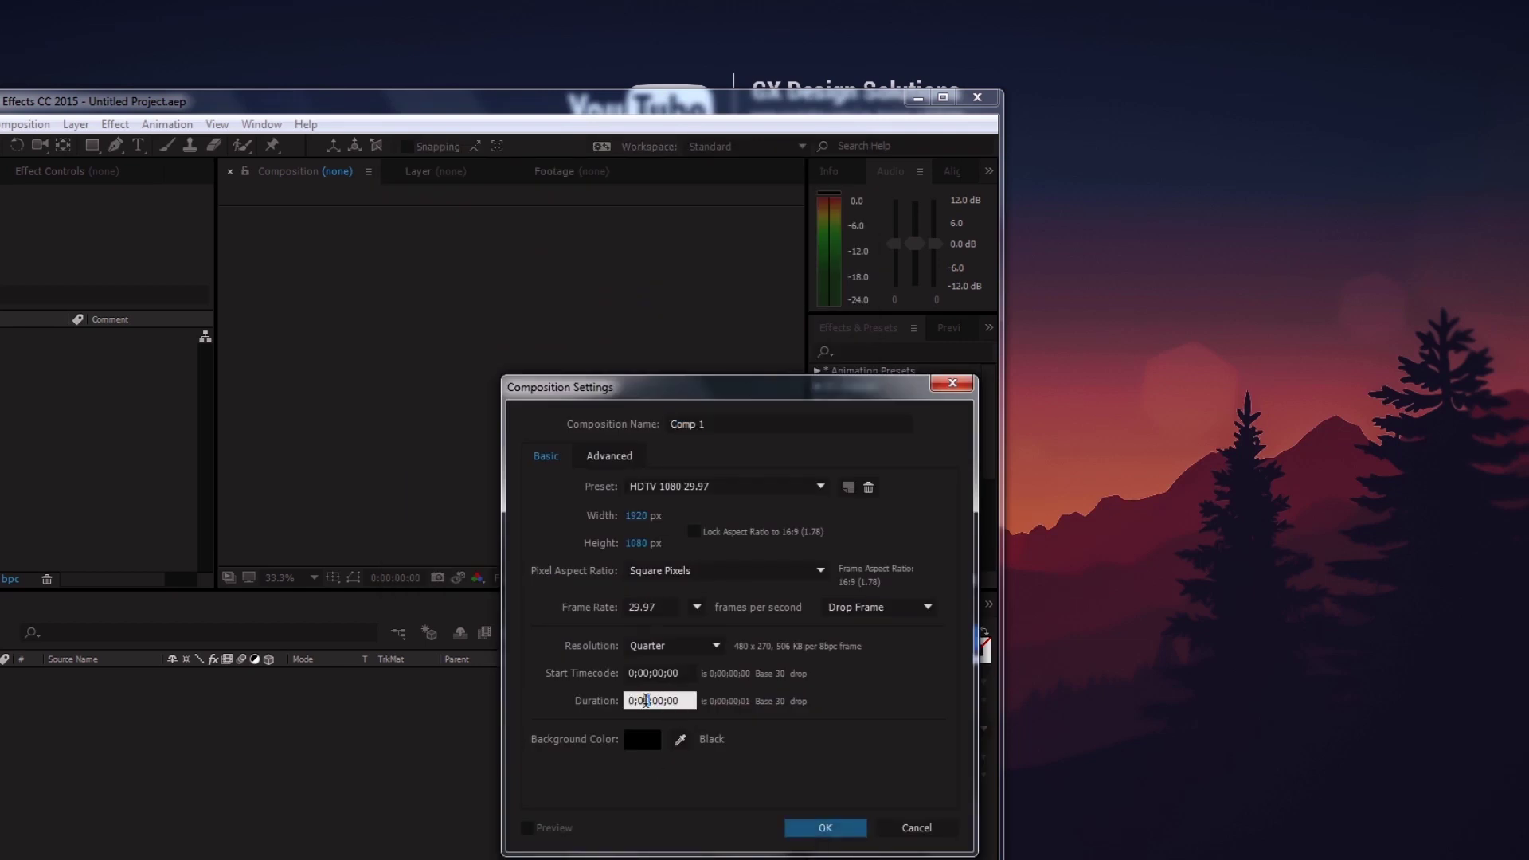
pyautogui.press('Return')
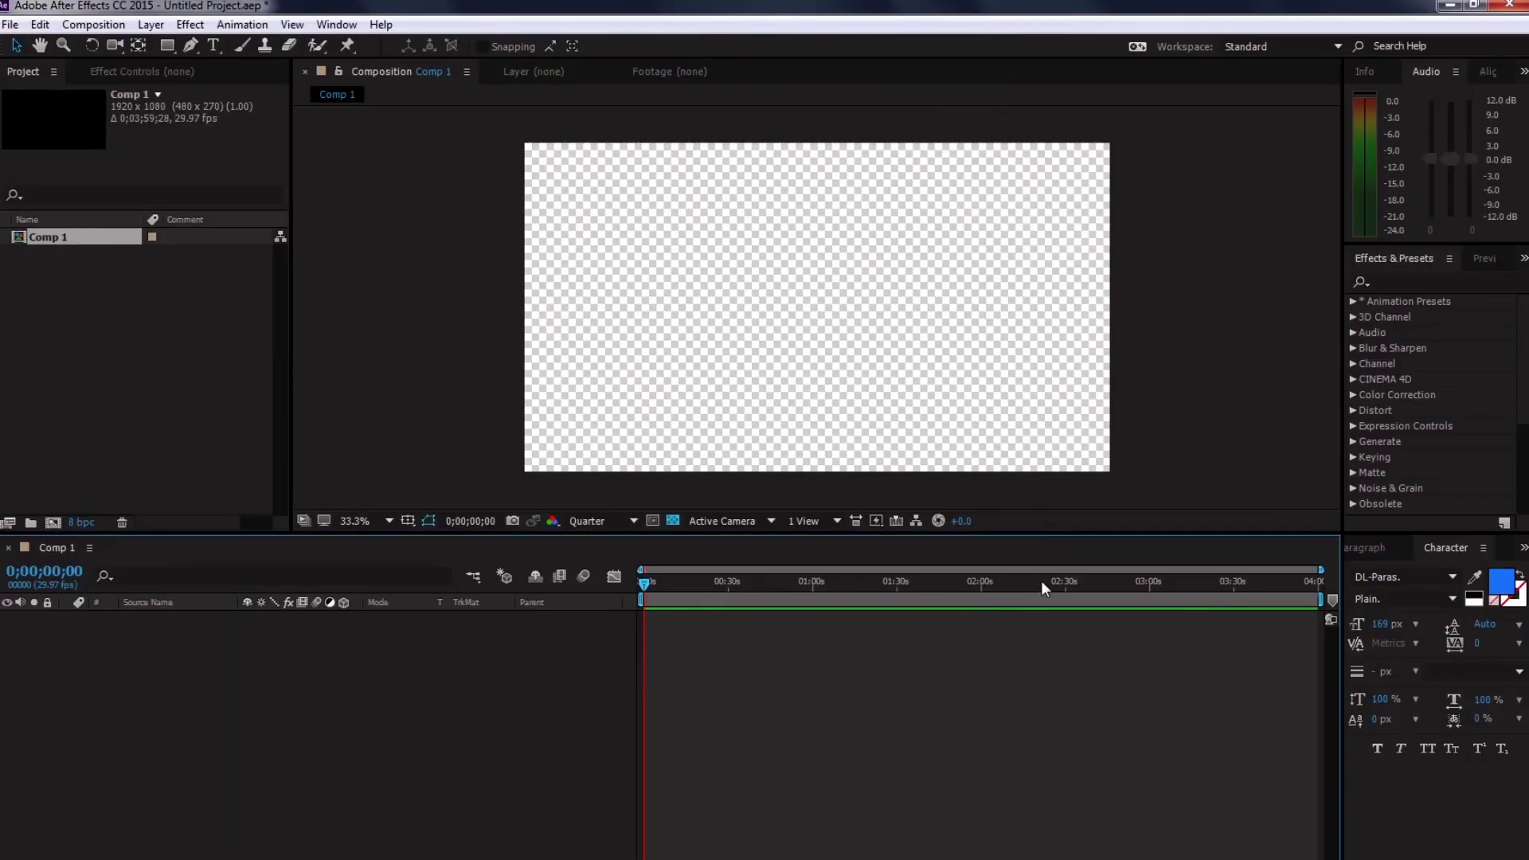
pyautogui.doubleClick(42, 312)
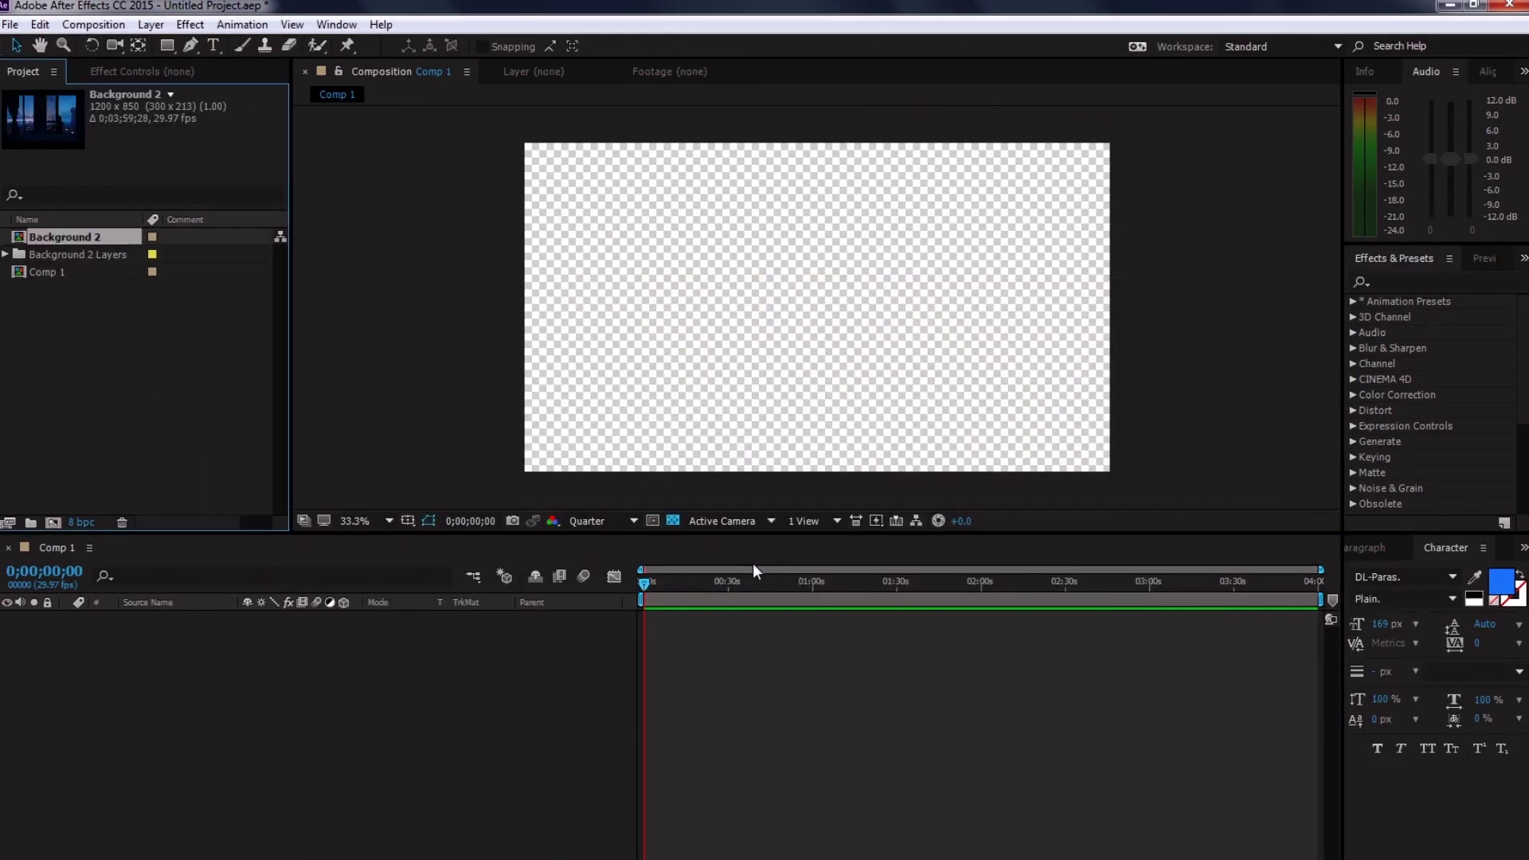
pyautogui.moveTo(753, 563); pyautogui.dragTo(322, 562)
pyautogui.moveTo(270, 680); pyautogui.dragTo(343, 665)
# - Set preview resolution to a third, open the Background 2 (1) precomp and search effects for 'rain'
pyautogui.click(594, 522)
pyautogui.click(626, 611)
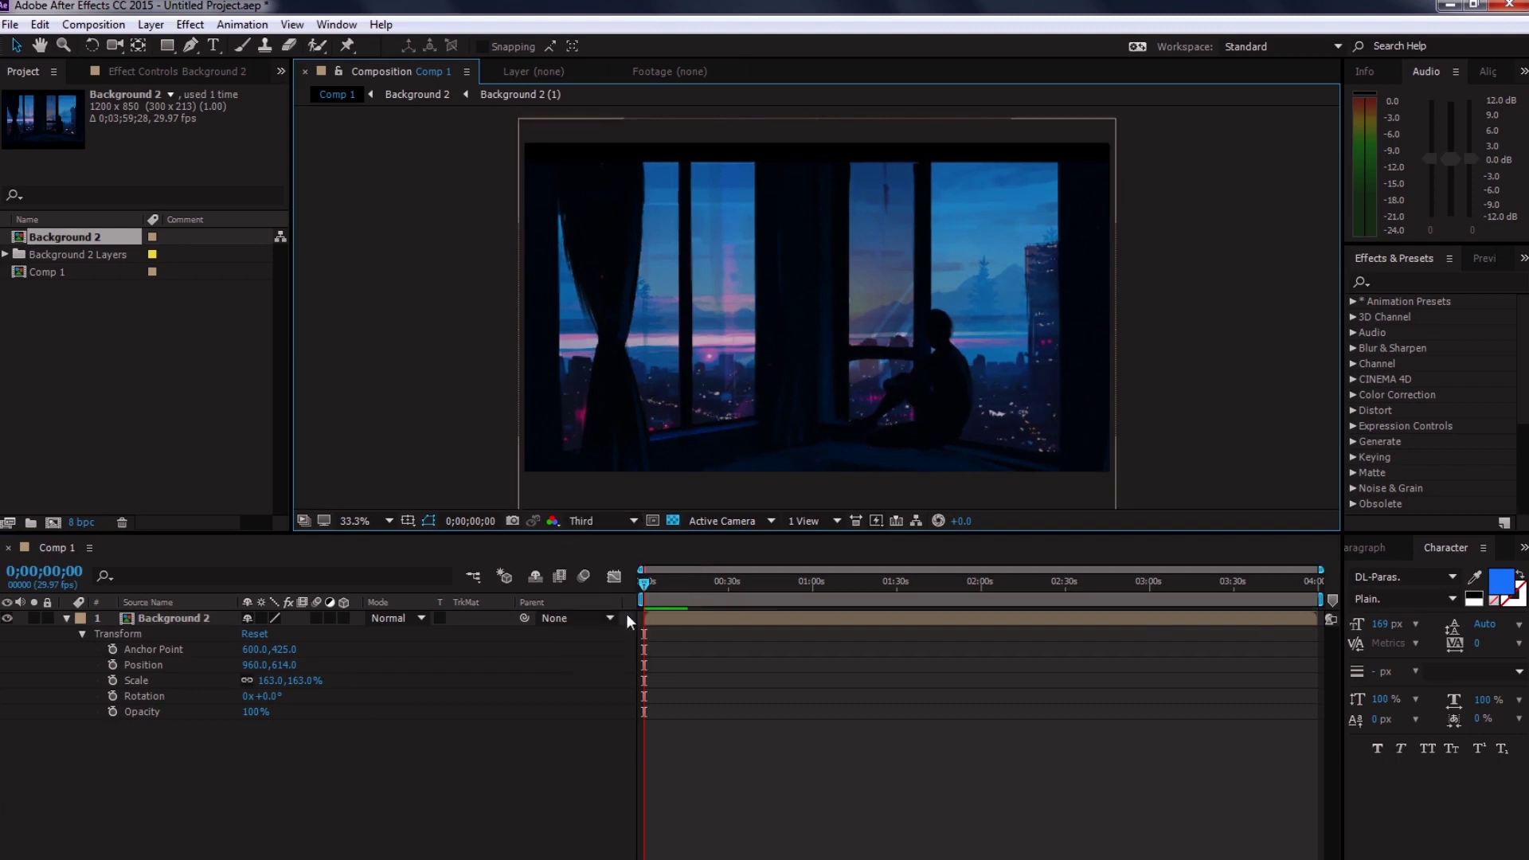
pyautogui.doubleClick(129, 619)
pyautogui.click(1425, 282)
pyautogui.write('rain')
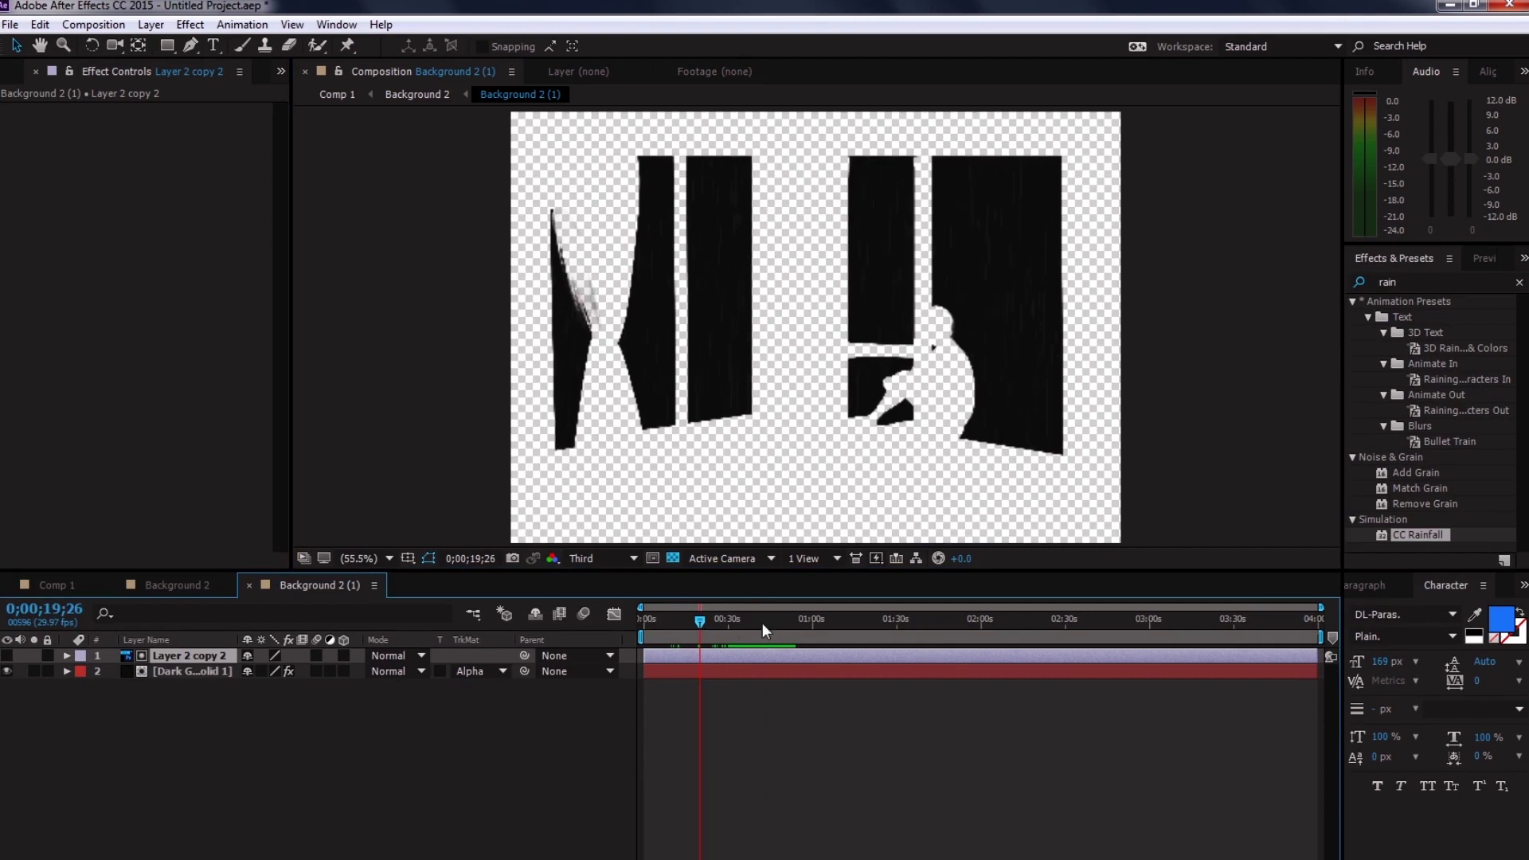
# - Save the project and set the CC Rainfall opacity to 25
pyautogui.hotkey('ctrl', 'shift', 's')
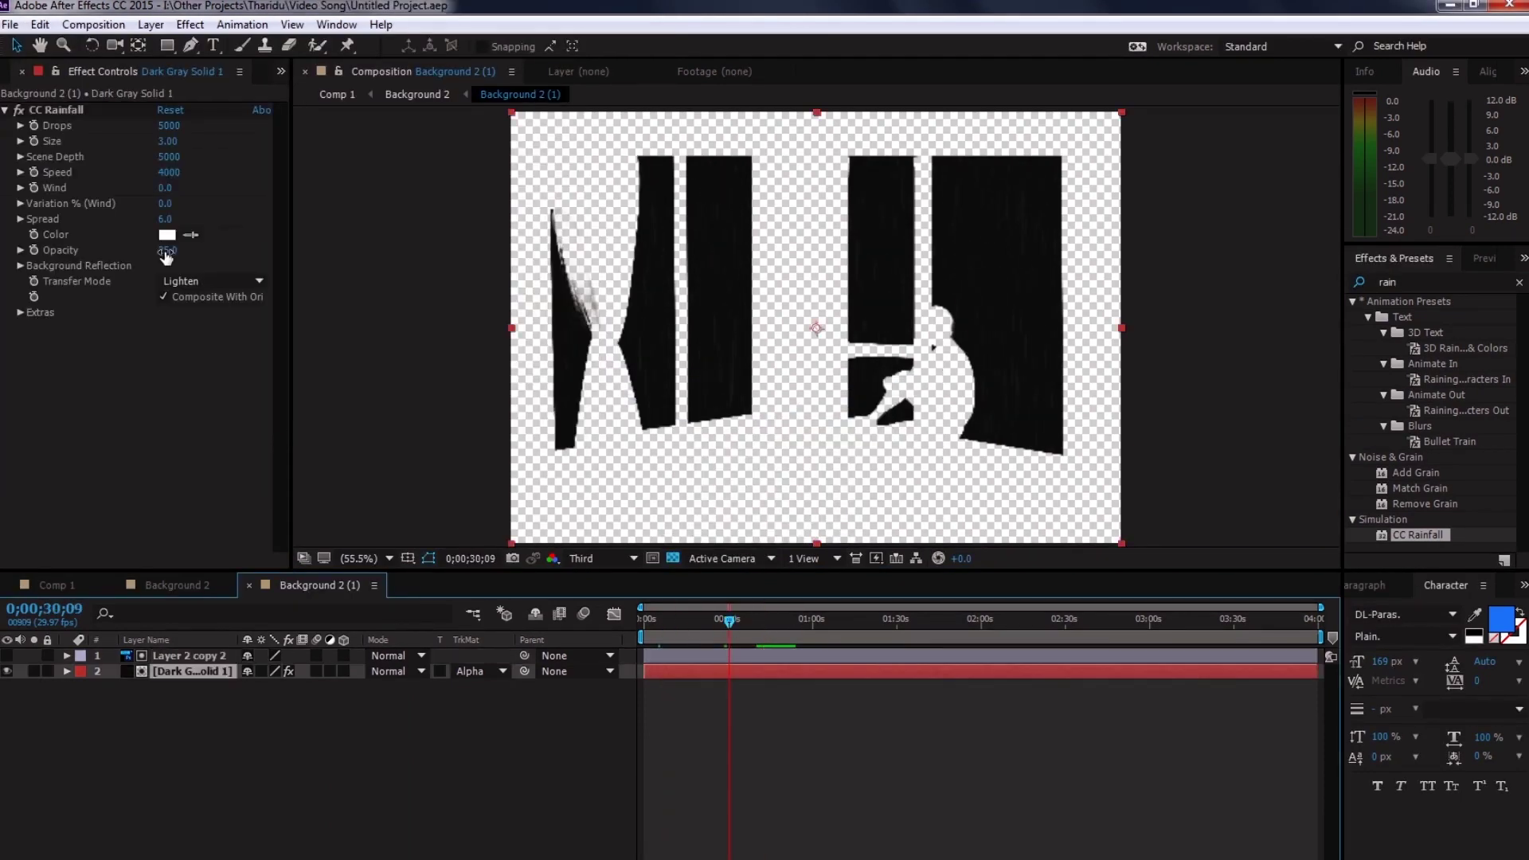
pyautogui.moveTo(166, 255); pyautogui.dragTo(259, 197)
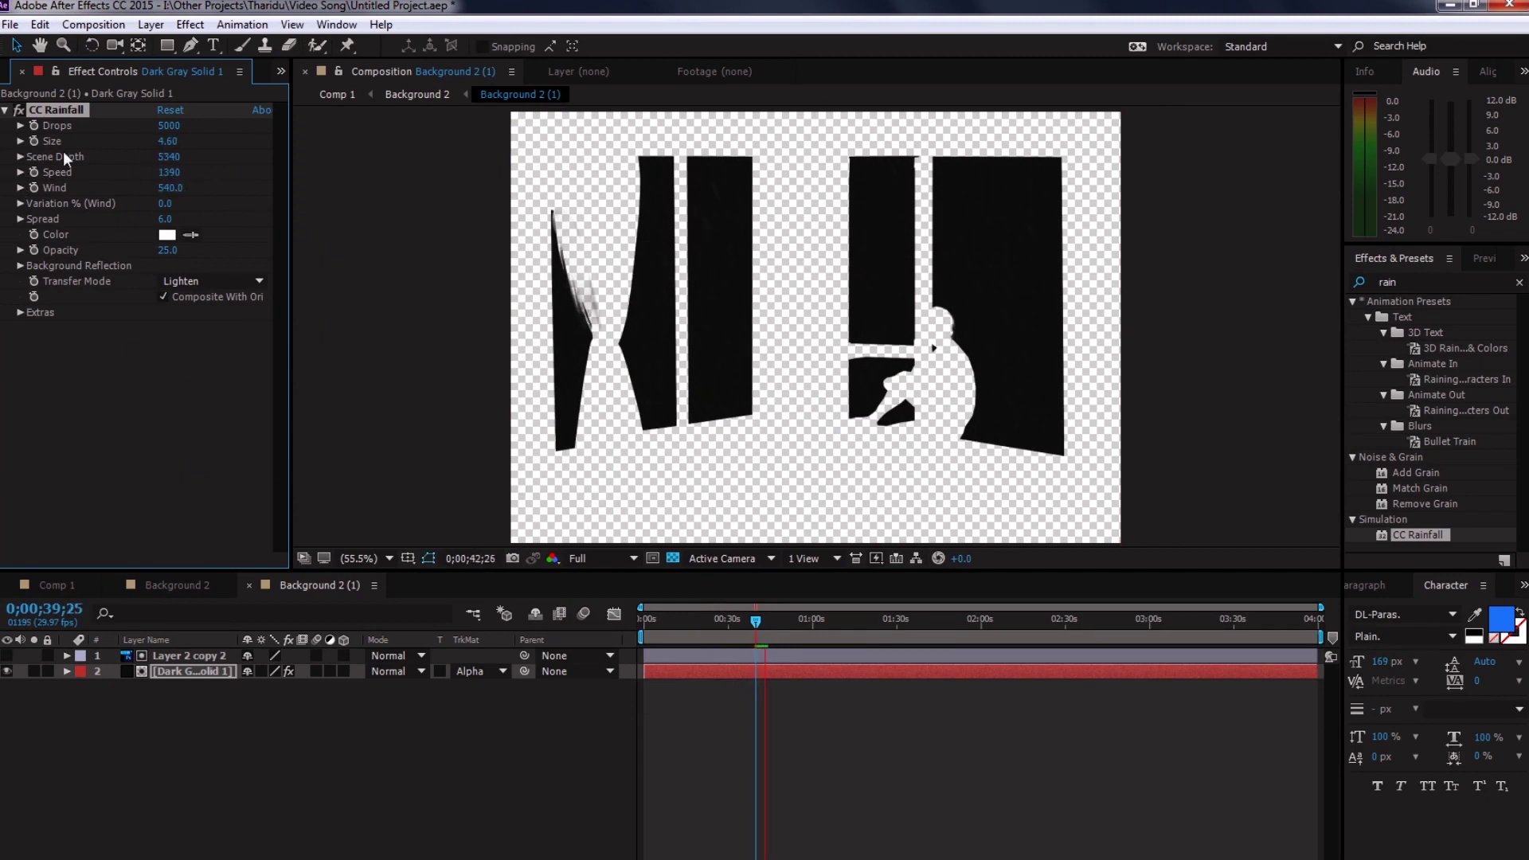
pyautogui.click(197, 586)
pyautogui.click(56, 586)
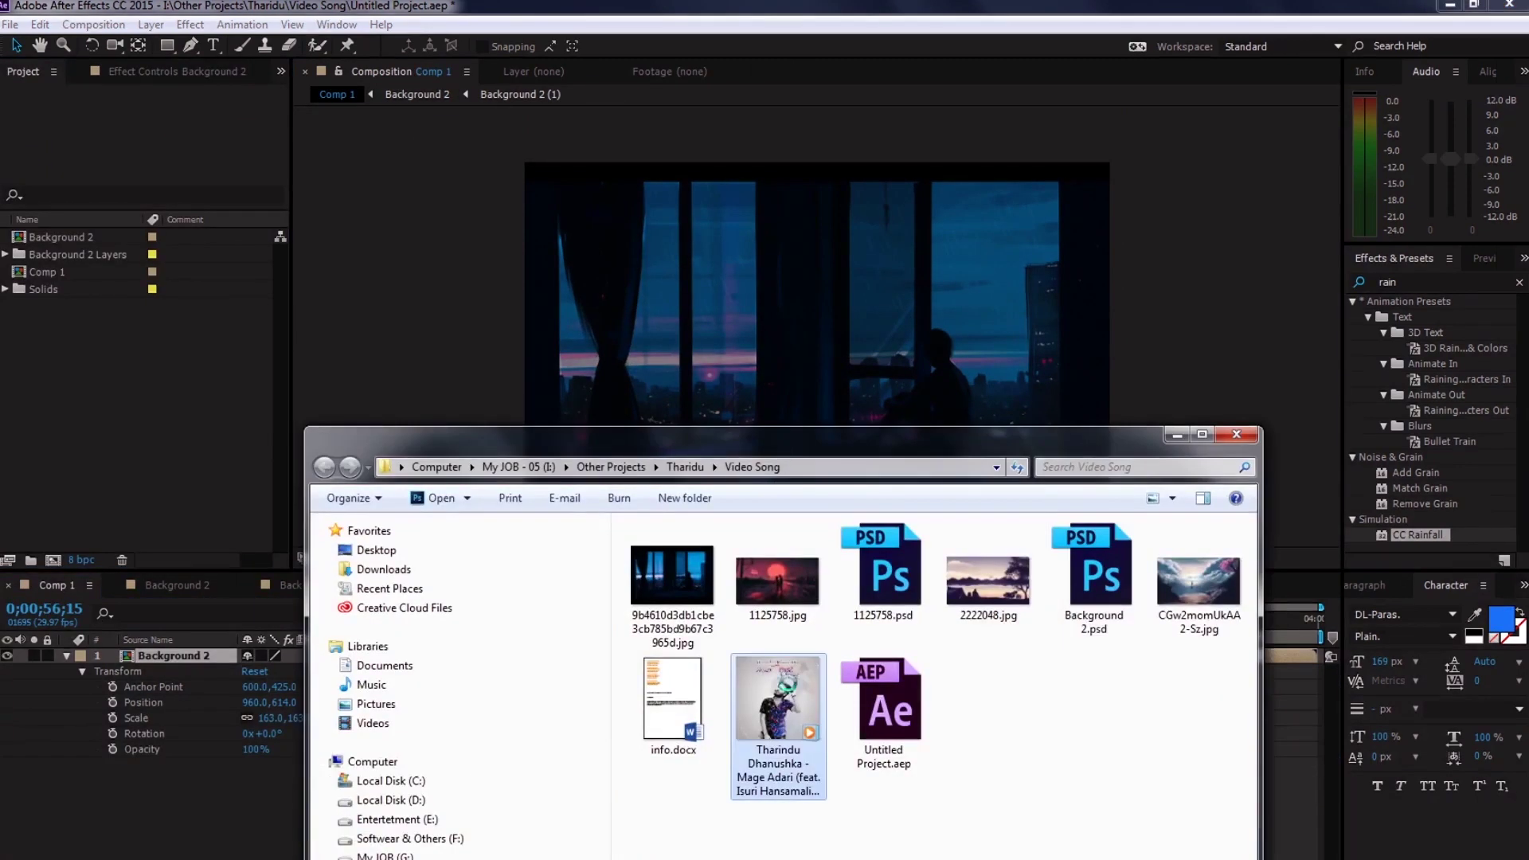
# - Add the song mp3 to Comp 1 and set the comp duration to 0;03;30;00
pyautogui.moveTo(279, 489); pyautogui.dragTo(279, 489)
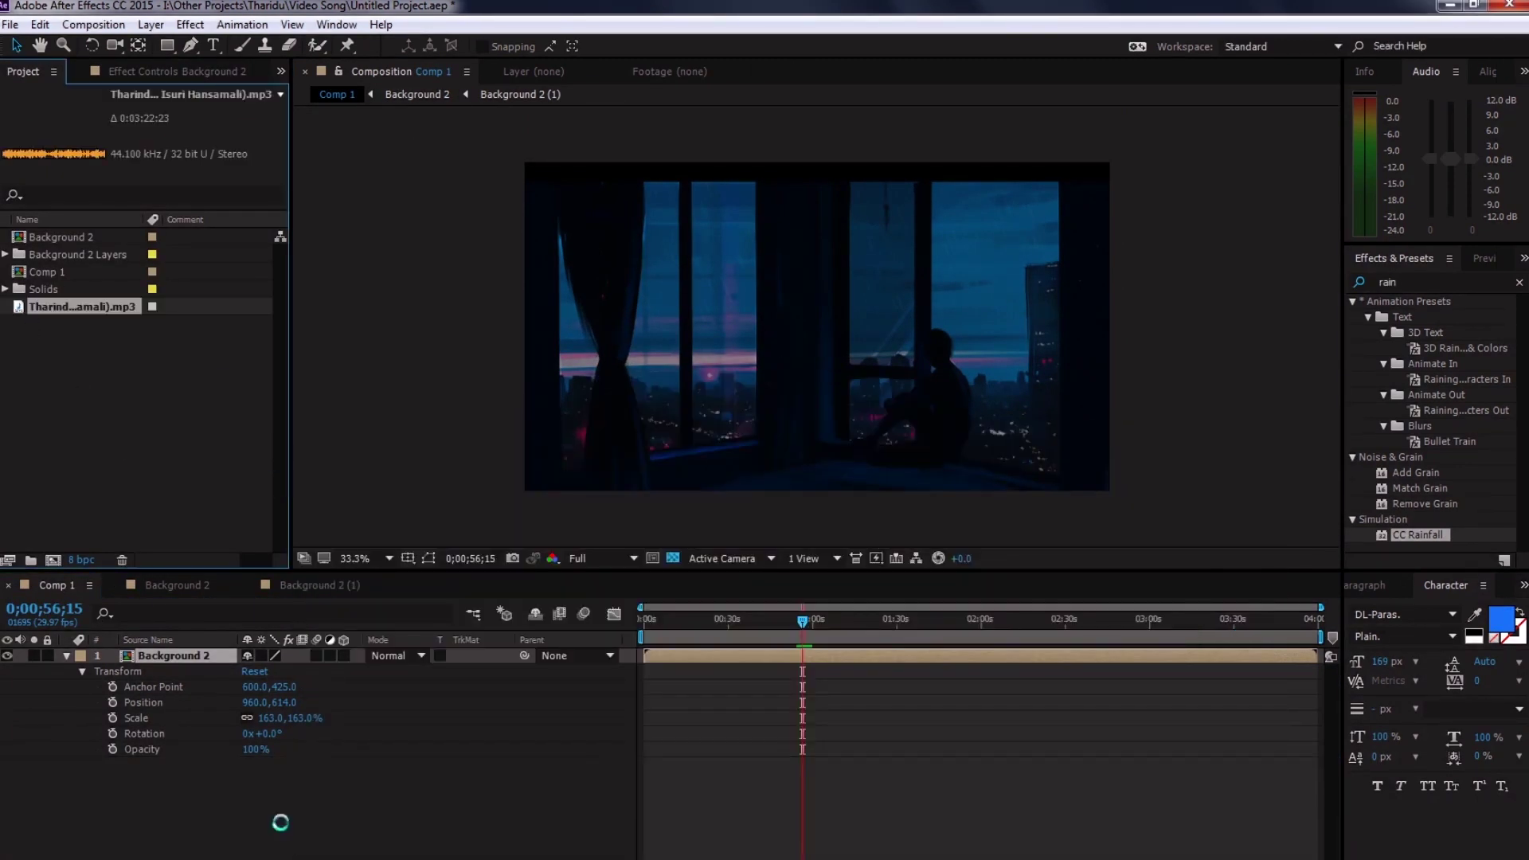
pyautogui.click(90, 586)
pyautogui.click(188, 256)
pyautogui.click(658, 701)
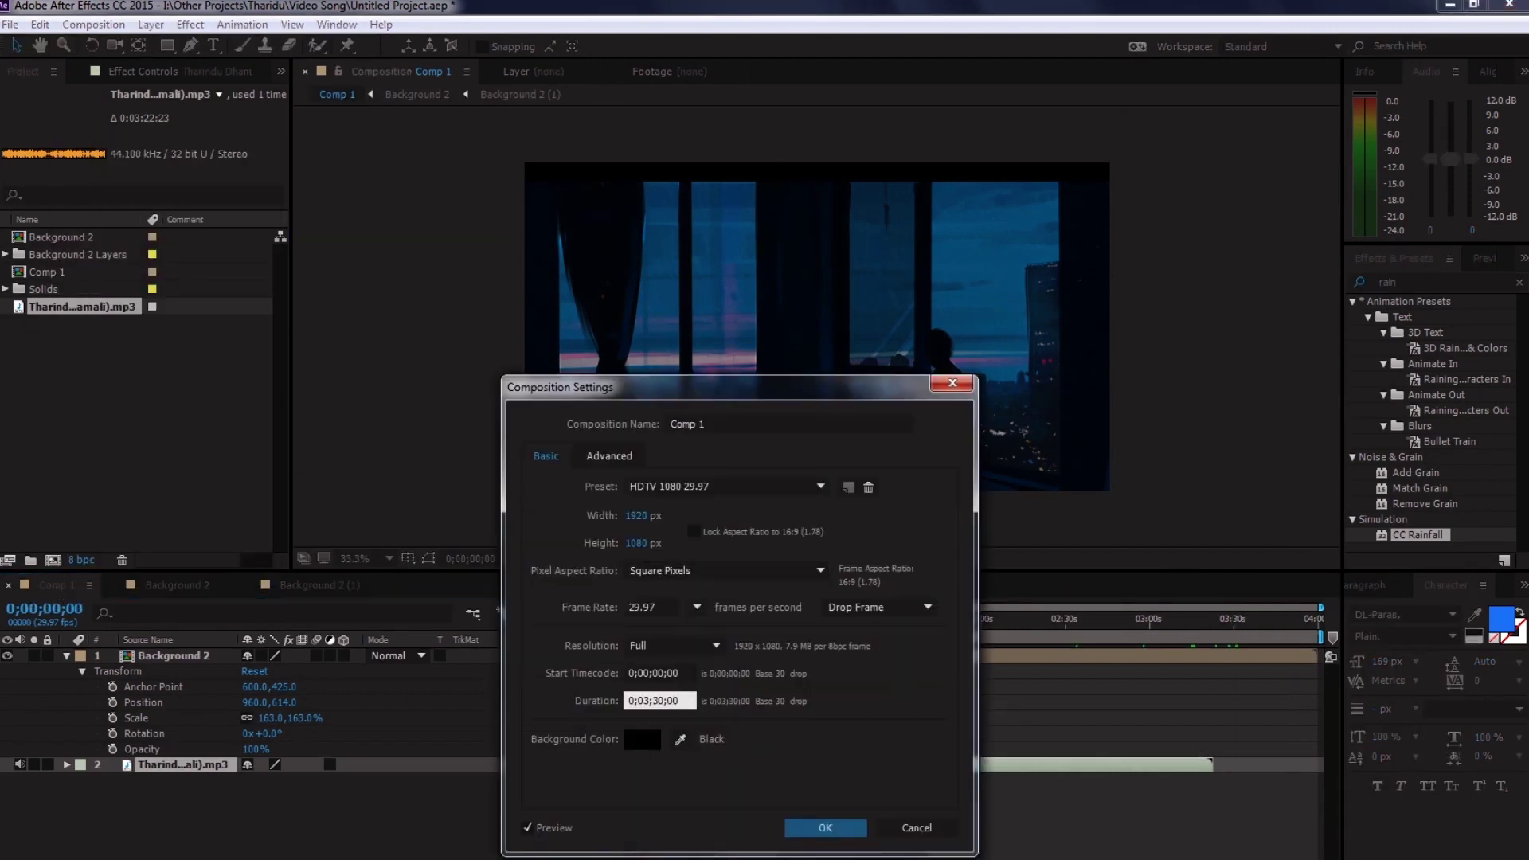
pyautogui.press('Return')
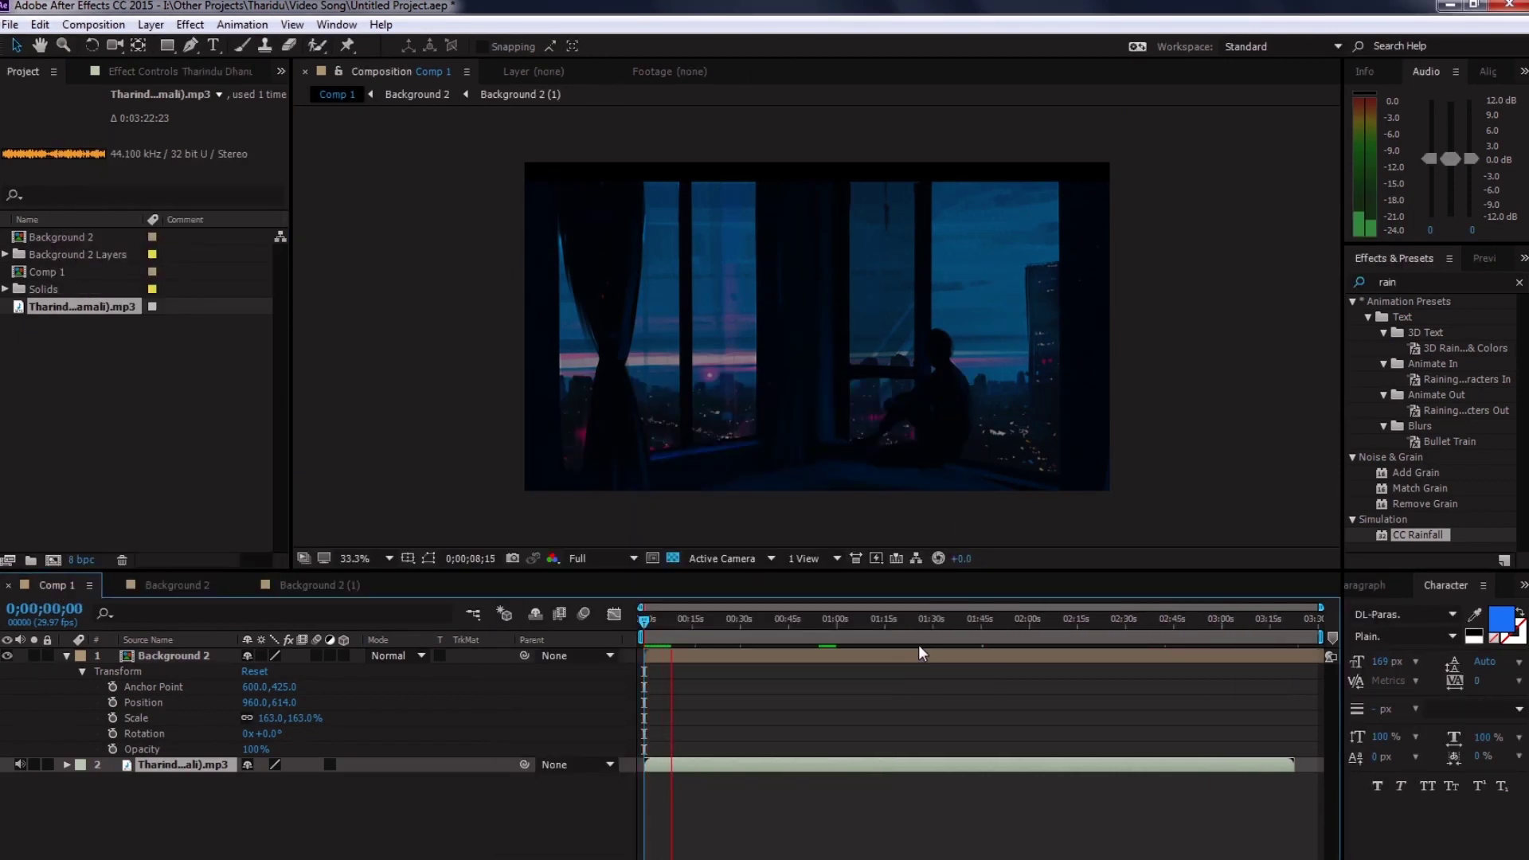
# - Preview Comp 1 with the music playing, adjusting the system volume
pyautogui.press('space')
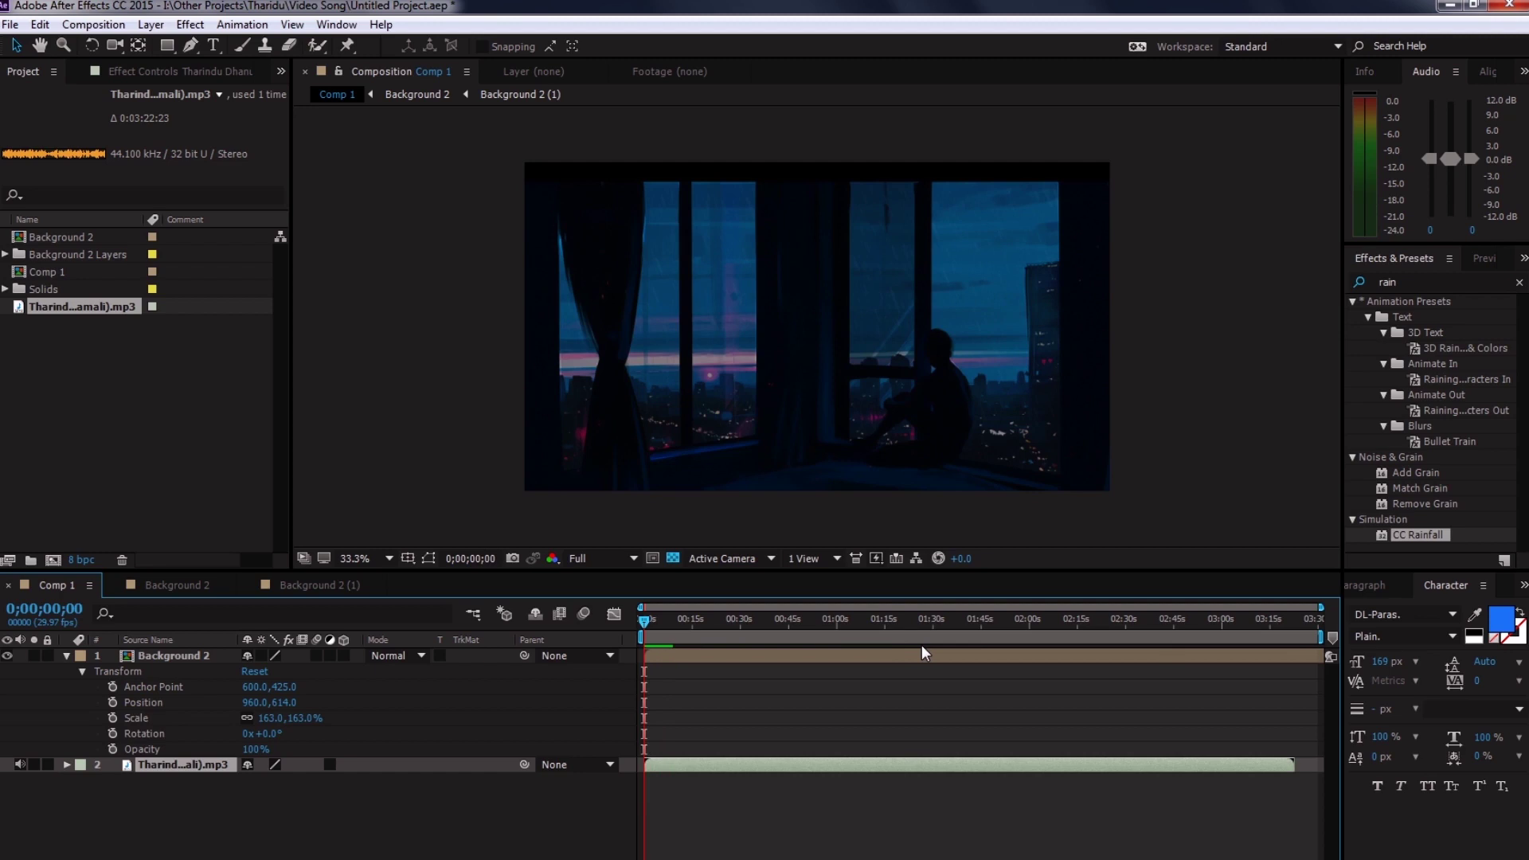
pyautogui.press('space')
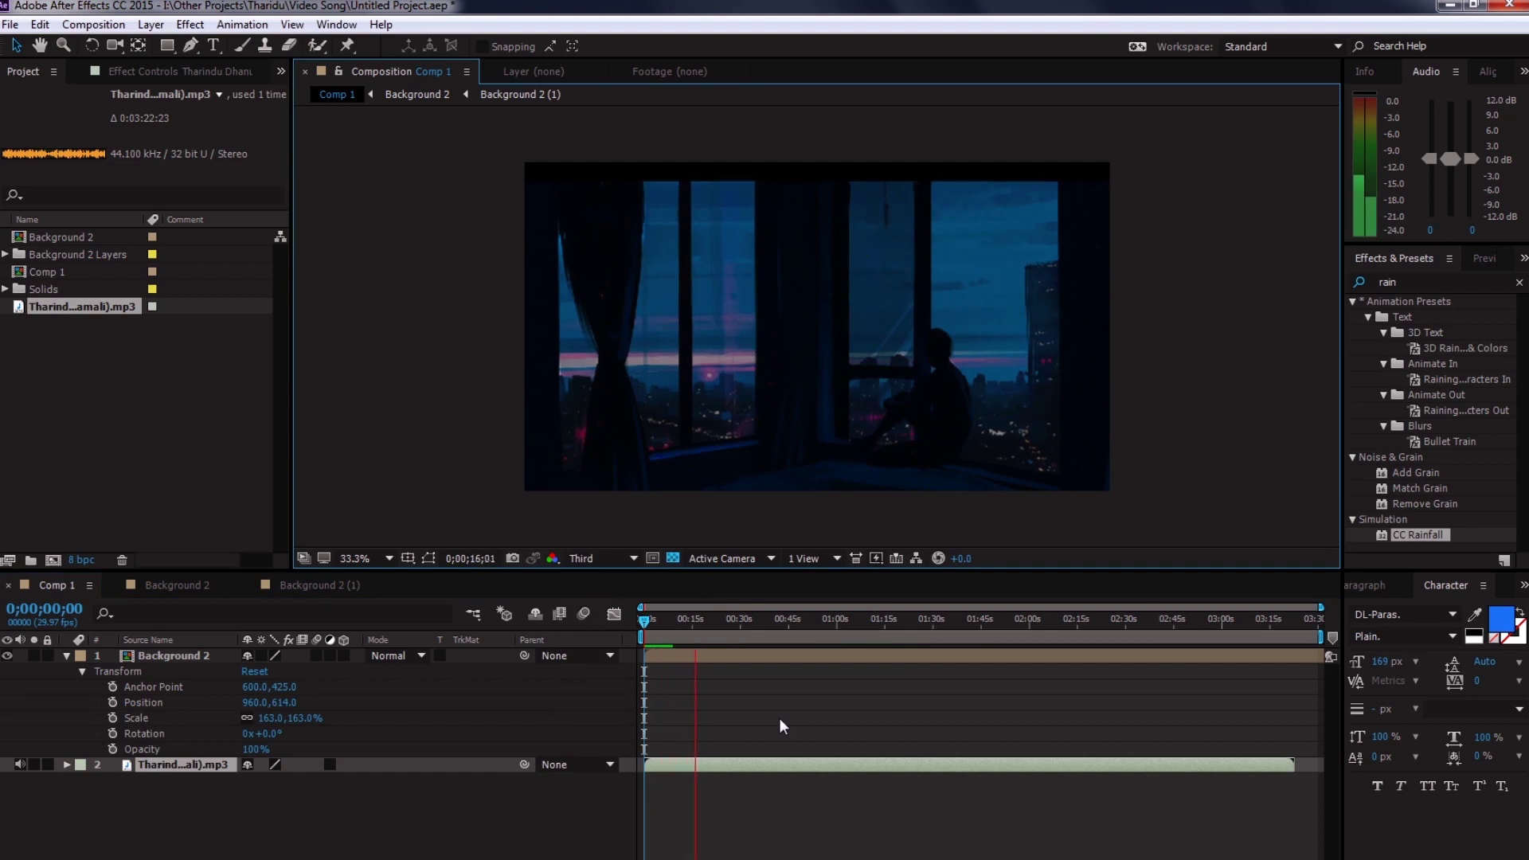
pyautogui.click(1383, 857)
pyautogui.click(427, 620)
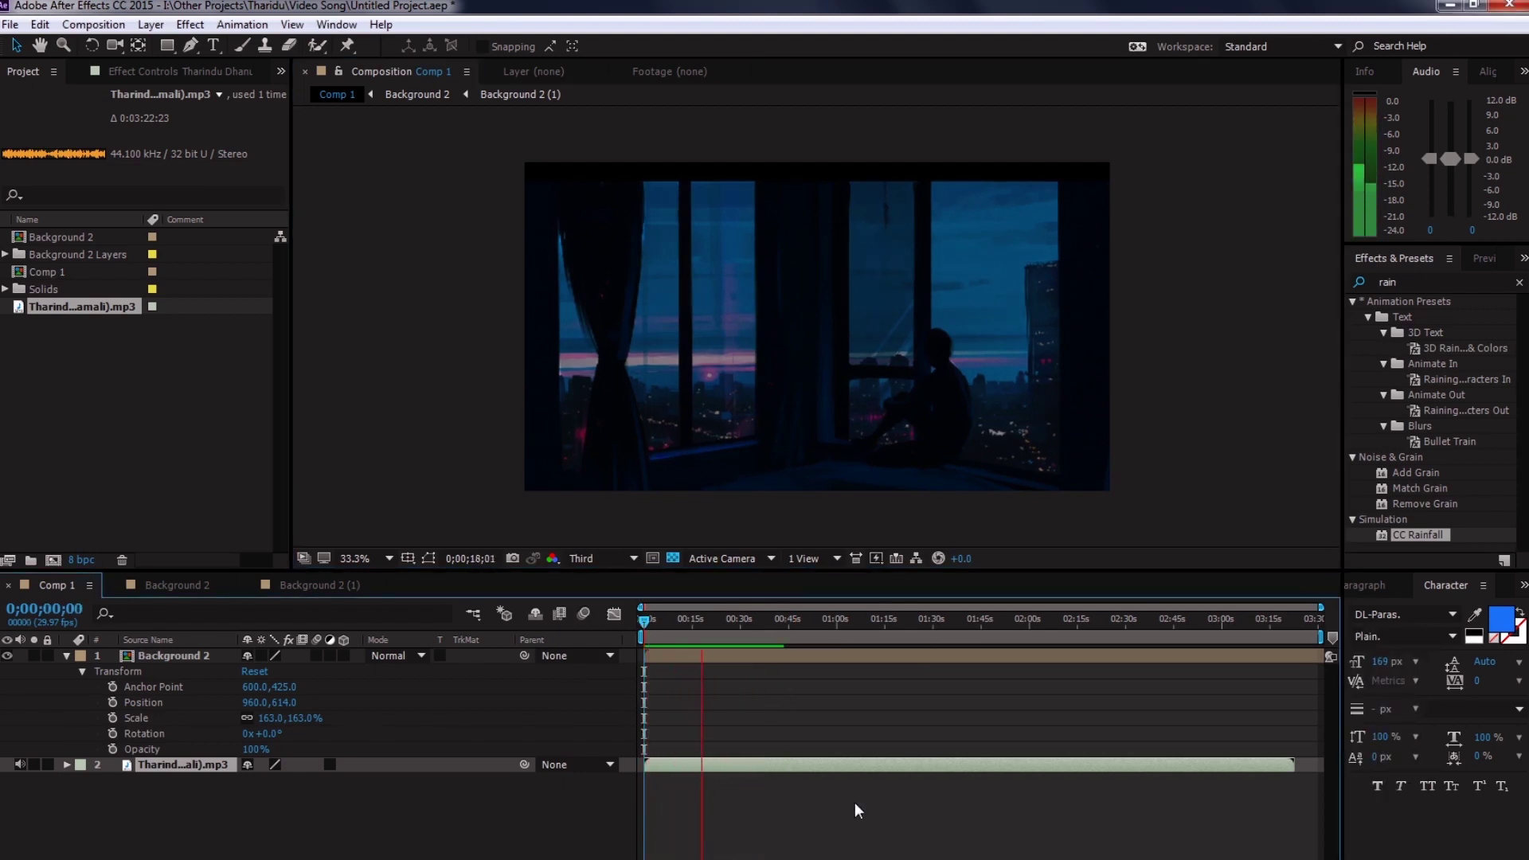
pyautogui.press('space')
# - Add Black Solid 1 and open the CC Rainfall settings on the Dark Gray Solid in Background 2 (1)
pyautogui.hotkey('ctrl', 'y')
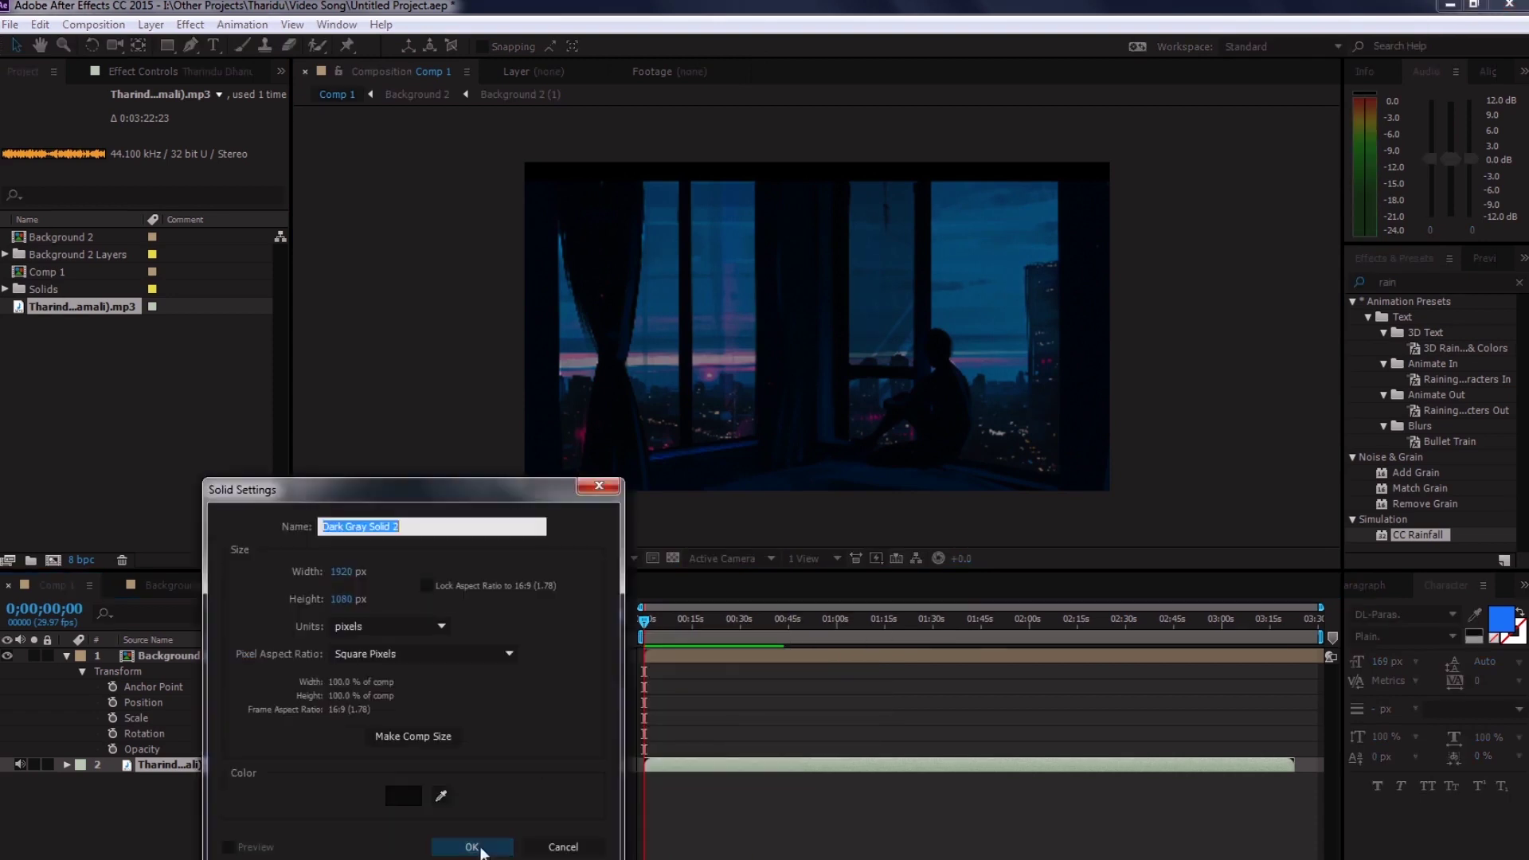
pyautogui.click(478, 845)
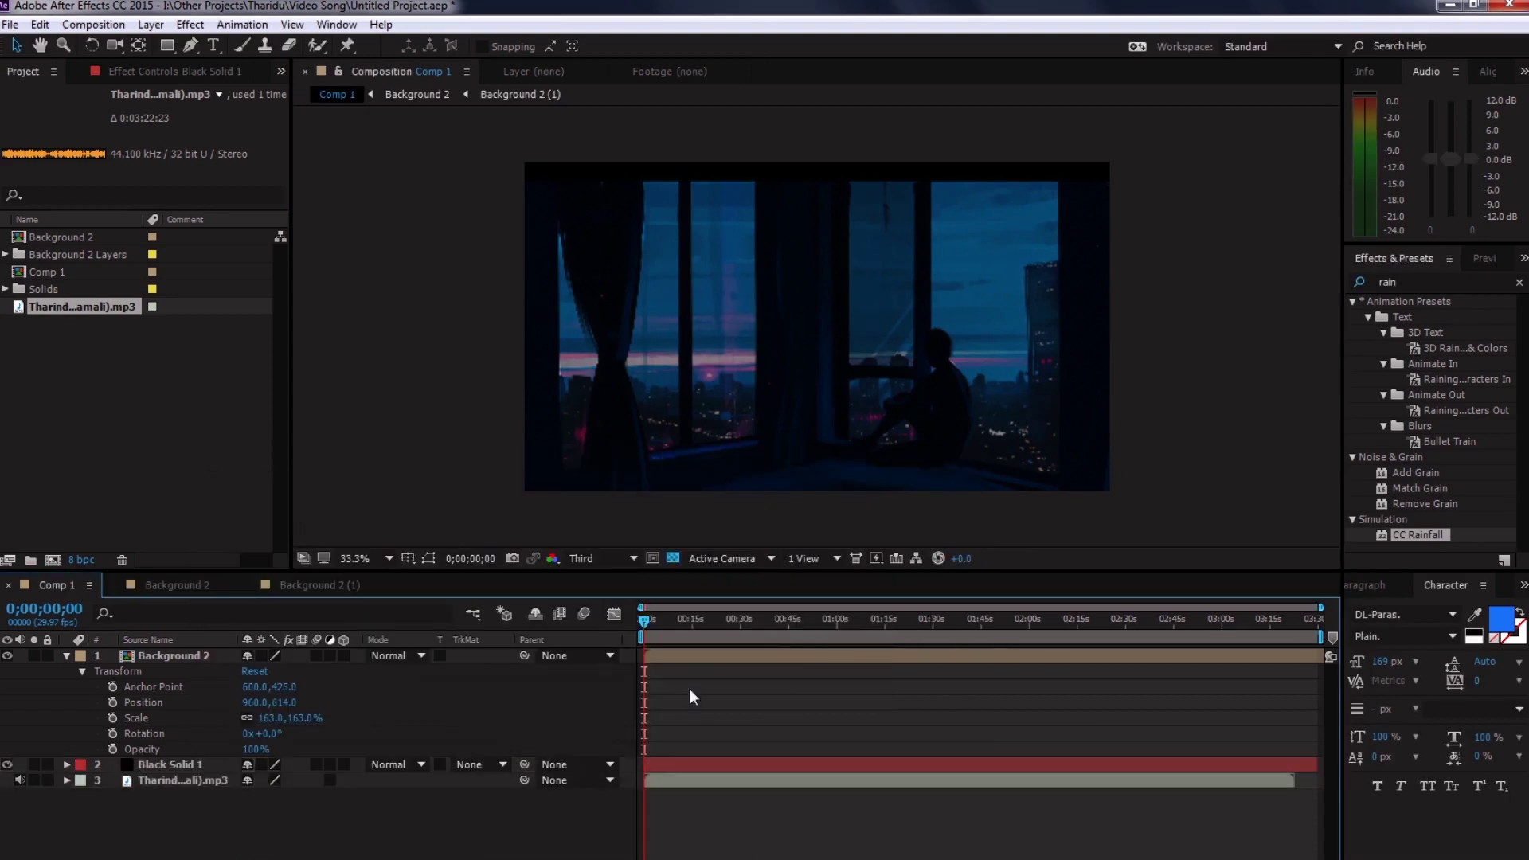
pyautogui.doubleClick(968, 666)
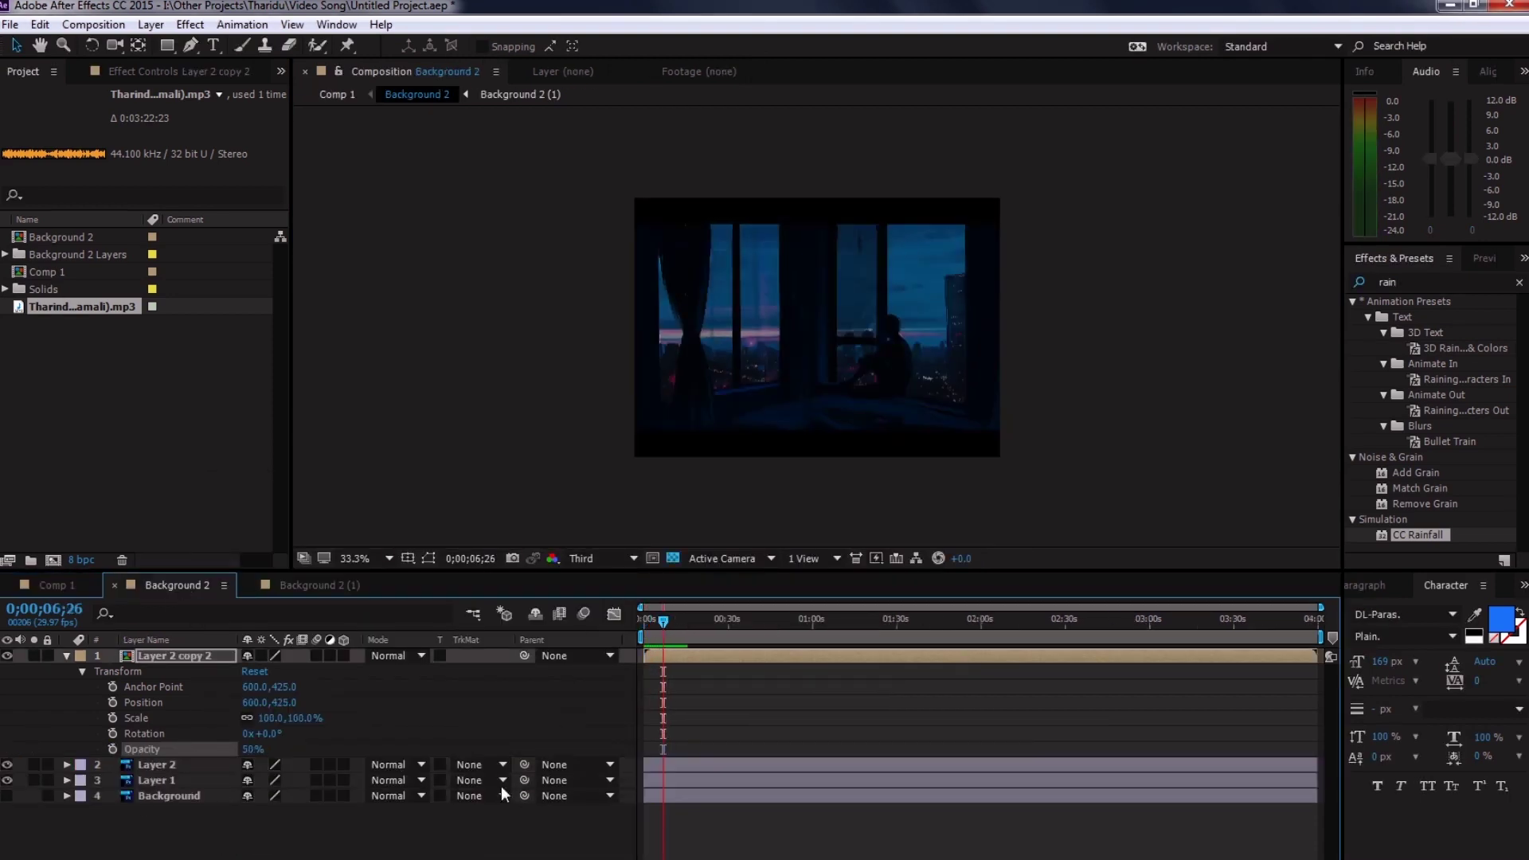
pyautogui.click(307, 586)
pyautogui.click(191, 672)
pyautogui.click(56, 110)
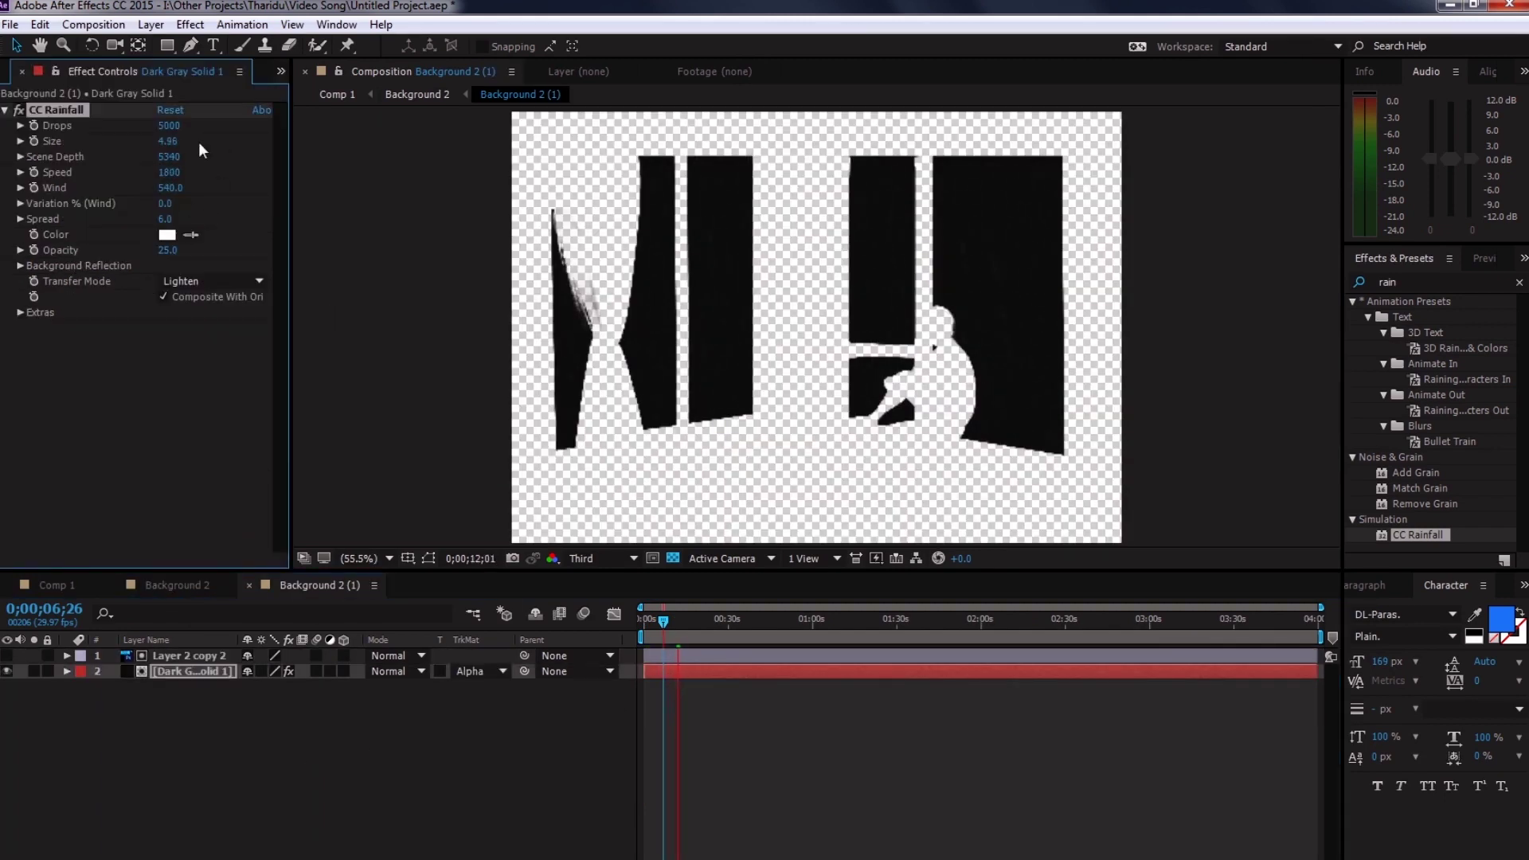
# - Retime the Background 2 opacity 0→100% and song −48→0 dB fade-in keyframes and preview them
pyautogui.click(51, 586)
pyautogui.click(98, 827)
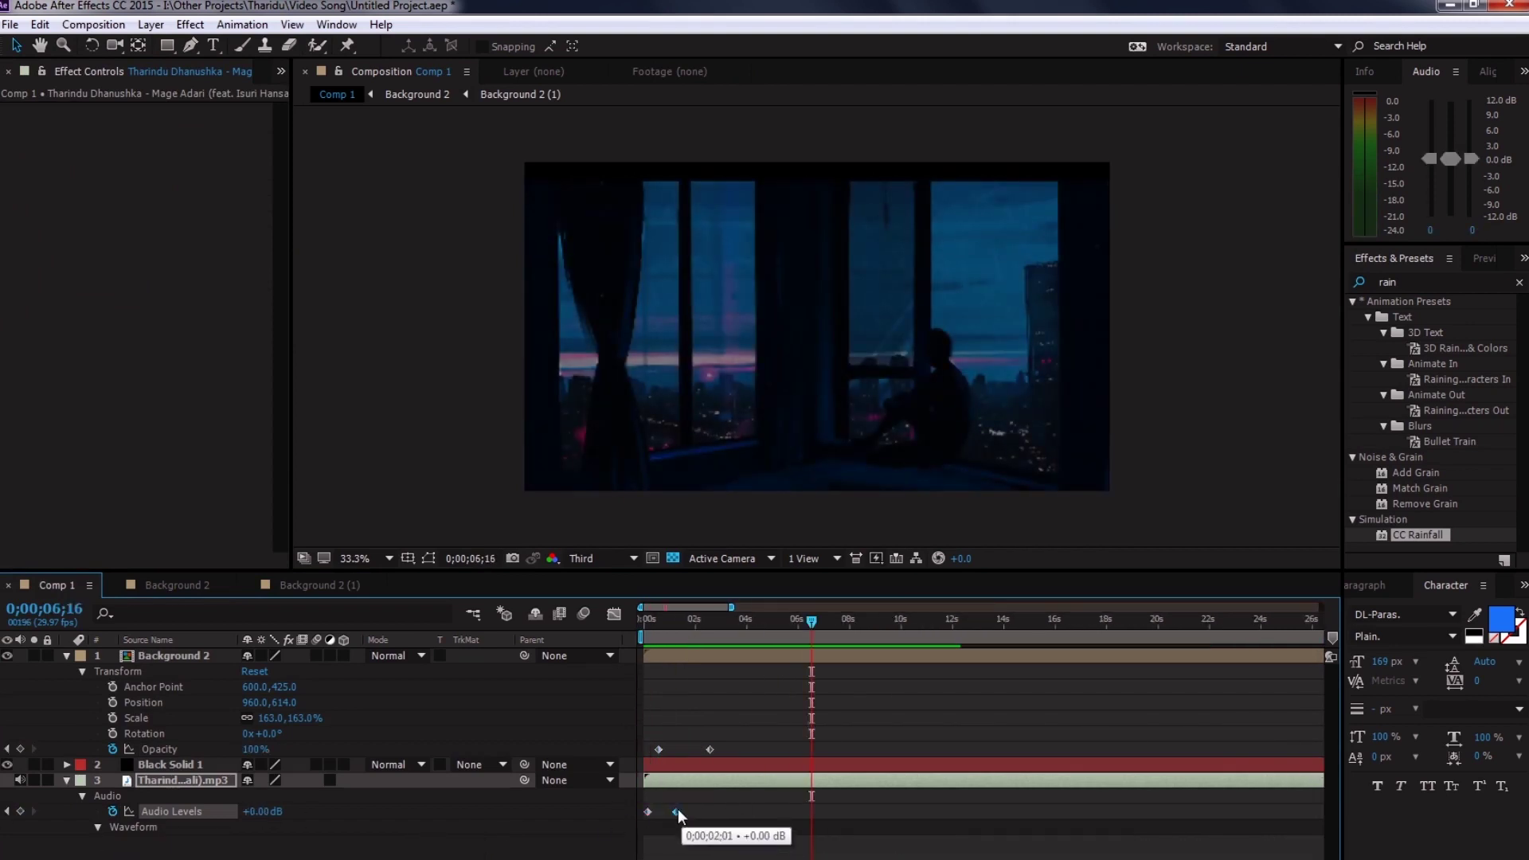
pyautogui.press('Home')
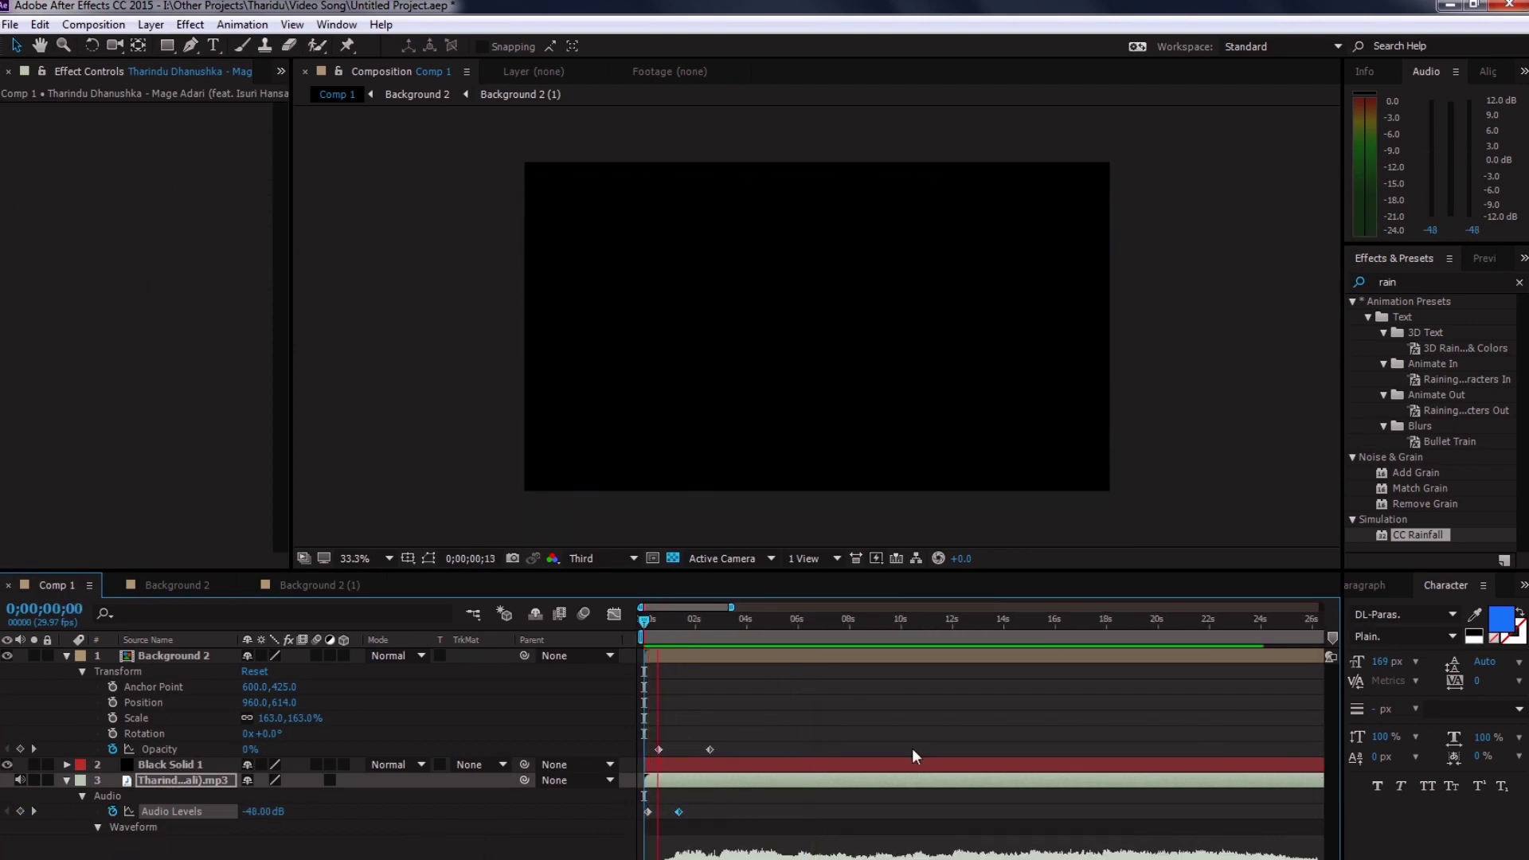
pyautogui.scroll(3, 912, 748)
pyautogui.moveTo(710, 750); pyautogui.dragTo(715, 750)
pyautogui.press('space')
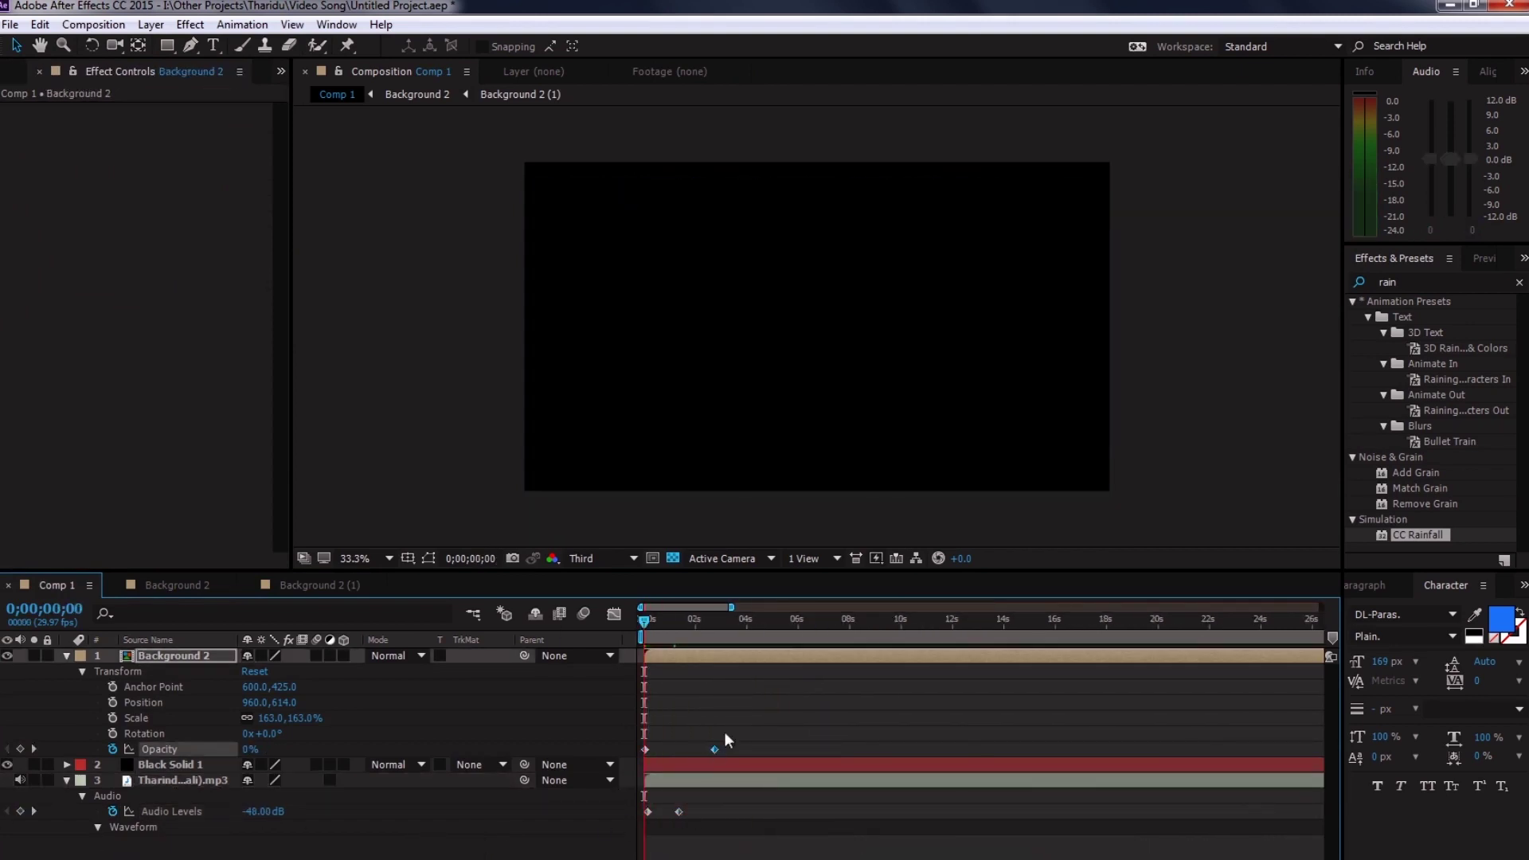
pyautogui.scroll(-3, 728, 625)
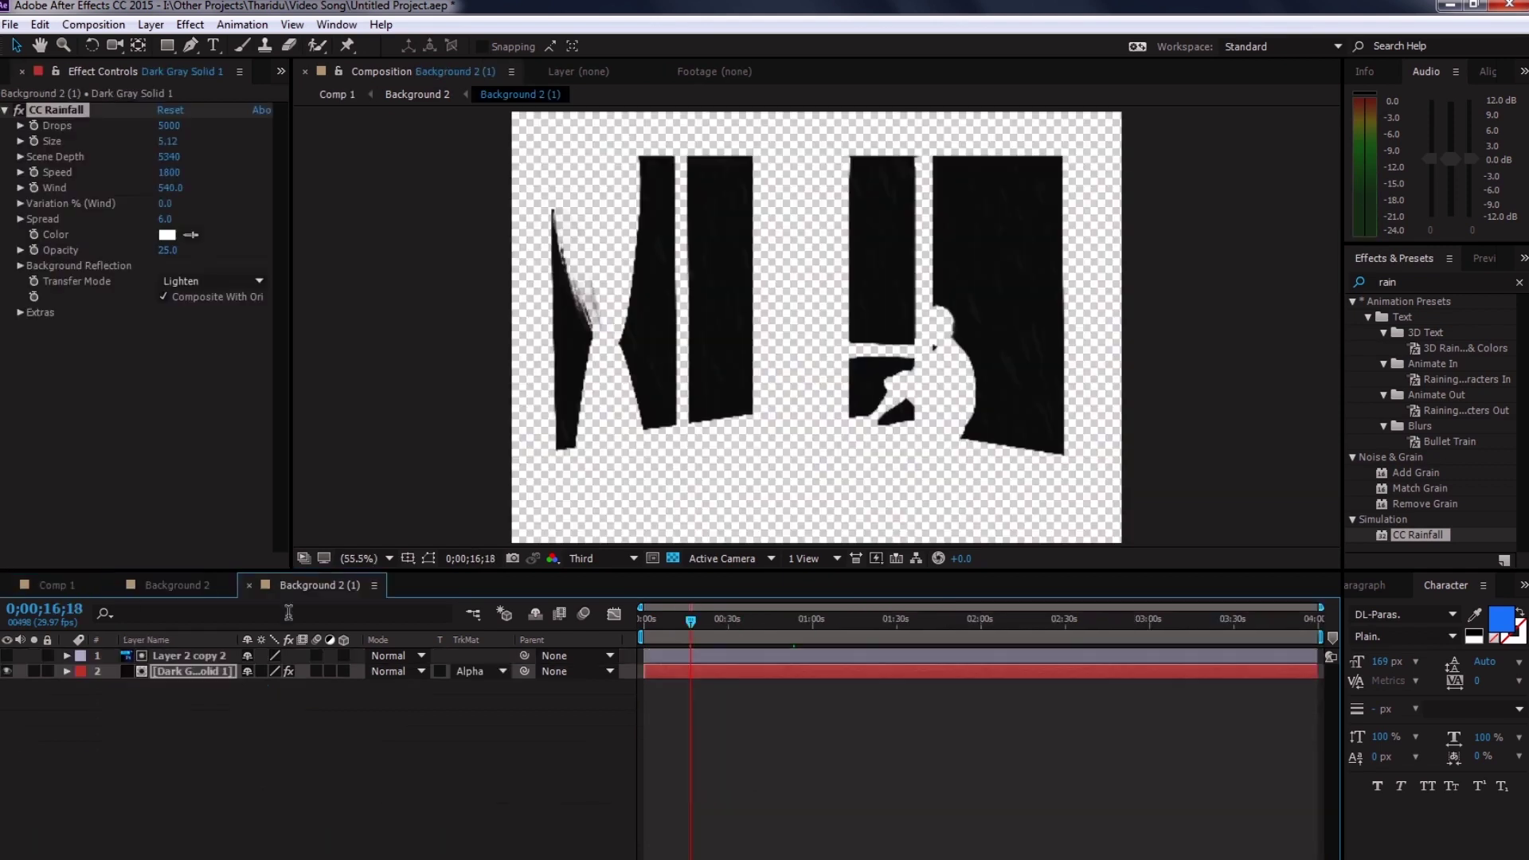
# - Draw a five-point shape over the windows and give it a blue fill
pyautogui.press('BackSpace')
pyautogui.press('BackSpace')
pyautogui.press('BackSpace')
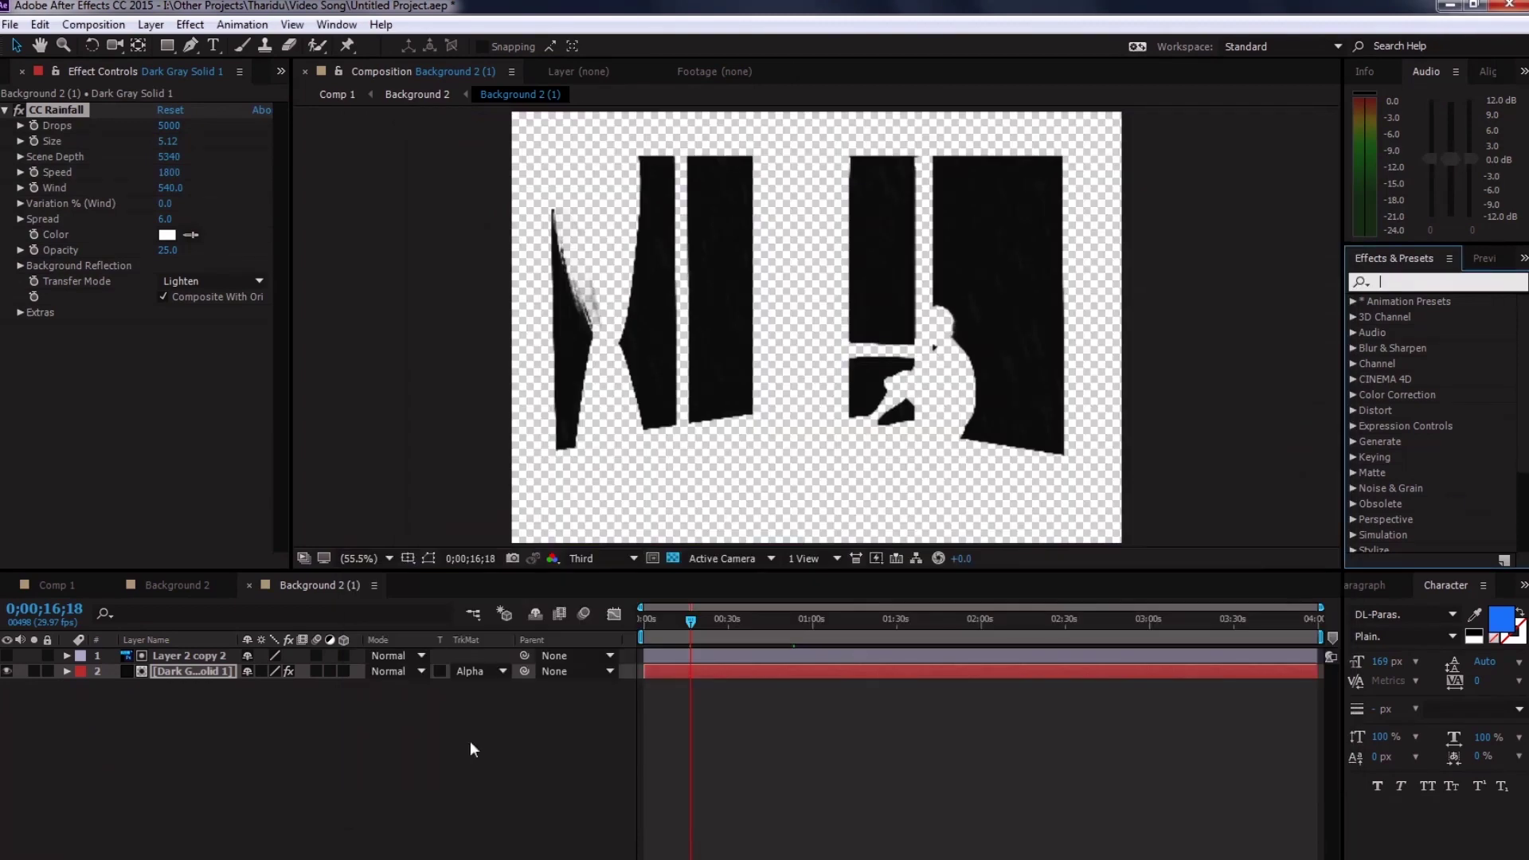
pyautogui.click(470, 741)
pyautogui.click(190, 45)
pyautogui.click(545, 201)
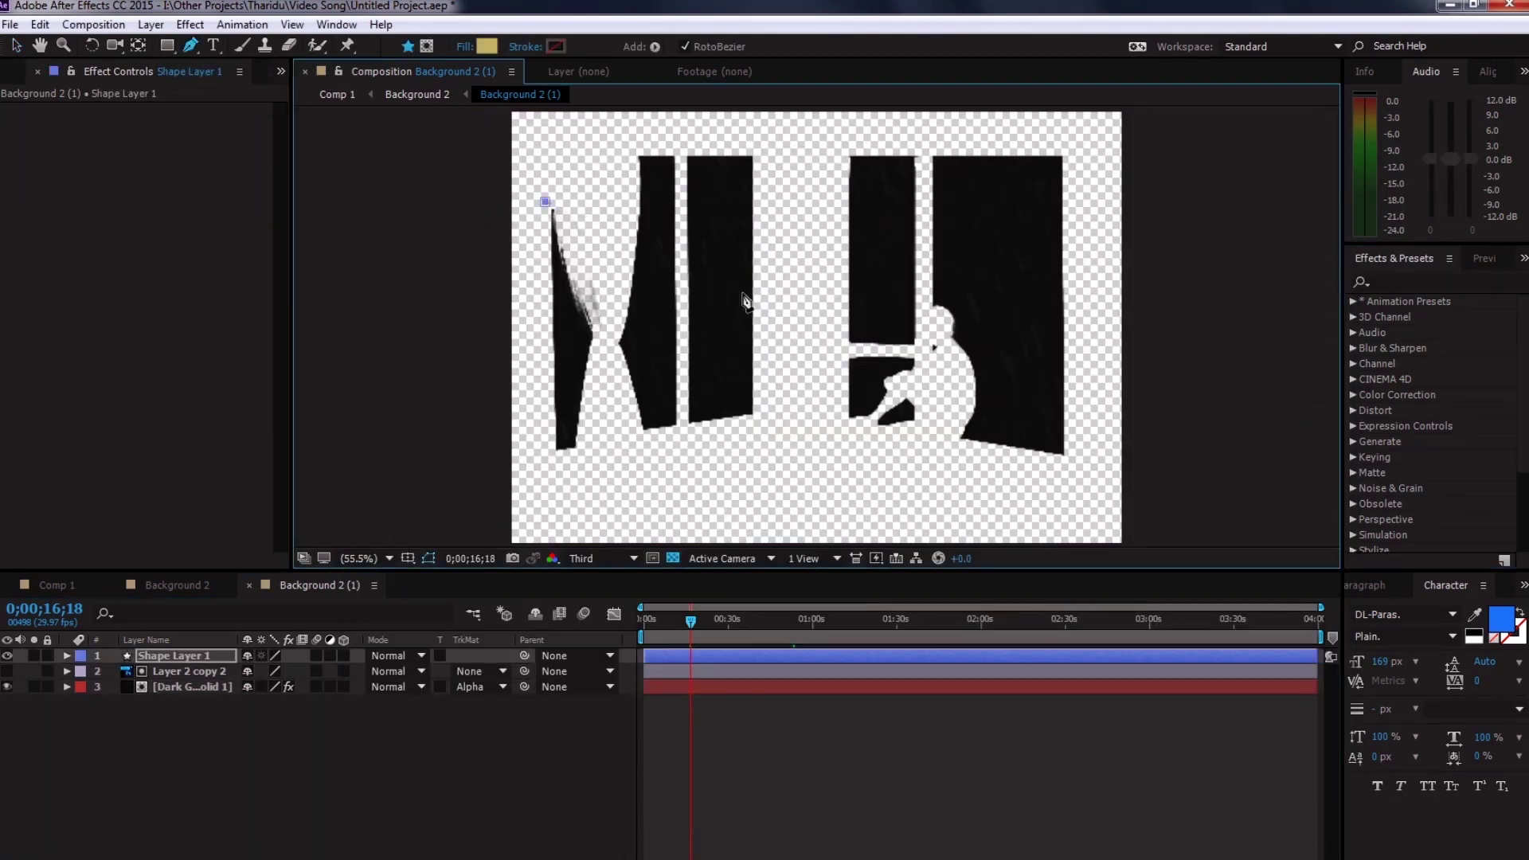
pyautogui.click(685, 299)
pyautogui.click(1091, 260)
pyautogui.click(1114, 181)
pyautogui.click(514, 175)
pyautogui.click(486, 46)
pyautogui.click(765, 587)
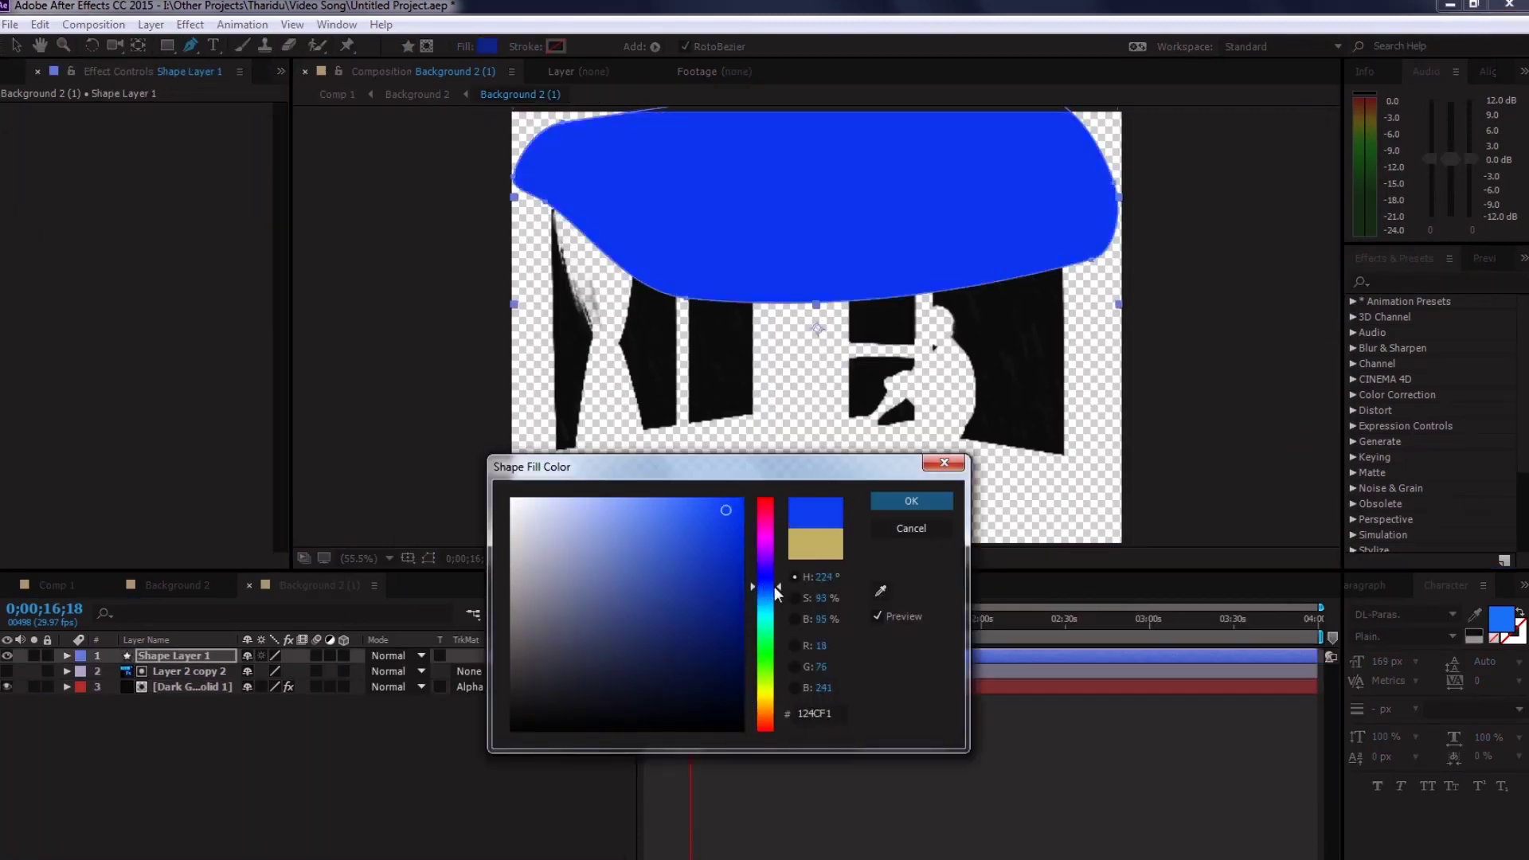
pyautogui.click(898, 499)
# - Apply Gaussian Blur to the blue shape, alpha-matte it to Layer 2 copy 2, and set Color blending
pyautogui.click(1402, 282)
pyautogui.write('gau')
pyautogui.moveTo(1425, 317); pyautogui.dragTo(717, 657)
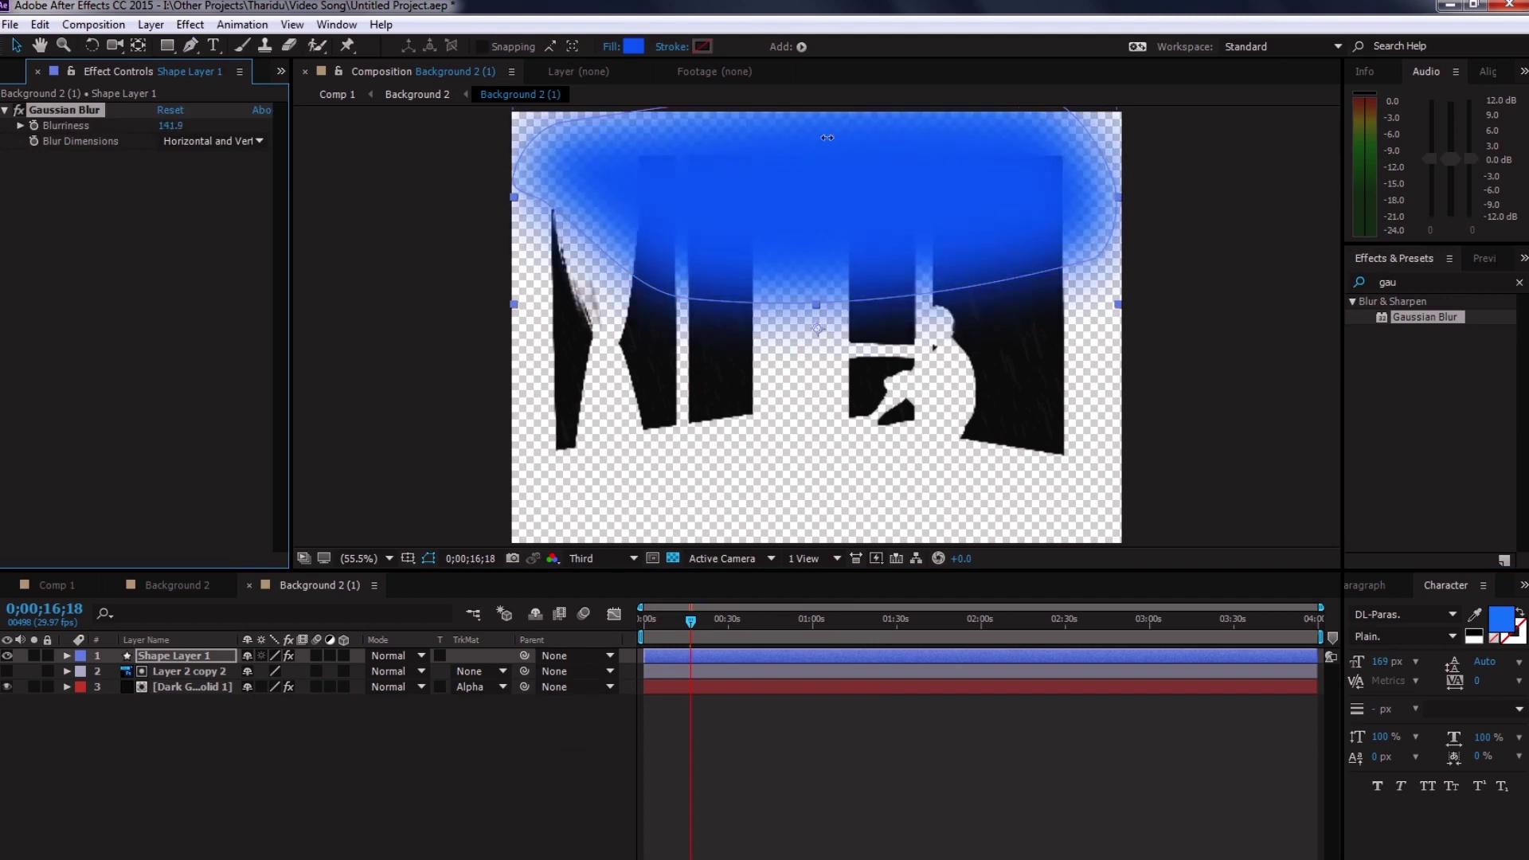
pyautogui.moveTo(172, 656); pyautogui.dragTo(172, 676)
pyautogui.click(470, 672)
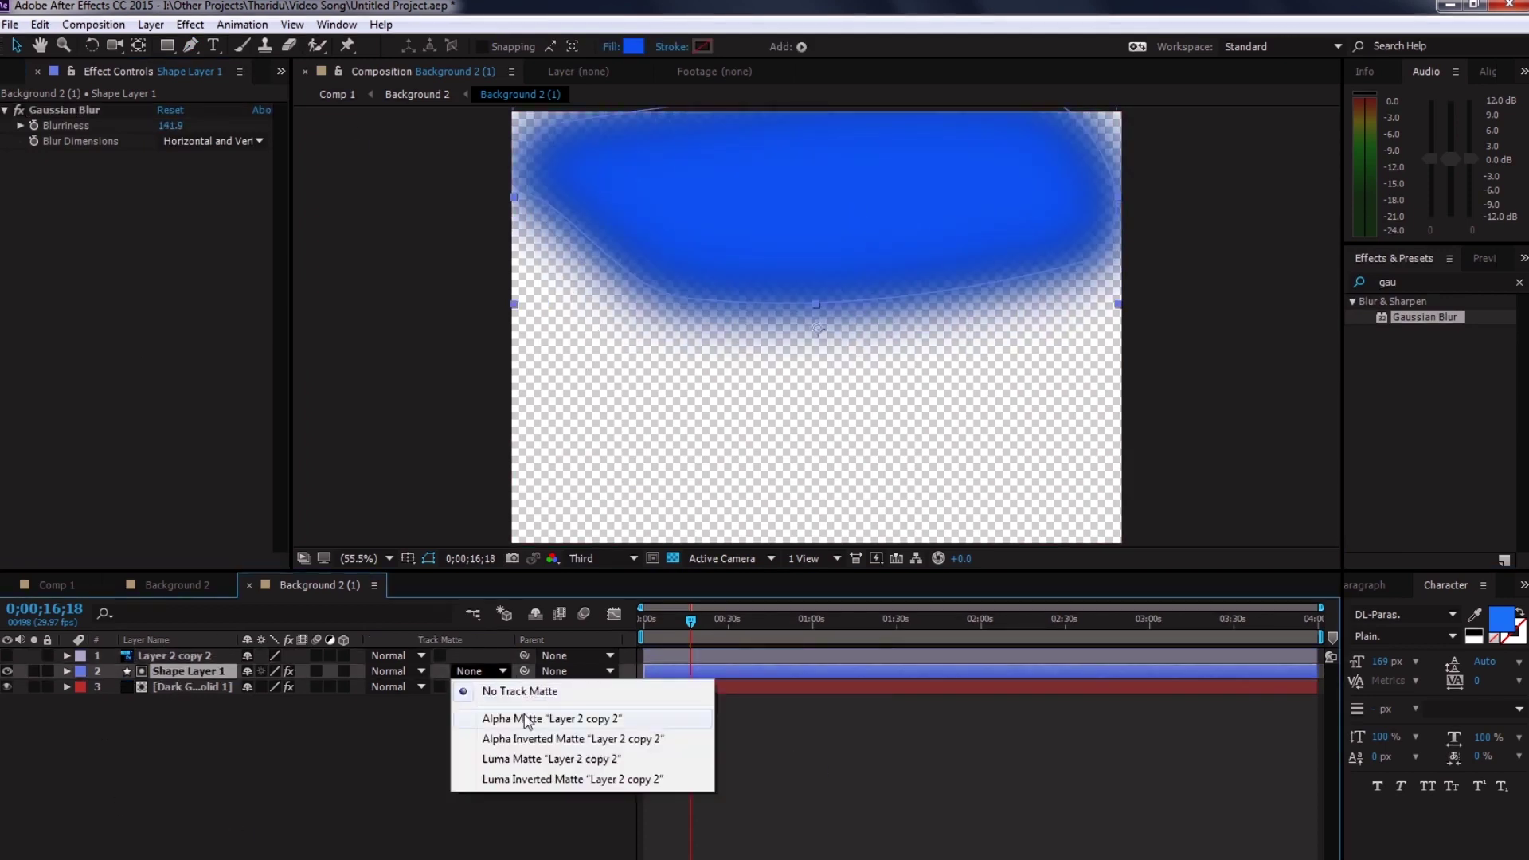
pyautogui.click(510, 716)
pyautogui.moveTo(486, 674); pyautogui.dragTo(490, 696)
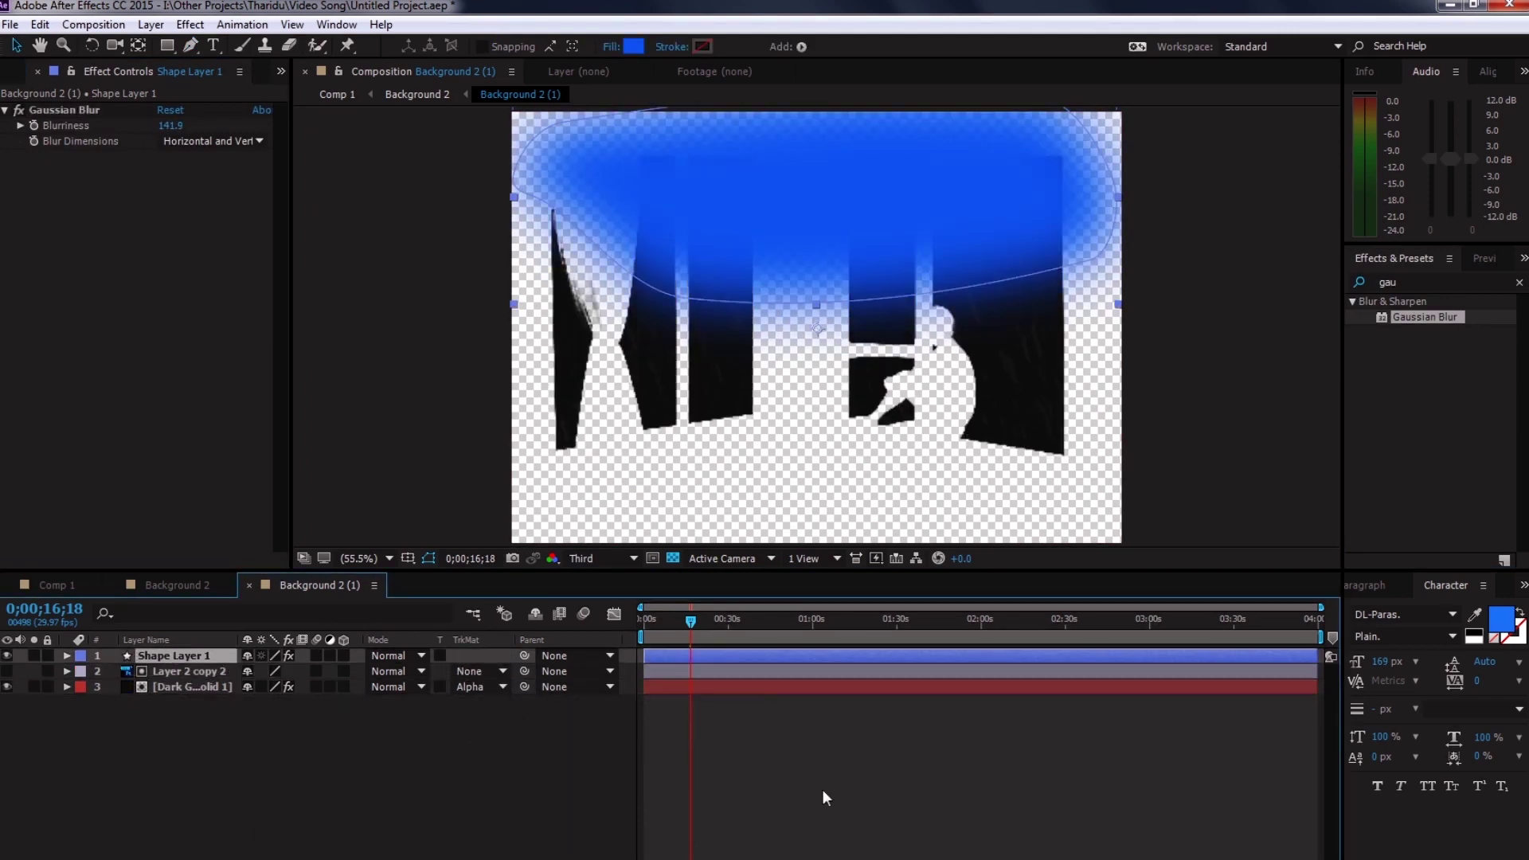
pyautogui.click(391, 686)
pyautogui.click(467, 755)
# - Check the result in Comp 1, then return to Background 2 with the blue shape layer selected
pyautogui.click(56, 585)
pyautogui.click(67, 655)
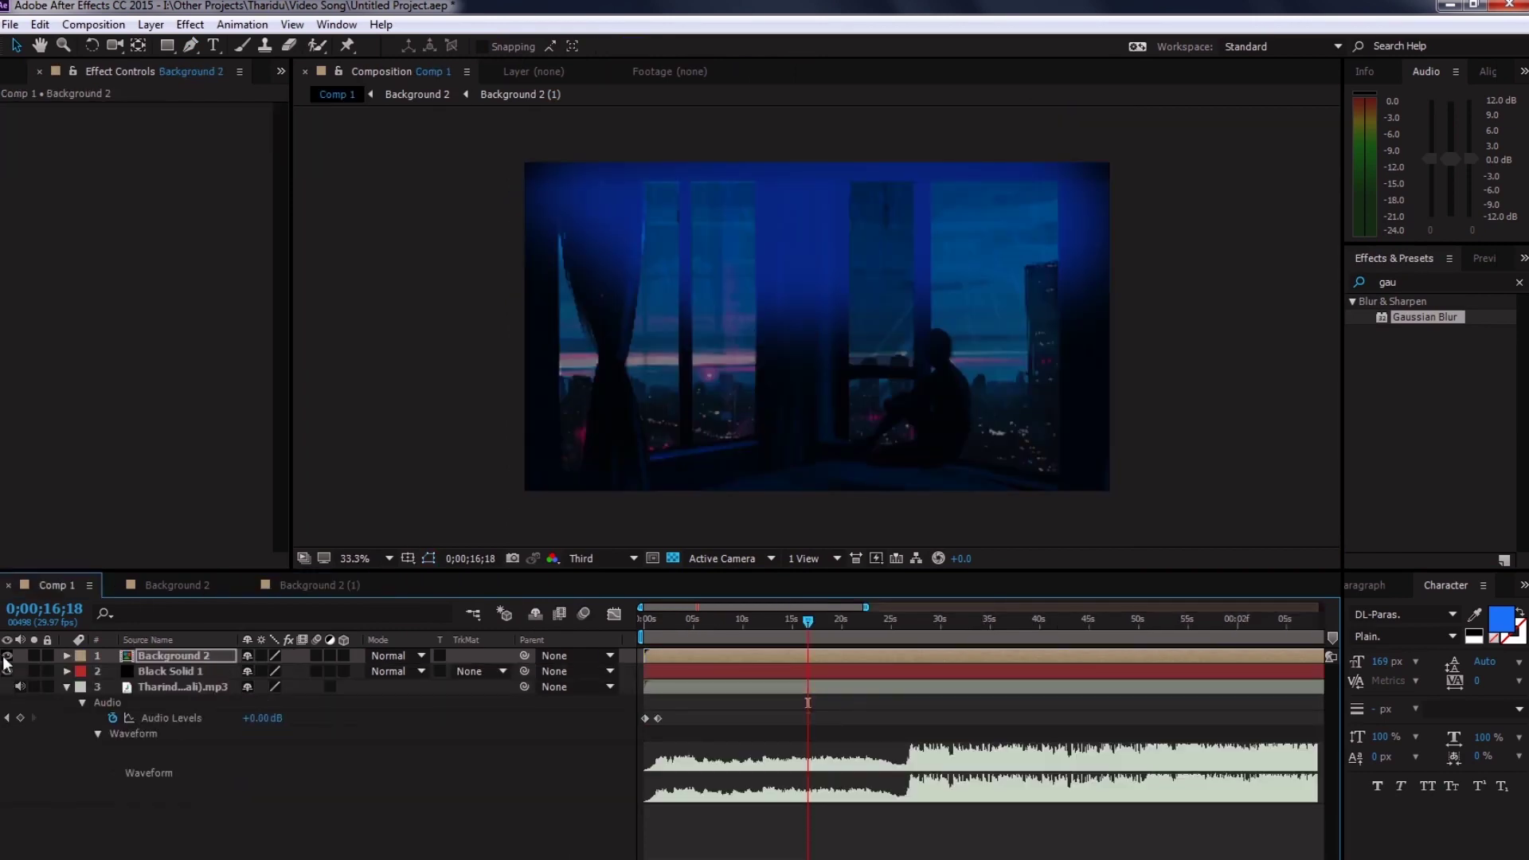
pyautogui.click(318, 584)
pyautogui.click(193, 673)
pyautogui.click(175, 655)
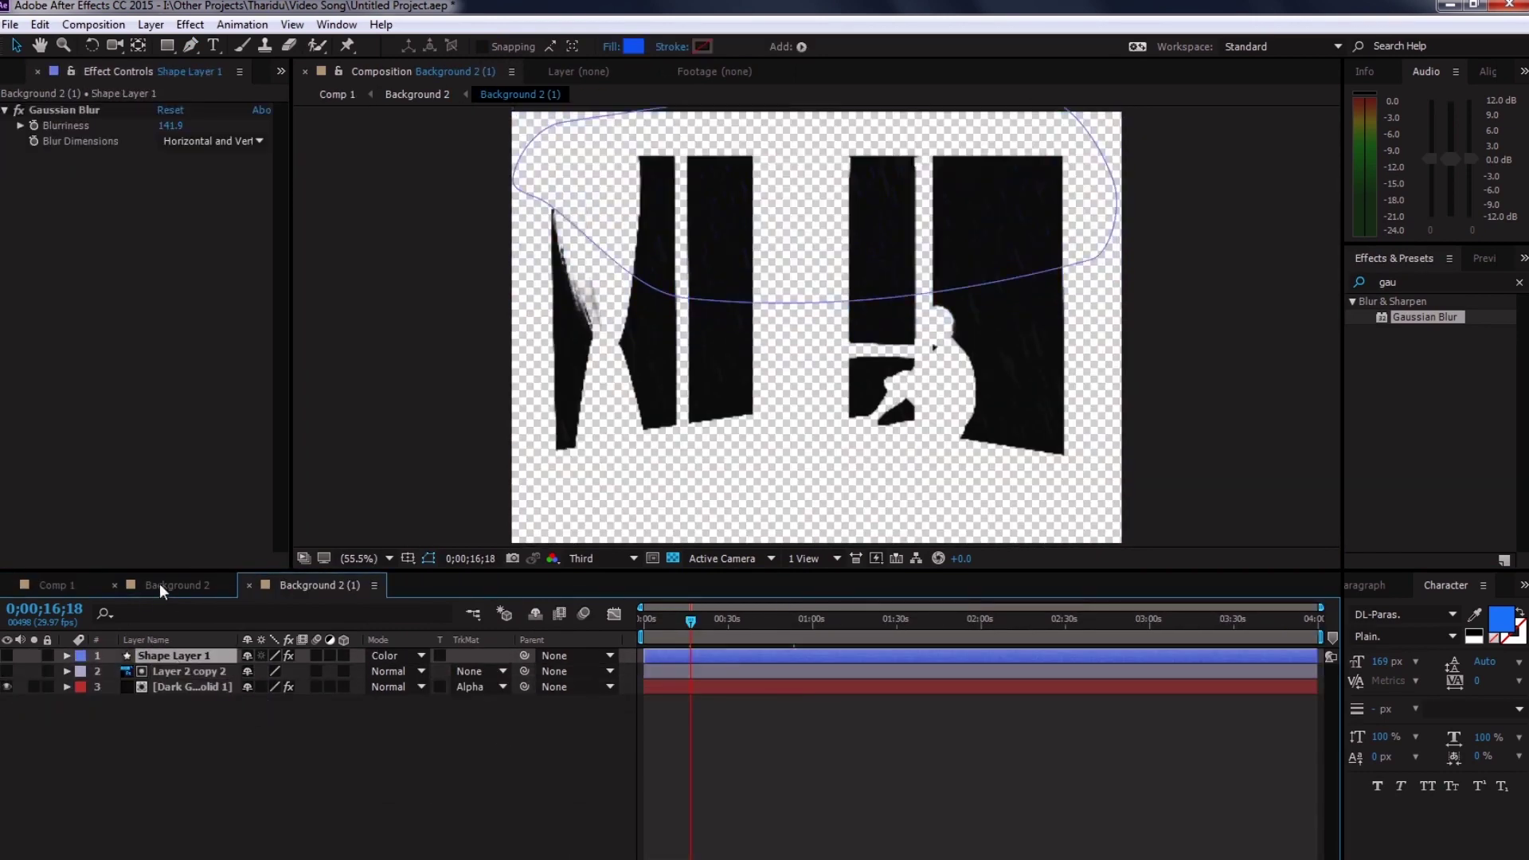
pyautogui.click(159, 585)
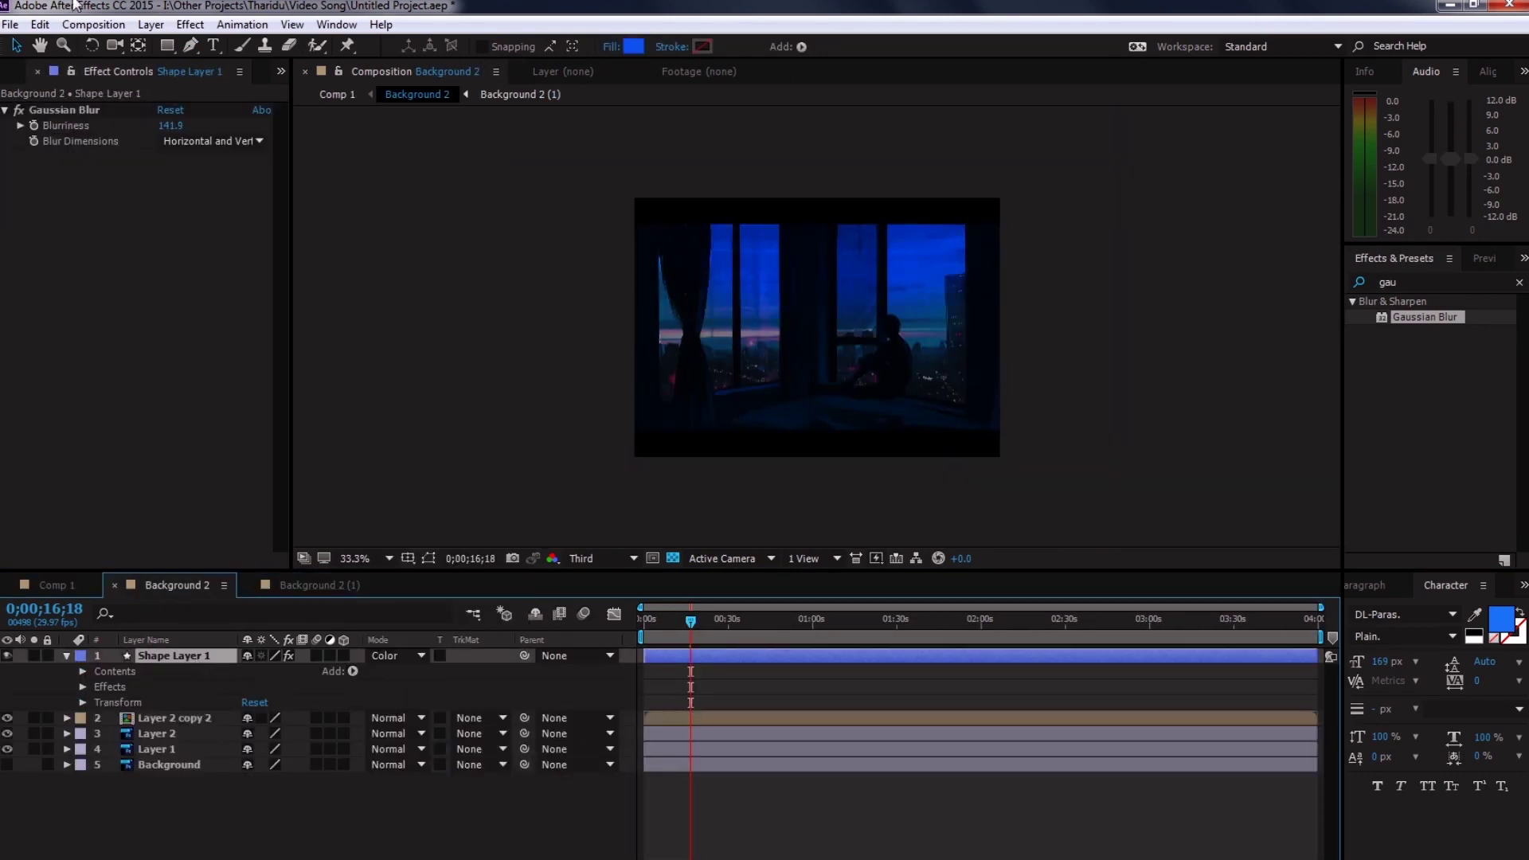
# - Try a blue Outer Glow layer style on the shape, then undo it
pyautogui.click(151, 24)
pyautogui.moveTo(191, 488)
pyautogui.click(518, 615)
pyautogui.click(98, 748)
pyautogui.click(321, 741)
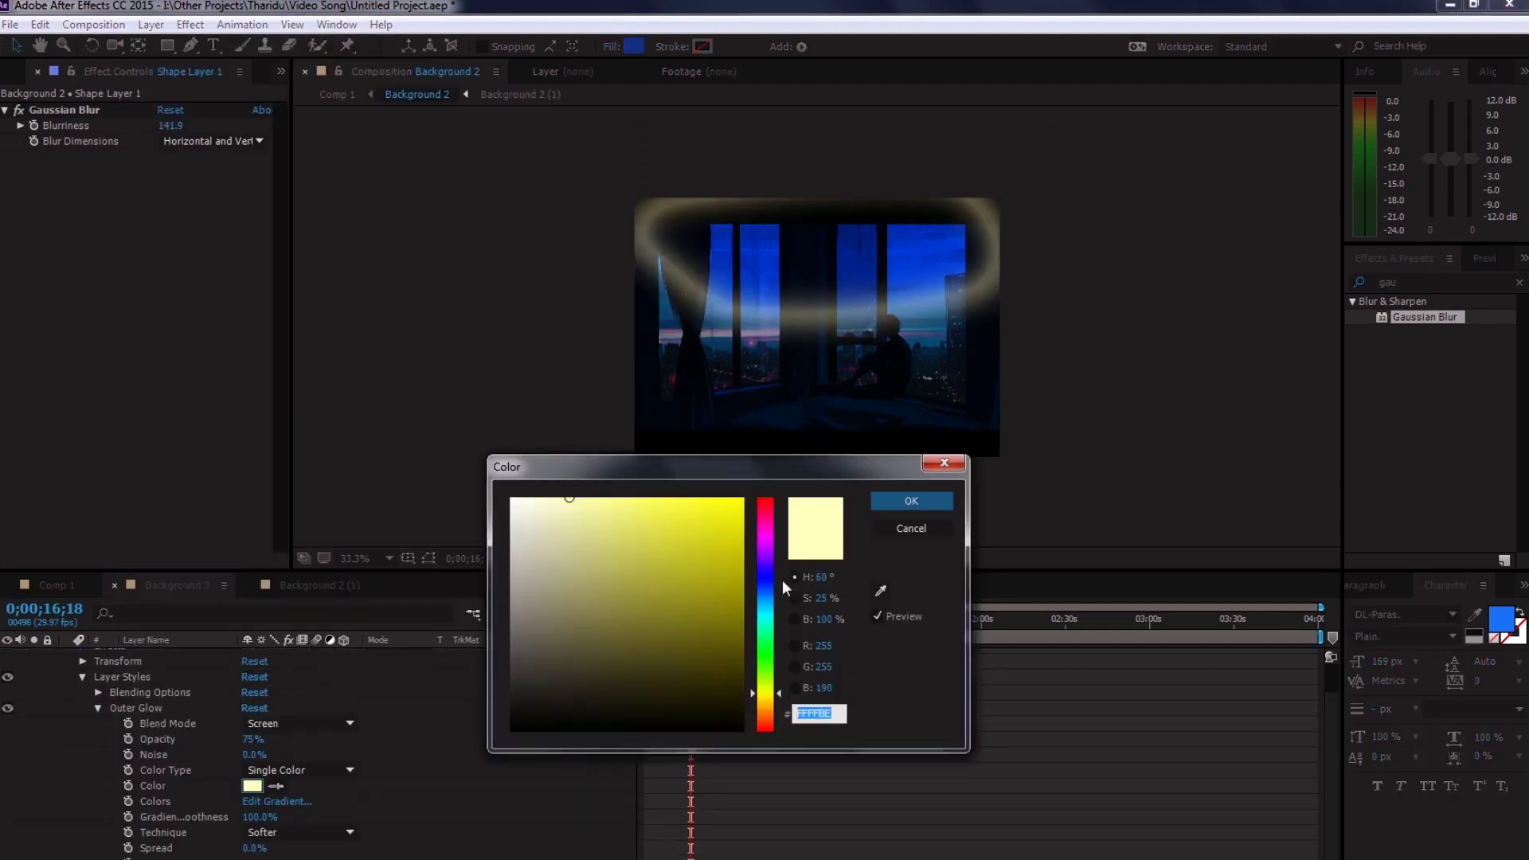
pyautogui.moveTo(765, 510); pyautogui.dragTo(782, 579)
pyautogui.click(908, 485)
pyautogui.click(98, 749)
pyautogui.click(7, 731)
pyautogui.hotkey('ctrl', '[')
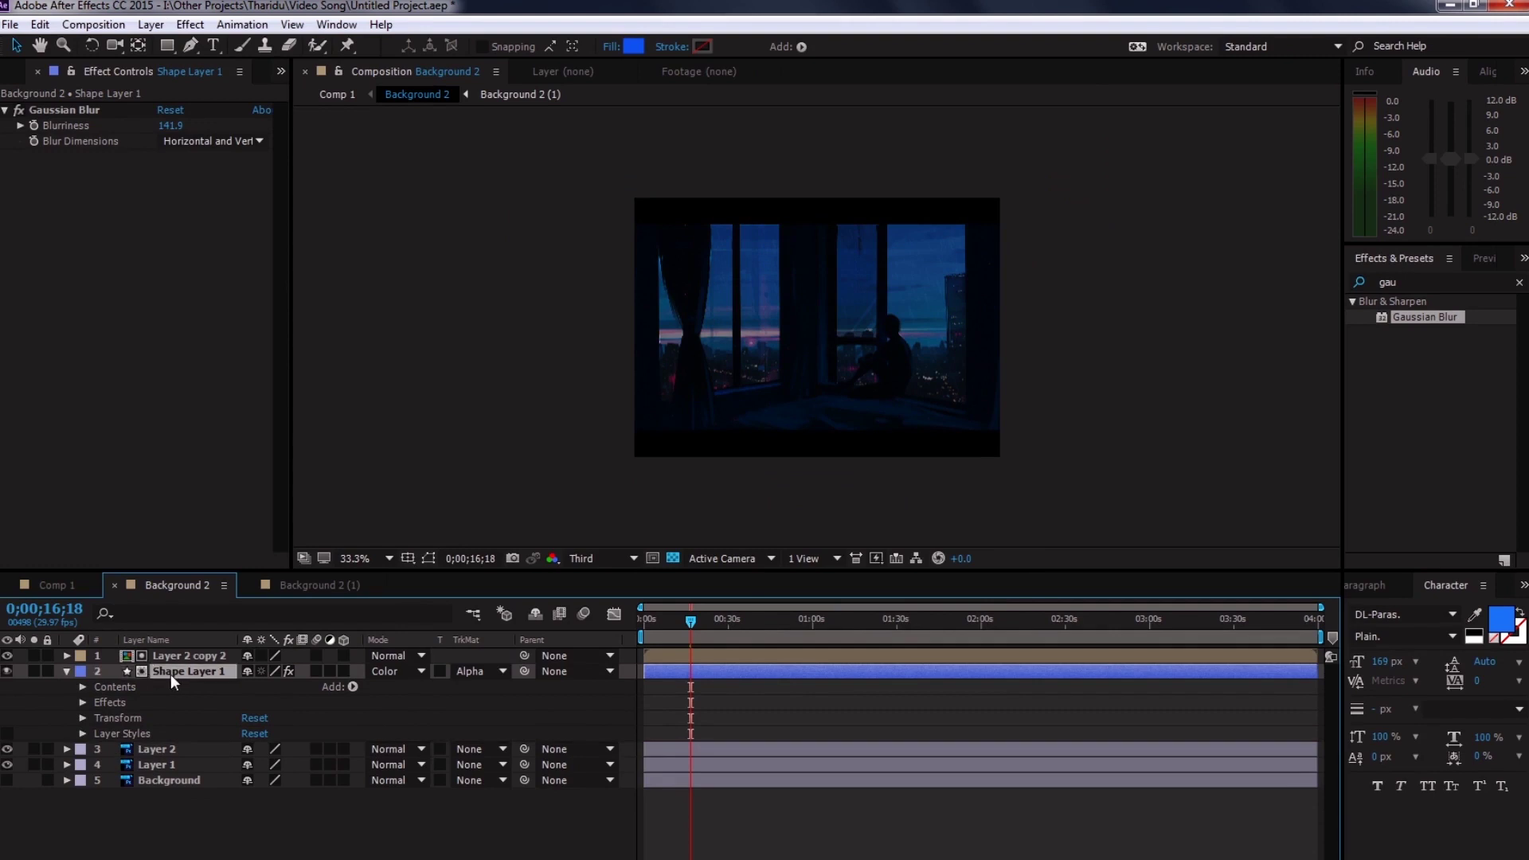
# - Paste Shape Layer 1 into Background 2 and drag it to the top of the stack
pyautogui.click(328, 593)
pyautogui.hotkey('ctrl', 'v')
pyautogui.click(177, 584)
pyautogui.hotkey('ctrl', 'v')
pyautogui.click(67, 671)
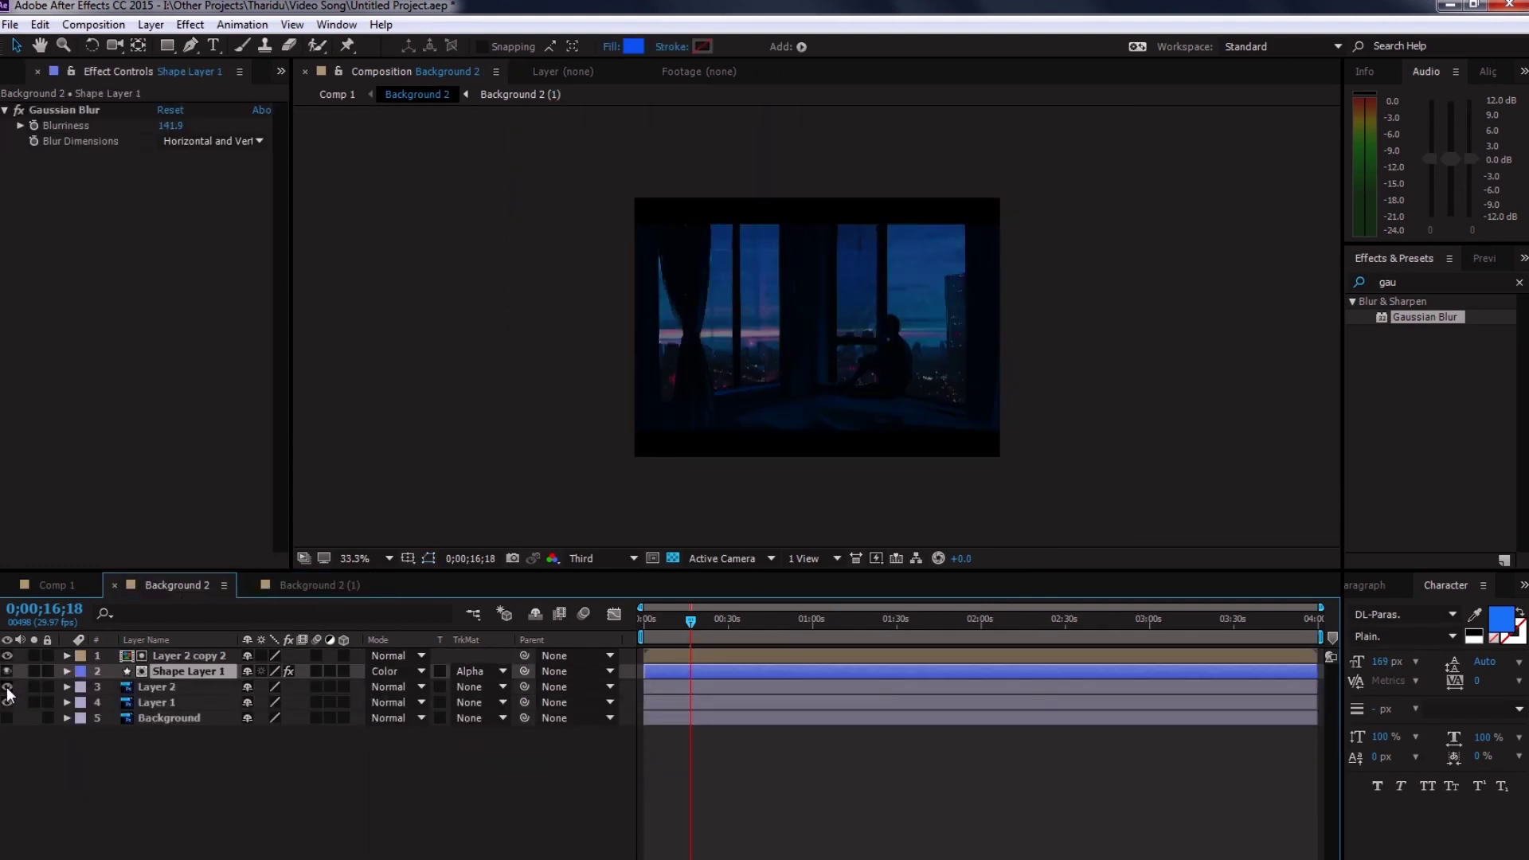
pyautogui.hotkey('ctrl', '[')
pyautogui.hotkey('ctrl', '[')
pyautogui.moveTo(179, 671); pyautogui.dragTo(176, 649)
pyautogui.click(67, 656)
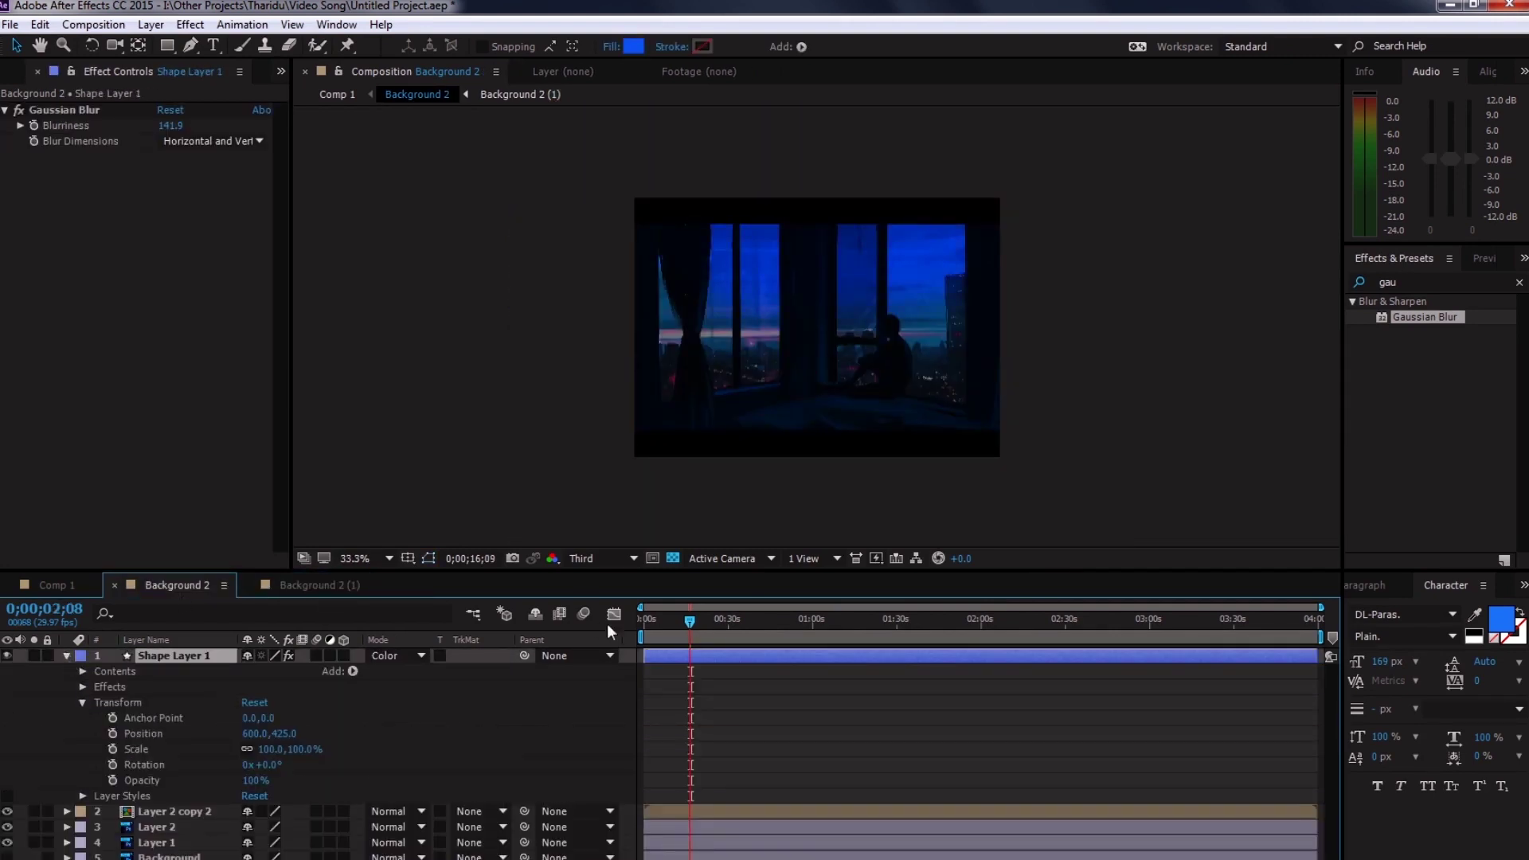
# - Keyframe a flickering Opacity on Shape Layer 1 and move the time to the split point
pyautogui.click(152, 780)
pyautogui.scroll(5, 846, 777)
pyautogui.click(858, 621)
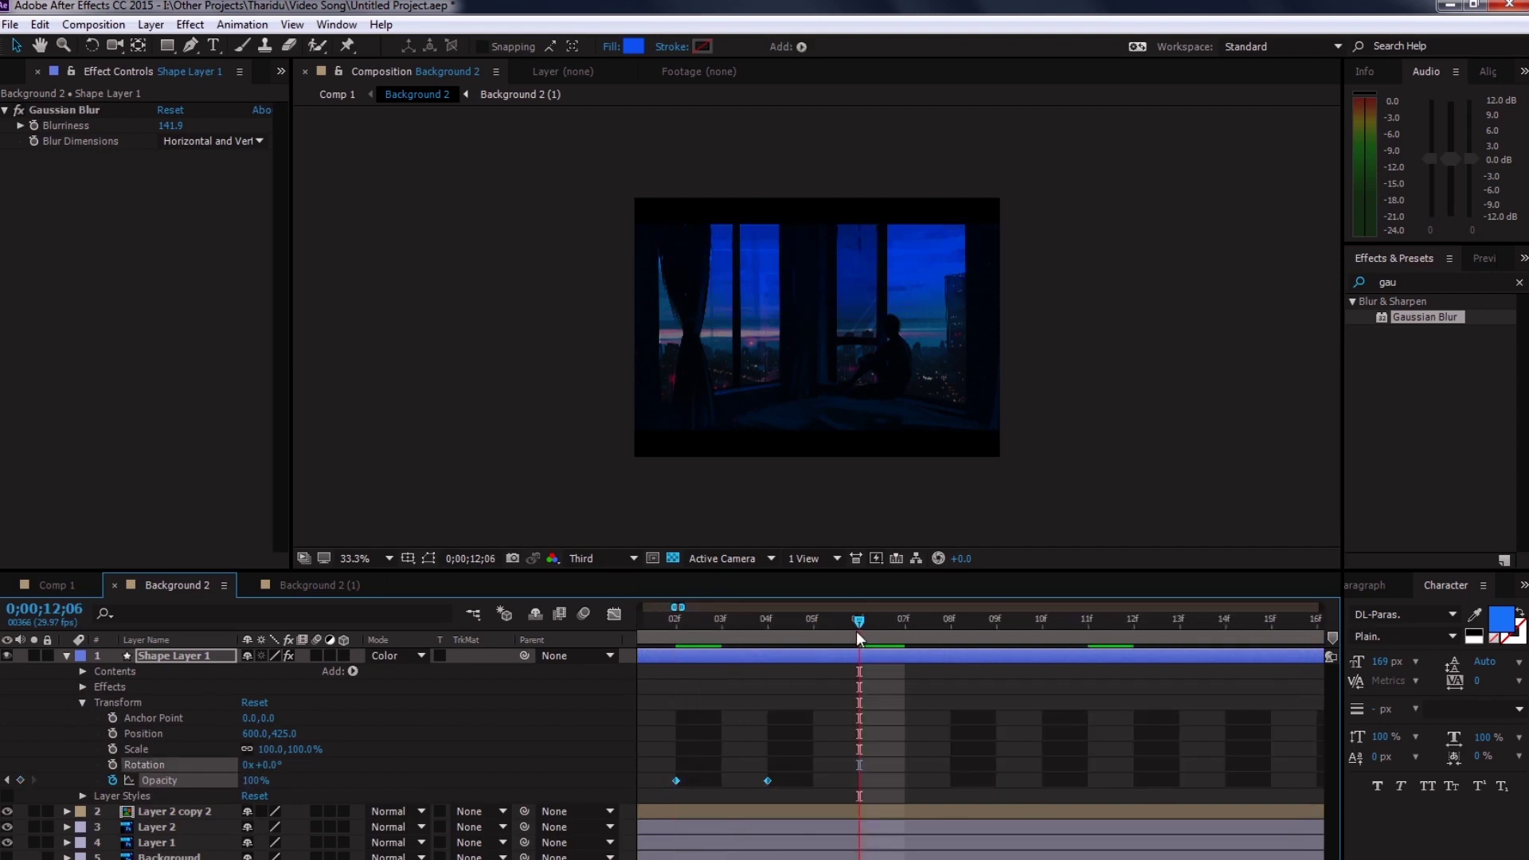
pyautogui.click(893, 621)
pyautogui.scroll(4, 846, 782)
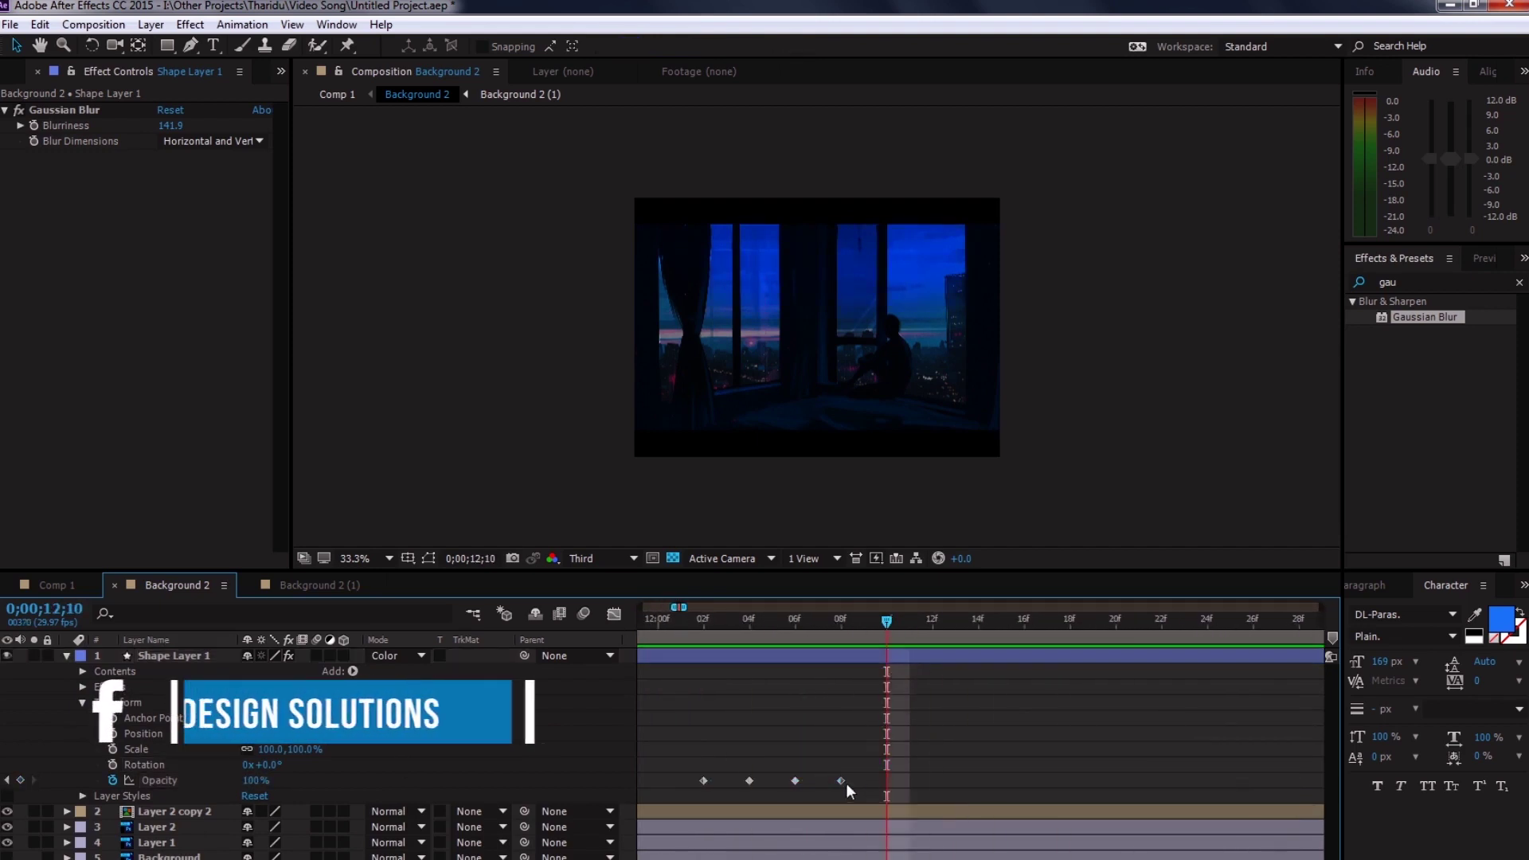
pyautogui.moveTo(956, 621); pyautogui.dragTo(749, 620)
# - Split the layer, delete the first part, and set Shape Layer 2 to Add below Layer 2 copy 2
pyautogui.hotkey('ctrl', 'shift', 'd')
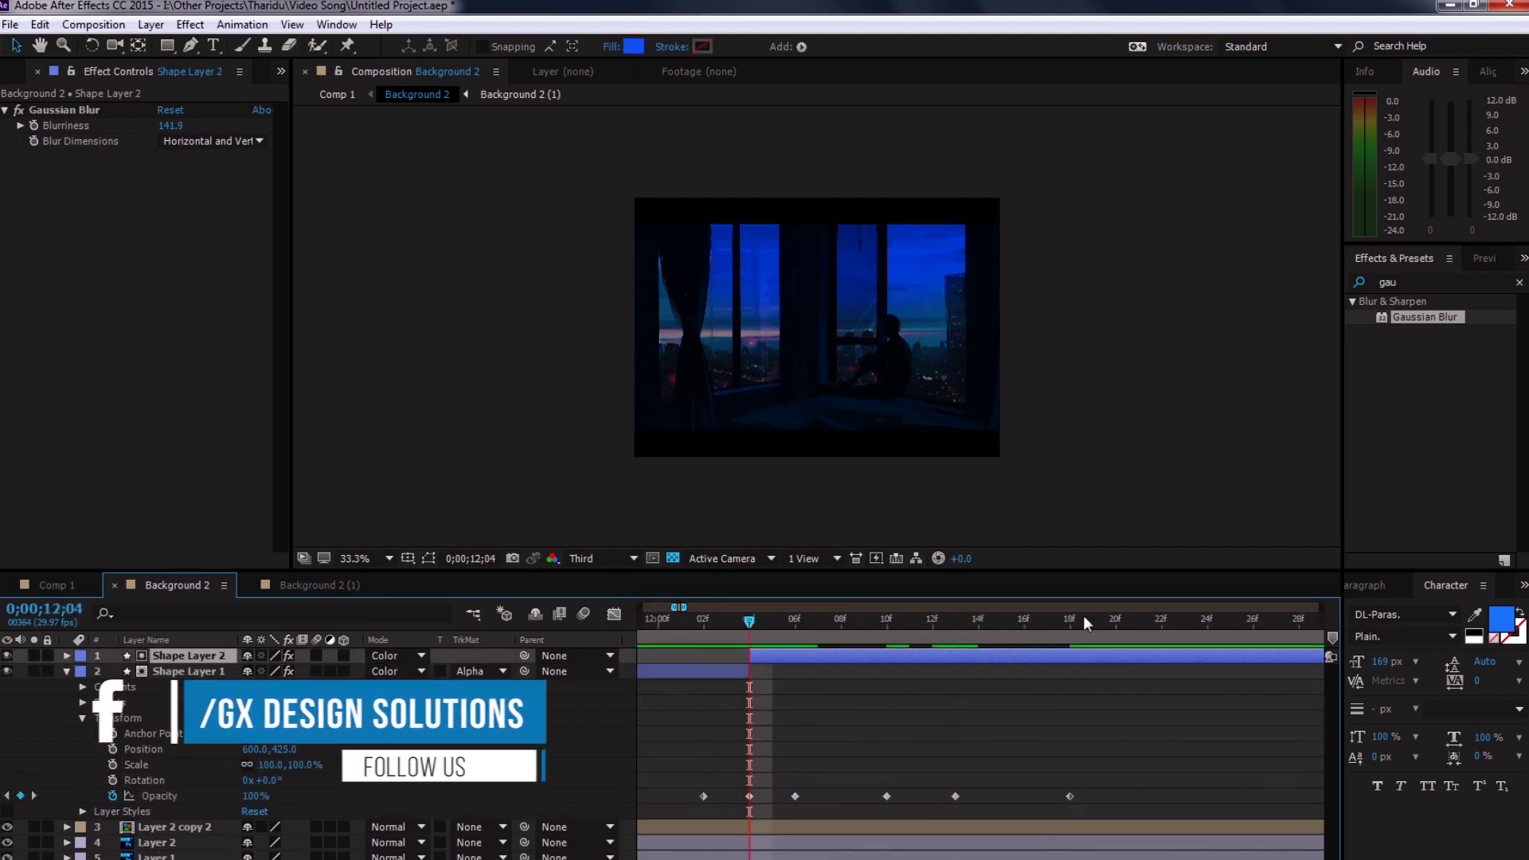
pyautogui.click(1070, 621)
pyautogui.press('Delete')
pyautogui.scroll(-5, 658, 629)
pyautogui.click(739, 620)
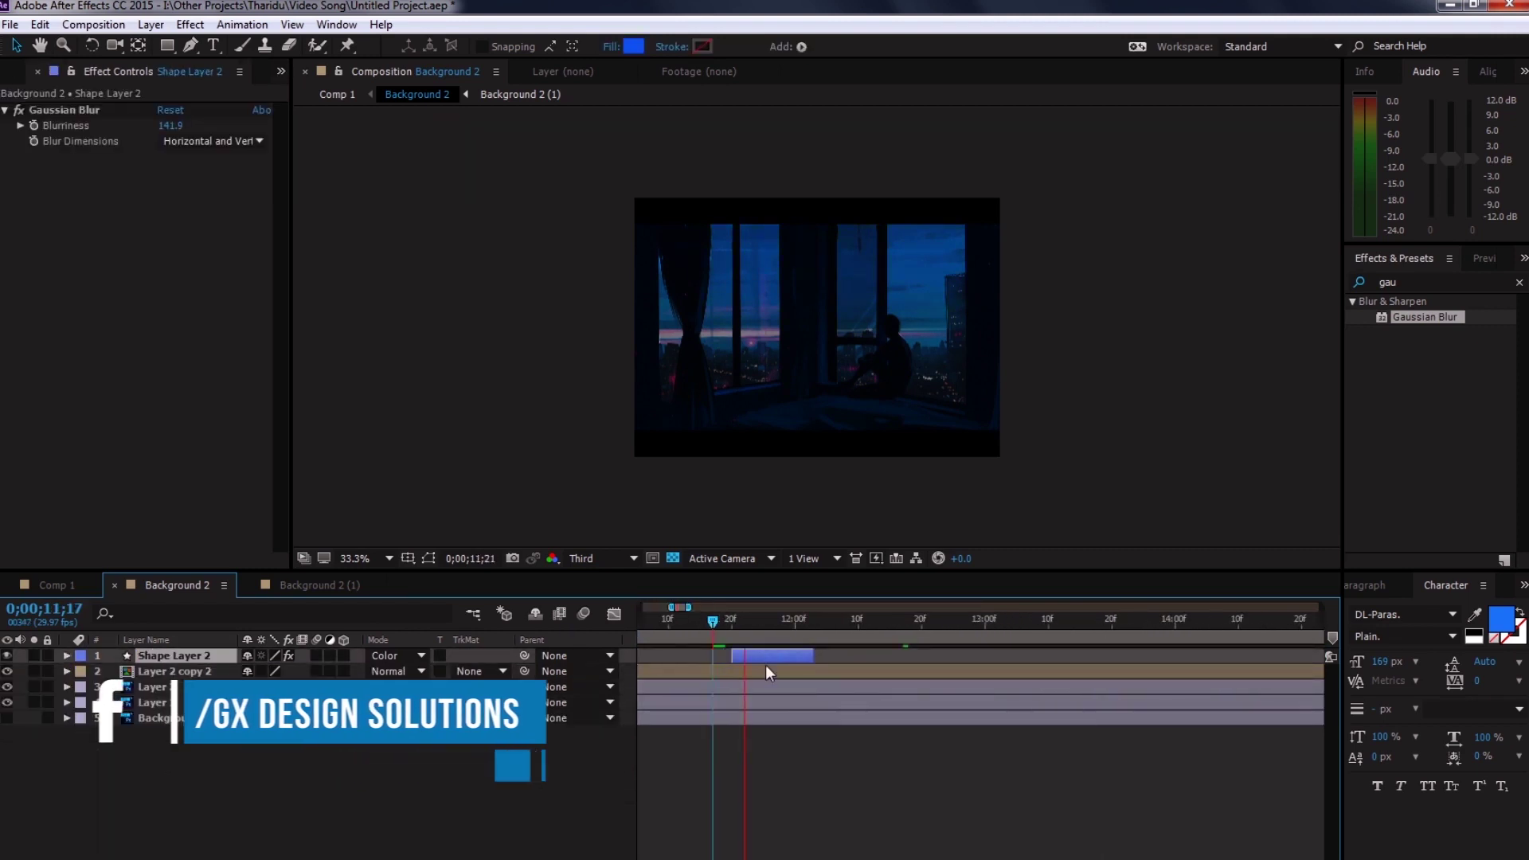
pyautogui.click(67, 655)
pyautogui.click(395, 655)
pyautogui.click(478, 349)
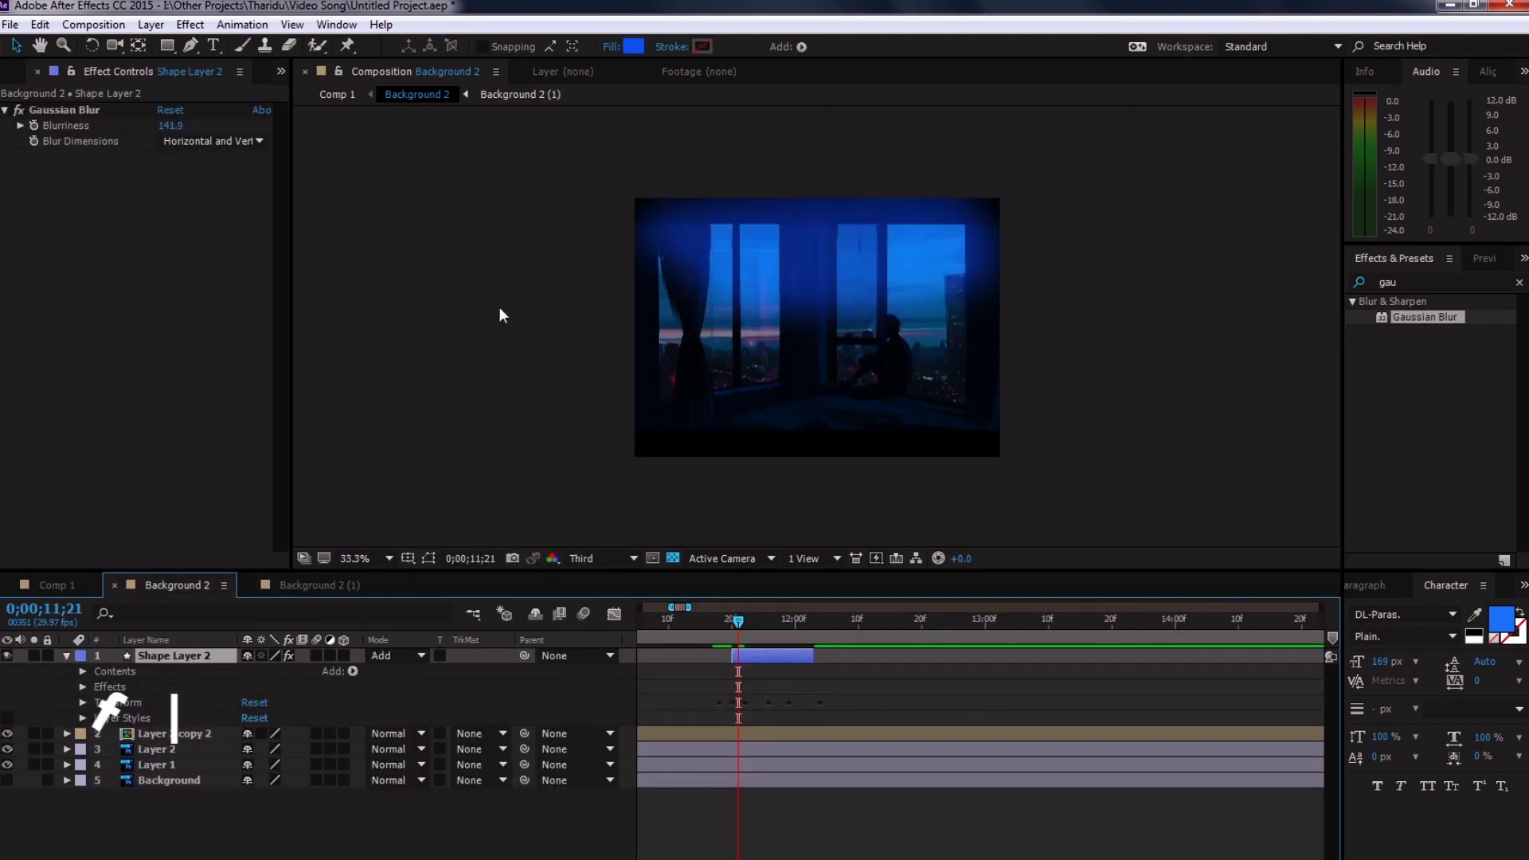
pyautogui.moveTo(739, 620)
pyautogui.mouseDown()
pyautogui.moveTo(687, 630)
pyautogui.moveTo(767, 634)
pyautogui.mouseUp()
pyautogui.moveTo(183, 656); pyautogui.dragTo(167, 742)
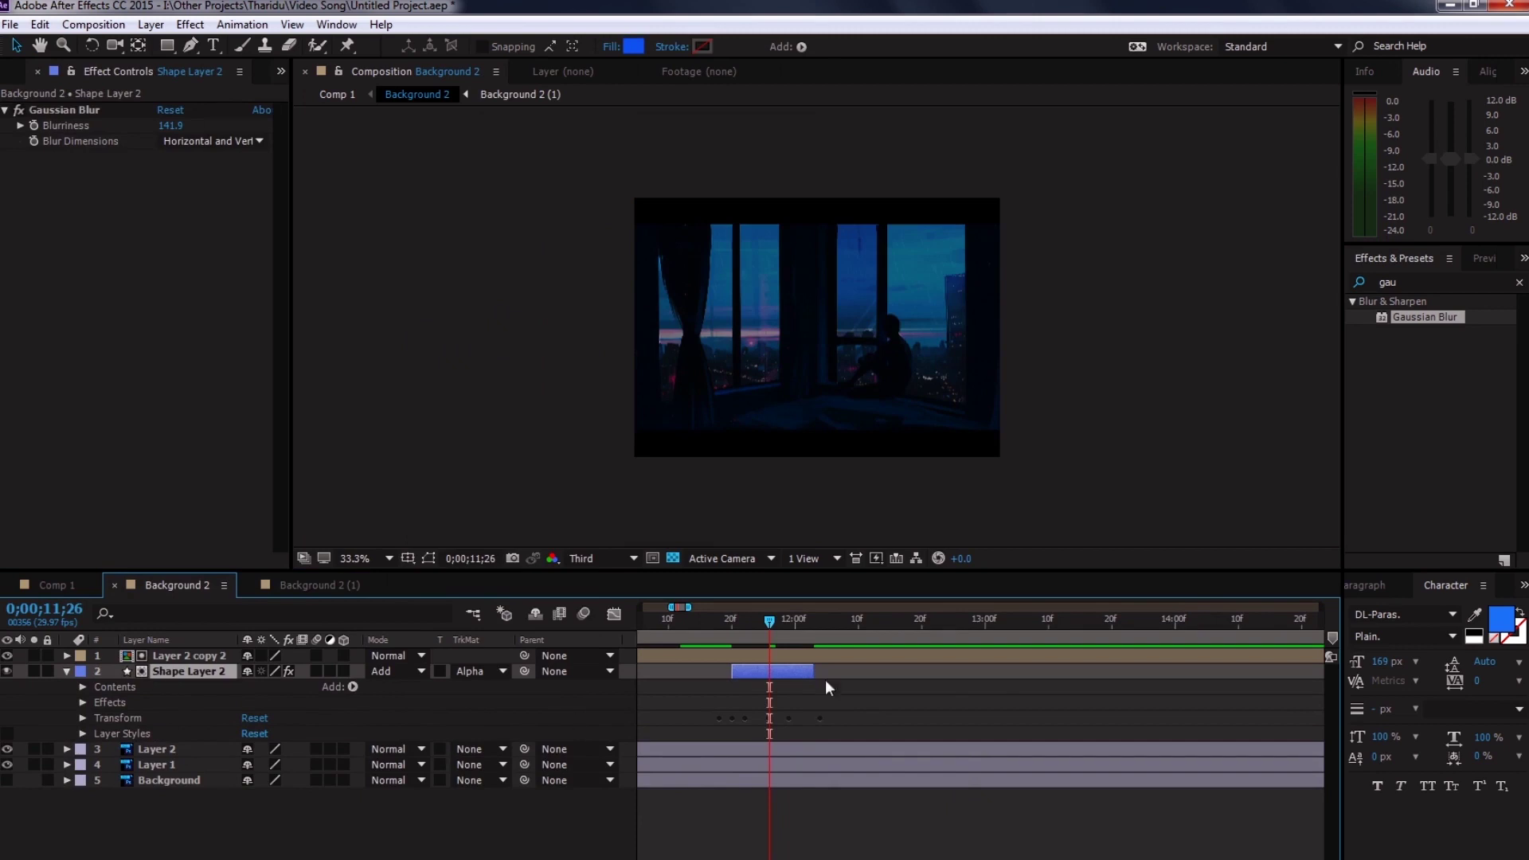
# - Move Shape Layer 2 into Background 2 (1) and raise its Blurriness to 238.2
pyautogui.click(311, 585)
pyautogui.click(177, 584)
pyautogui.hotkey('ctrl', 'c')
pyautogui.click(310, 584)
pyautogui.hotkey('ctrl', 'v')
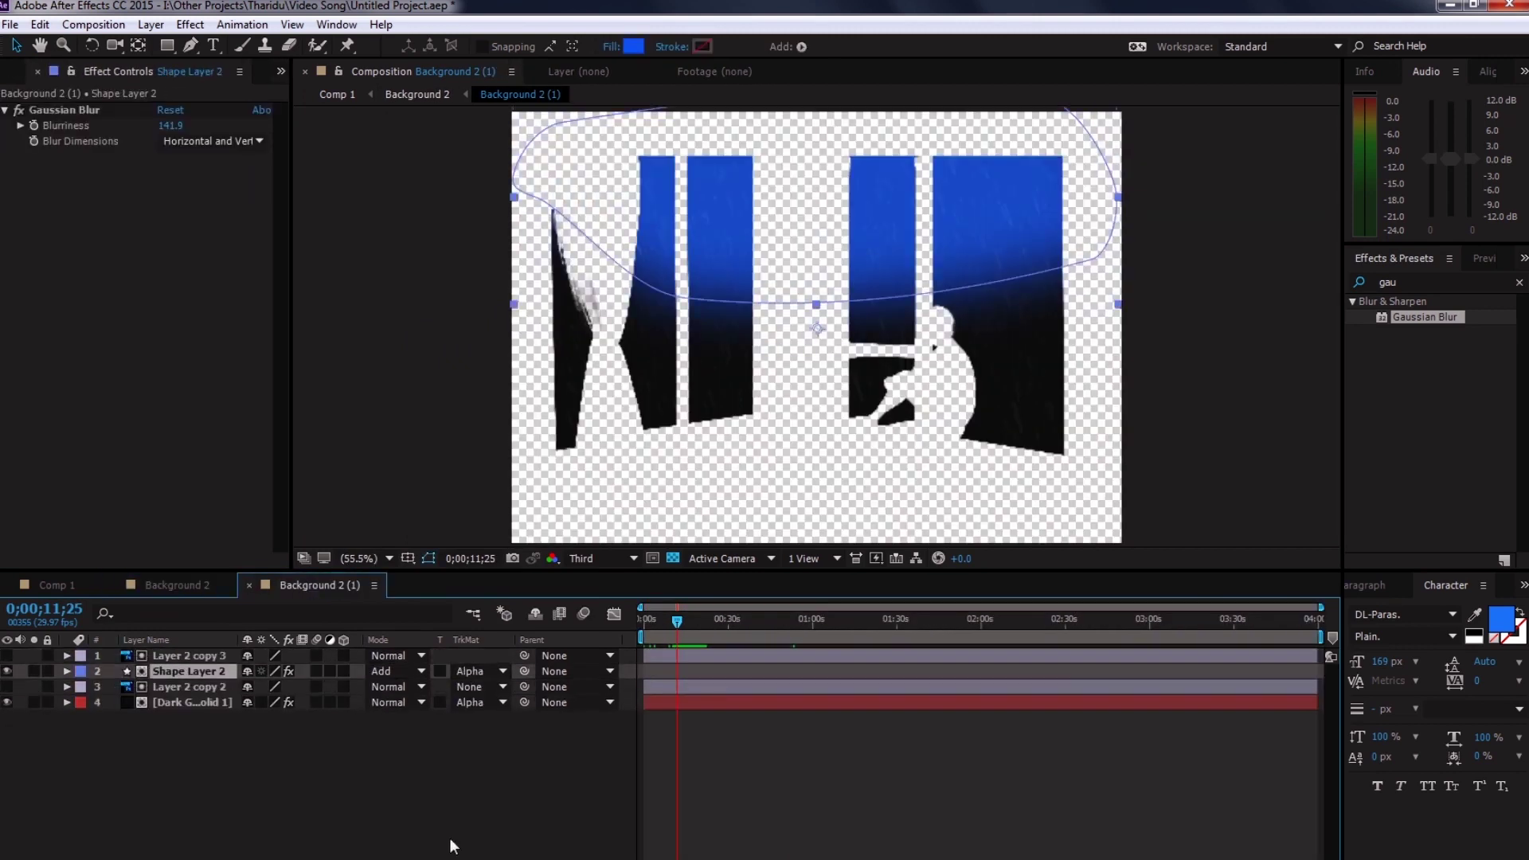
pyautogui.scroll(5, 686, 625)
pyautogui.click(83, 64)
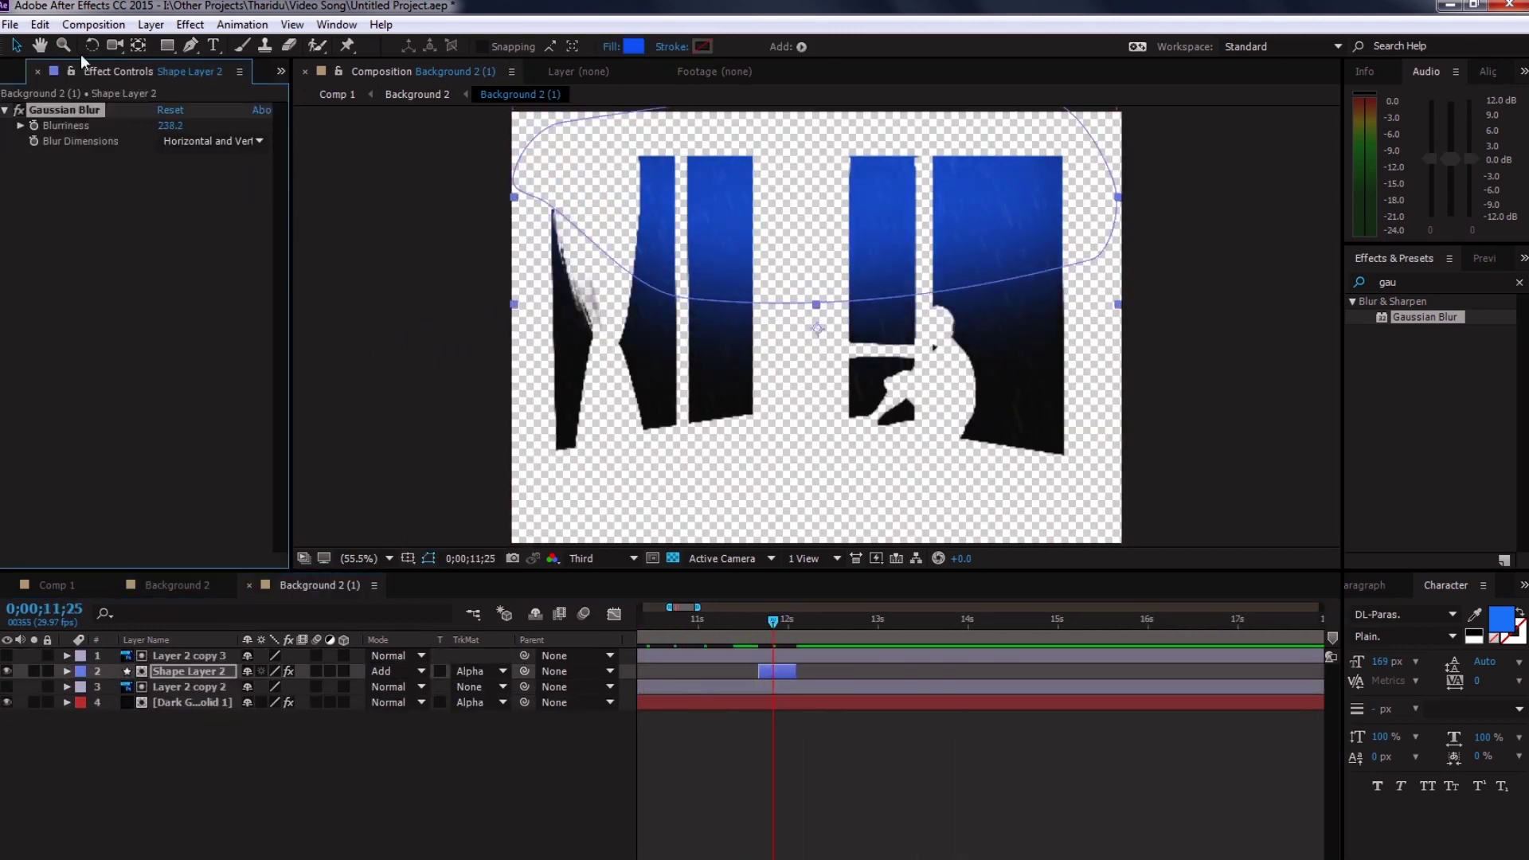
pyautogui.click(176, 584)
pyautogui.moveTo(777, 620); pyautogui.dragTo(728, 626)
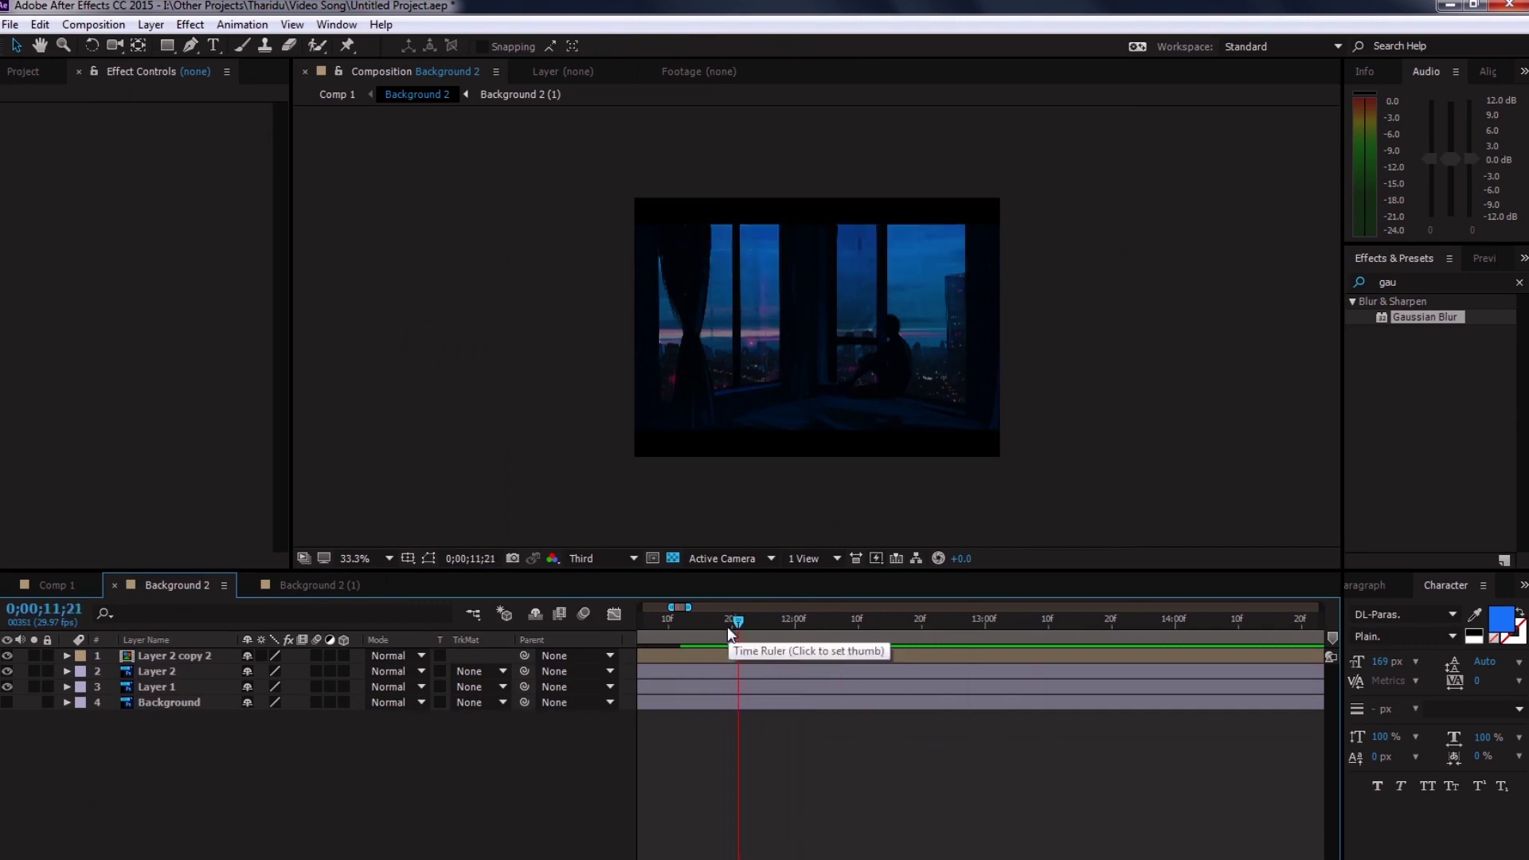
# - Create a new adjustment layer and apply the Lightning effect to it
pyautogui.click(1402, 282)
pyautogui.write('light')
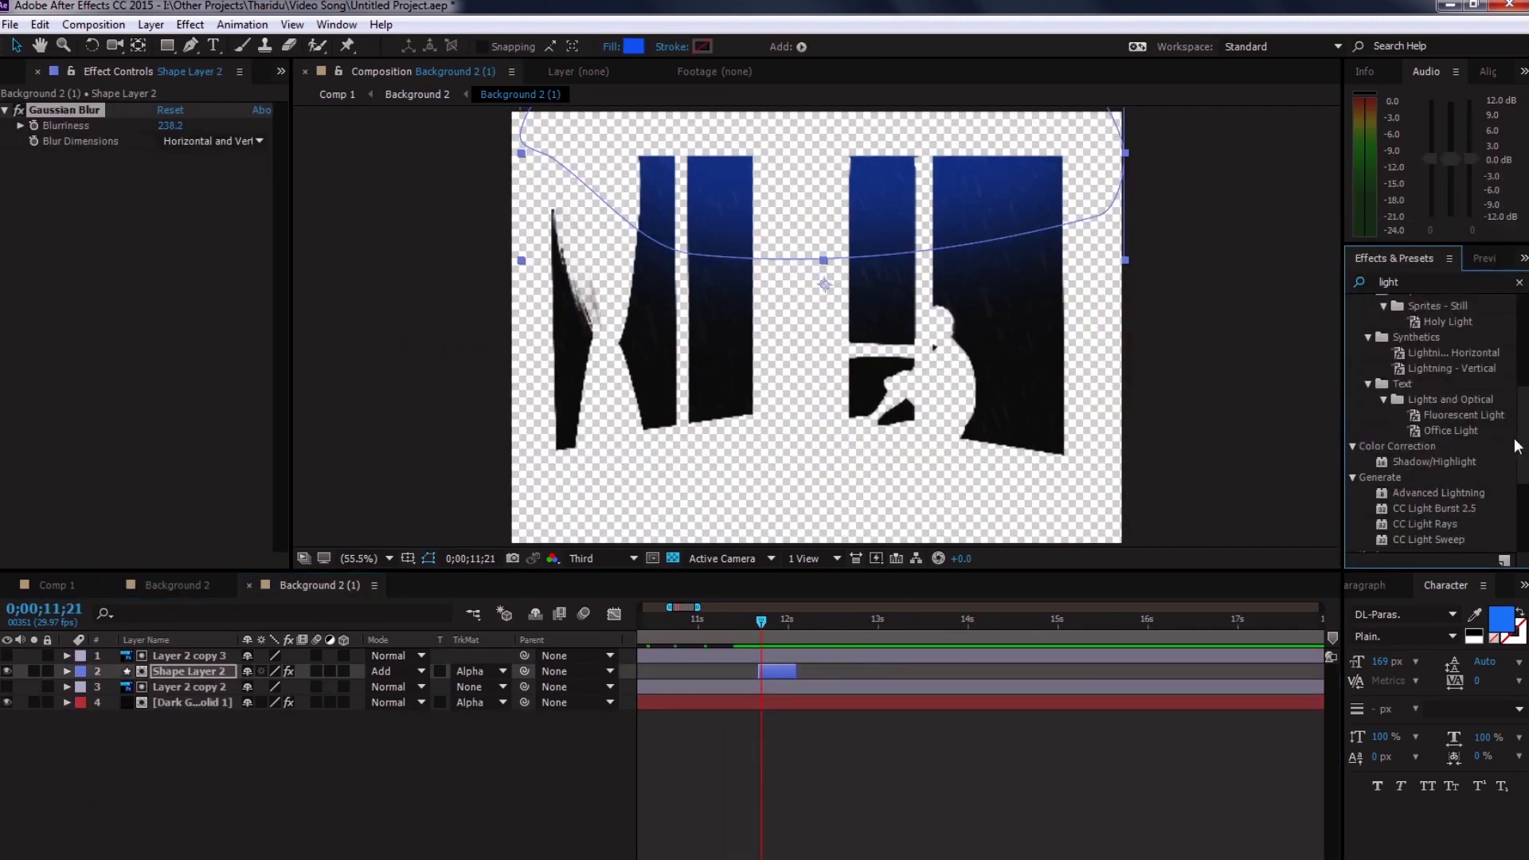
pyautogui.scroll(-4, 1516, 446)
pyautogui.moveTo(1384, 422); pyautogui.dragTo(811, 705)
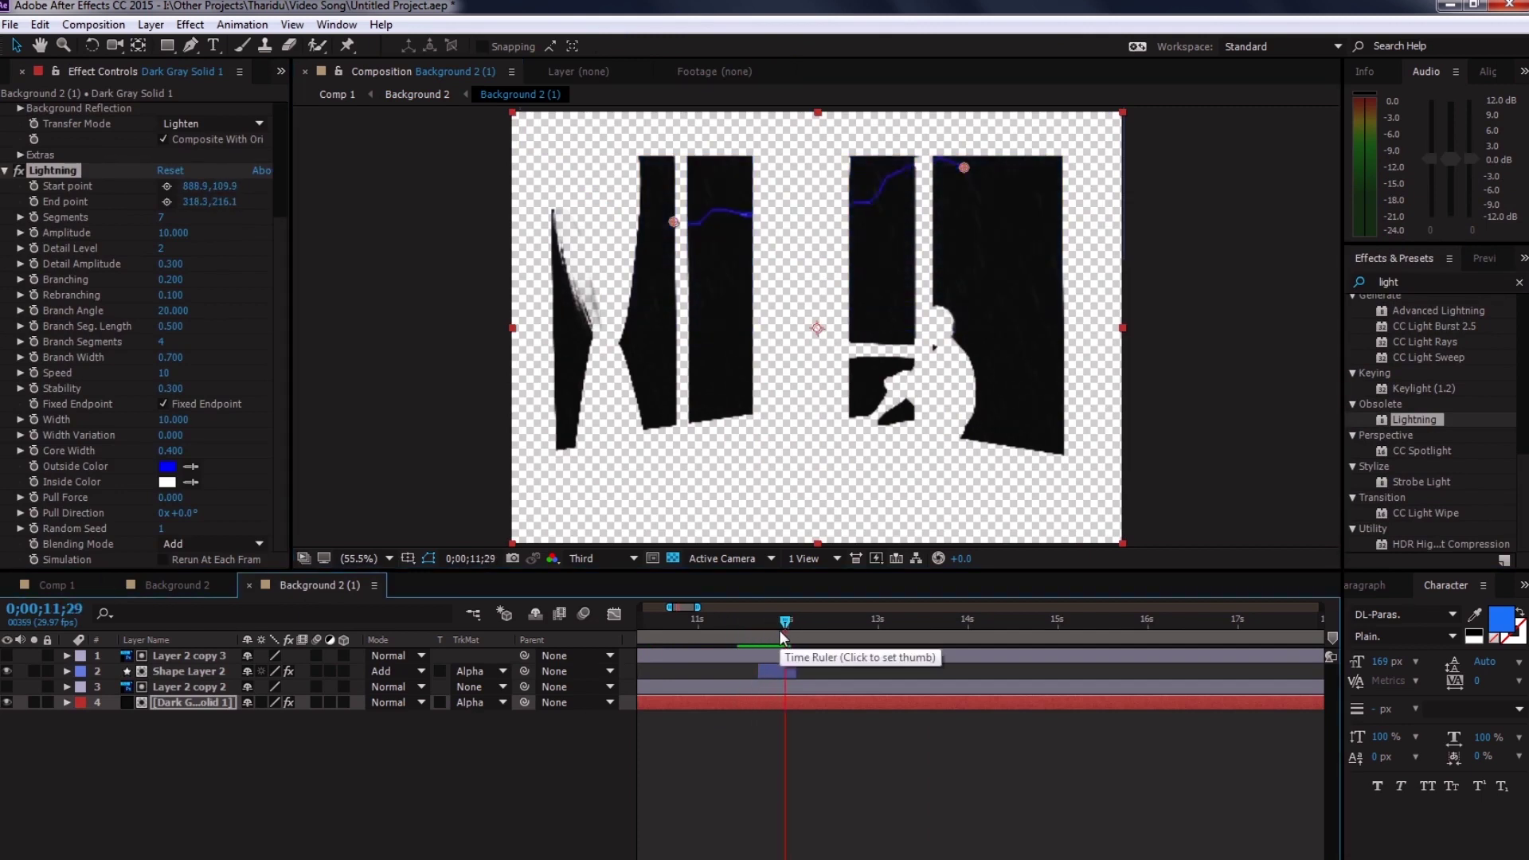
pyautogui.rightClick(458, 806)
pyautogui.moveTo(510, 602)
pyautogui.click(924, 741)
pyautogui.moveTo(1388, 422); pyautogui.dragTo(971, 334)
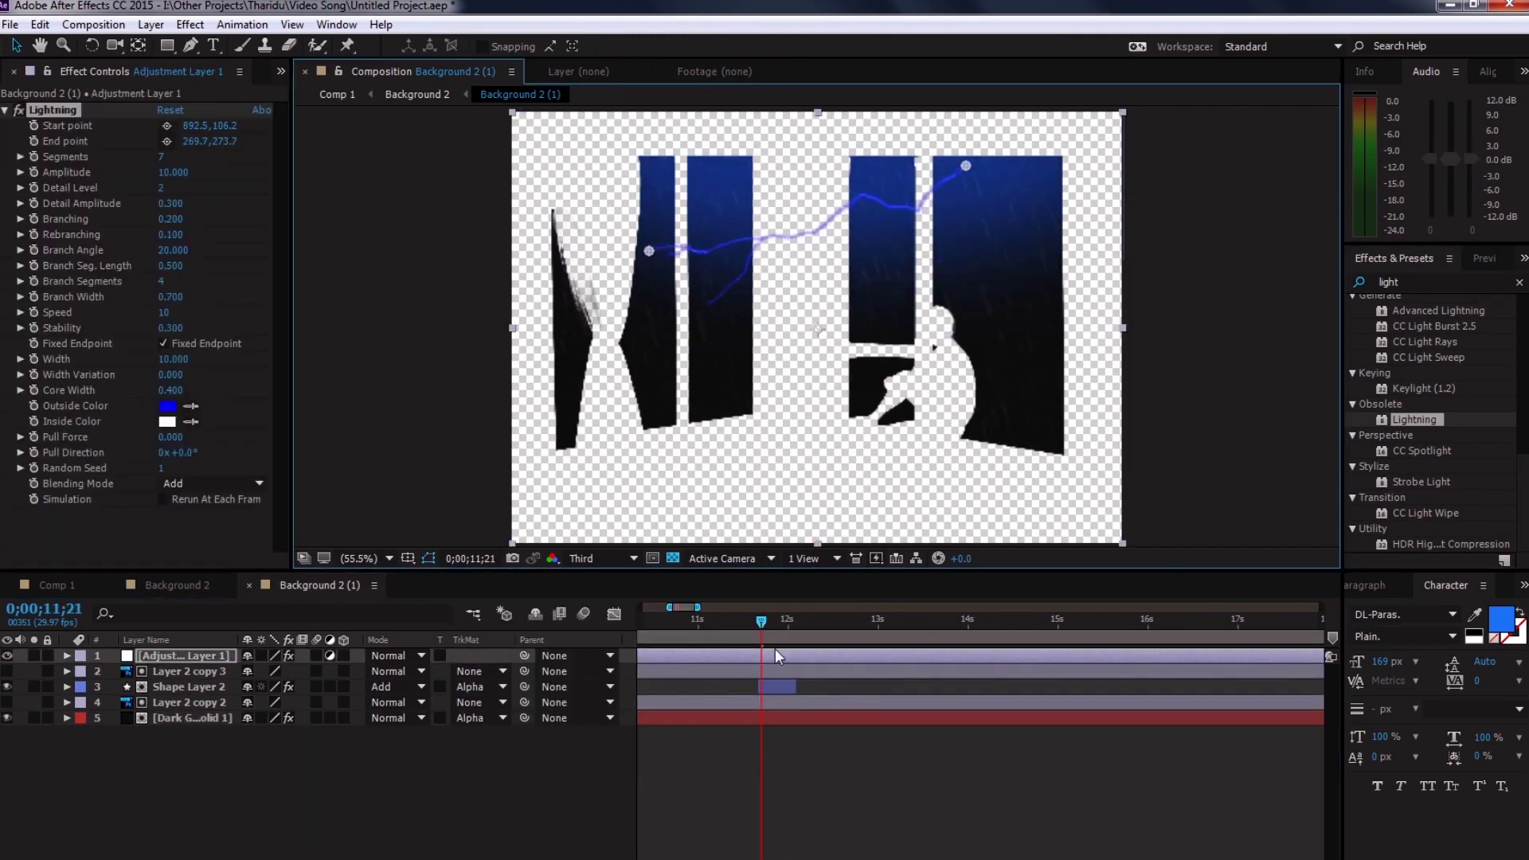
# - Set Lightning Width 12.2, Branch Segments 5, Speed 20, and a strong blue Outside Color
pyautogui.click(738, 620)
pyautogui.moveTo(173, 358); pyautogui.dragTo(163, 379)
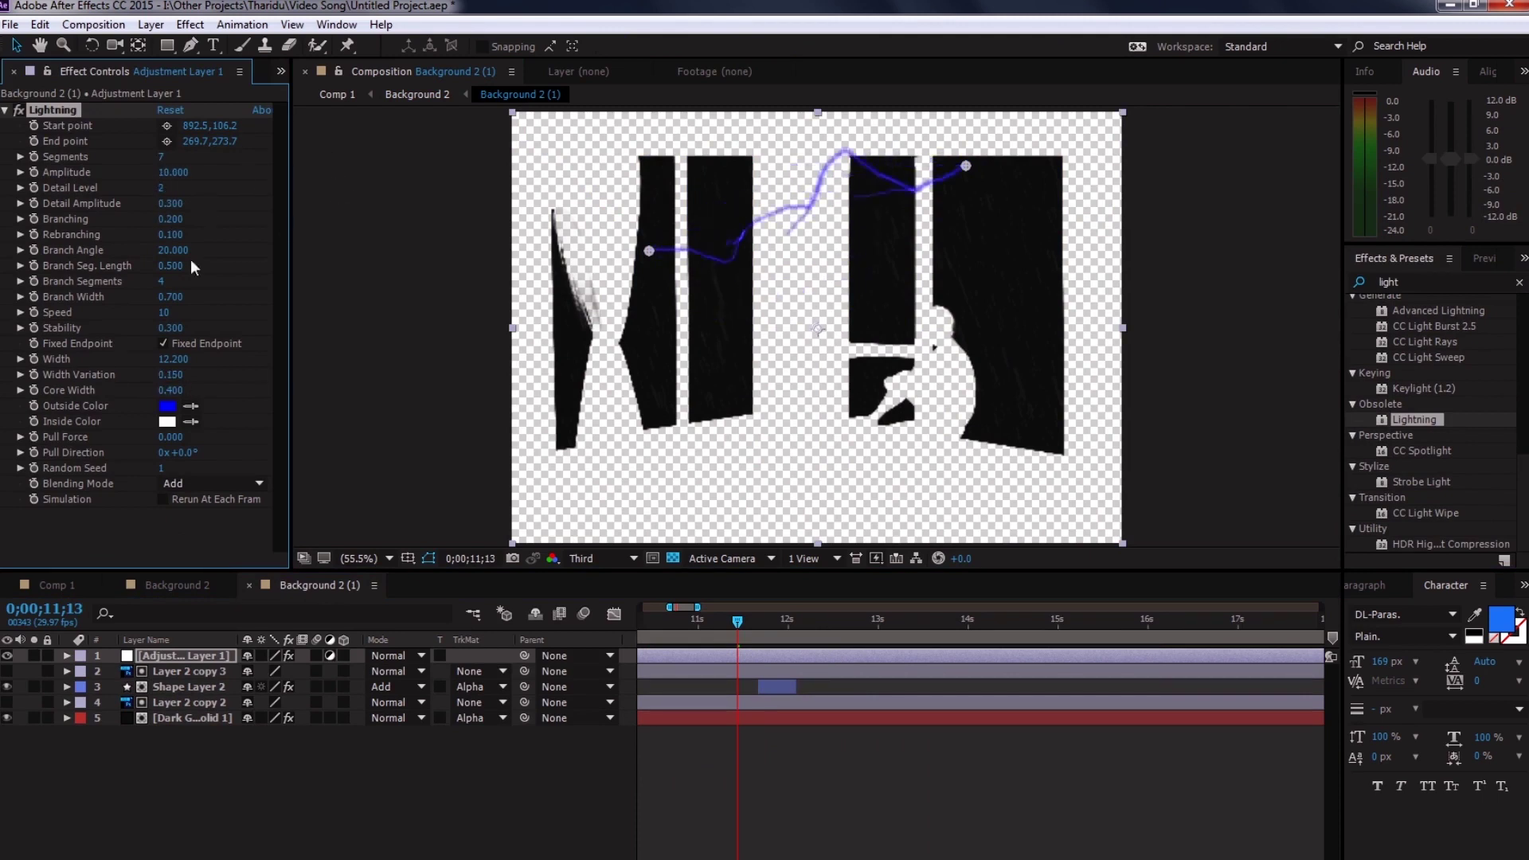
pyautogui.moveTo(161, 281); pyautogui.dragTo(172, 312)
pyautogui.press('-')
pyautogui.click(890, 619)
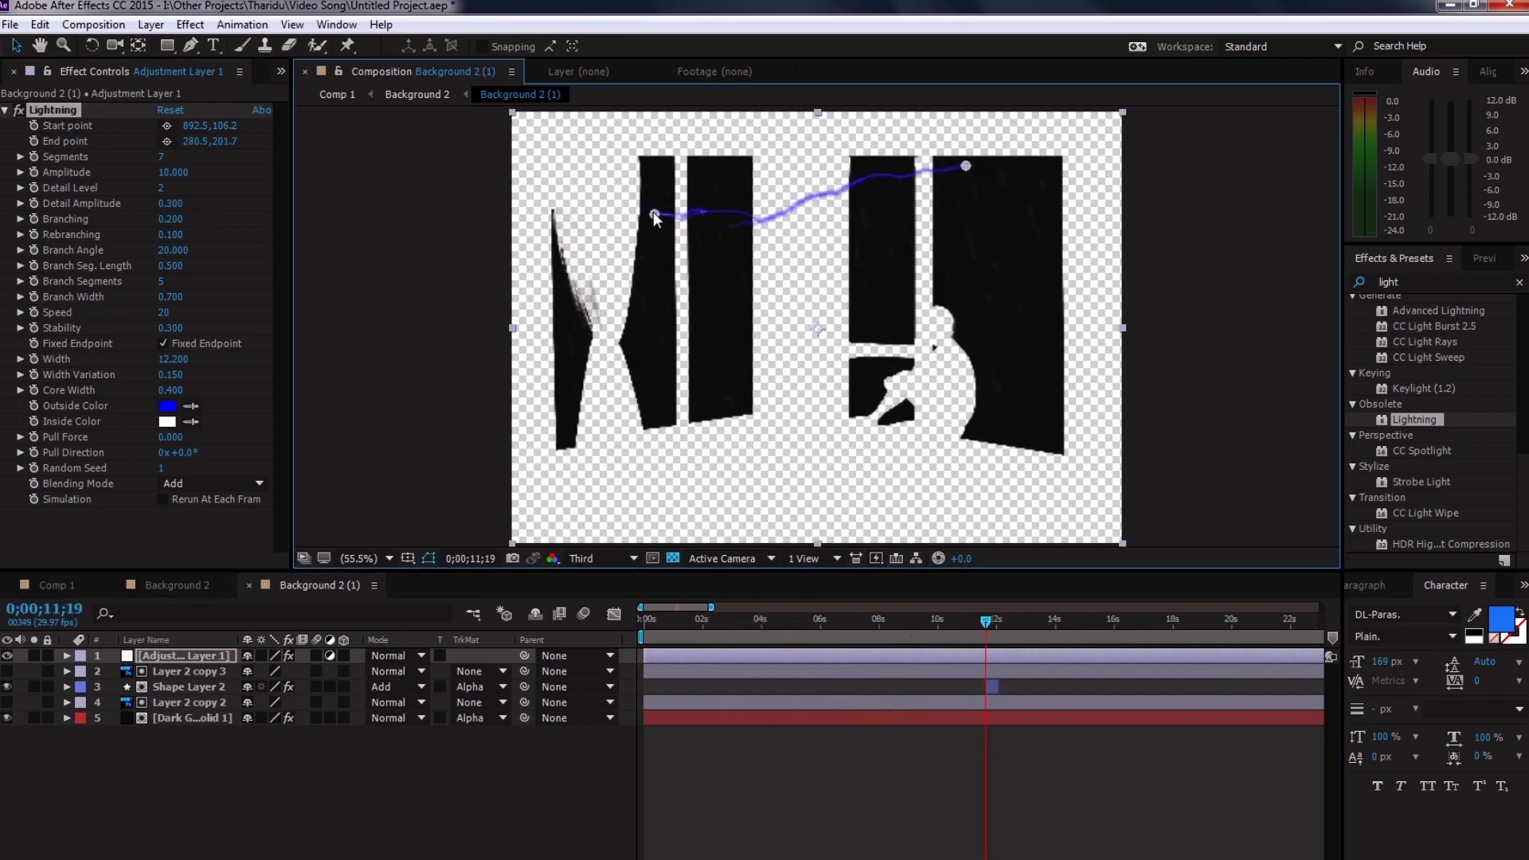
pyautogui.click(167, 405)
pyautogui.moveTo(776, 577); pyautogui.dragTo(781, 576)
pyautogui.click(643, 529)
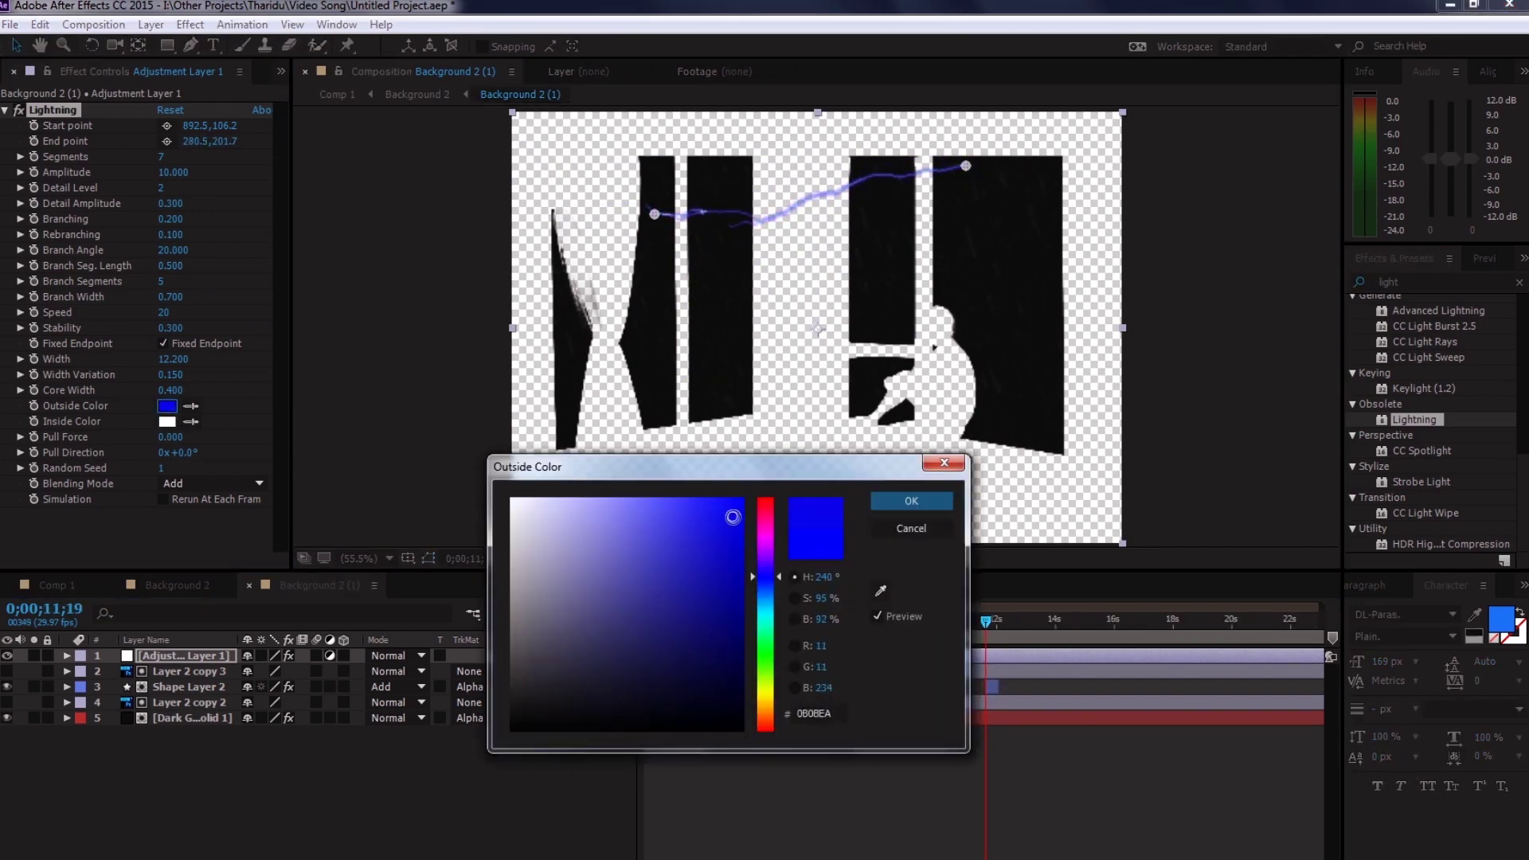
pyautogui.click(915, 502)
# - Split and trim the adjustment layer, delete Layer 2 copy 3, and move Layer 2 copy 2 to the top
pyautogui.hotkey('ctrl', 'shift', 'd')
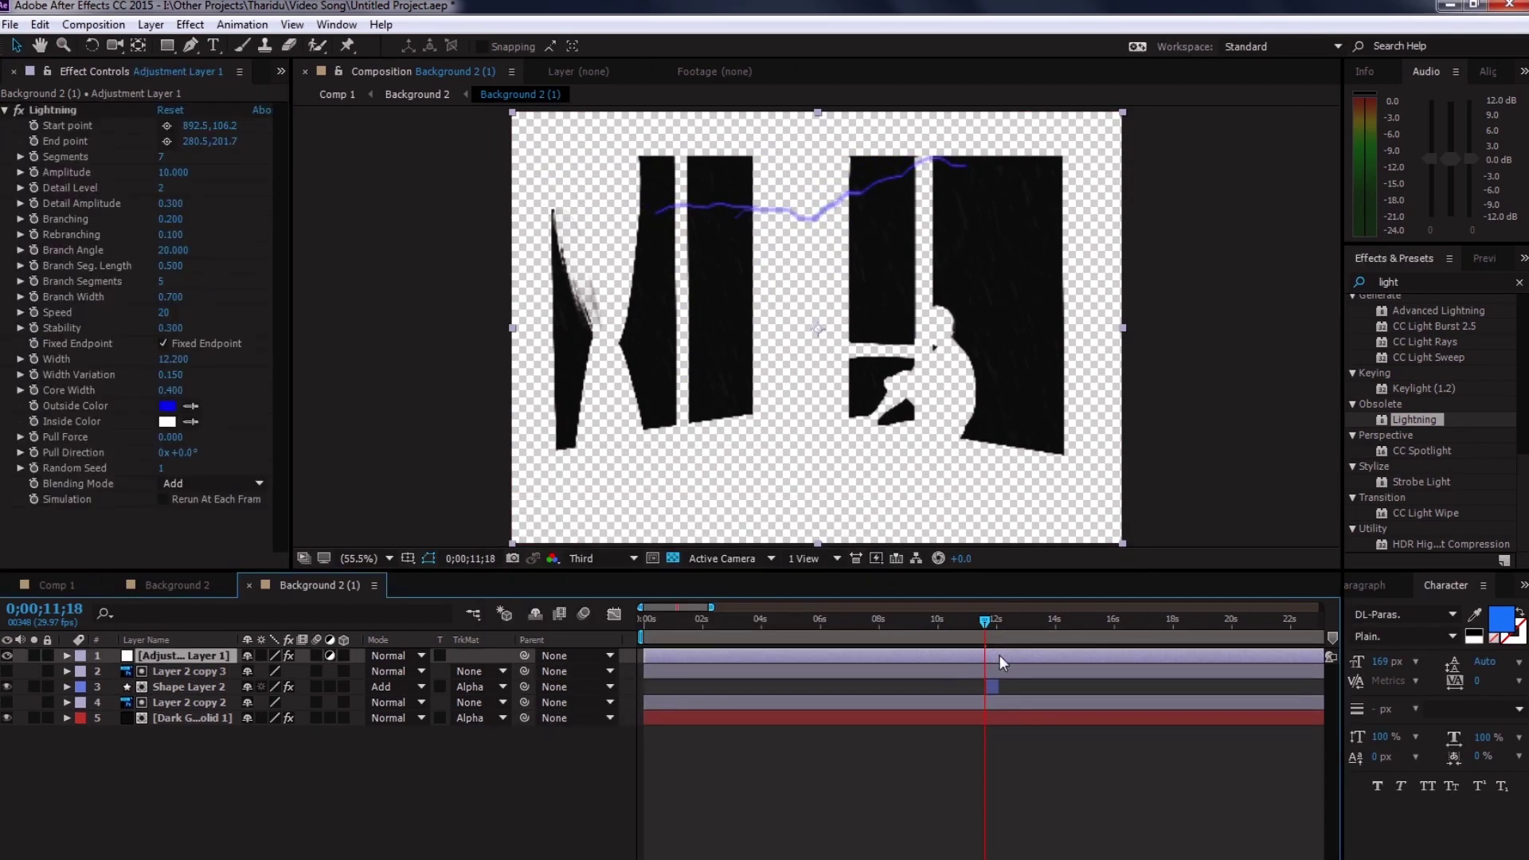
pyautogui.press('Delete')
pyautogui.scroll(3, 724, 620)
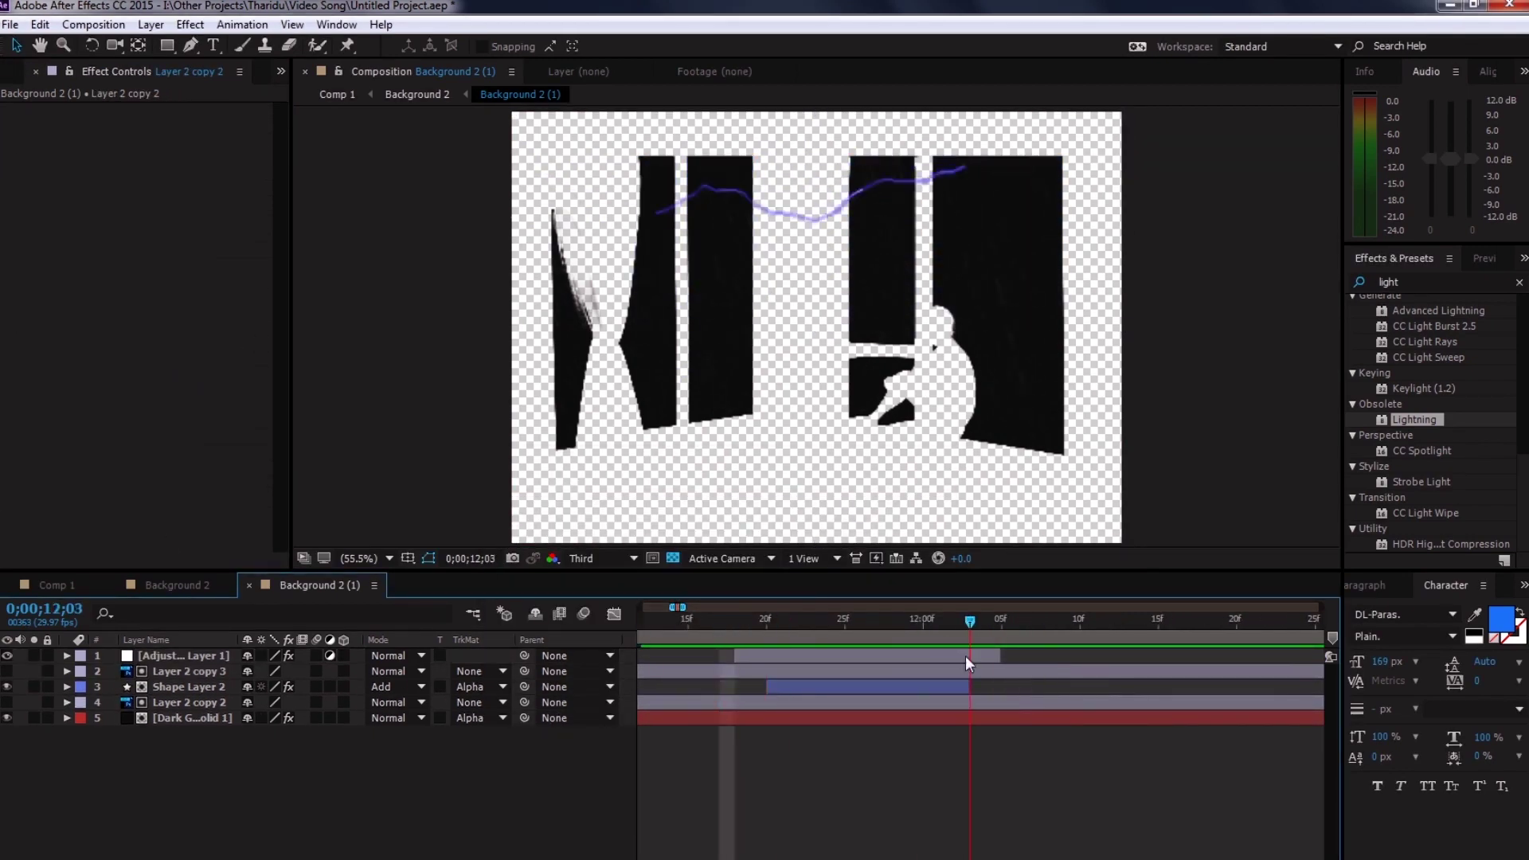
pyautogui.click(185, 672)
pyautogui.press('Delete')
pyautogui.moveTo(185, 686); pyautogui.dragTo(25, 657)
# - Pre-compose the lightning, glow and solid layers into a new comp named 'rain'
pyautogui.click(174, 672)
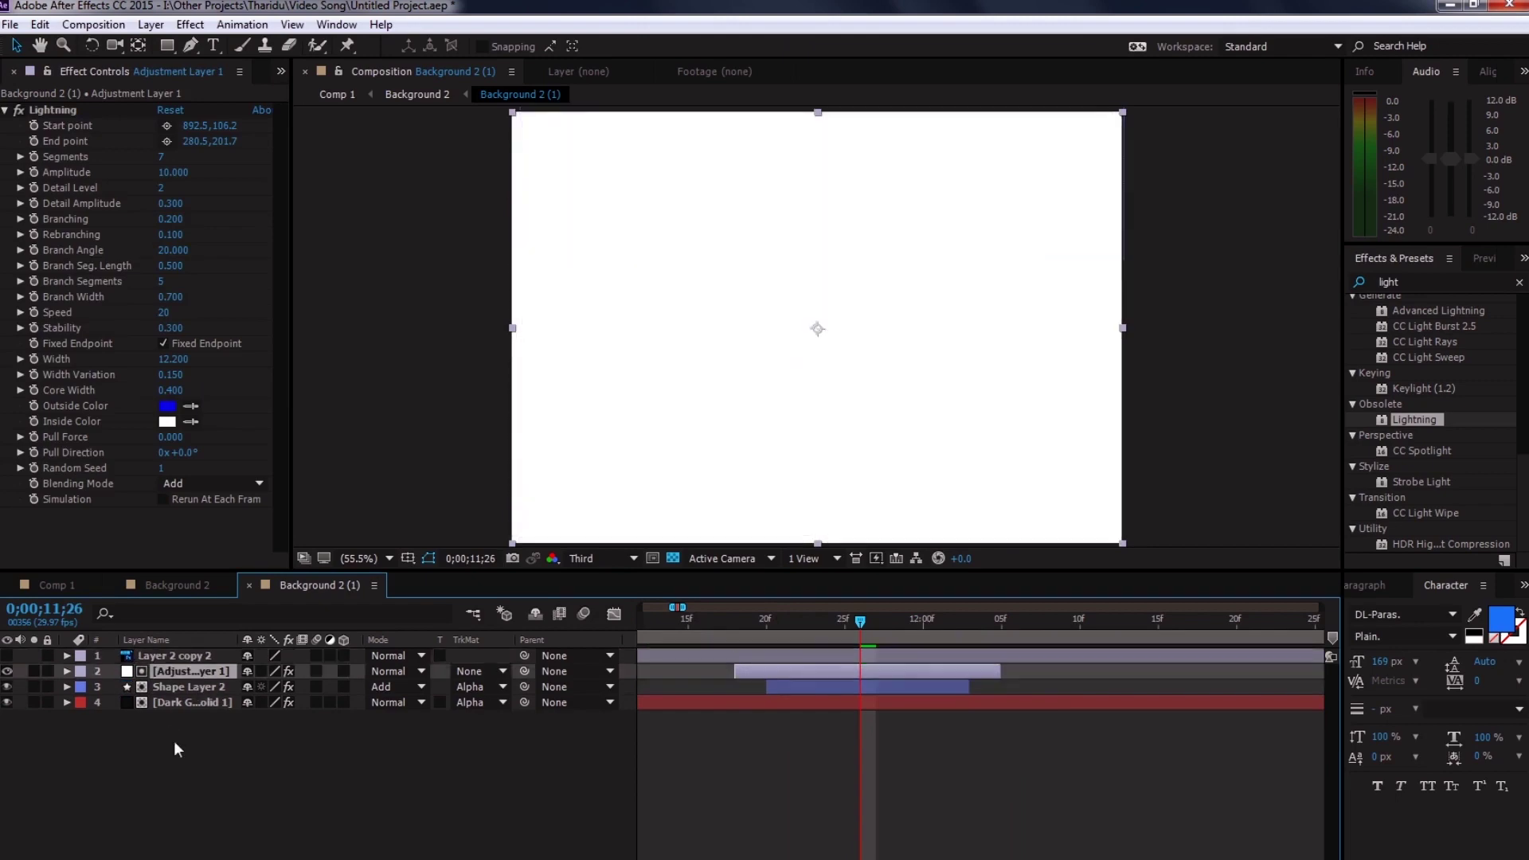
pyautogui.keyDown('shift'); pyautogui.click(174, 701); pyautogui.keyUp('shift')
pyautogui.hotkey('ctrl', 'shift', 'c')
pyautogui.write('rain')
pyautogui.click(675, 467)
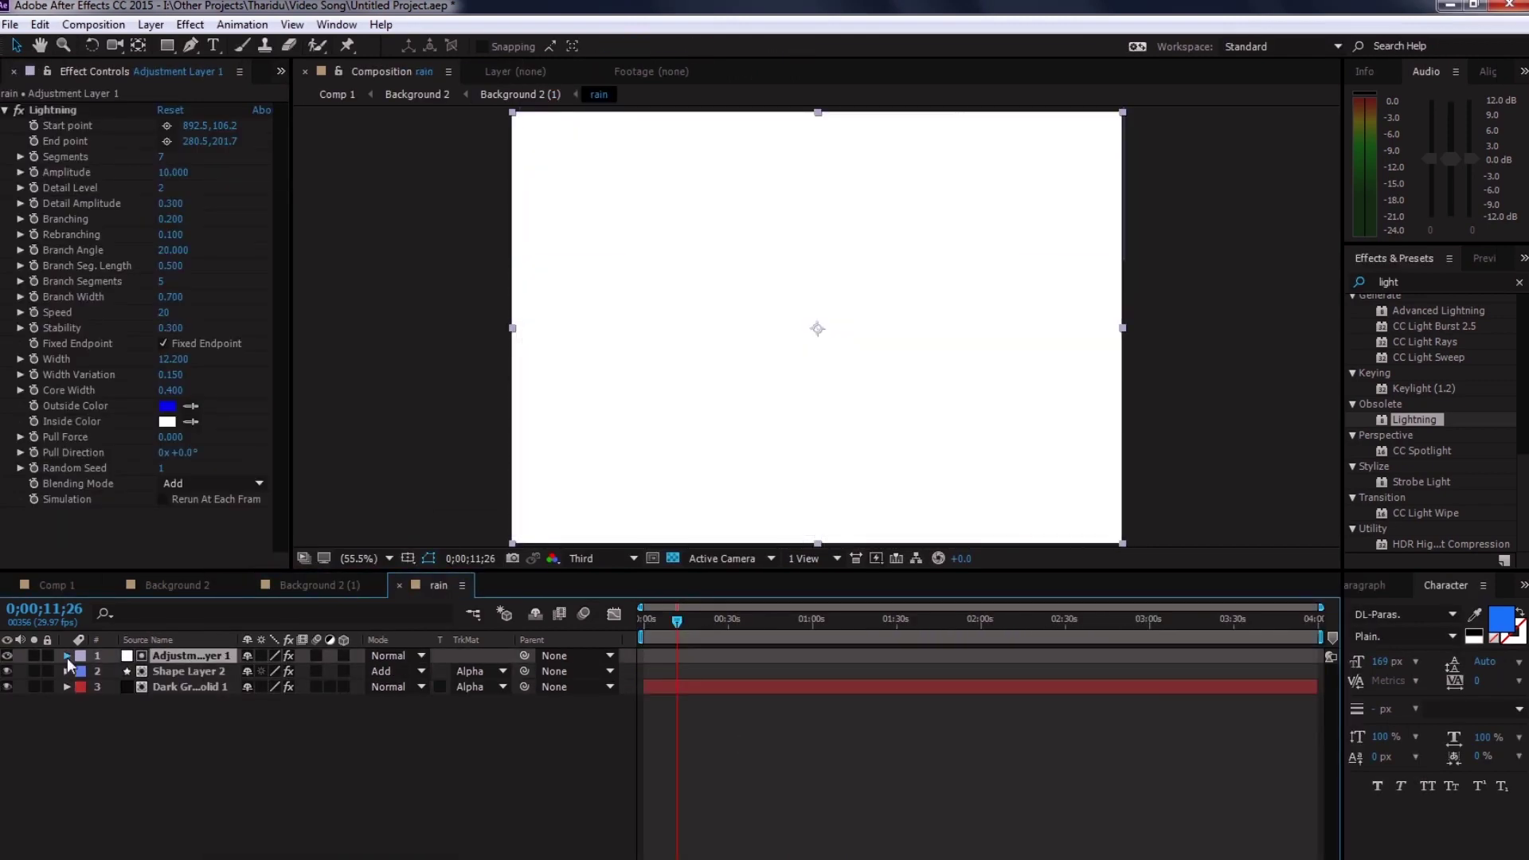
pyautogui.hotkey('ctrl', 'z')
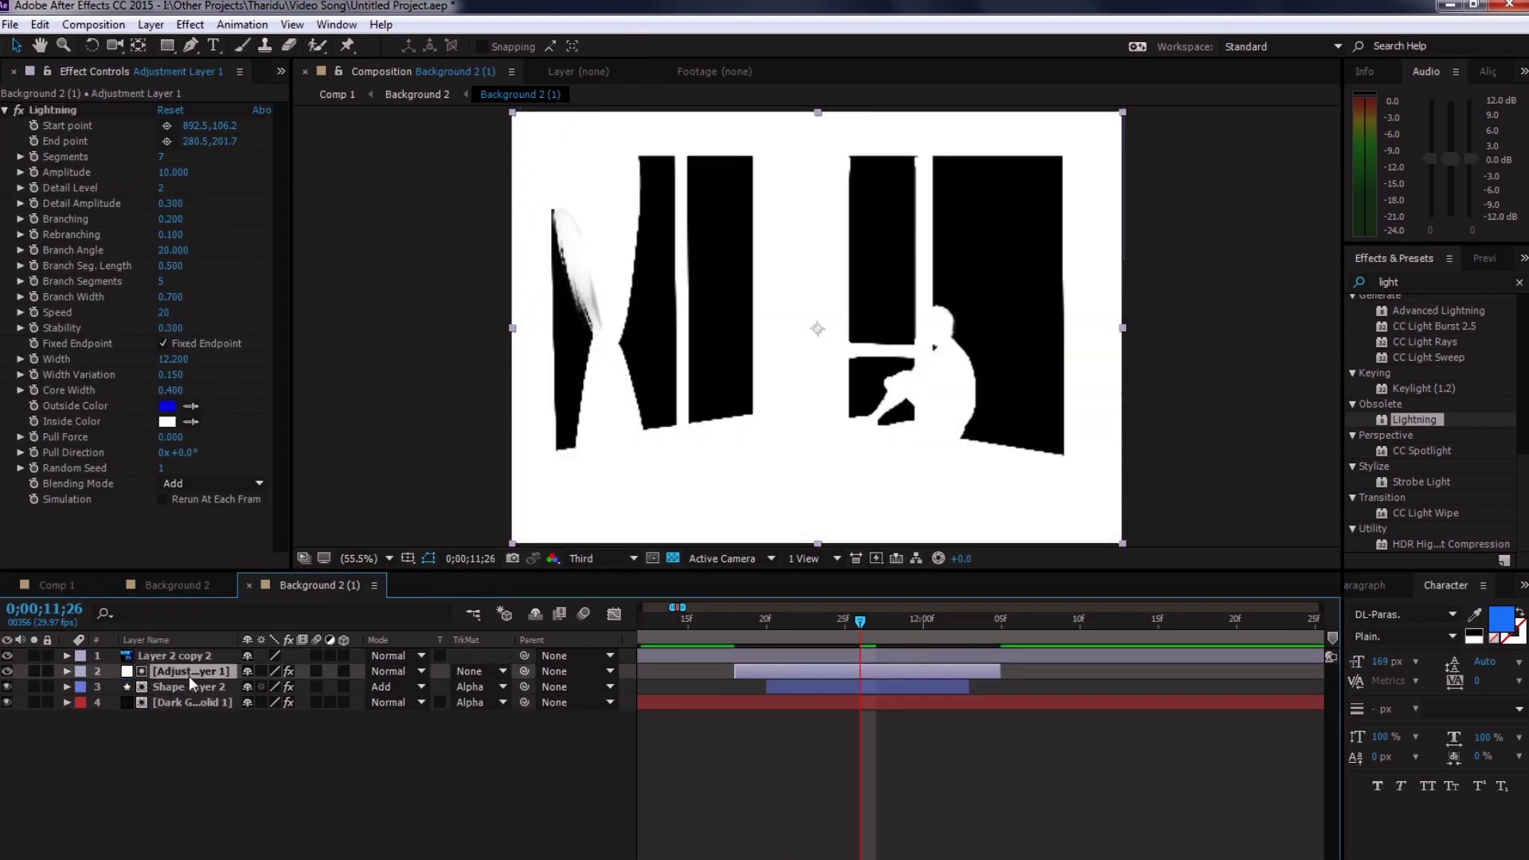
pyautogui.hotkey('ctrl', 'shift', 'z')
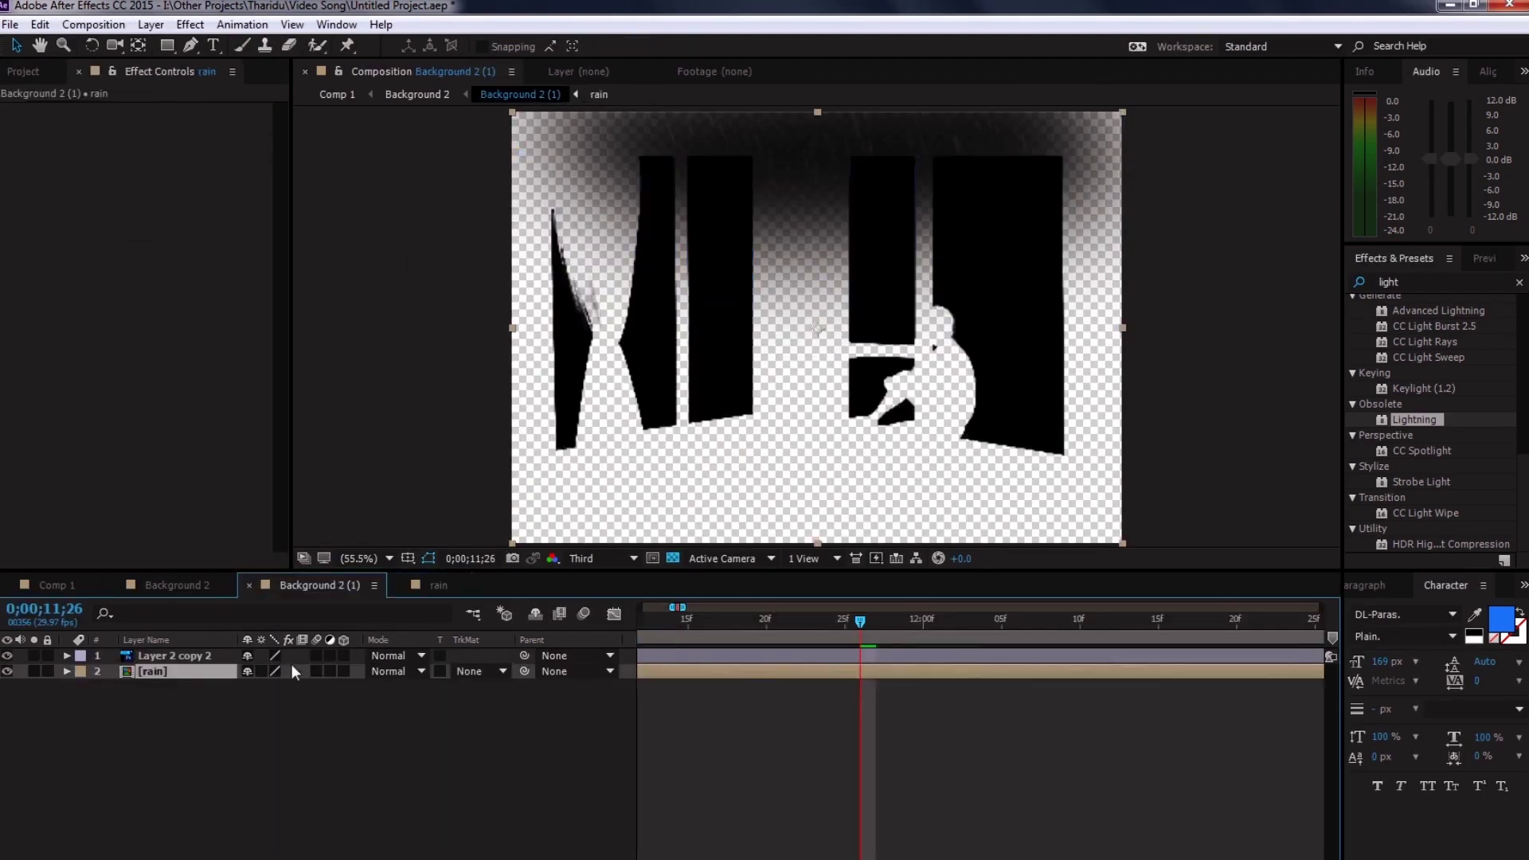
# - Go into the rain comp and delete Layer 2 copy 2
pyautogui.doubleClick(291, 671)
pyautogui.click(477, 687)
pyautogui.click(343, 776)
pyautogui.hotkey('shift', ',')
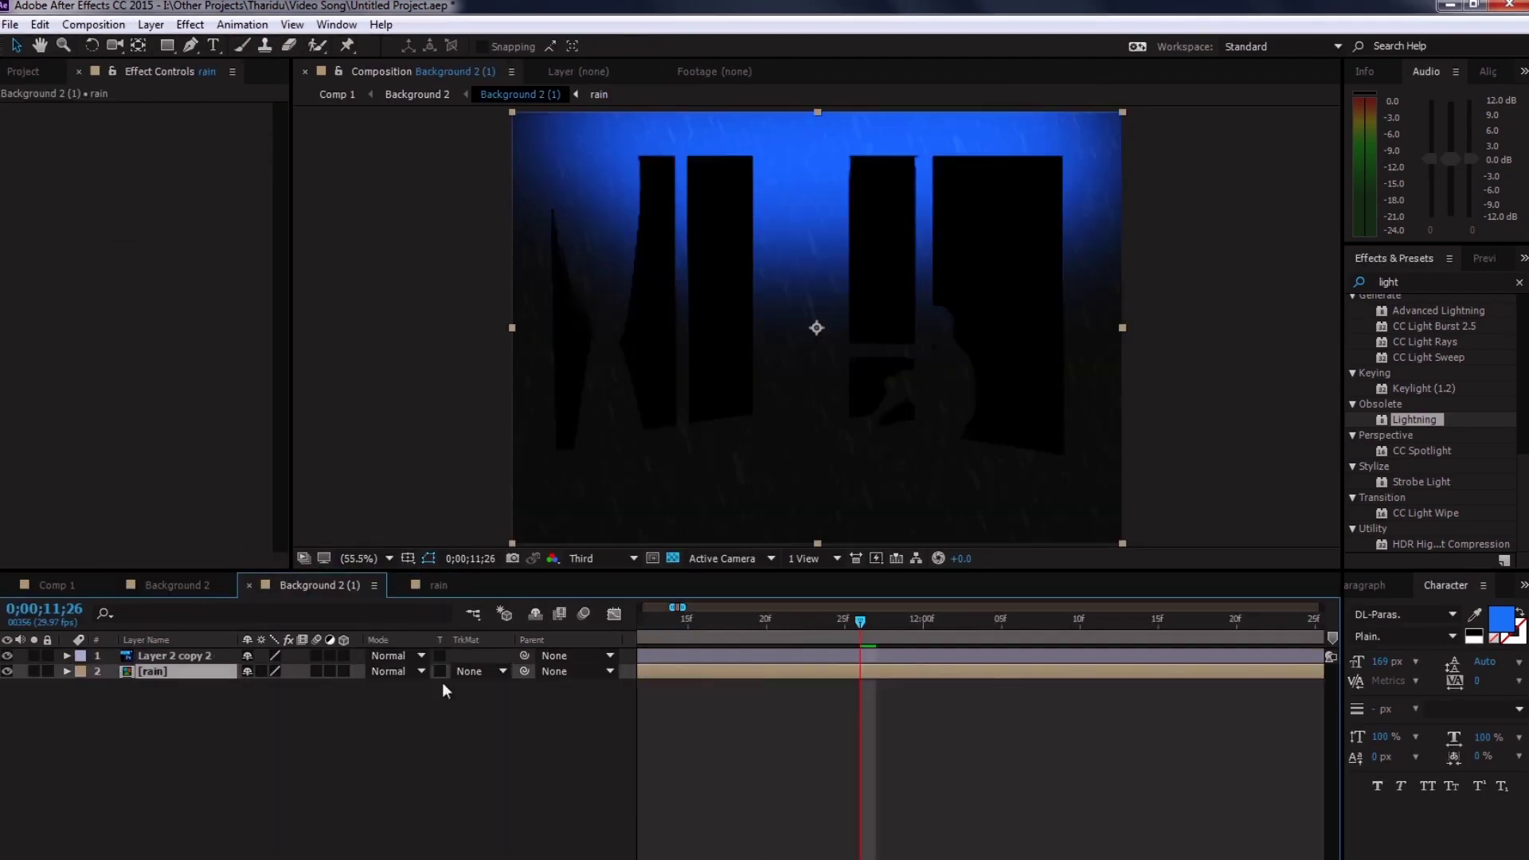
pyautogui.hotkey('shift', ',')
pyautogui.hotkey('shift', '.')
pyautogui.hotkey('shift', '.')
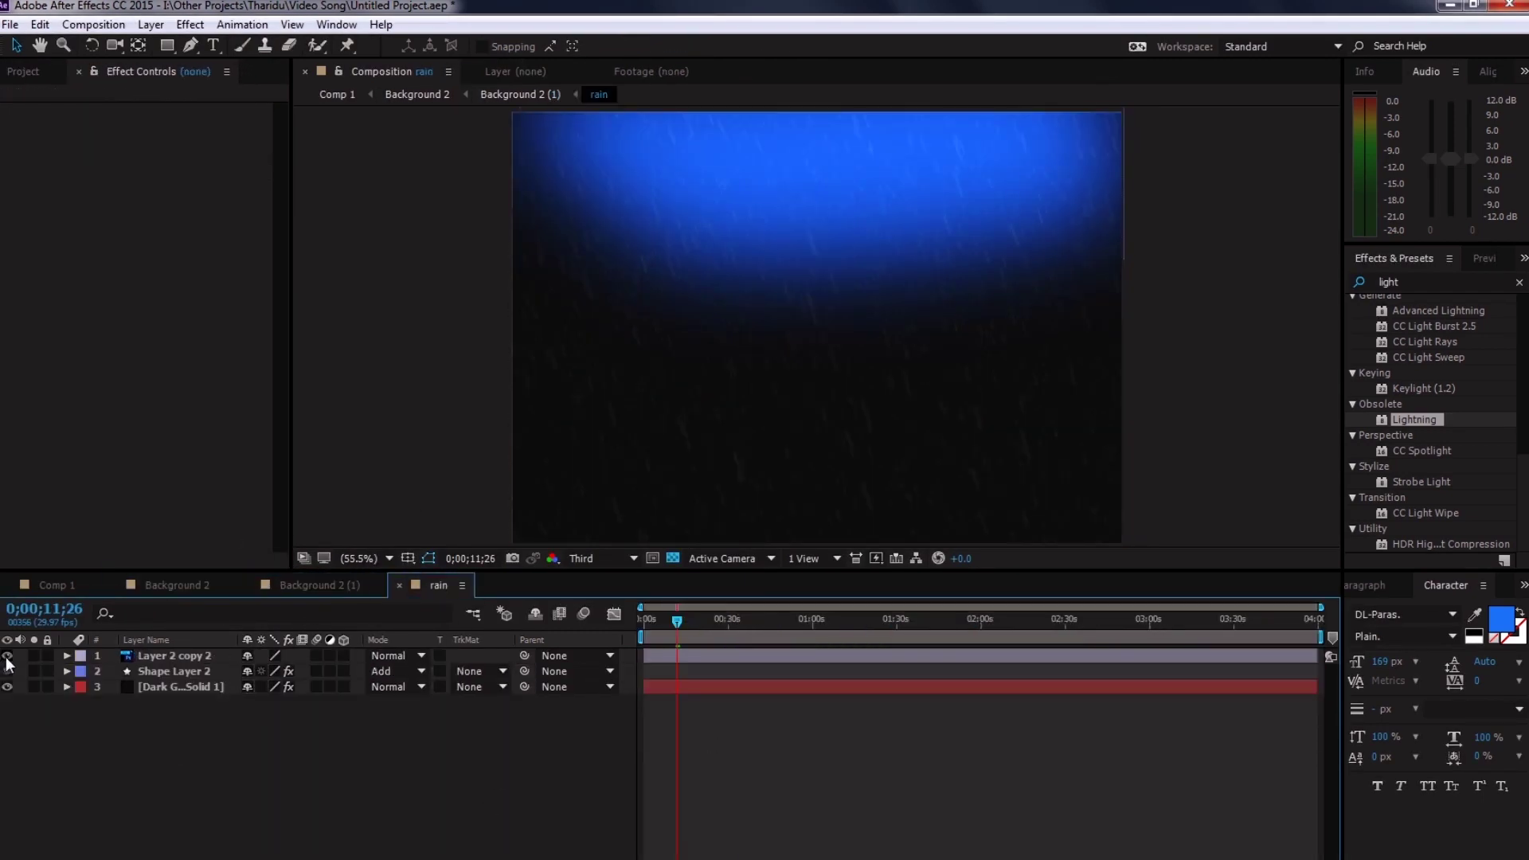
pyautogui.click(7, 655)
pyautogui.click(174, 656)
pyautogui.press('Delete')
# - Duplicate blue glow Shape Layer 2 with a lighter fill and delete the unwanted null layer
pyautogui.hotkey('ctrl', 'd')
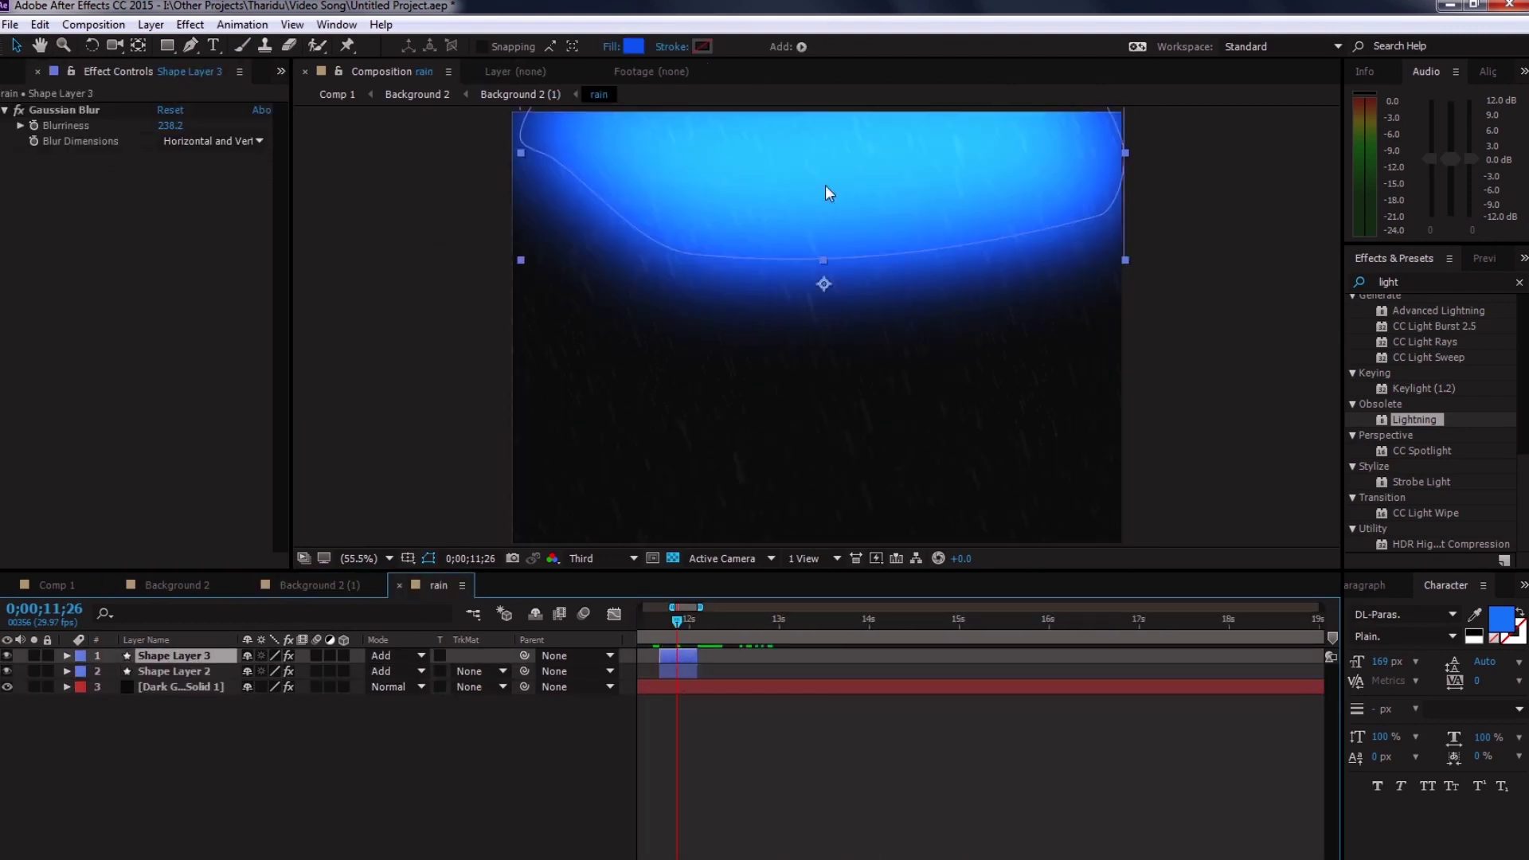
pyautogui.click(633, 46)
pyautogui.click(566, 543)
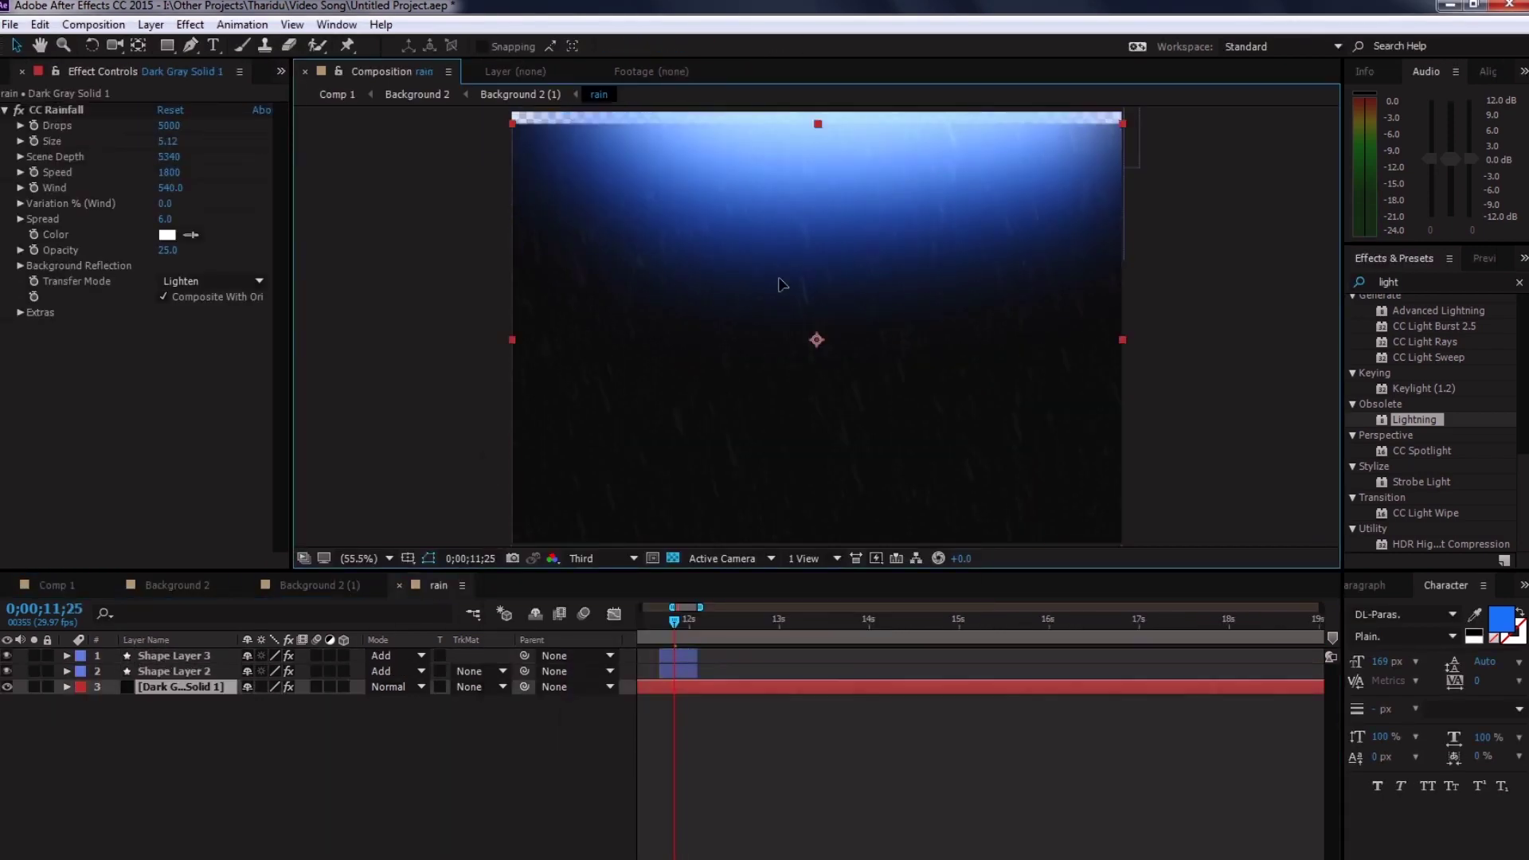
pyautogui.click(54, 587)
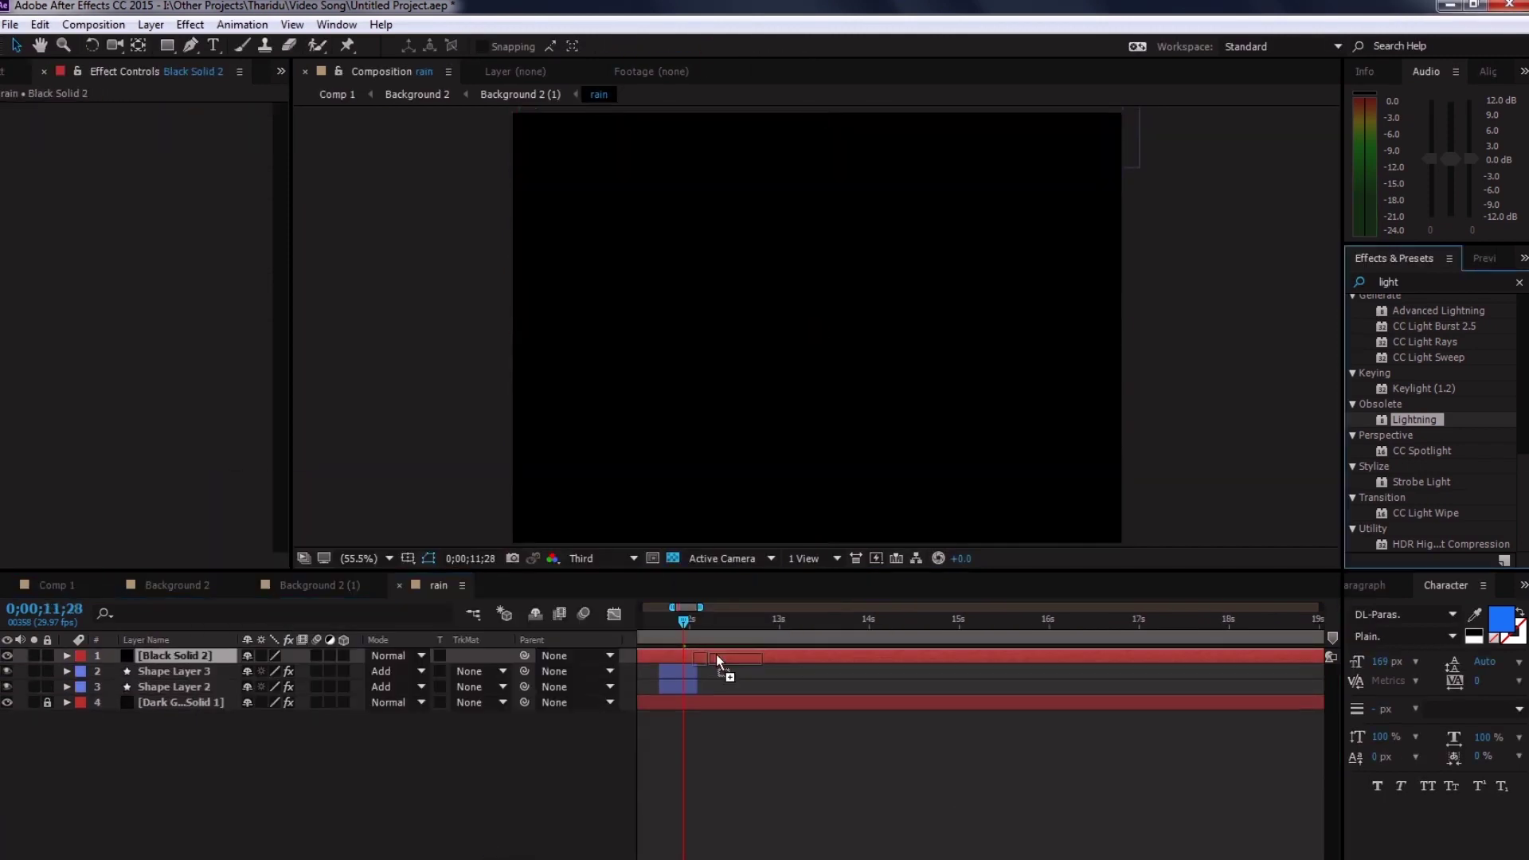
pyautogui.press('Delete')
pyautogui.rightClick(557, 795)
# - On a new adjustment layer, keyframe the lightning end point at the upper right around frame 11;20
pyautogui.moveTo(701, 619)
pyautogui.click(841, 768)
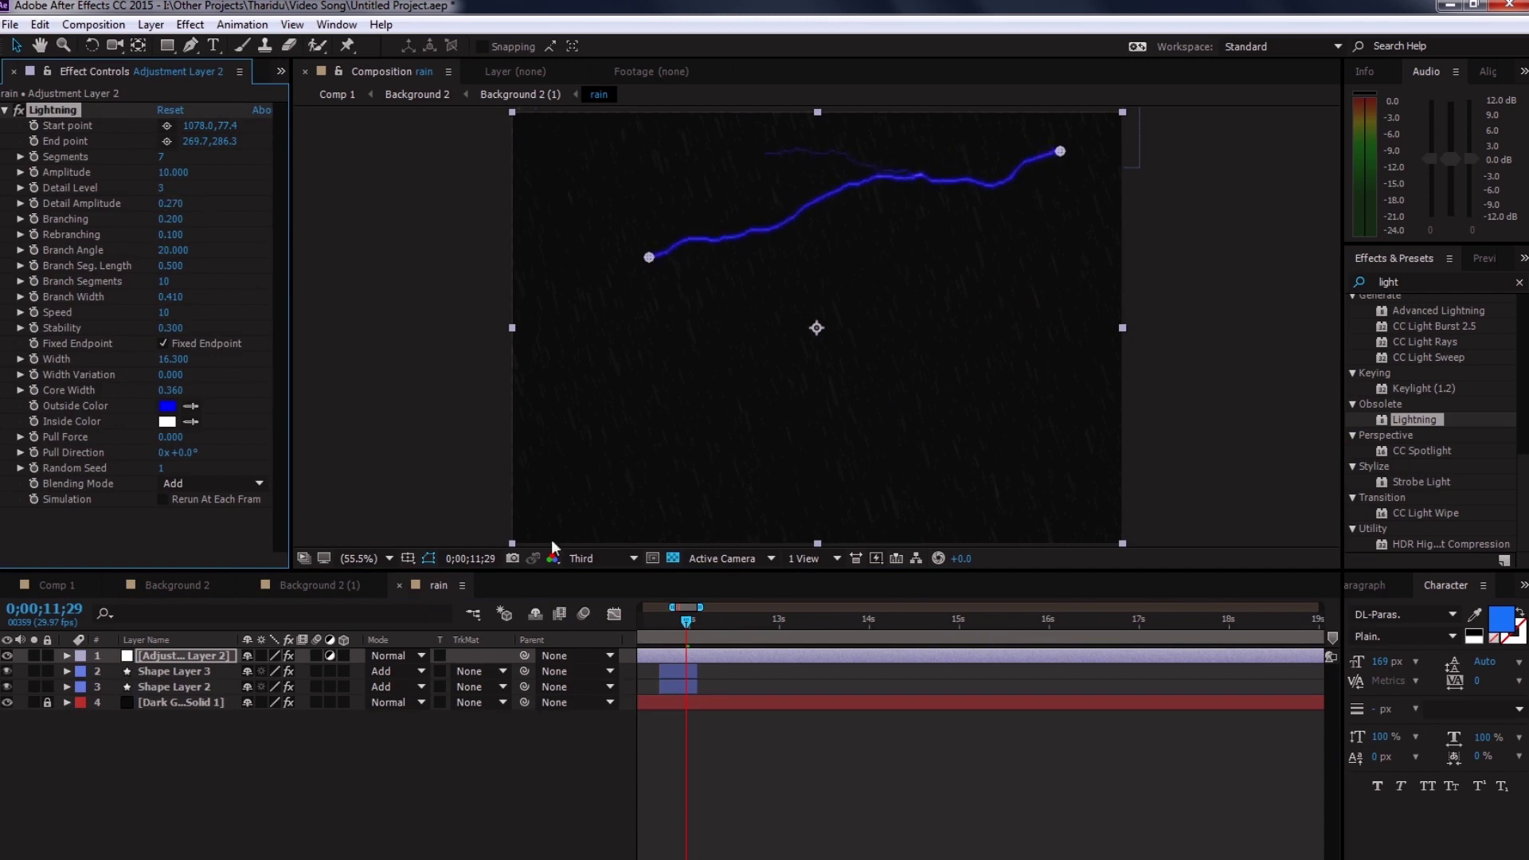
pyautogui.click(685, 626)
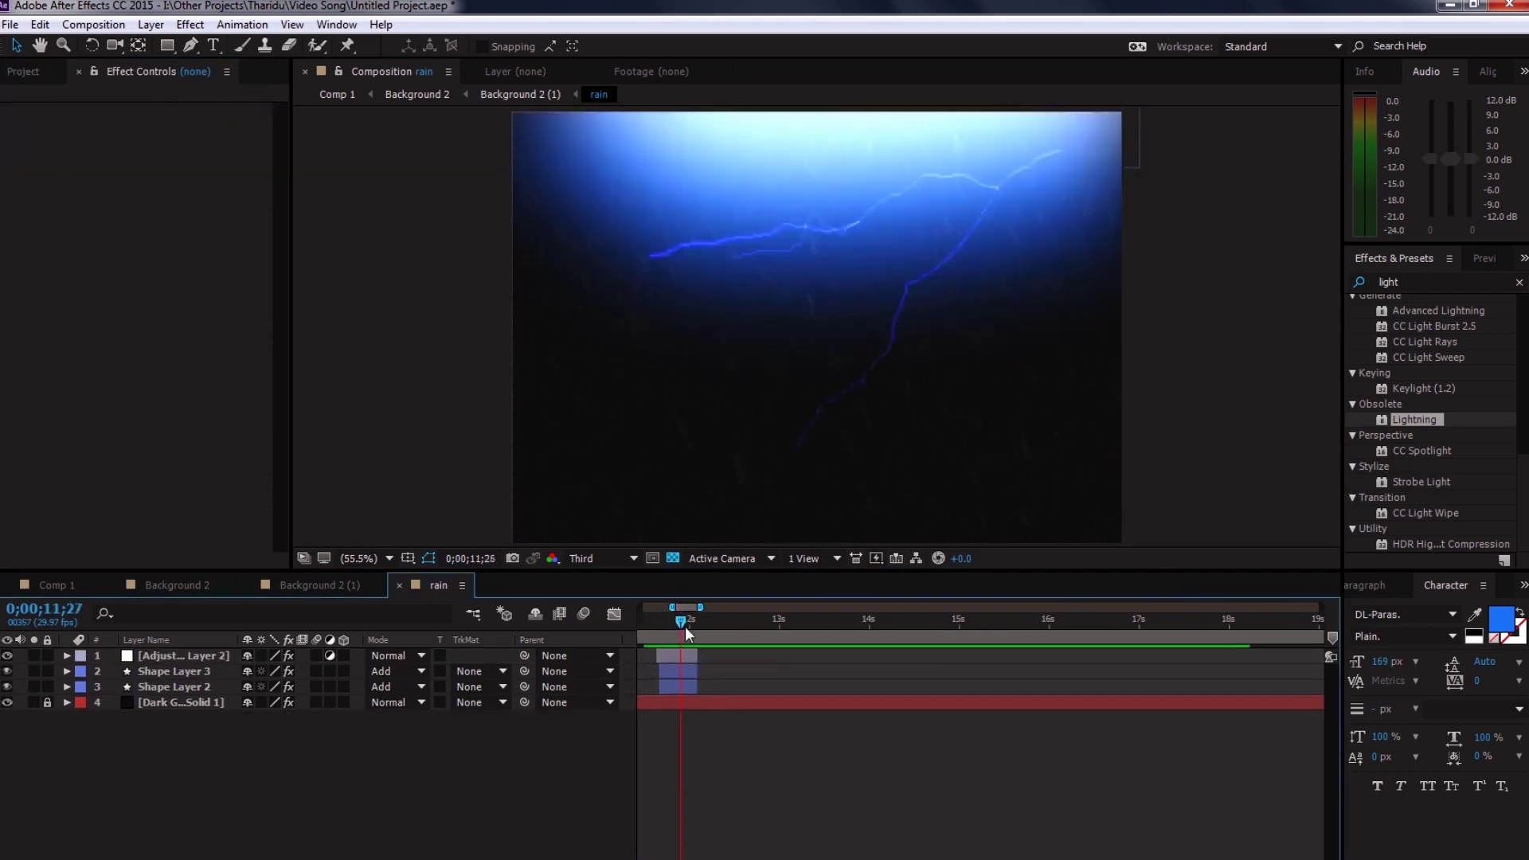
pyautogui.moveTo(686, 627); pyautogui.dragTo(659, 629)
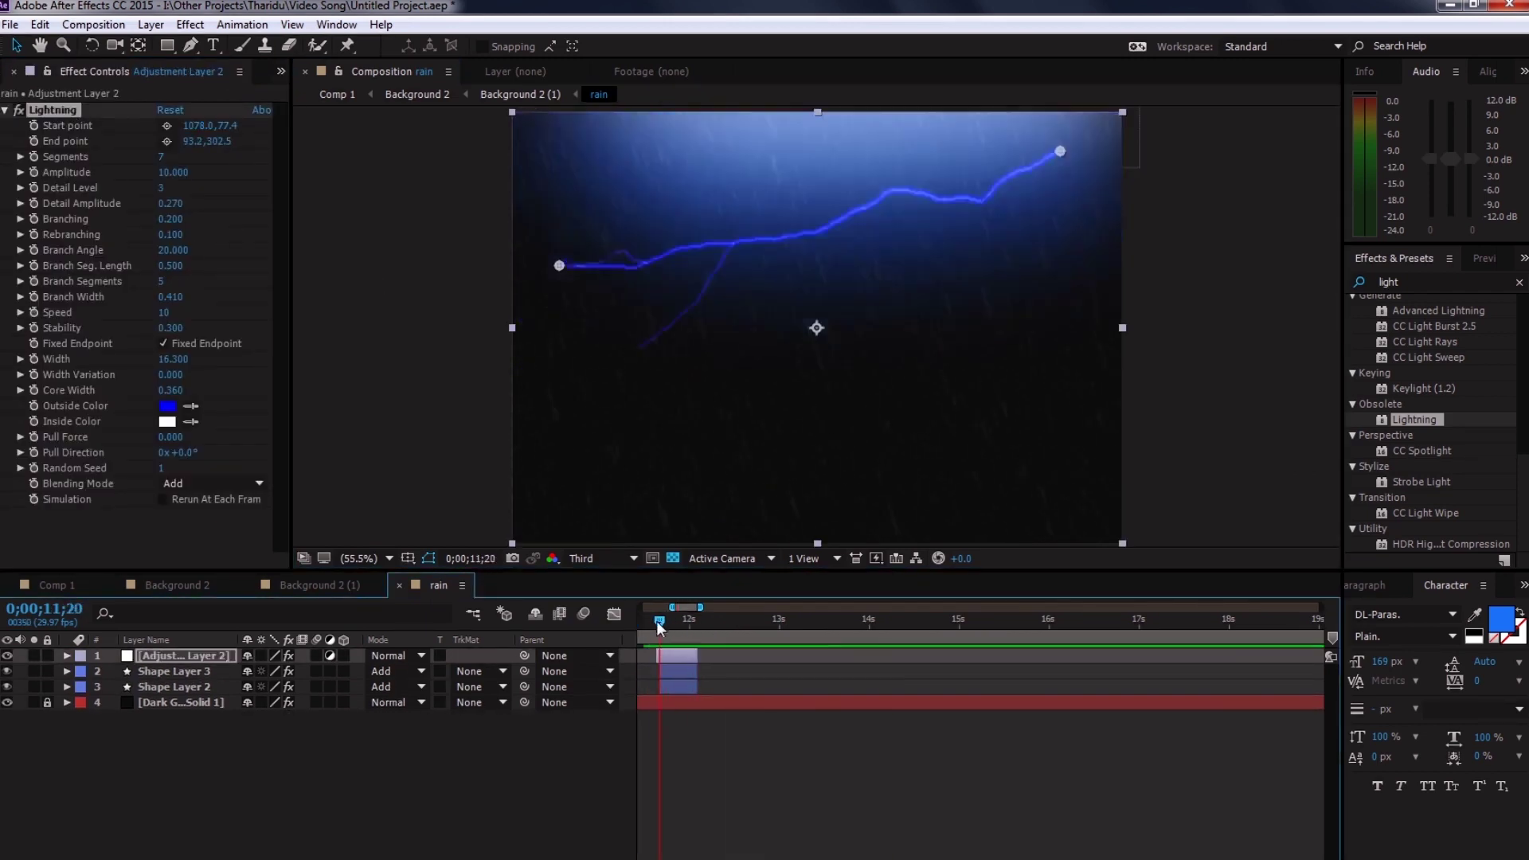
pyautogui.moveTo(559, 266); pyautogui.dragTo(1056, 155)
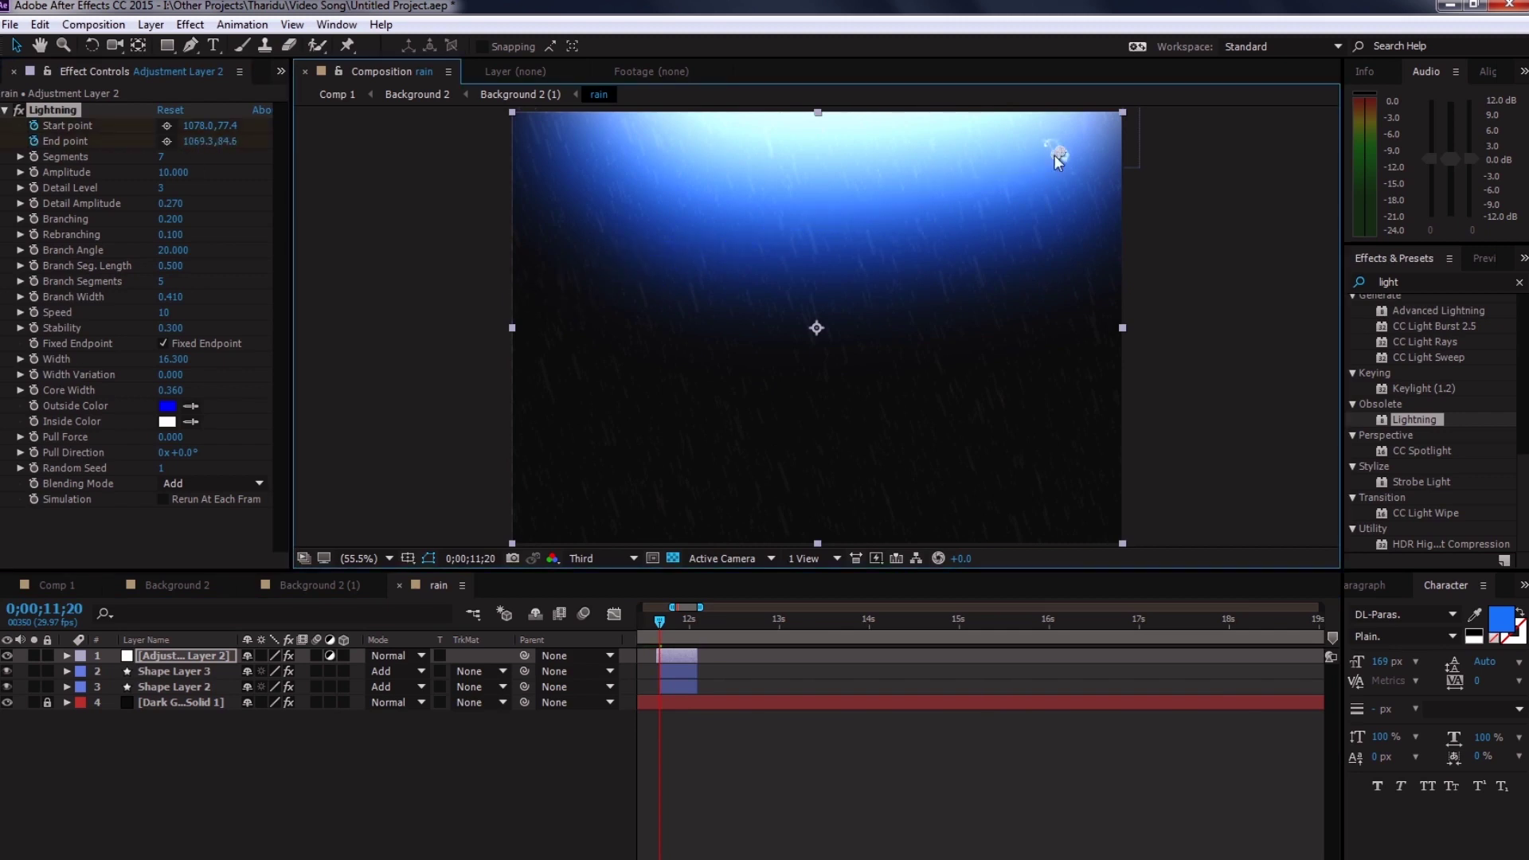
pyautogui.click(66, 656)
pyautogui.moveTo(659, 629)
pyautogui.mouseDown()
pyautogui.moveTo(826, 664)
pyautogui.moveTo(793, 661)
pyautogui.moveTo(771, 620)
pyautogui.moveTo(847, 619)
pyautogui.mouseUp()
pyautogui.press('e')
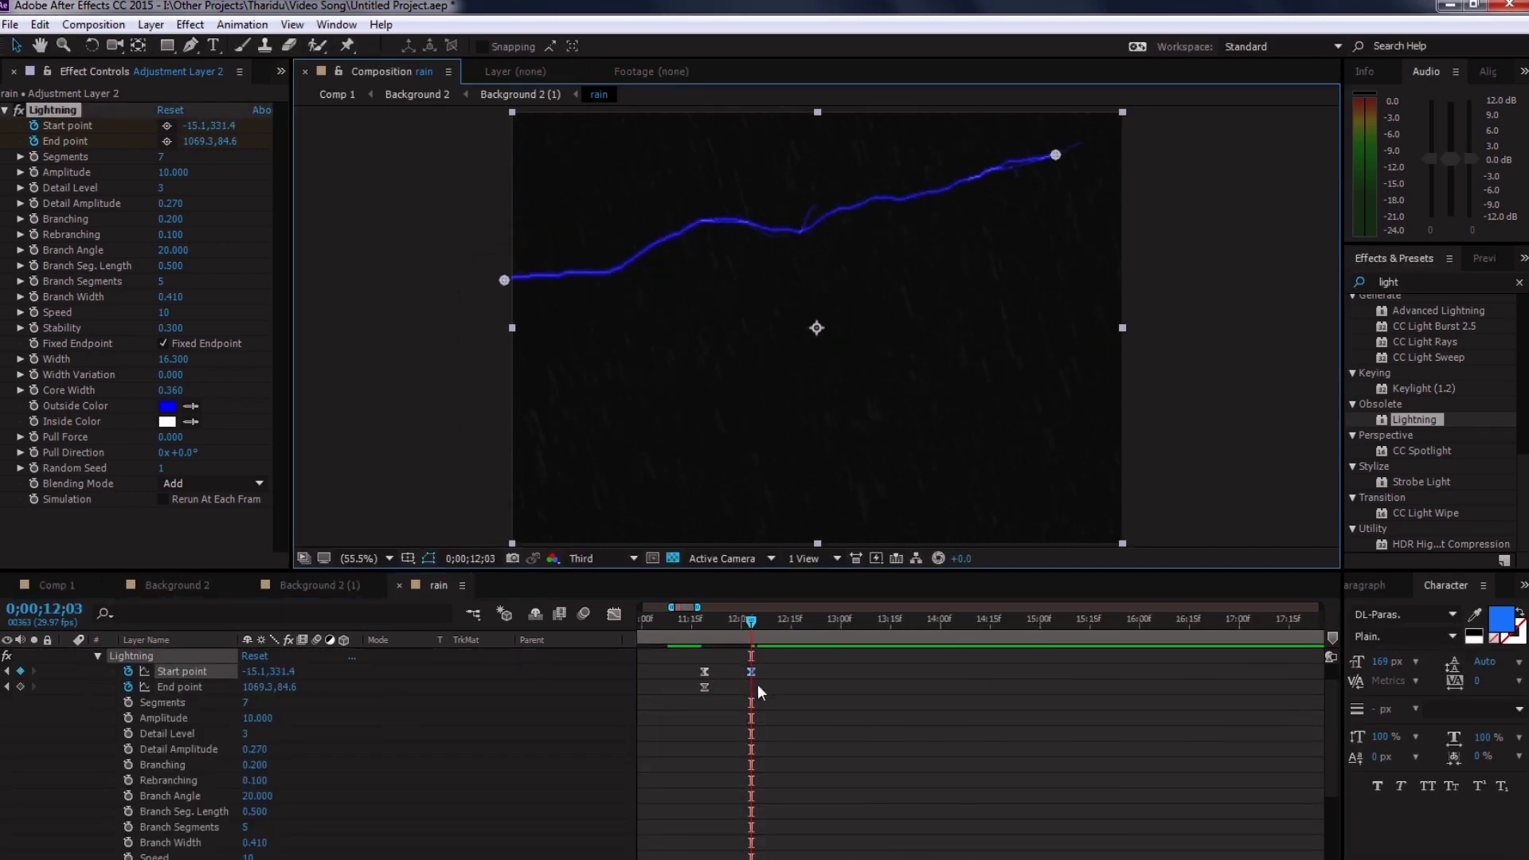
# - Move the lightning bolt's Start point to 570.5,255.9 so it strikes outward
pyautogui.press('e')
pyautogui.hotkey('shift', 'Escape')
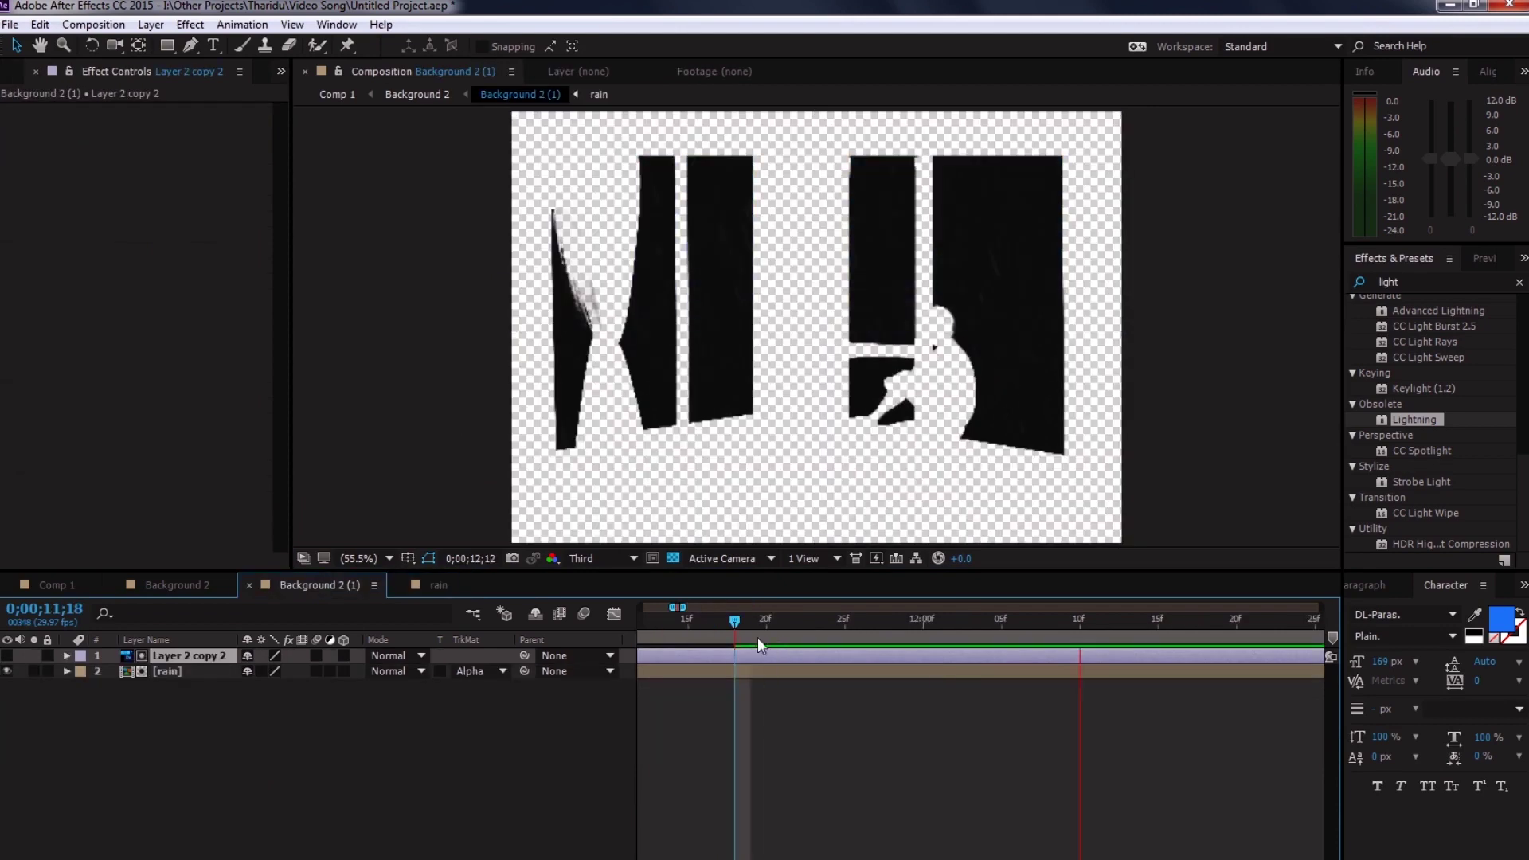
pyautogui.hotkey('shift', 'Escape')
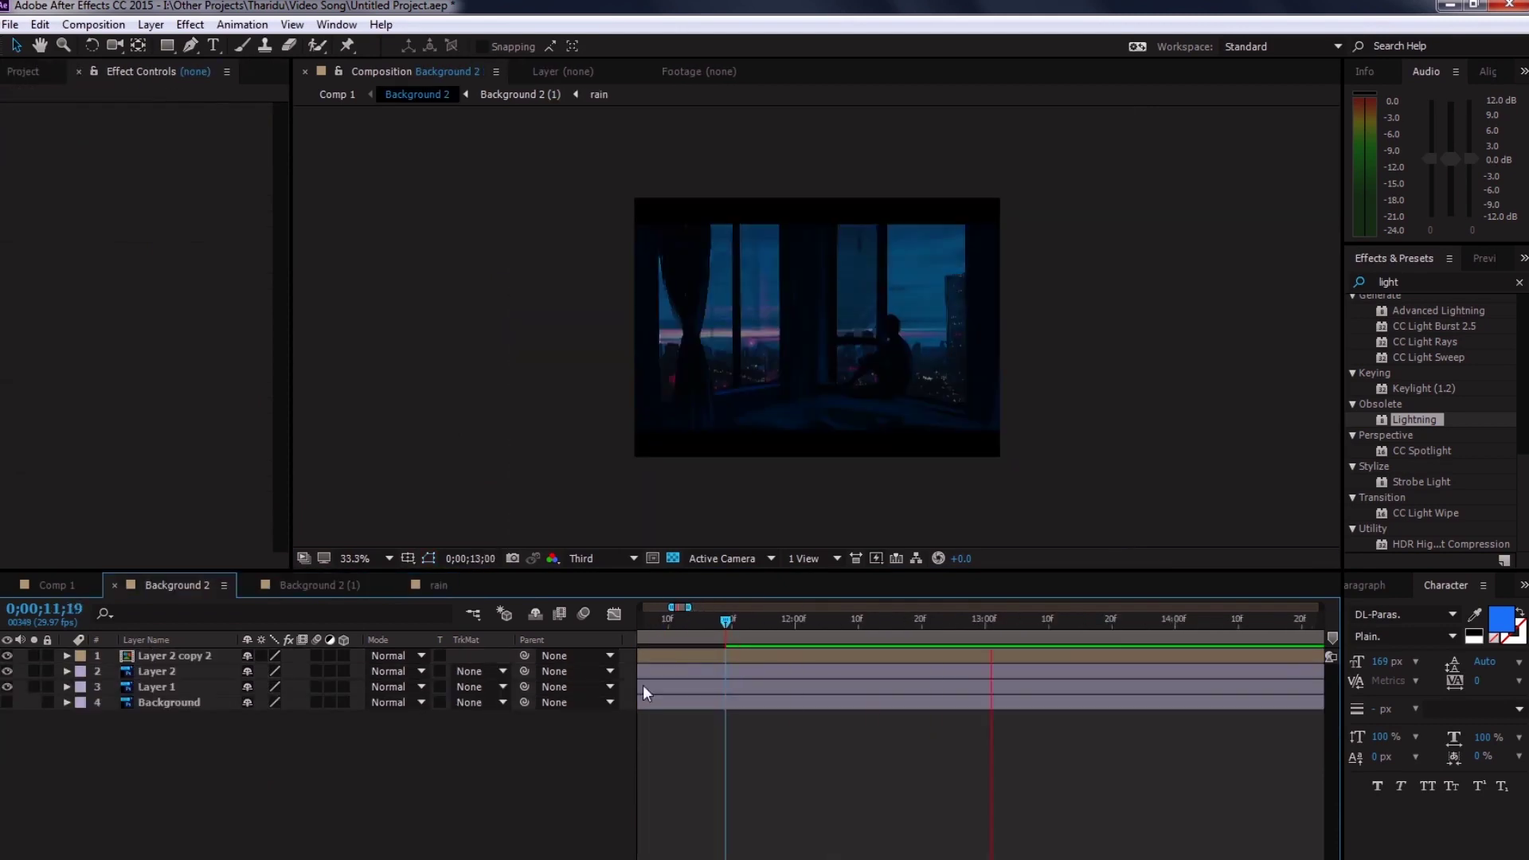
pyautogui.hotkey('shift', 'Escape')
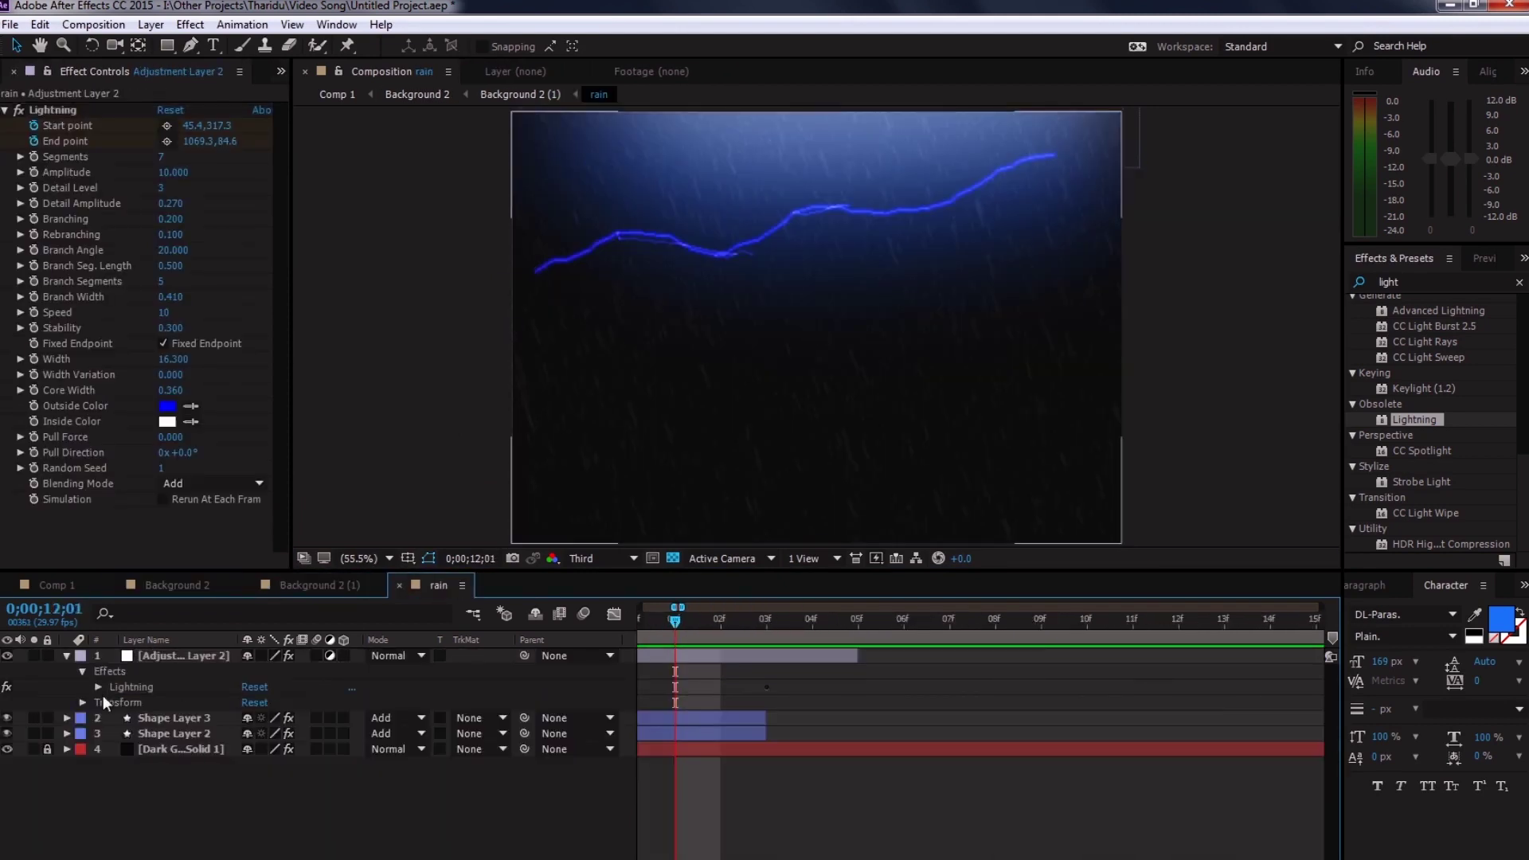
pyautogui.click(98, 687)
pyautogui.press('-')
pyautogui.click(1148, 655)
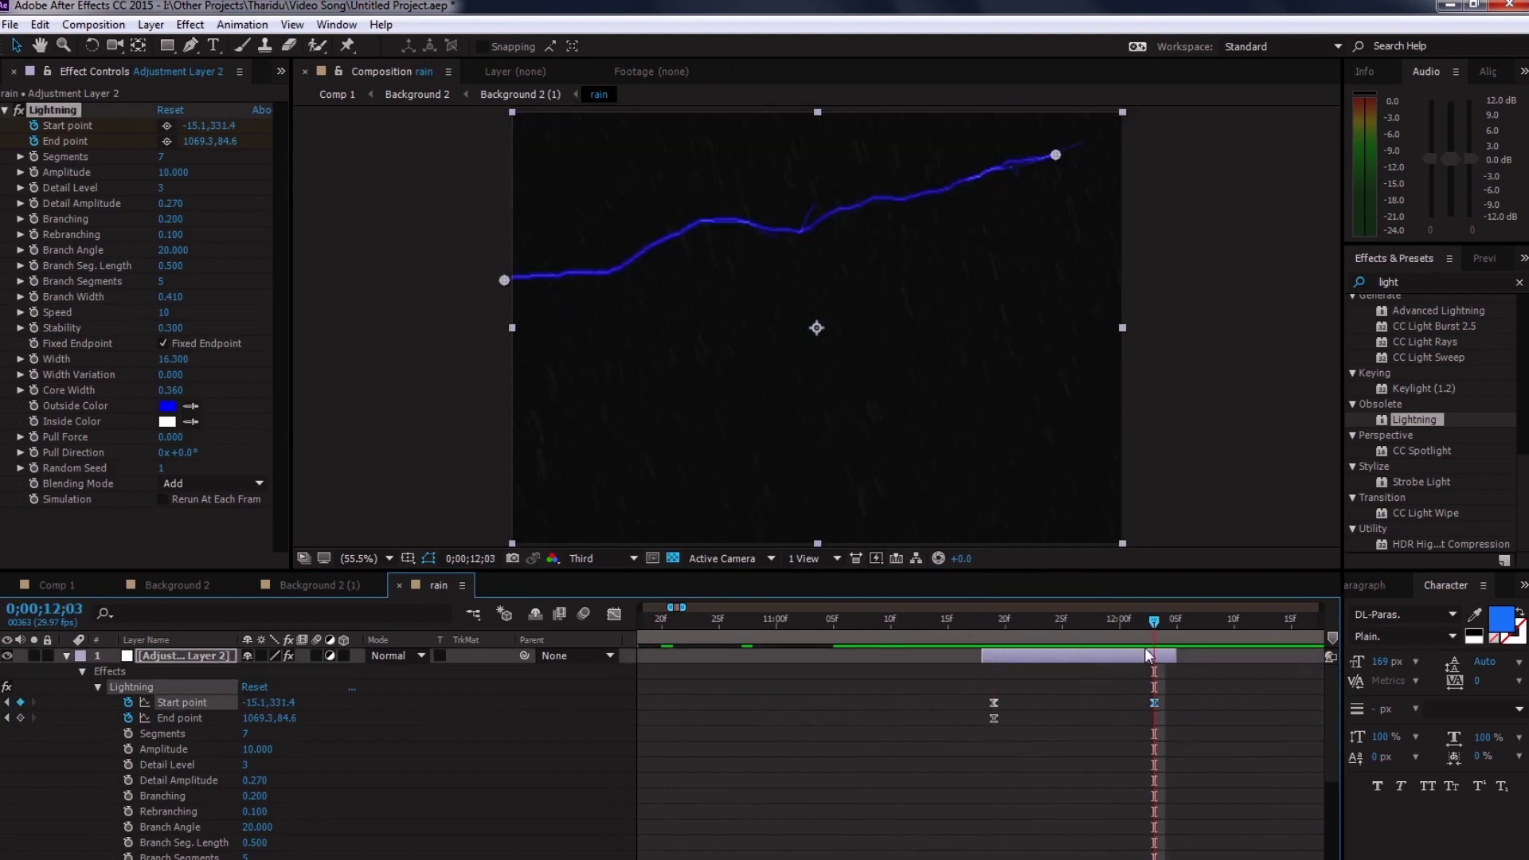
pyautogui.moveTo(505, 281); pyautogui.dragTo(802, 241)
pyautogui.press('-')
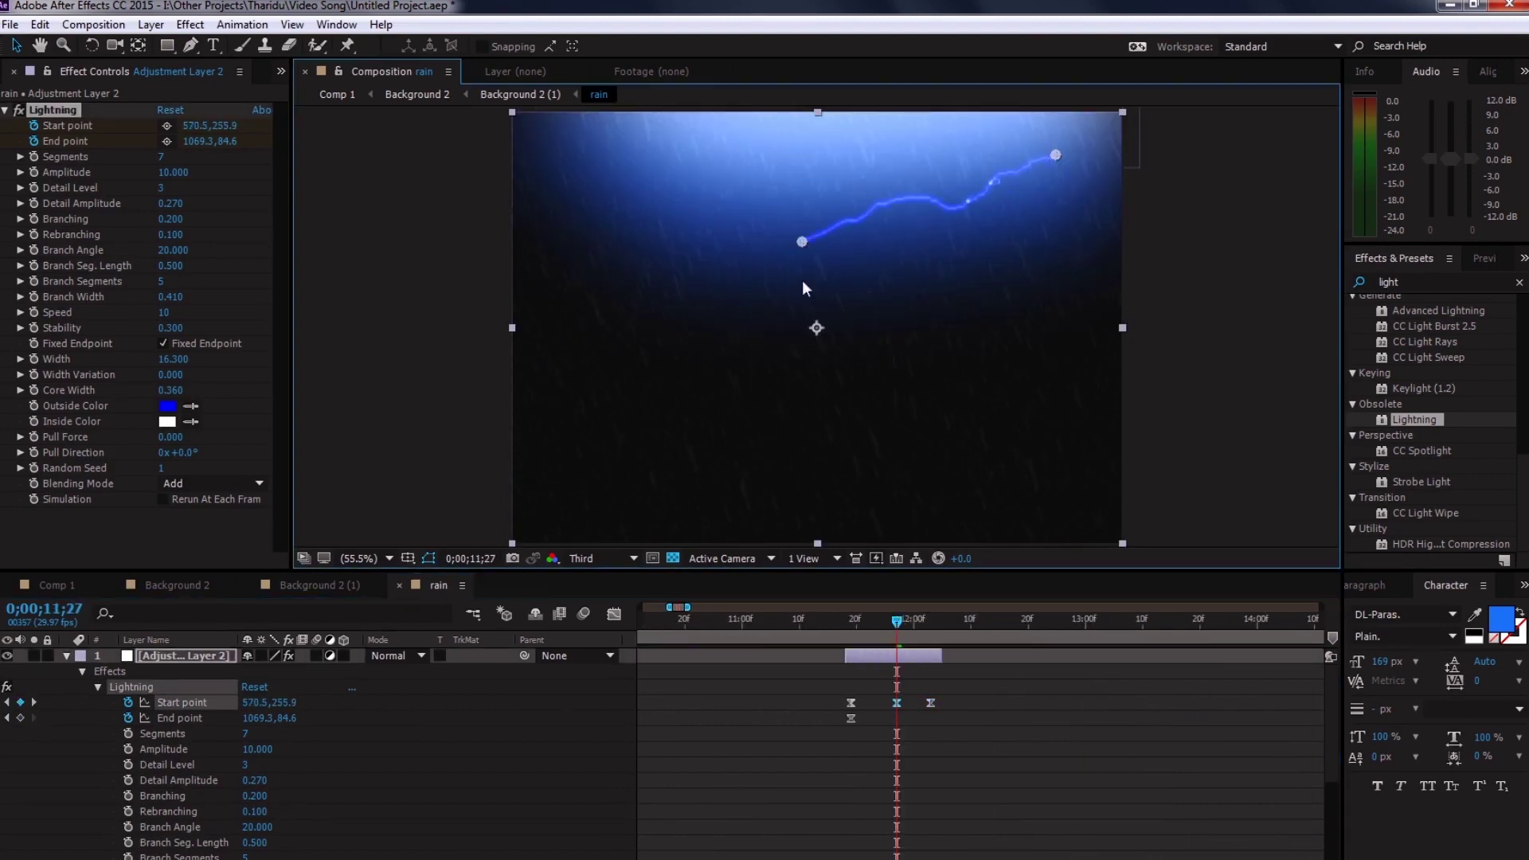
# - Check the retimed lightning in the Background 2 window scene, then add an adjustment layer to rain
pyautogui.hotkey('shift', 'Escape')
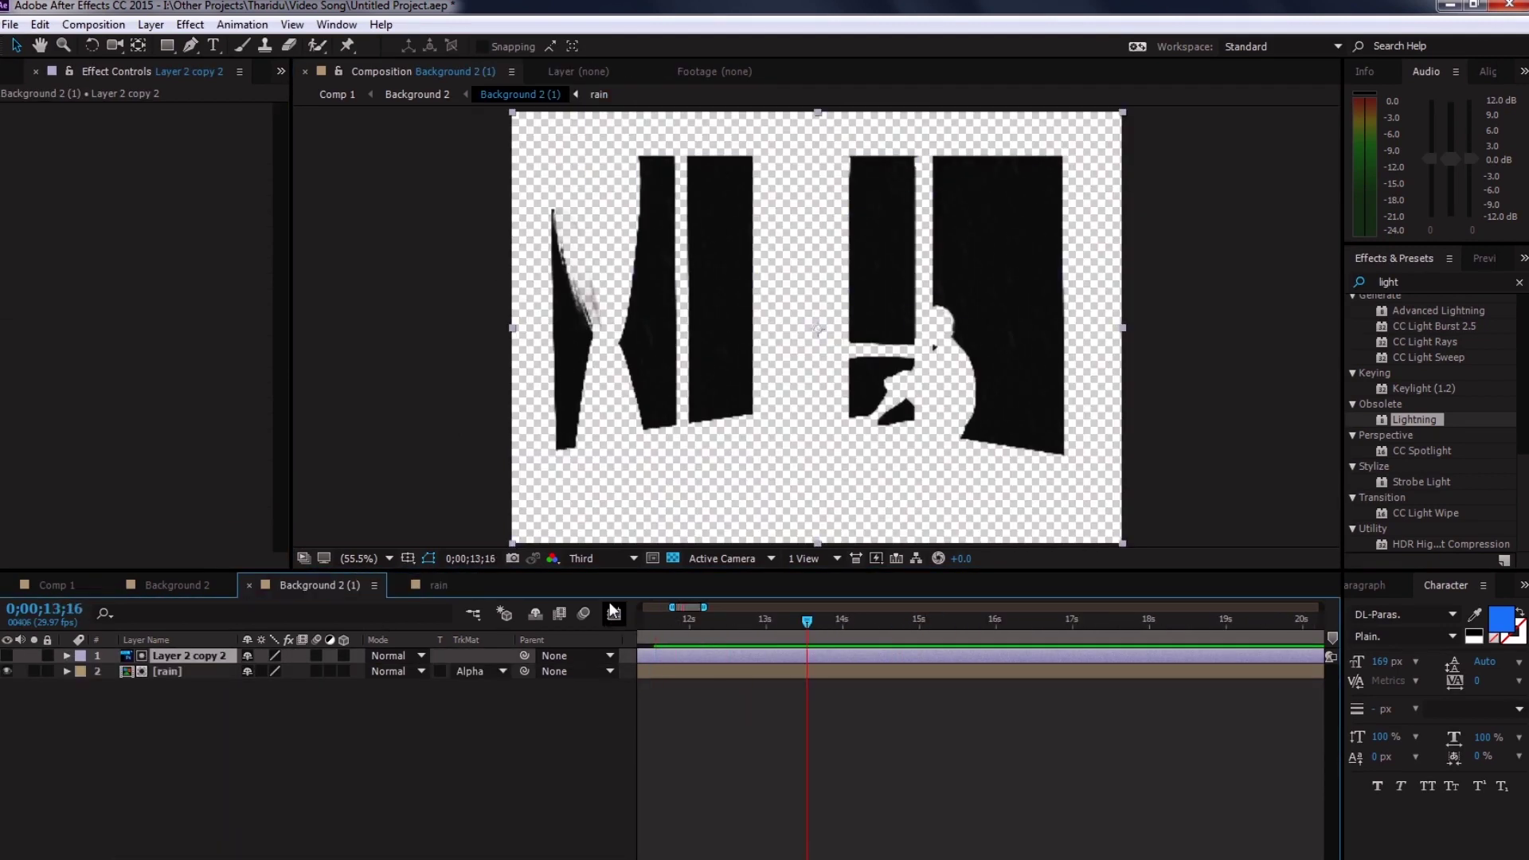
pyautogui.hotkey('shift', 'Escape')
pyautogui.hotkey('shift', 'Escape')
pyautogui.hotkey('shift', 'Escape')
pyautogui.moveTo(677, 619); pyautogui.dragTo(681, 621)
pyautogui.hotkey('shift', 'Escape')
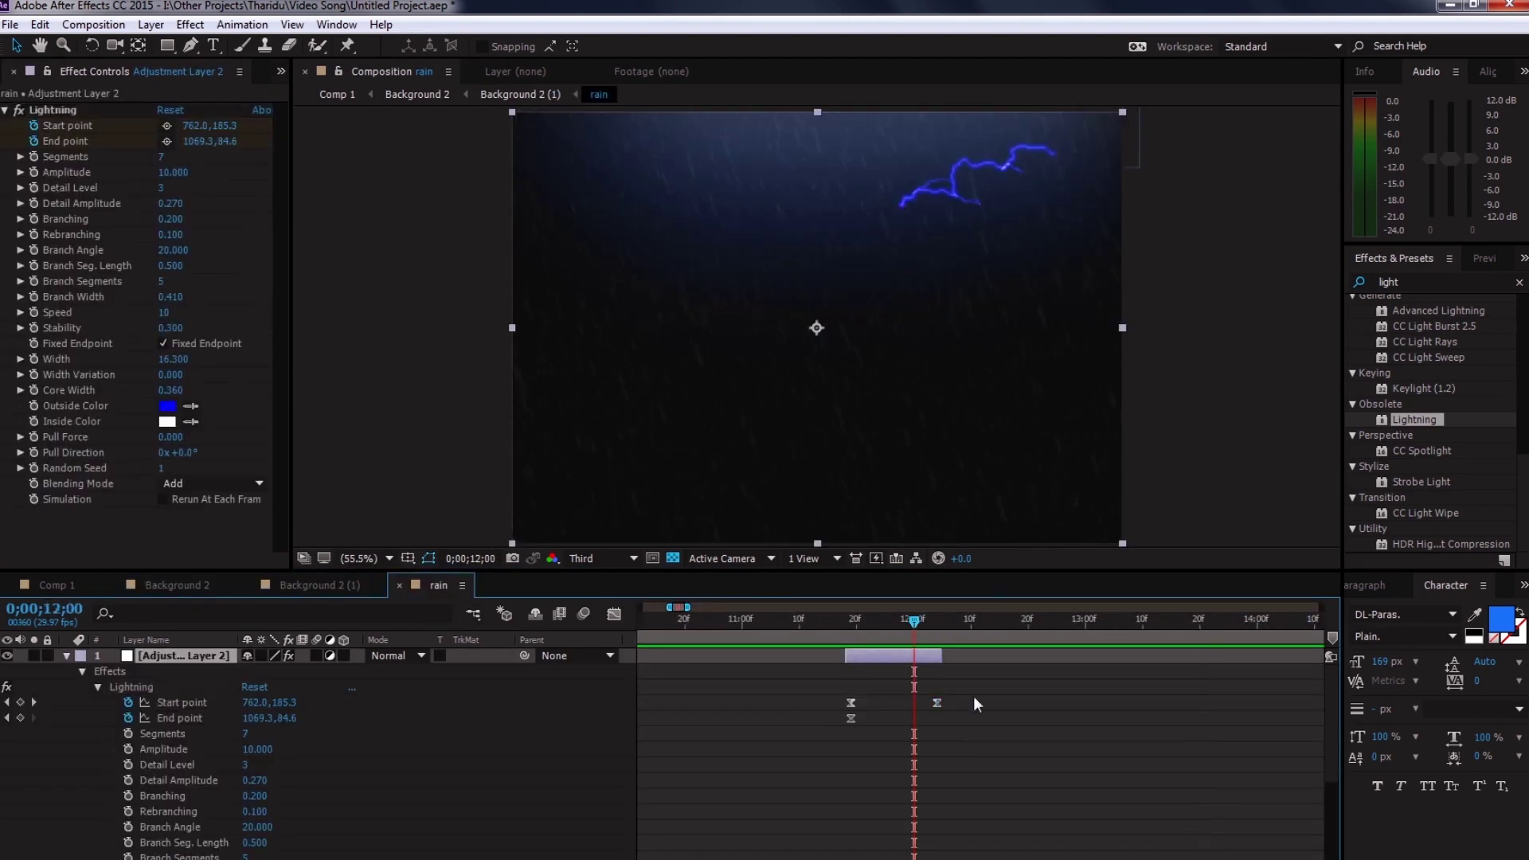
pyautogui.click(936, 703)
pyautogui.click(897, 621)
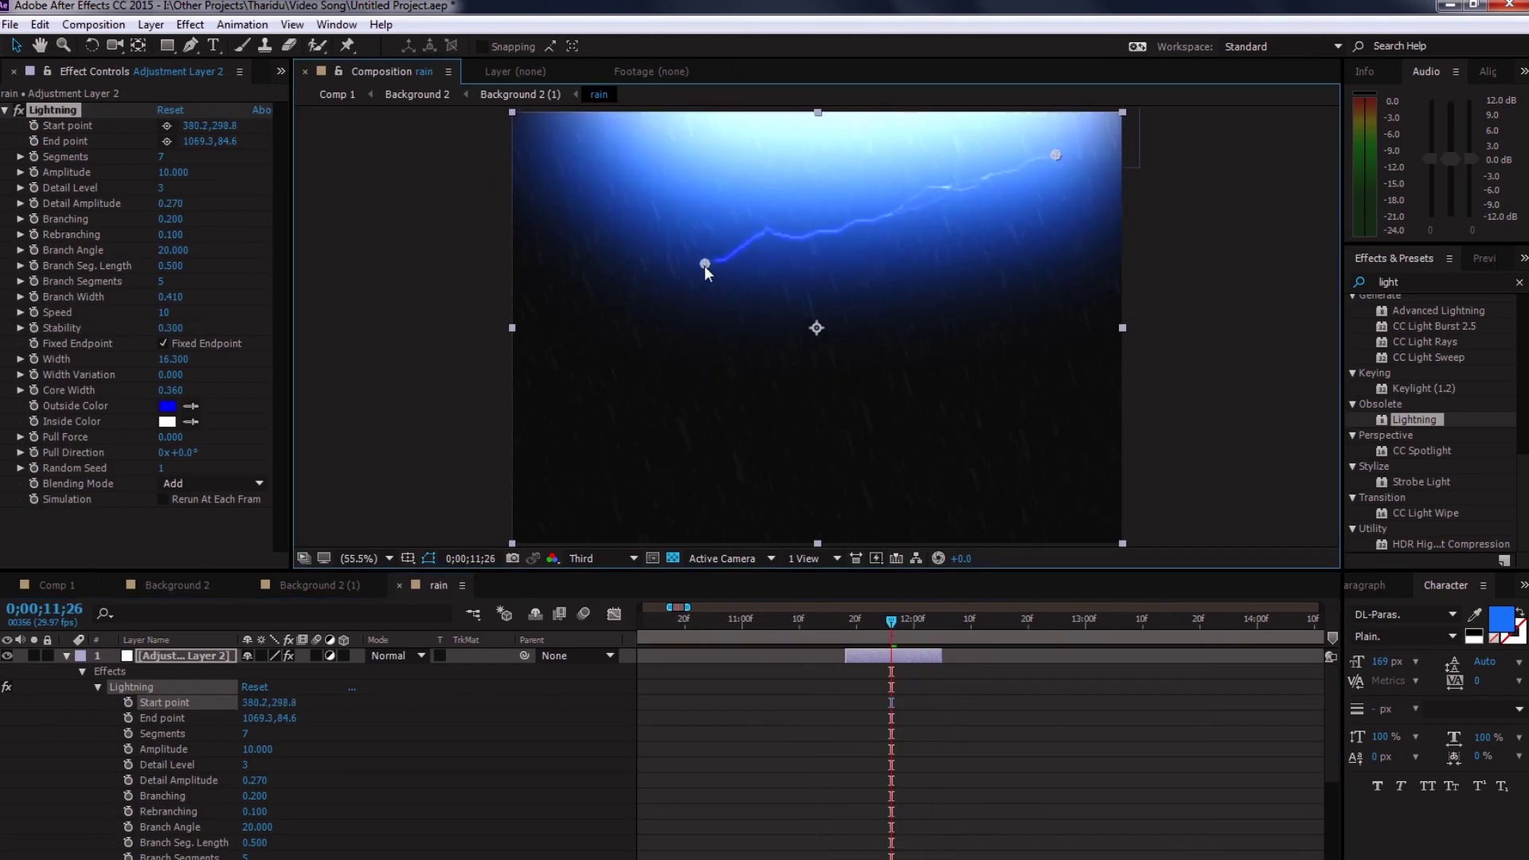
pyautogui.hotkey('shift', ',')
pyautogui.hotkey('shift', ',')
pyautogui.moveTo(680, 623); pyautogui.dragTo(676, 619)
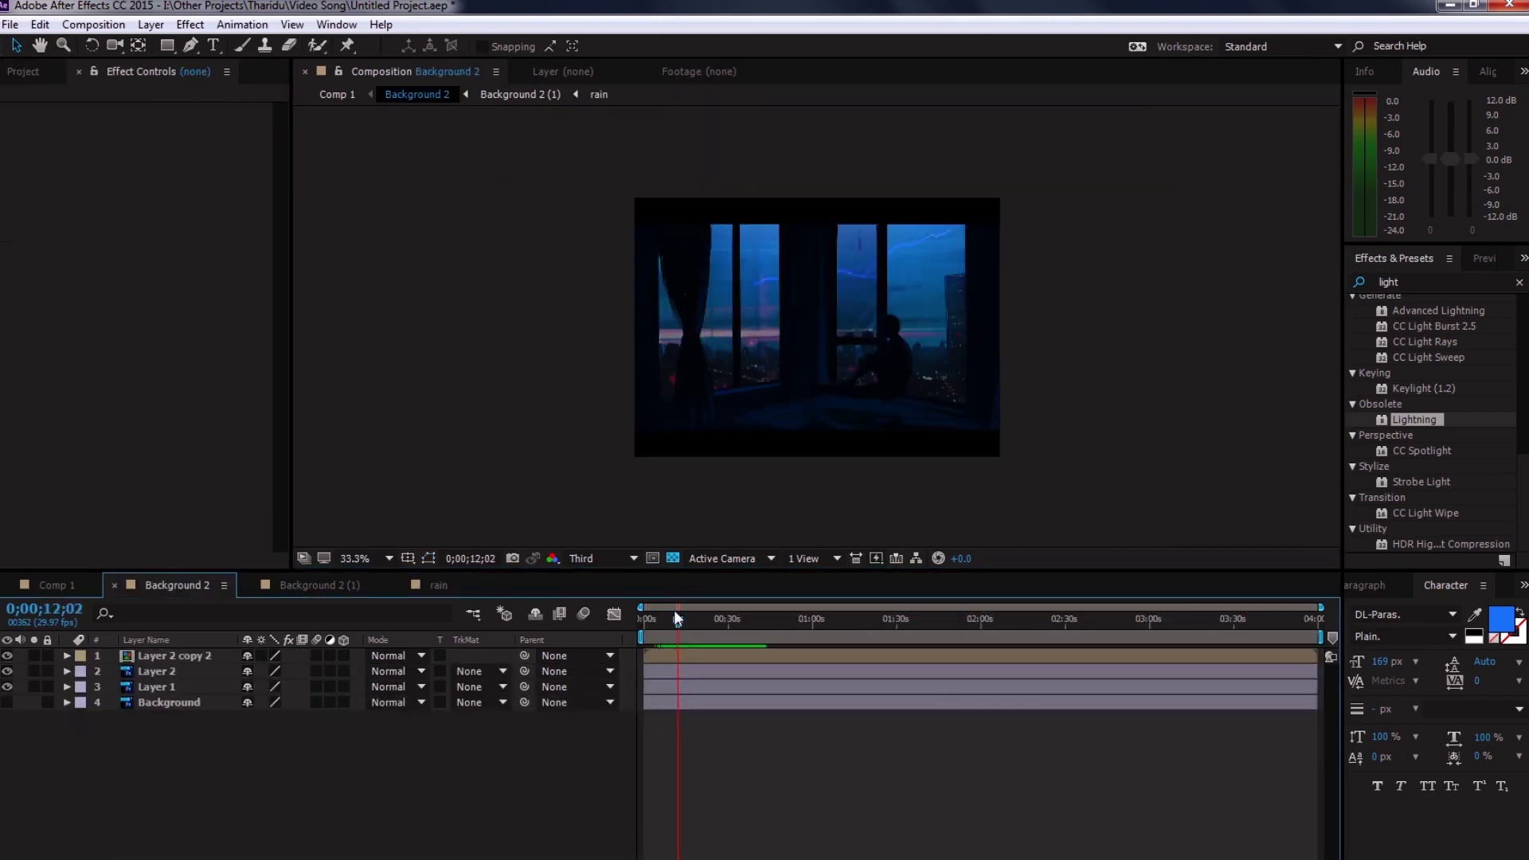
pyautogui.click(422, 586)
pyautogui.rightClick(430, 605)
# - Search the Effects & Presets panel for 'col', then clear the search
pyautogui.press('Escape')
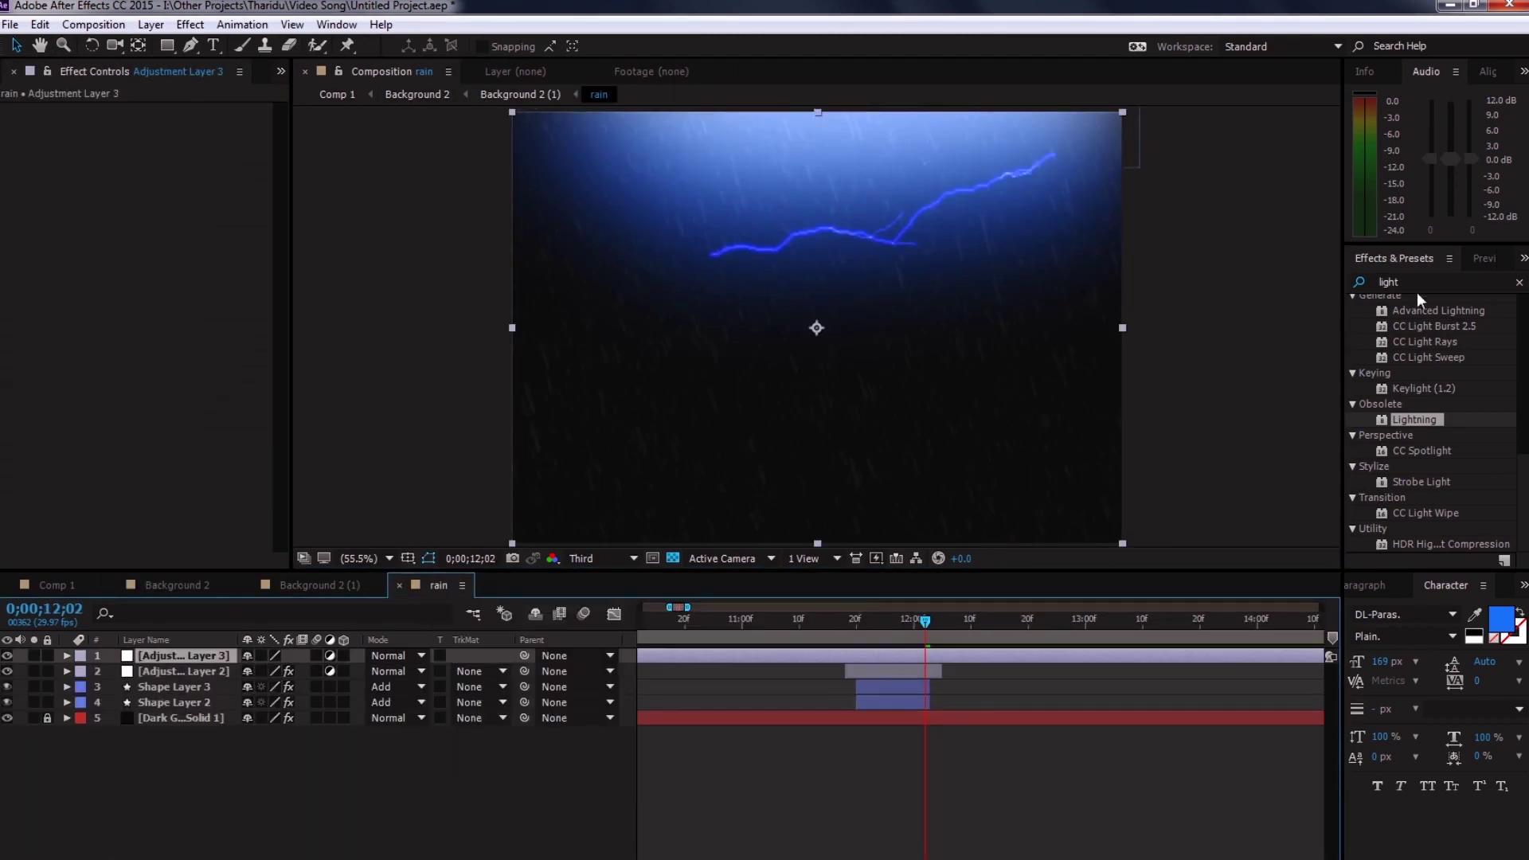
pyautogui.click(1402, 282)
pyautogui.write('col')
pyautogui.click(1519, 282)
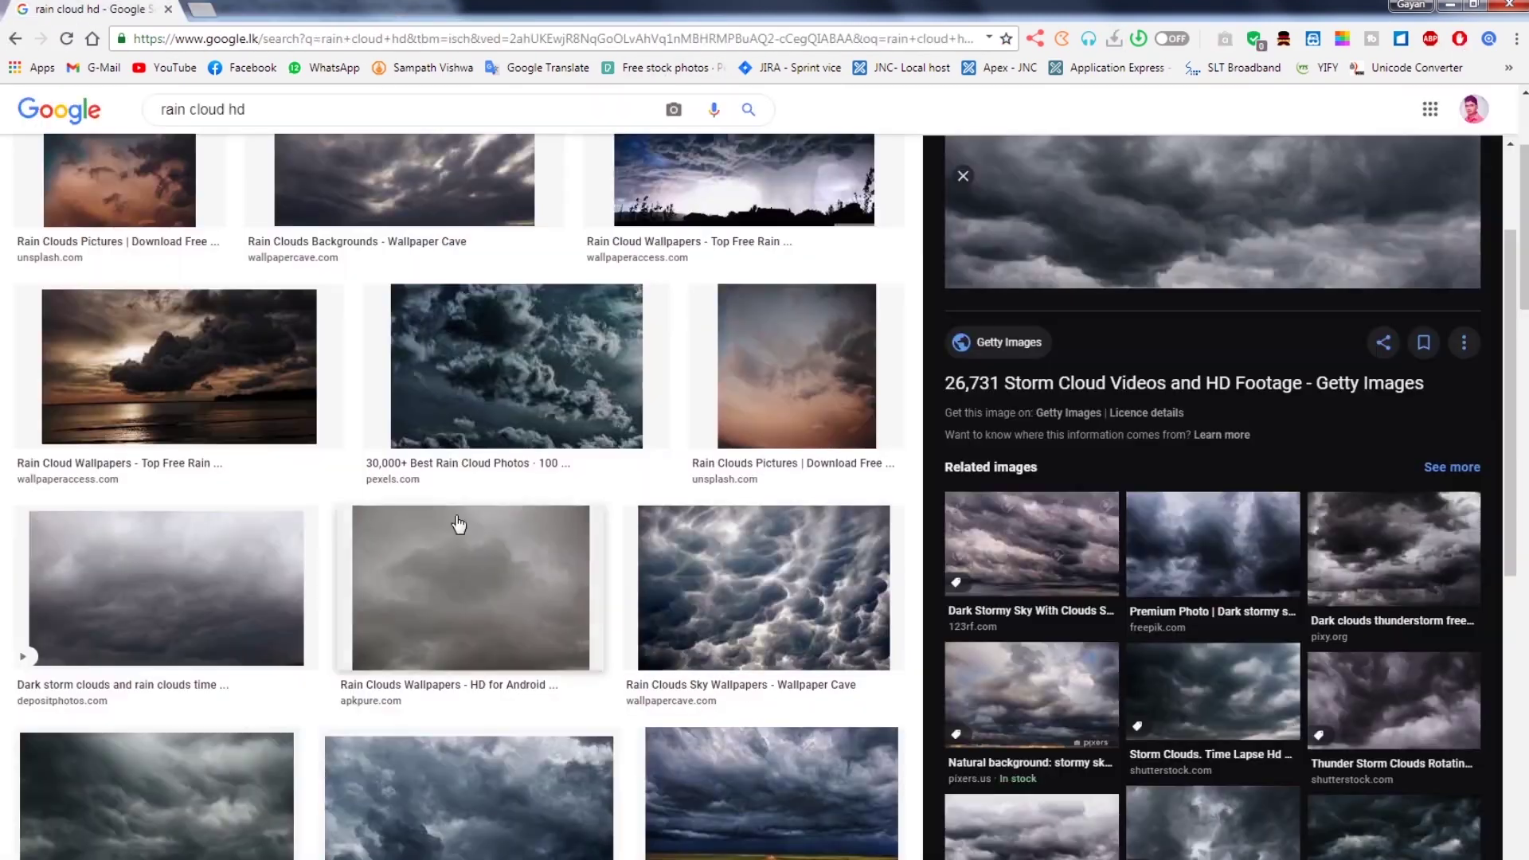
# - Save the storm-cloud preview image into the Video Song folder
pyautogui.rightClick(1177, 301)
pyautogui.click(1230, 462)
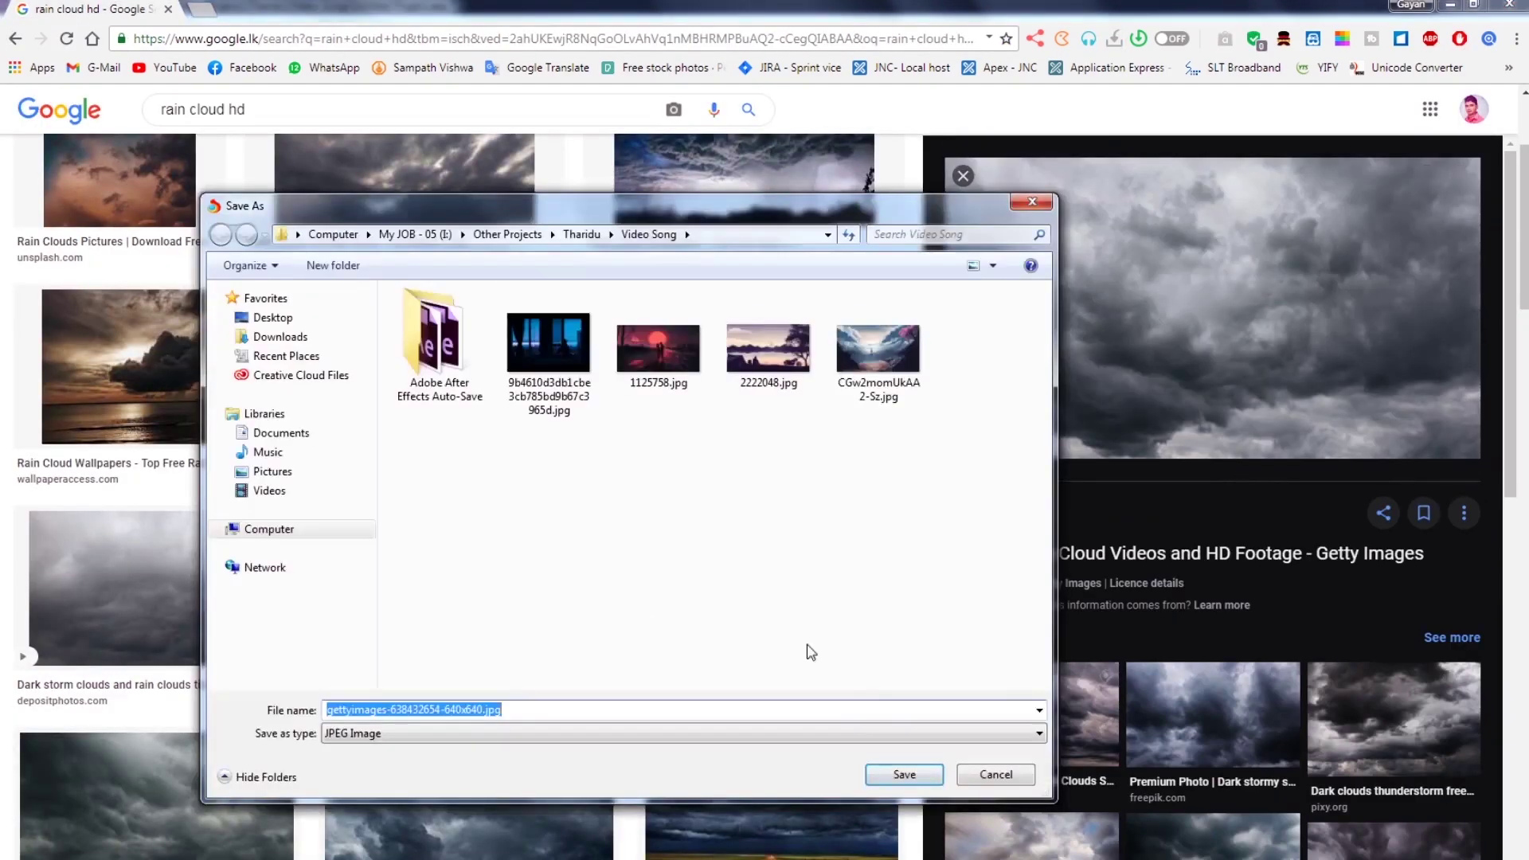
pyautogui.click(905, 775)
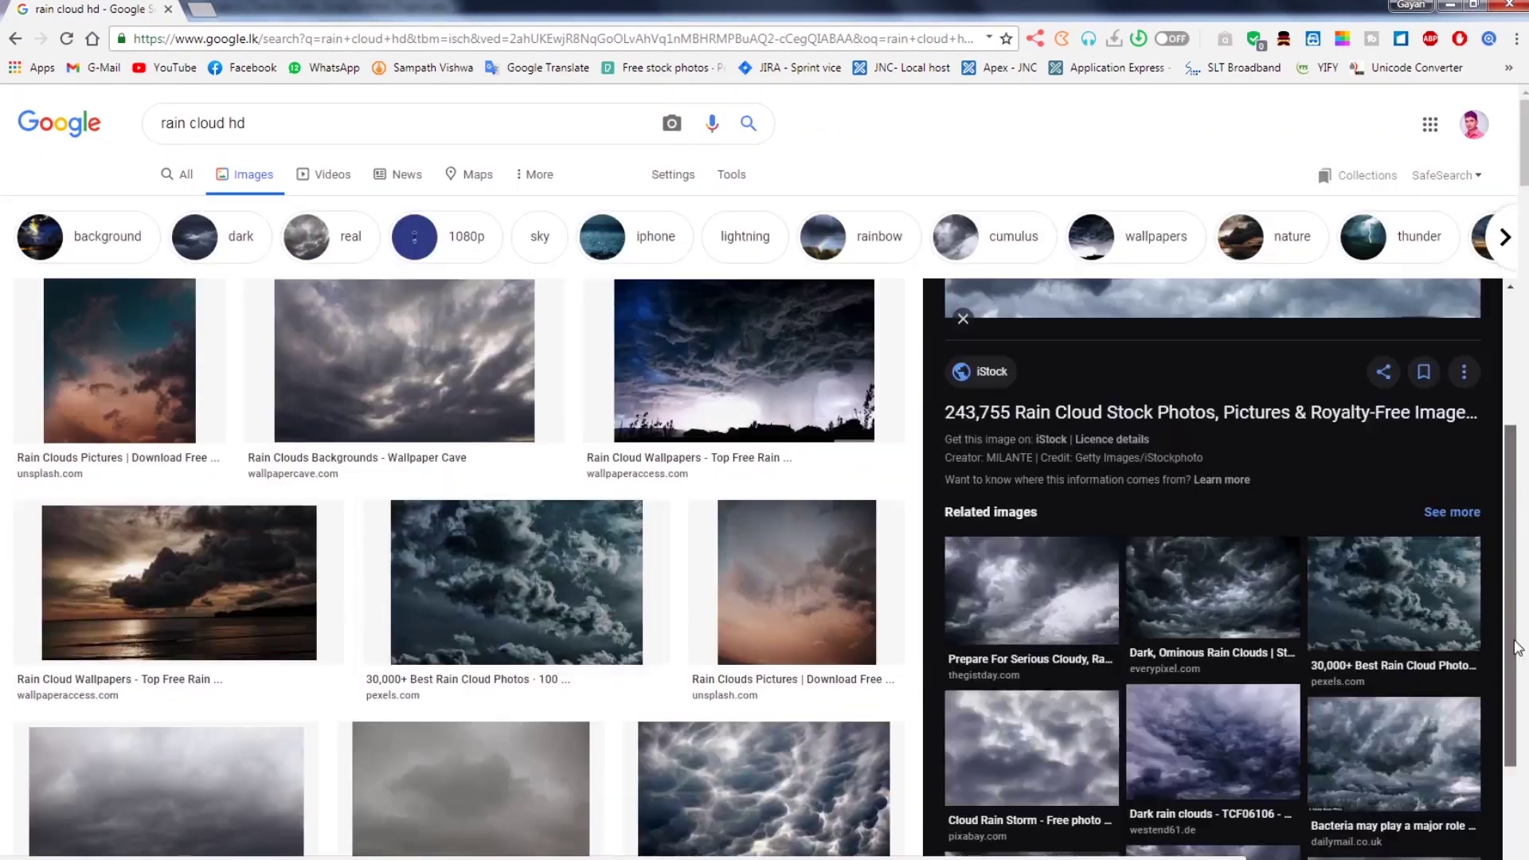
# - Search for 'rain cloud hd image' and scroll through the results
pyautogui.click(276, 121)
pyautogui.write('image')
pyautogui.press('Return')
pyautogui.scroll(-5, 341, 409)
pyautogui.scroll(-5, 796, 398)
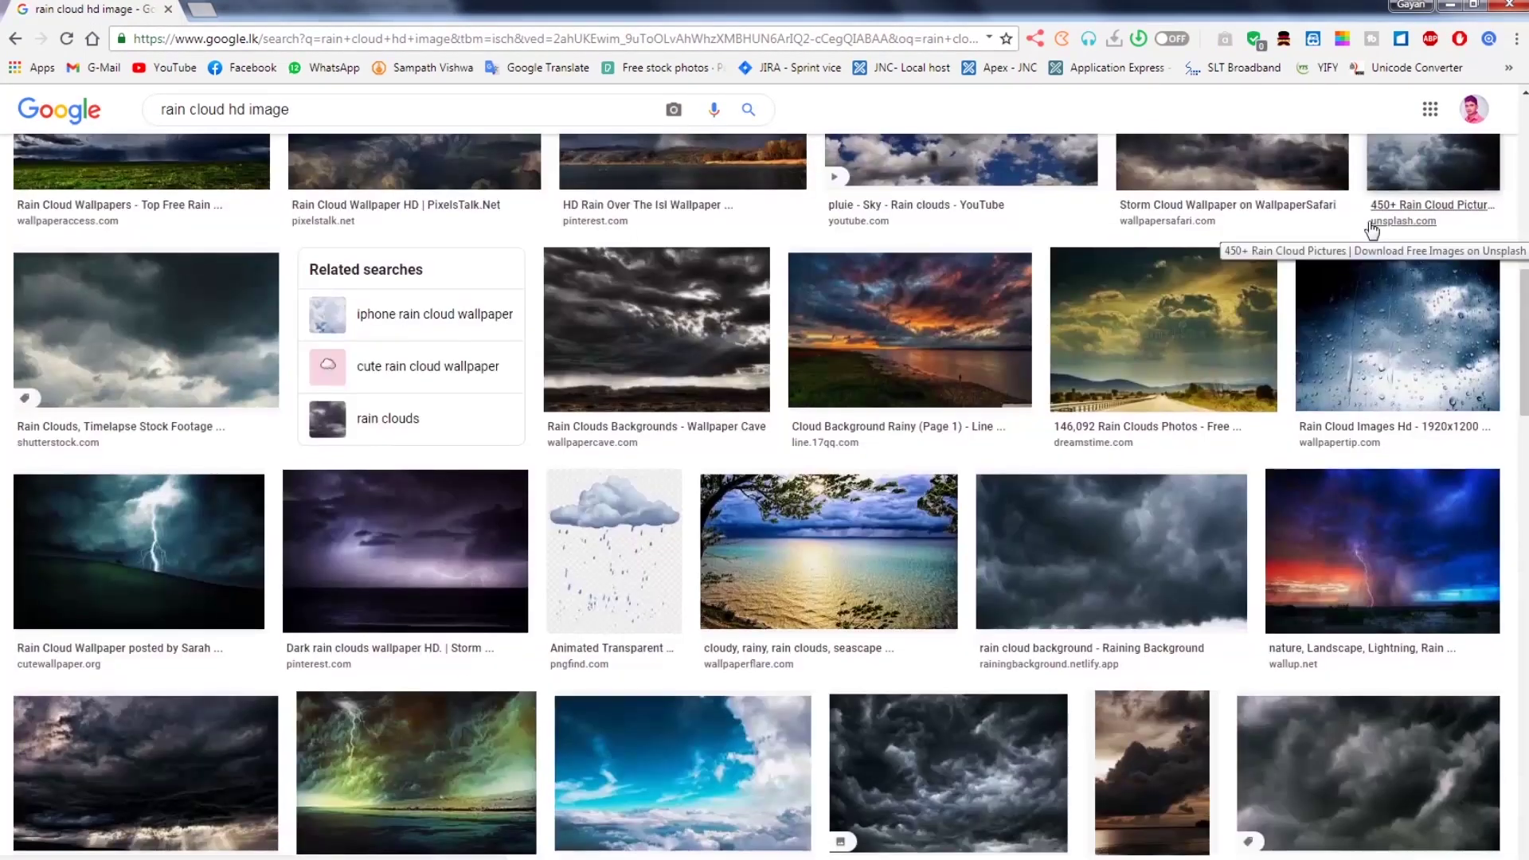
pyautogui.scroll(-5, 796, 398)
pyautogui.scroll(-5, 765, 494)
pyautogui.scroll(-3, 765, 493)
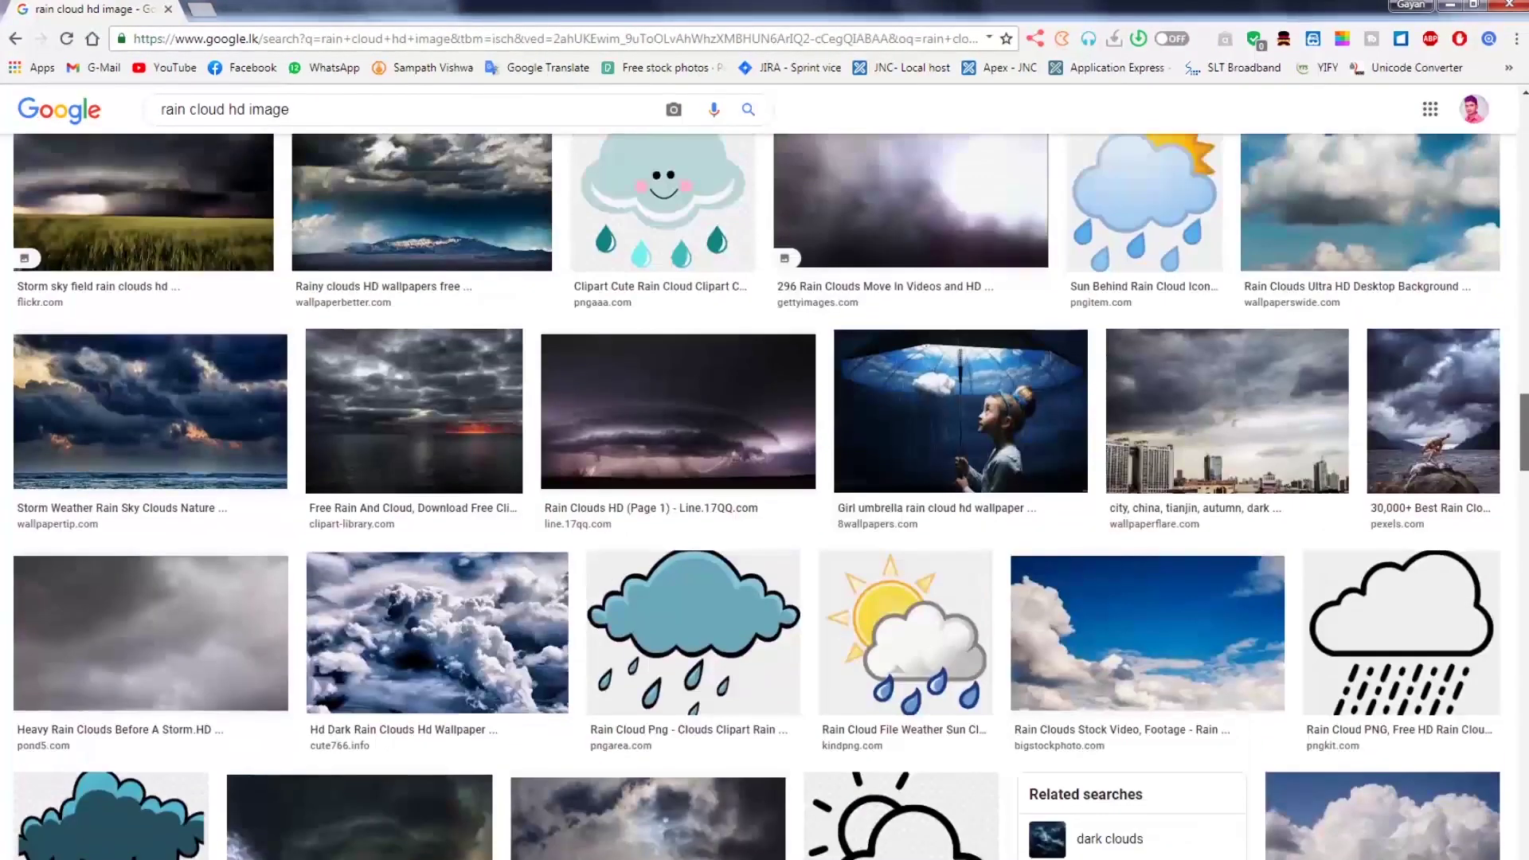
pyautogui.scroll(-5, 764, 494)
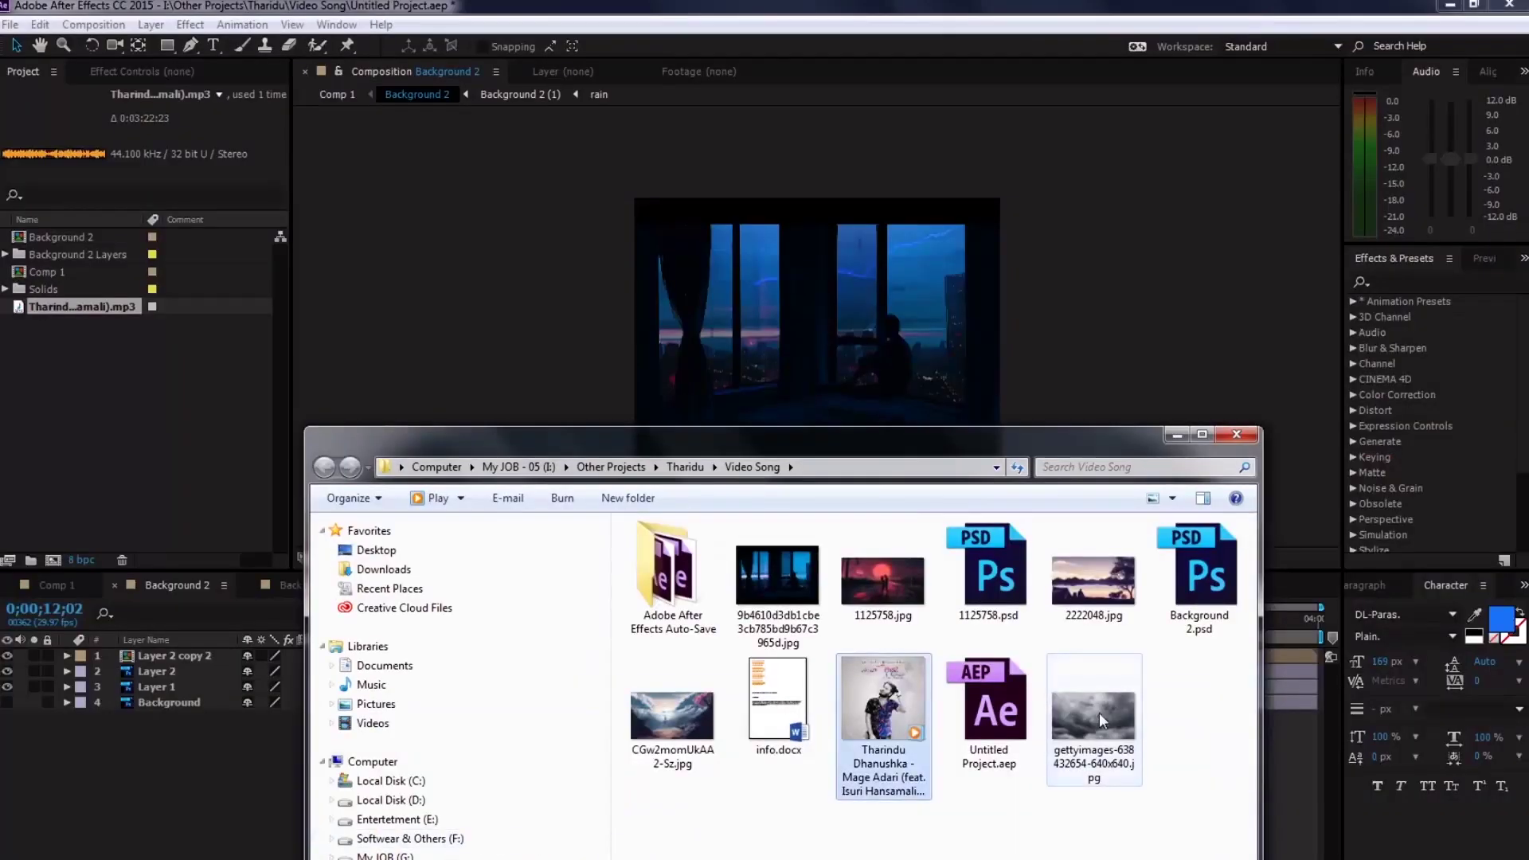
# - Import the cloud photo into the rain comp, scale it to 189%, and move it to the top
pyautogui.moveTo(1096, 701); pyautogui.dragTo(179, 451)
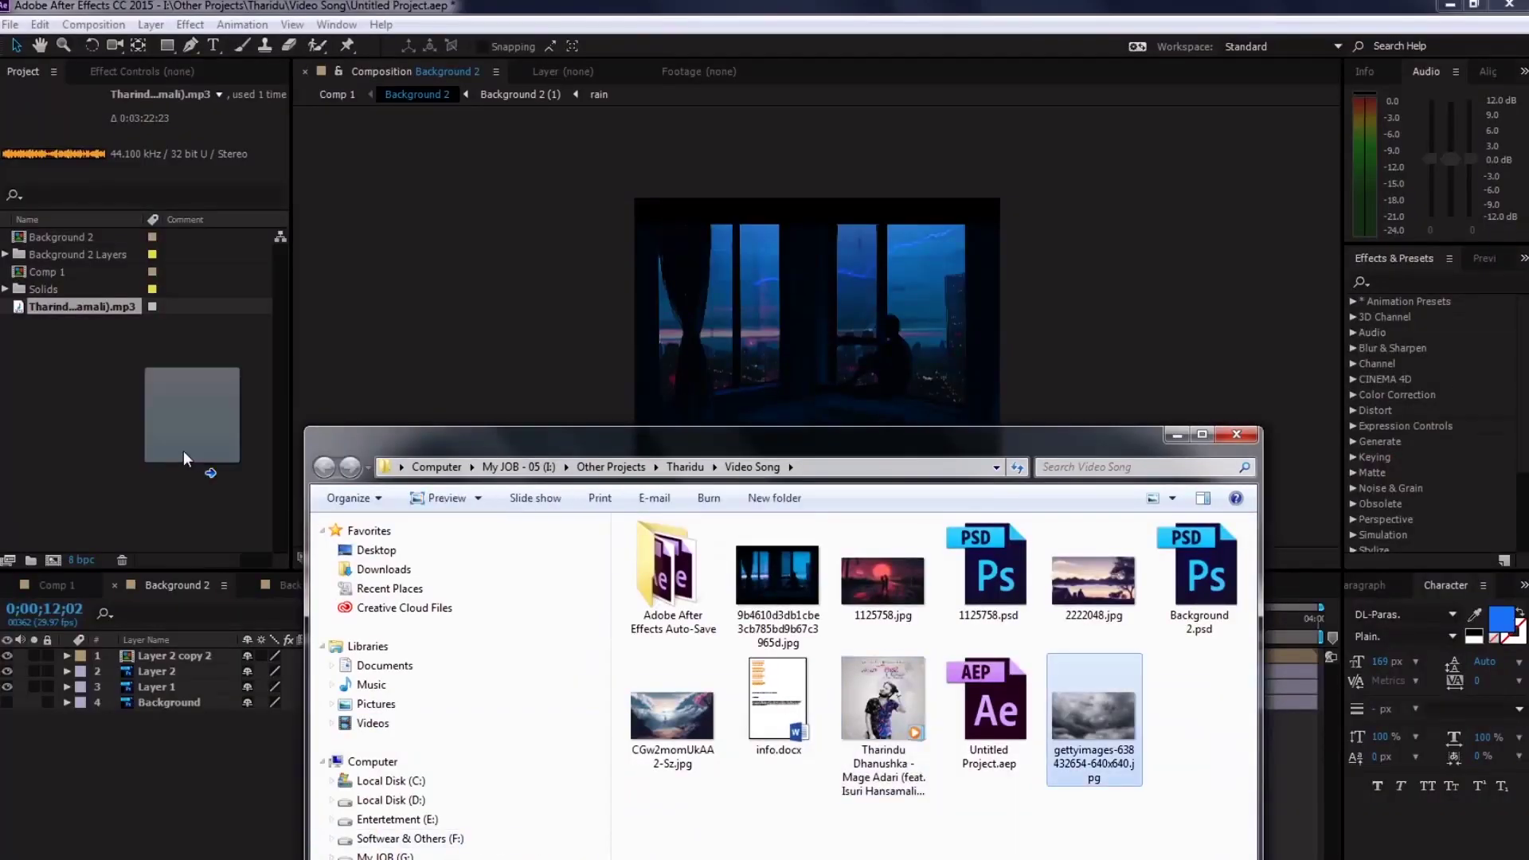
pyautogui.moveTo(80, 289); pyautogui.dragTo(59, 675)
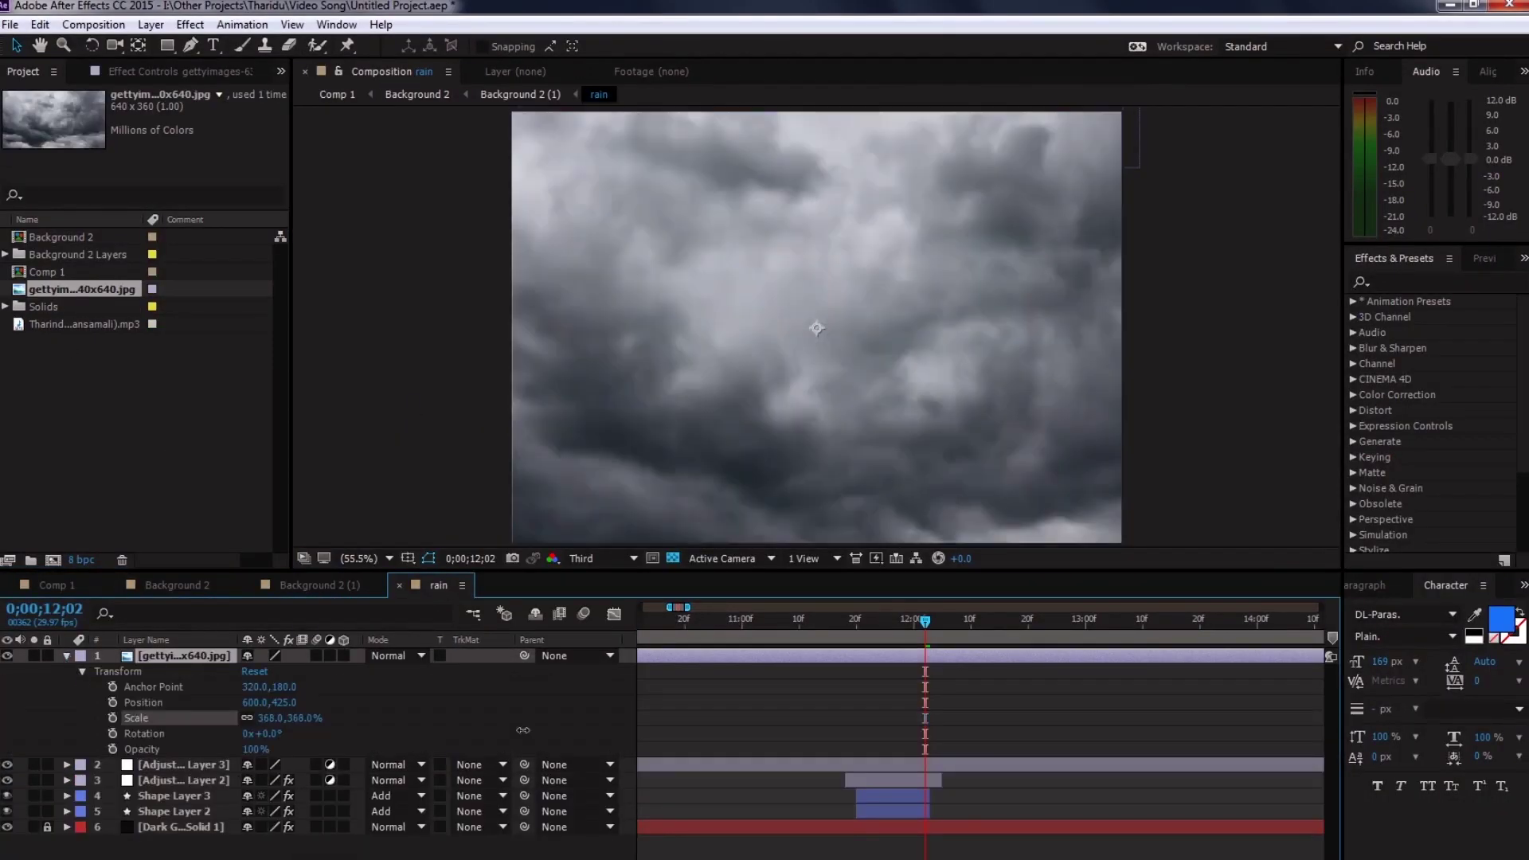
pyautogui.moveTo(290, 717); pyautogui.dragTo(456, 709)
pyautogui.moveTo(757, 328); pyautogui.dragTo(760, 189)
# - Apply the Distort > Turbulent Displace effect to the cloud layer
pyautogui.click(151, 24)
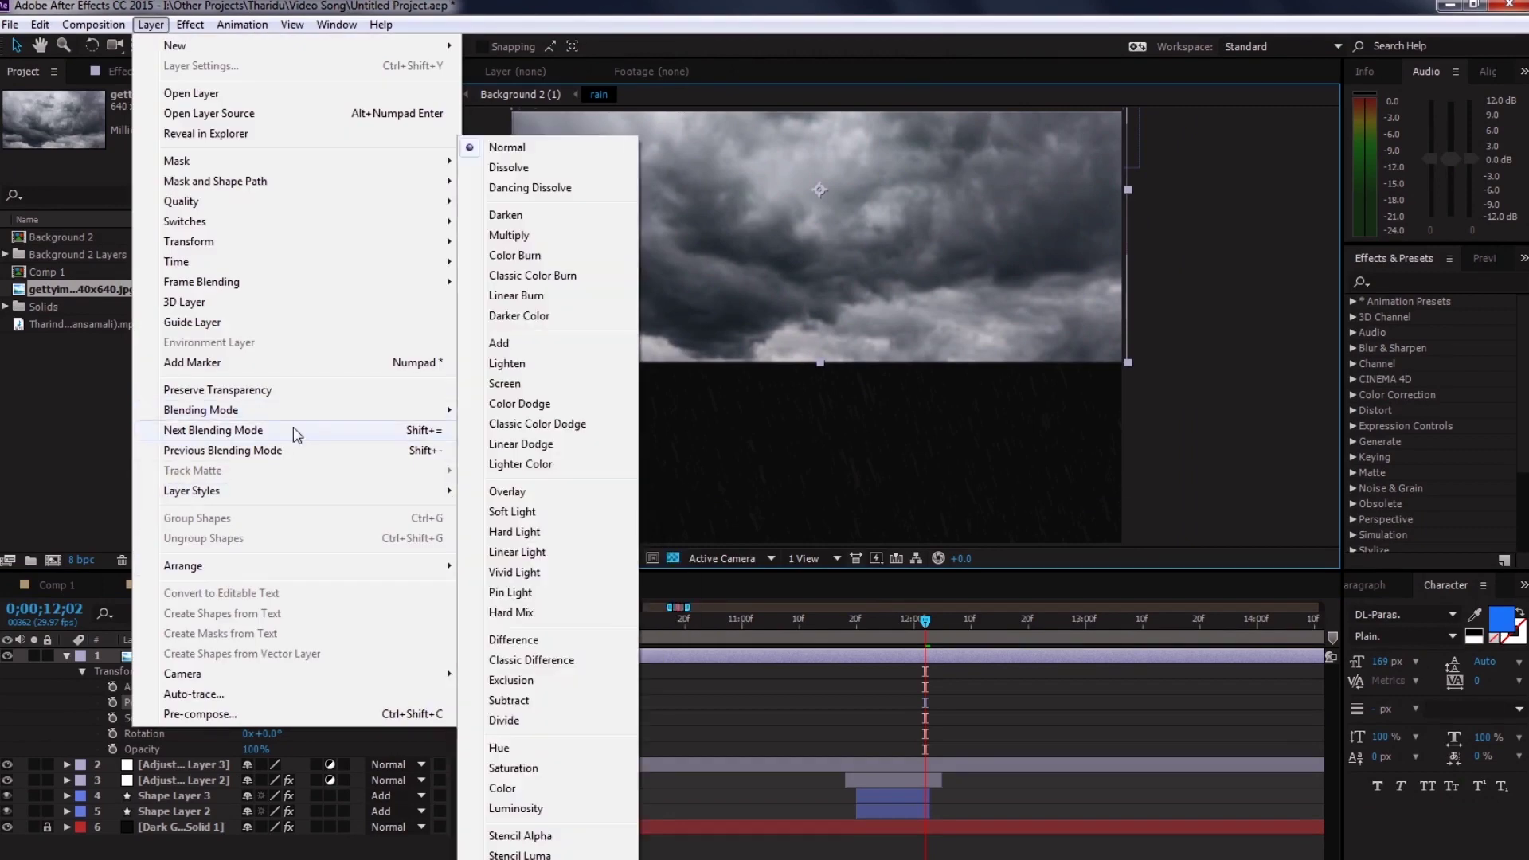
pyautogui.moveTo(190, 23)
pyautogui.moveTo(281, 497)
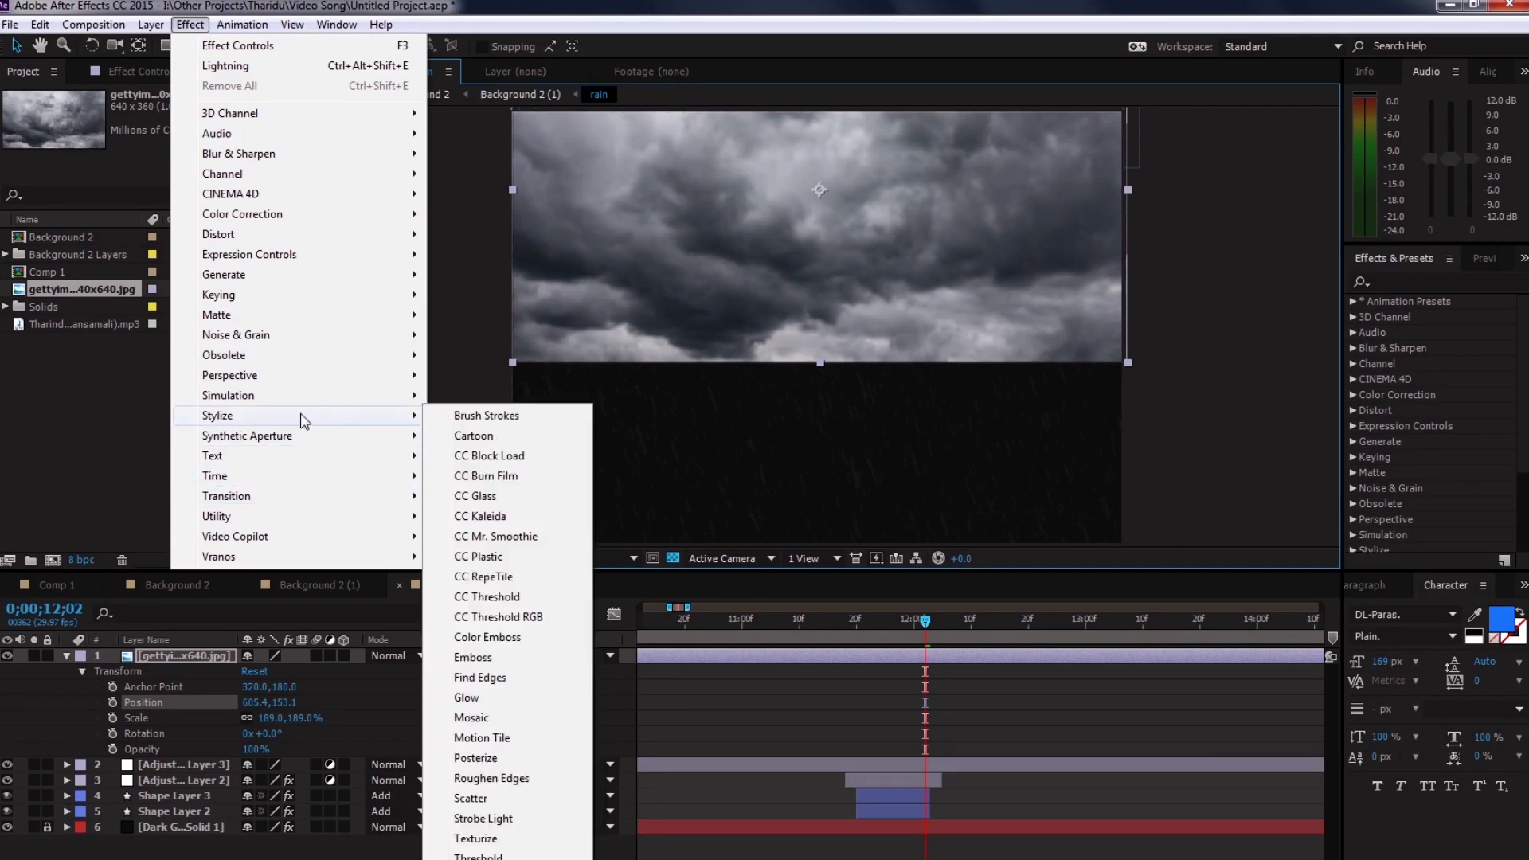
pyautogui.moveTo(309, 385)
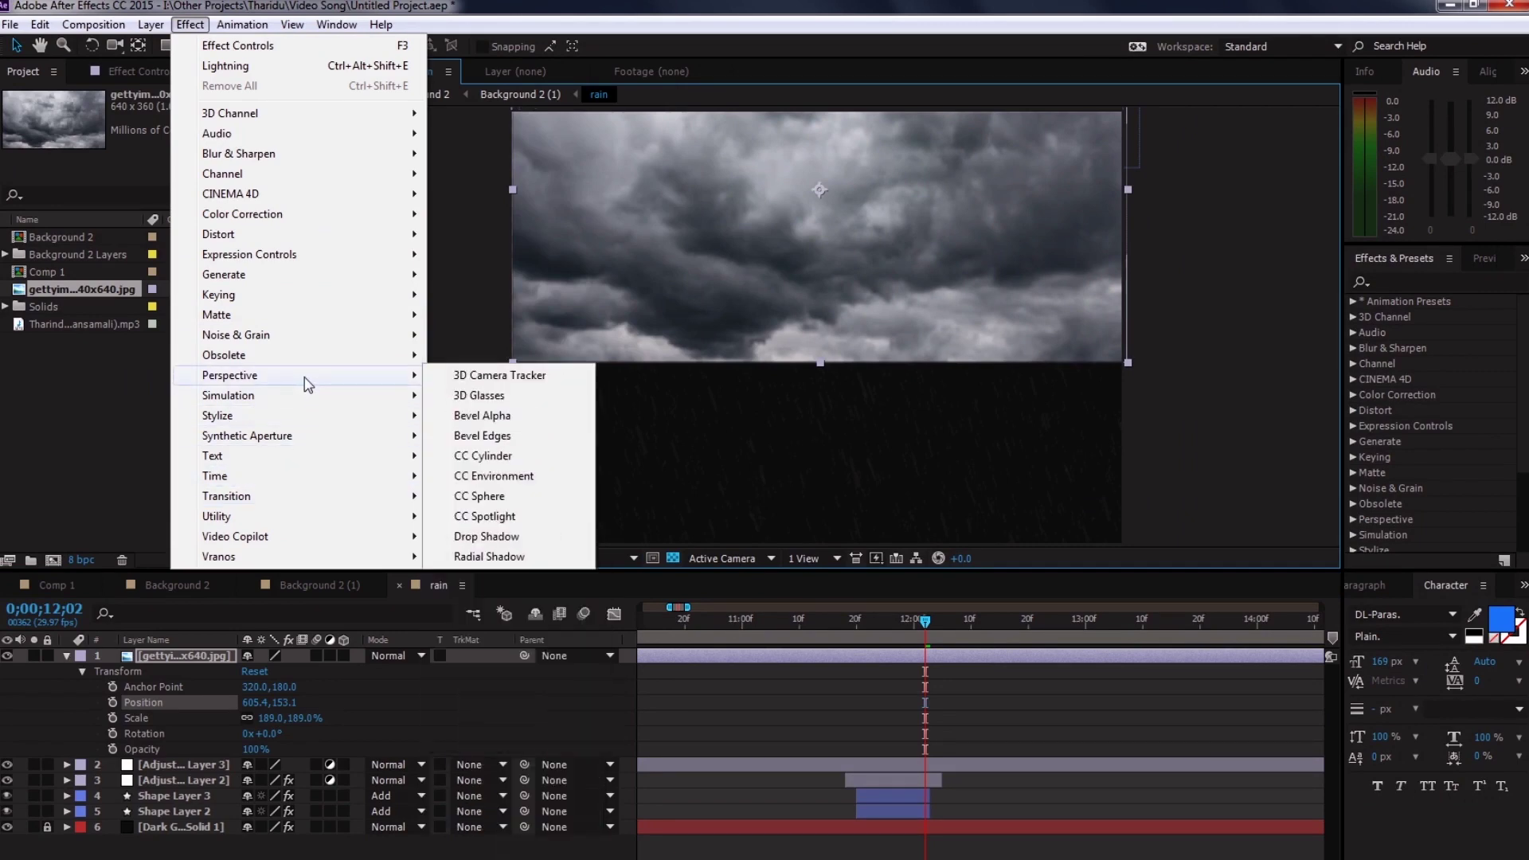
pyautogui.moveTo(239, 234)
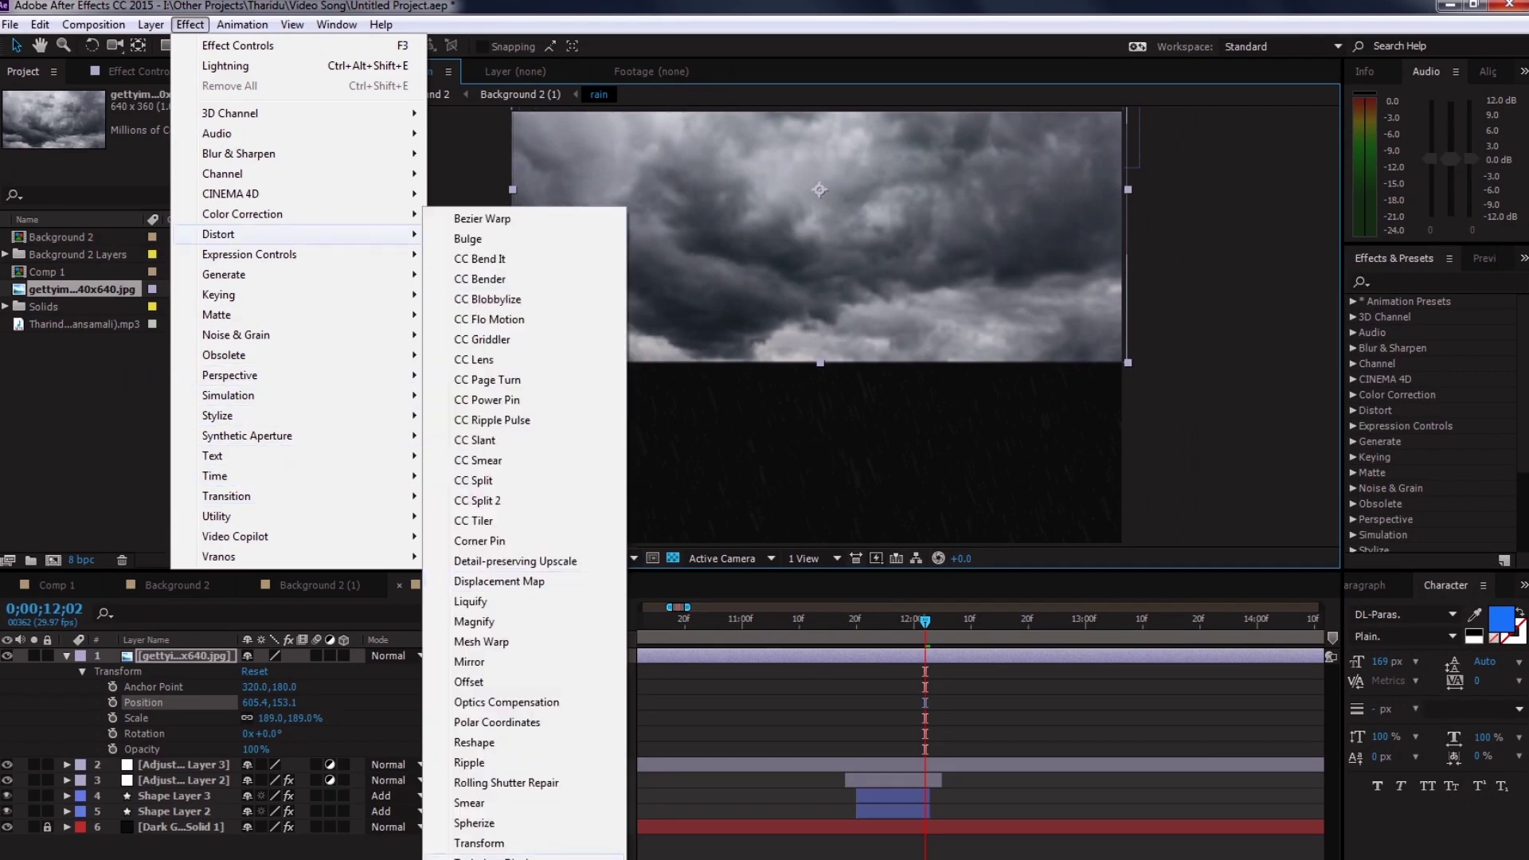
pyautogui.click(486, 844)
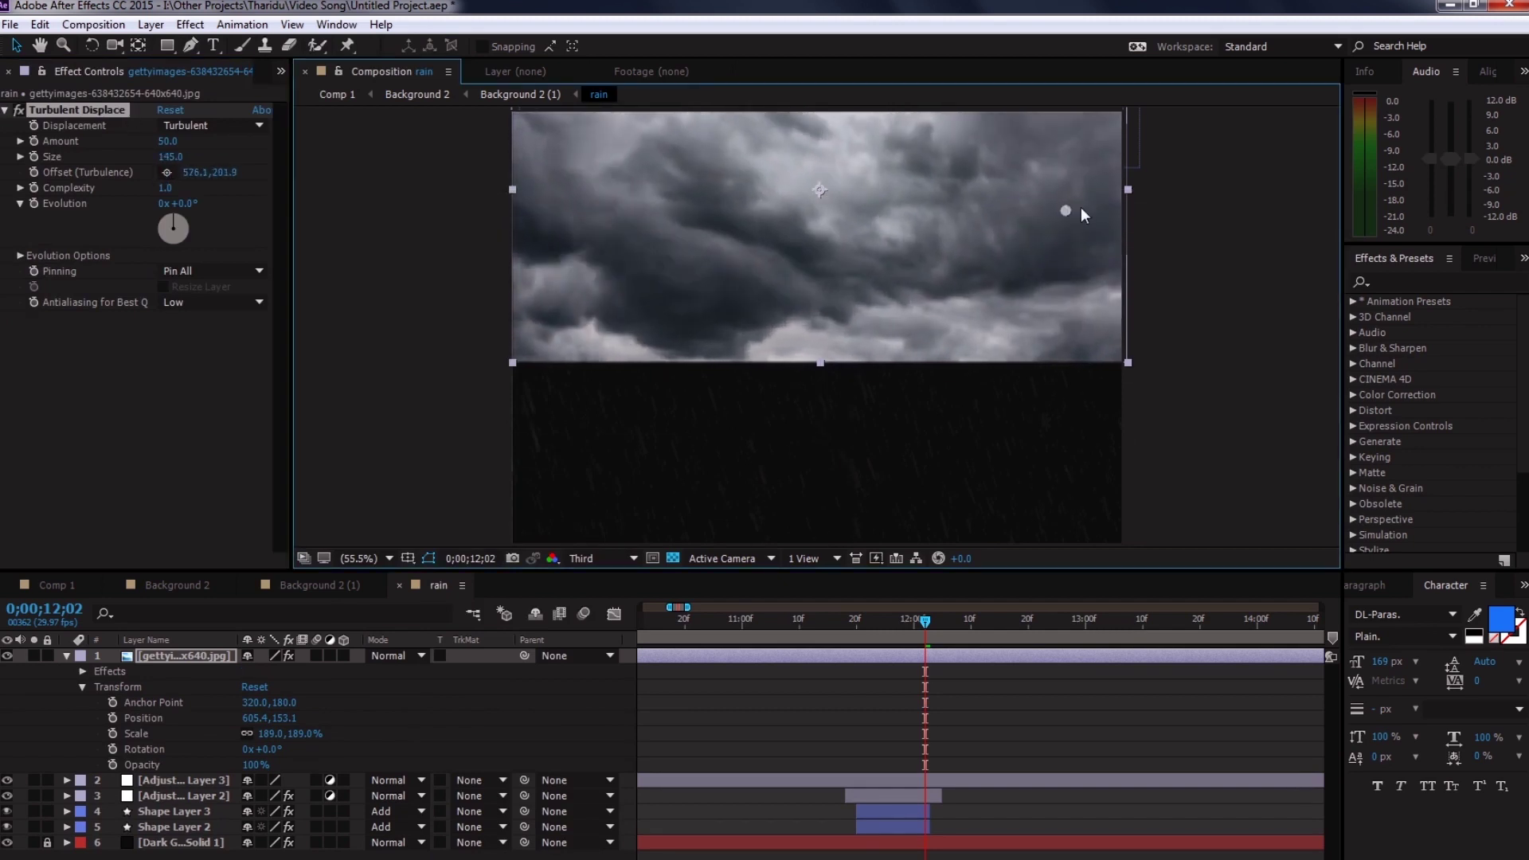
# - Shift the clouds' Turbulent Displace offset and erase the layer's lower edge with the Eraser
pyautogui.moveTo(866, 429); pyautogui.dragTo(738, 433)
pyautogui.doubleClick(738, 434)
pyautogui.hotkey('ctrl', 'b')
pyautogui.click(1387, 586)
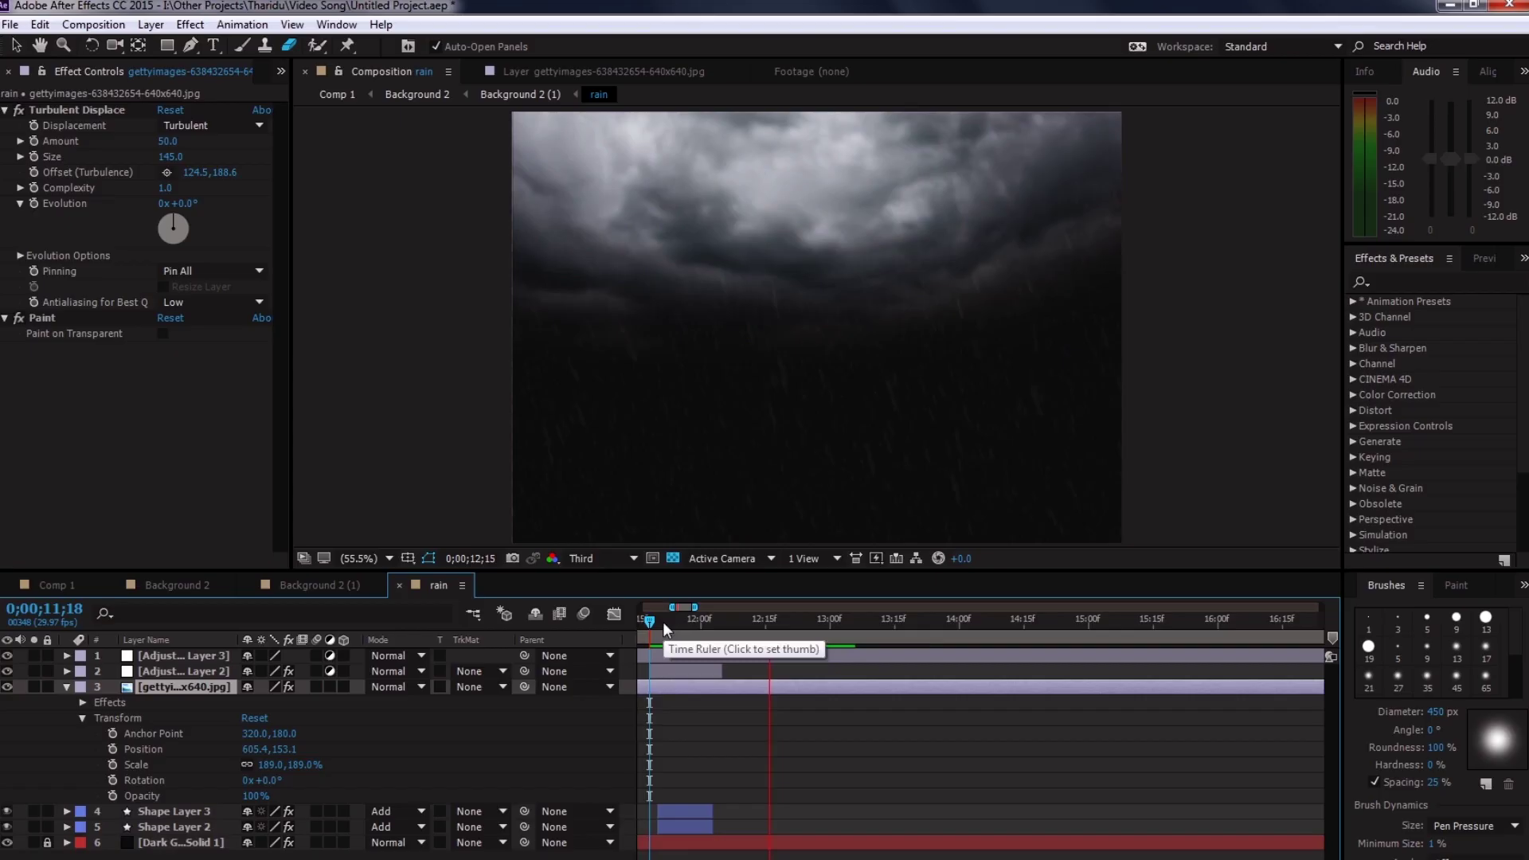
pyautogui.moveTo(662, 621); pyautogui.dragTo(743, 642)
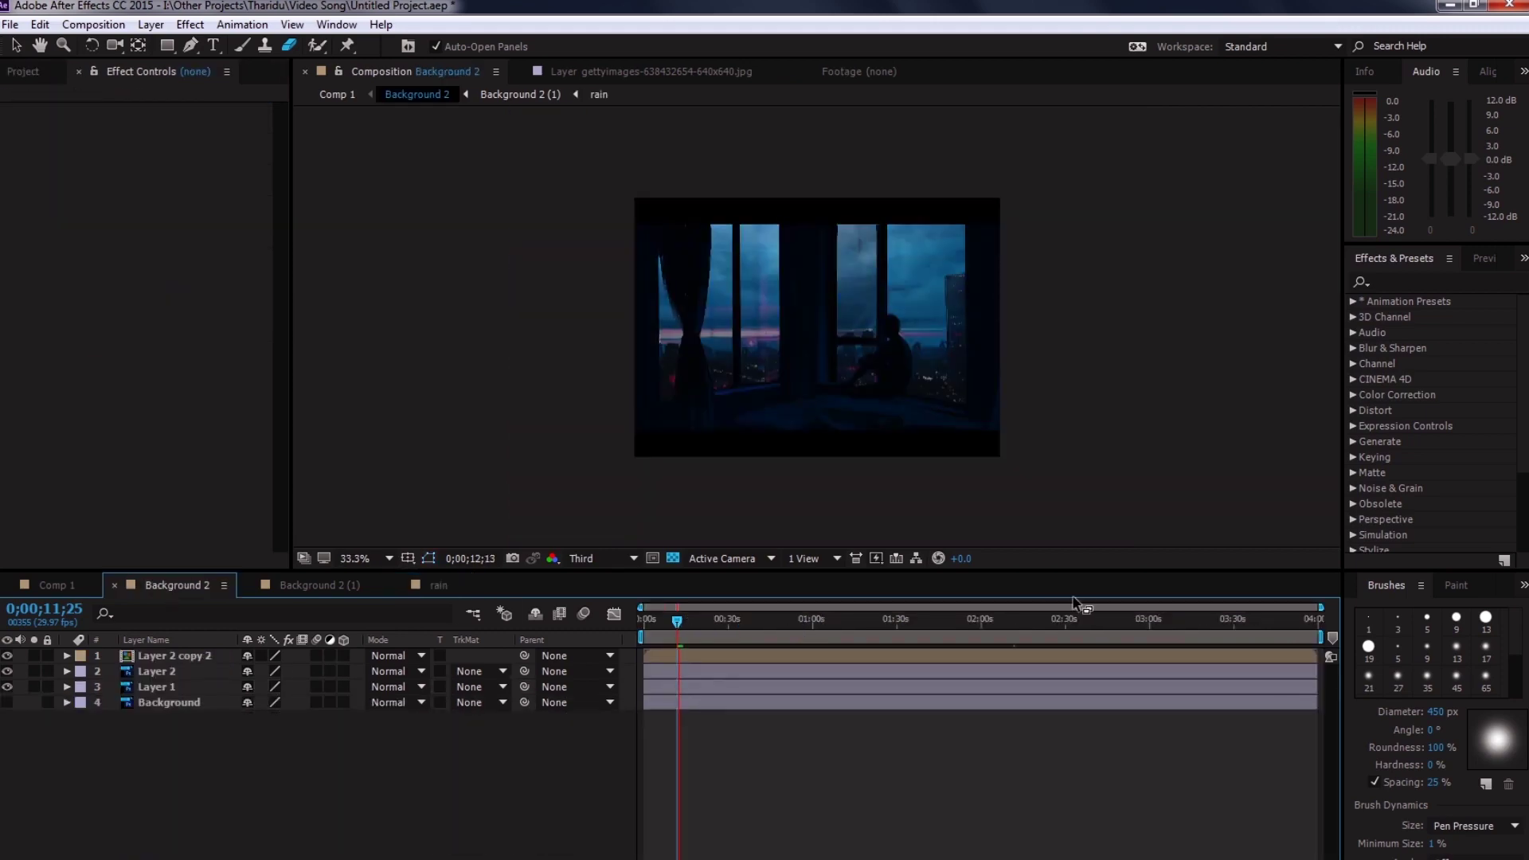
# - Try several blend modes on Layer 2 copy 2, settling on Hard Light at 75% opacity
pyautogui.click(324, 585)
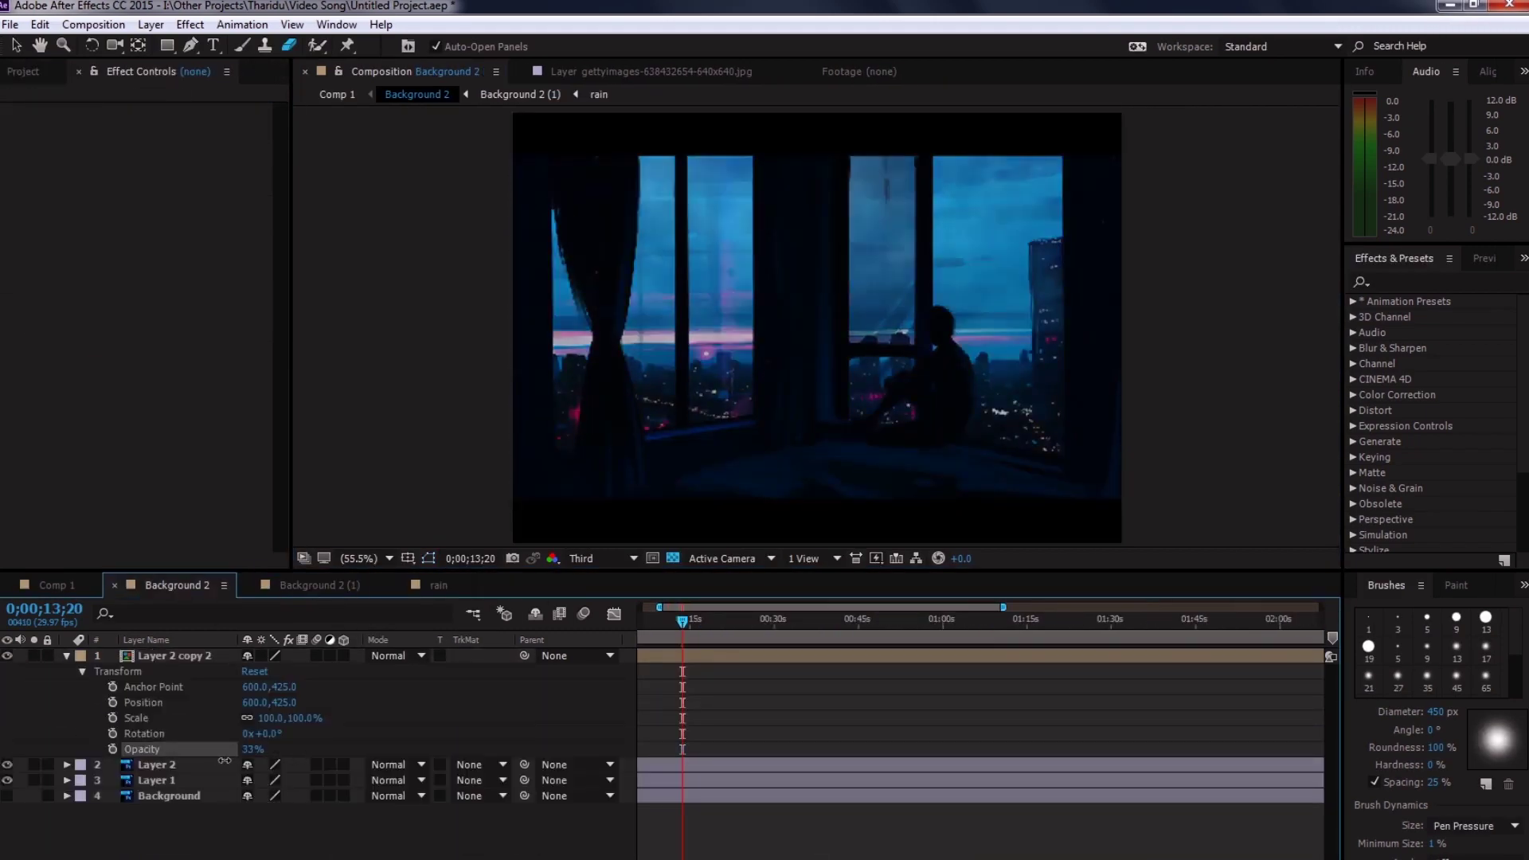
pyautogui.click(398, 656)
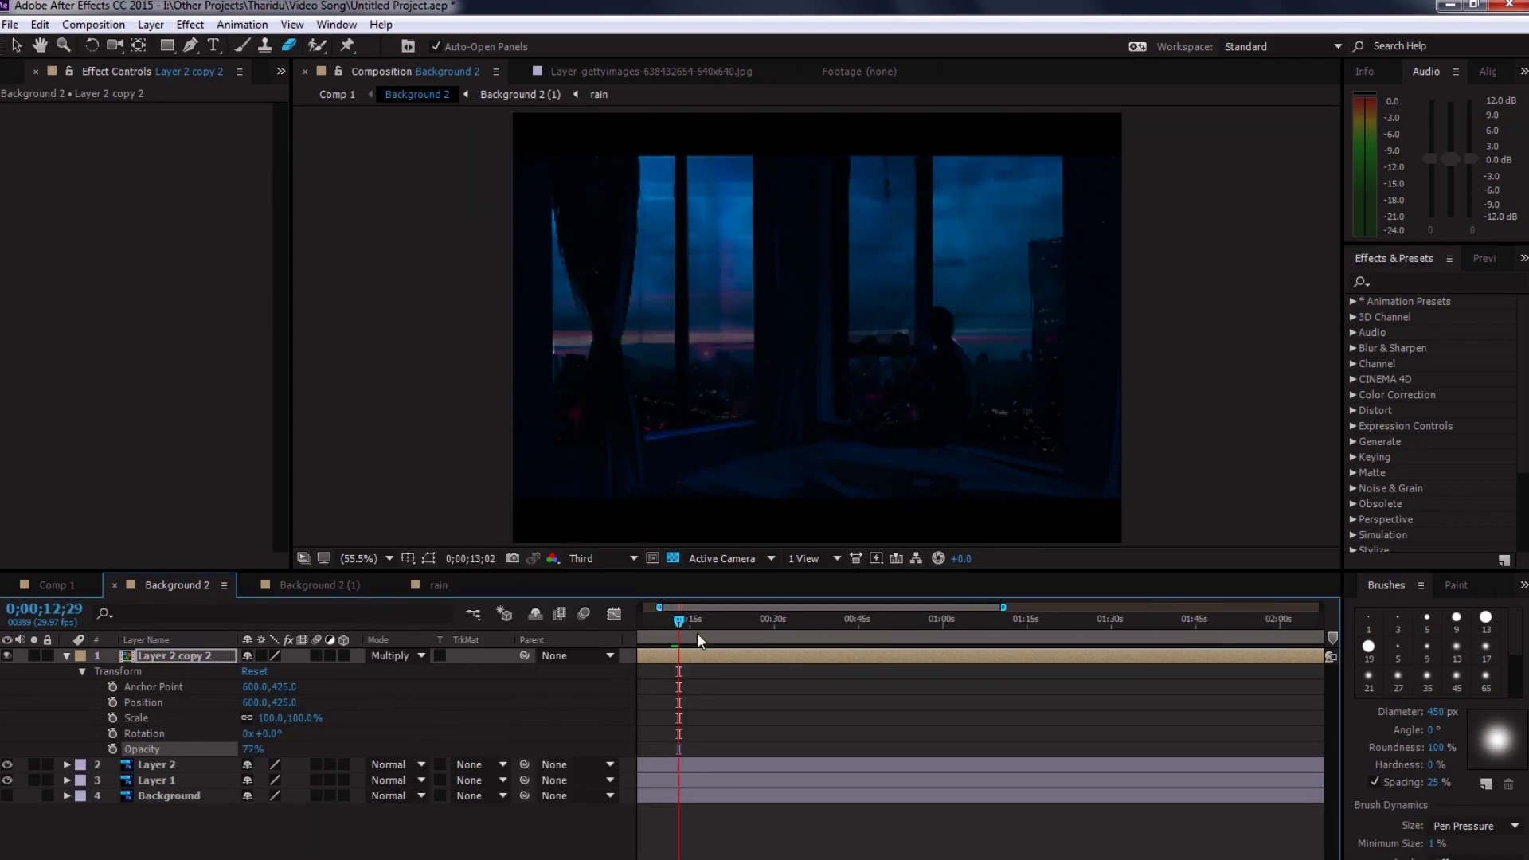
pyautogui.click(398, 655)
pyautogui.click(510, 325)
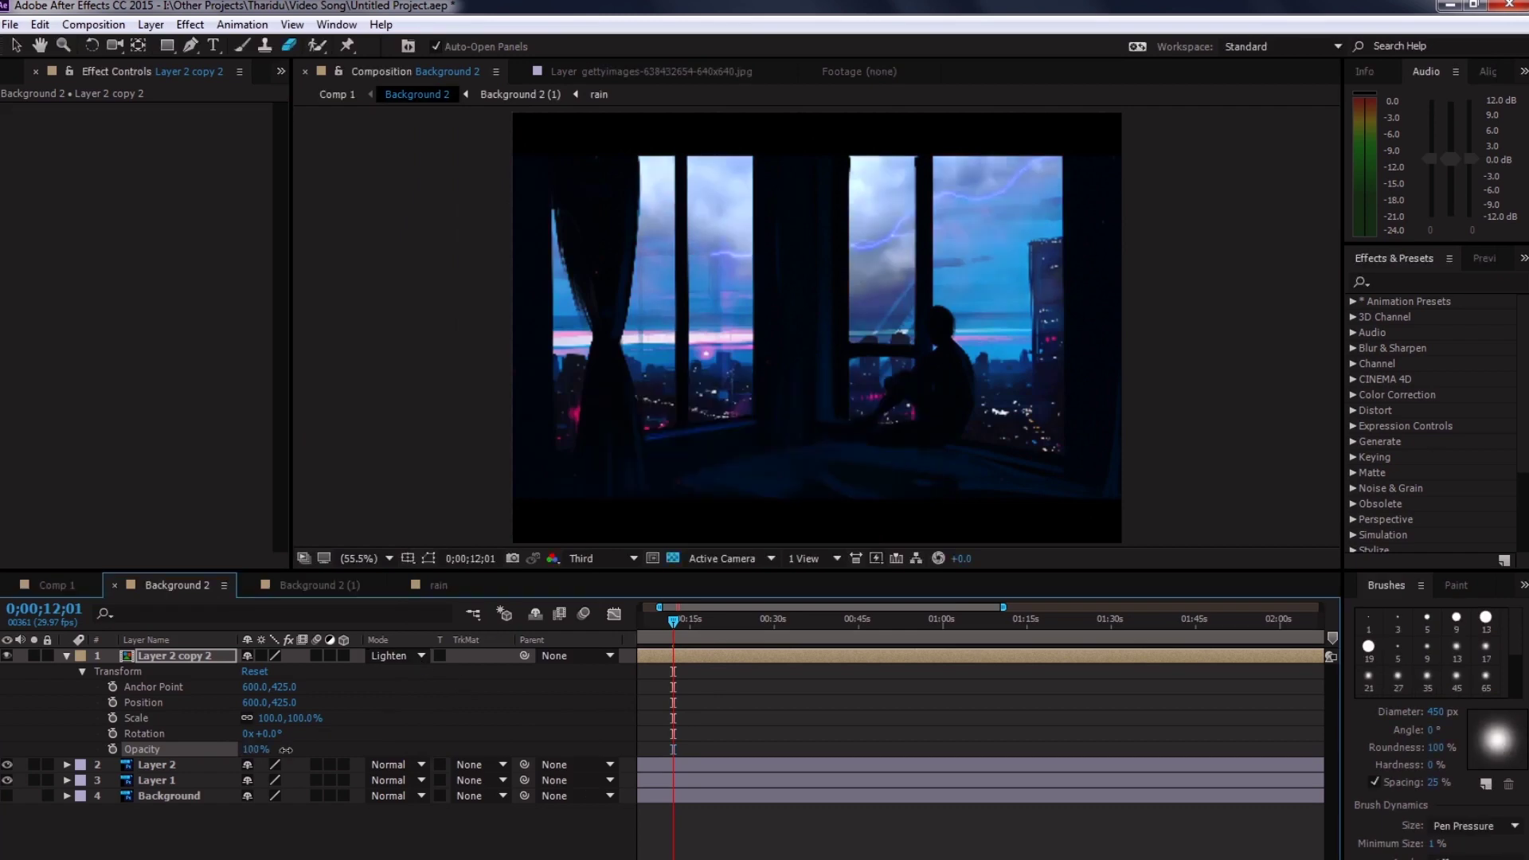
pyautogui.click(398, 655)
pyautogui.click(470, 504)
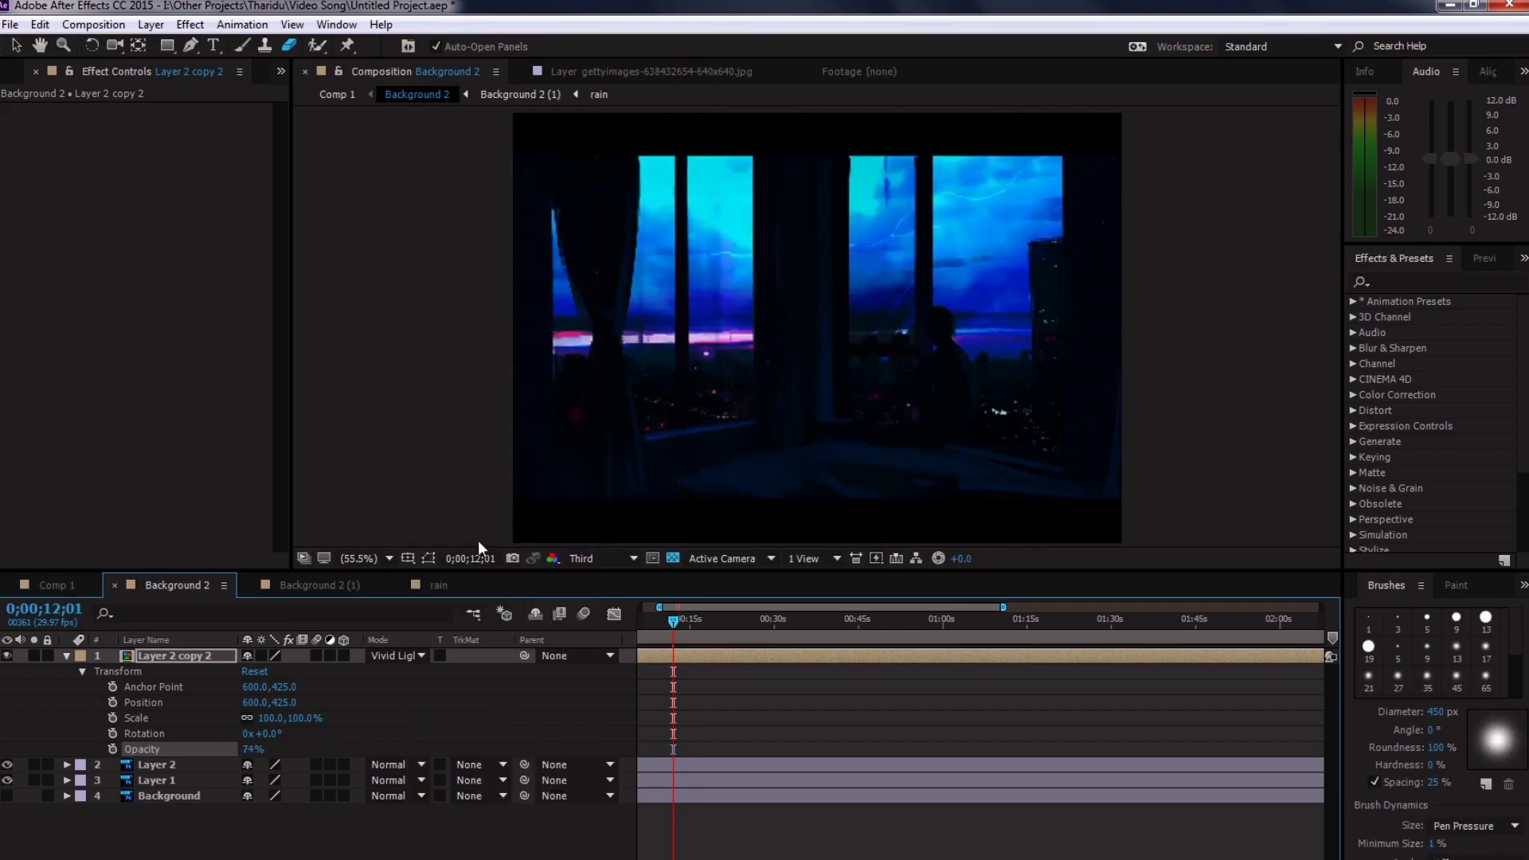
pyautogui.click(414, 655)
pyautogui.click(472, 768)
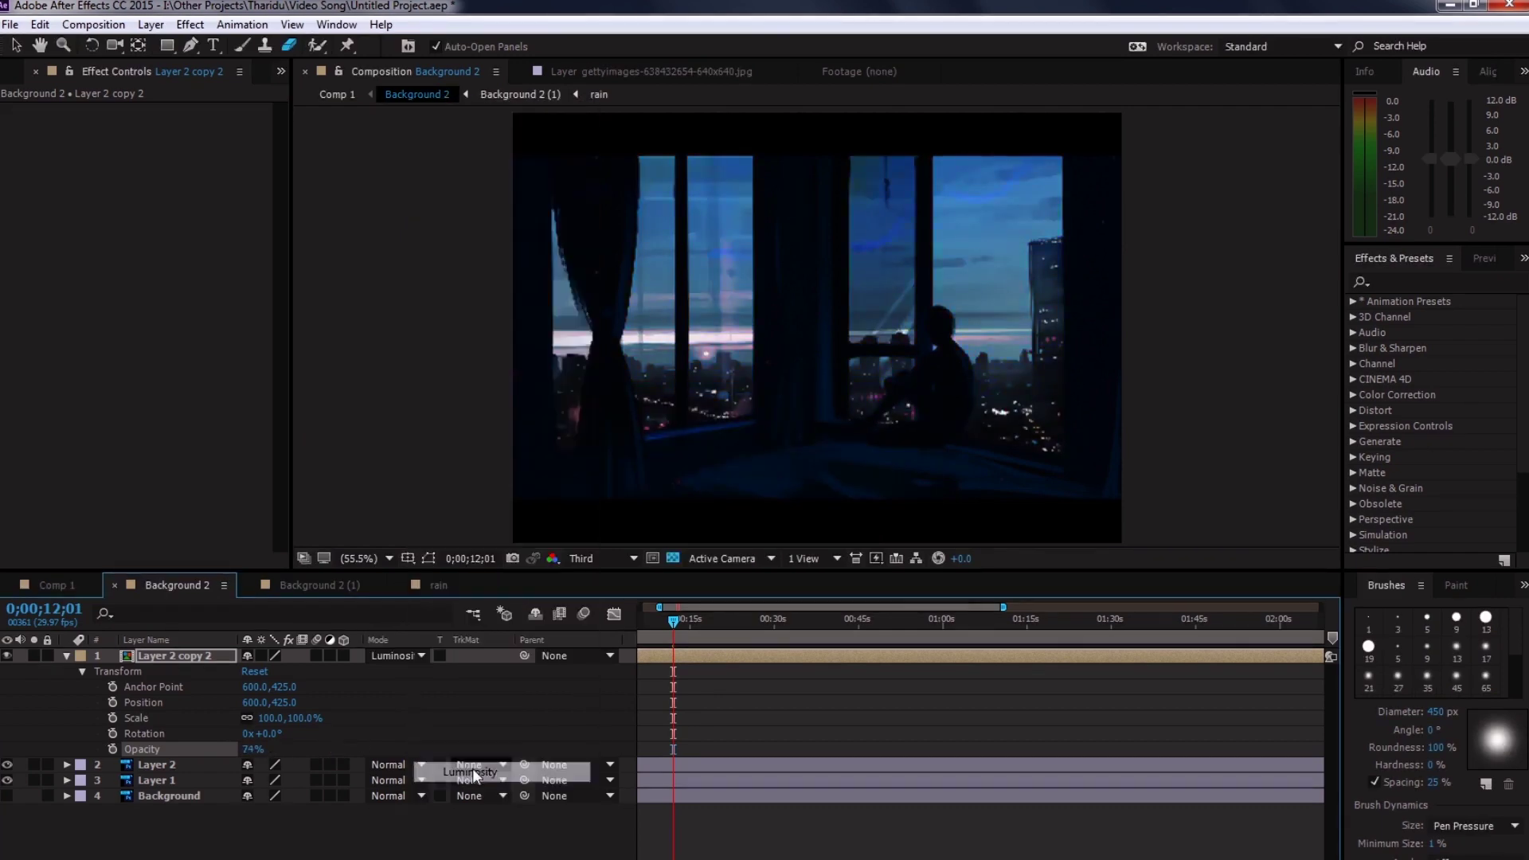
pyautogui.click(398, 656)
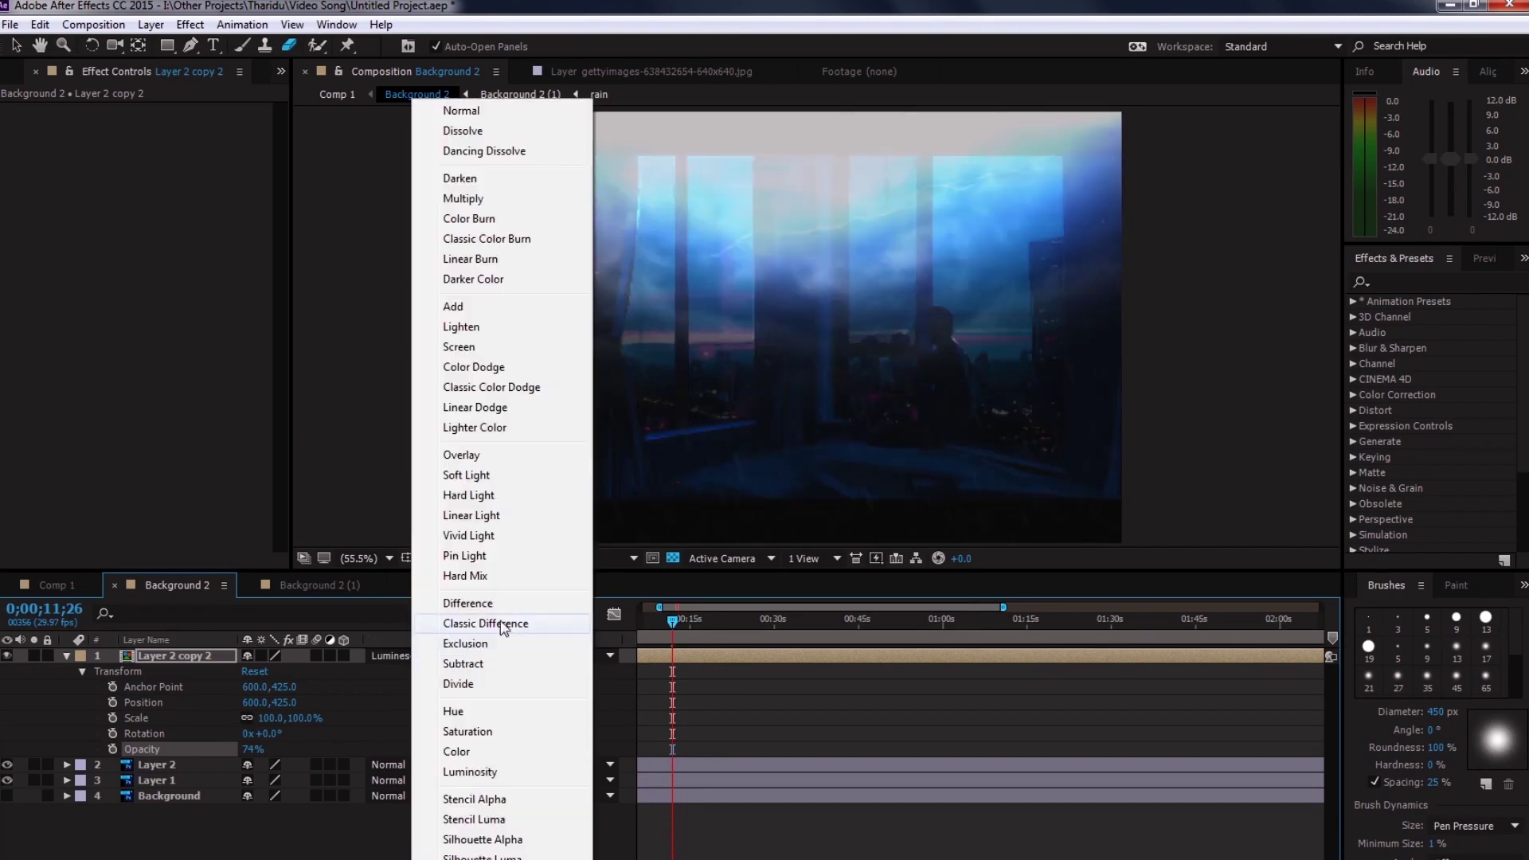
pyautogui.click(488, 498)
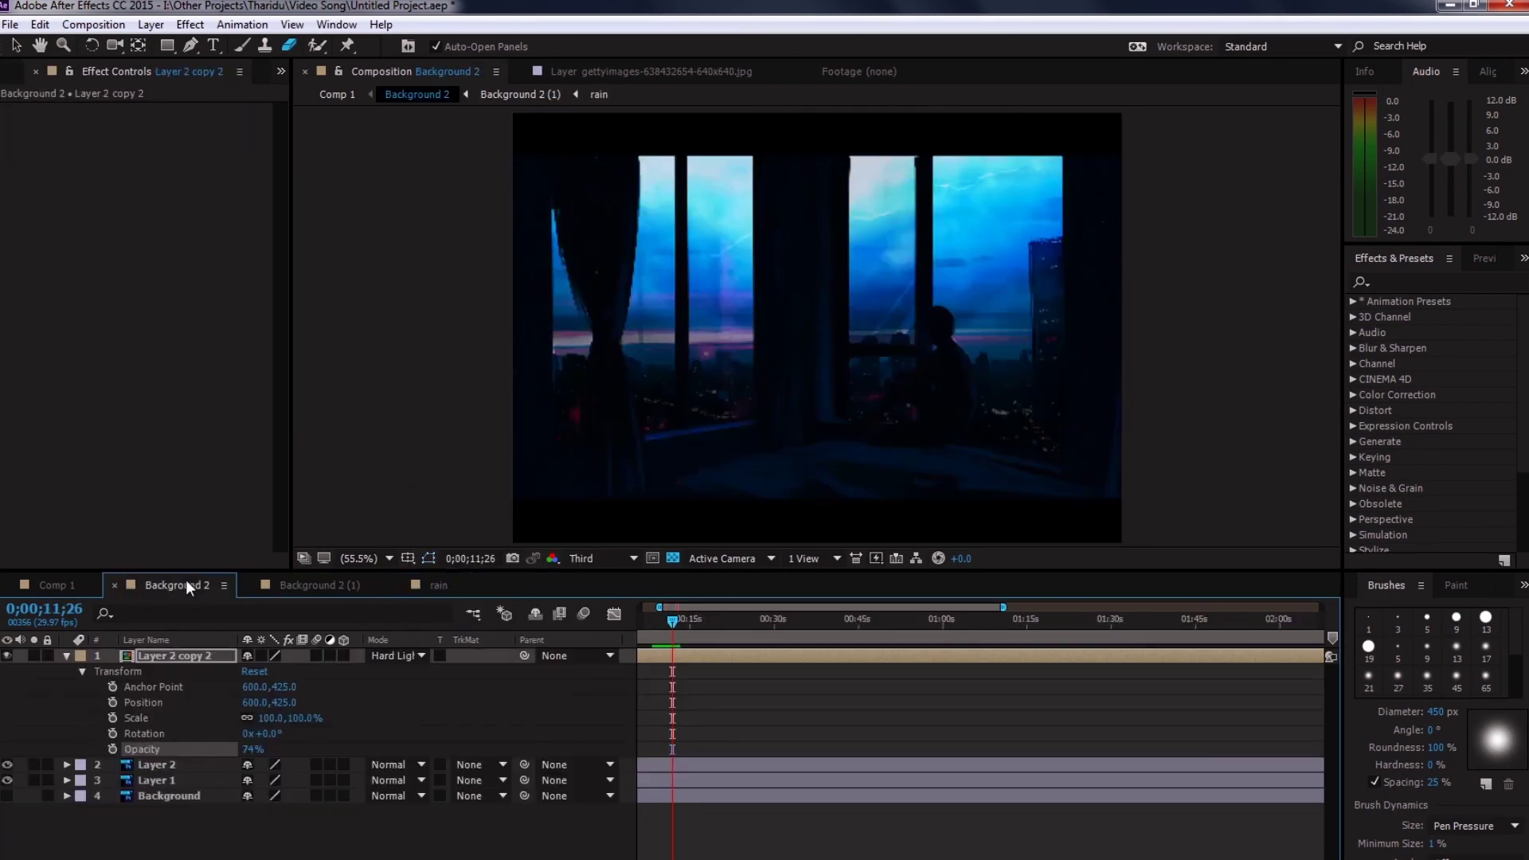
pyautogui.moveTo(253, 748)
pyautogui.mouseDown()
pyautogui.moveTo(33, 784)
pyautogui.moveTo(61, 790)
pyautogui.mouseUp()
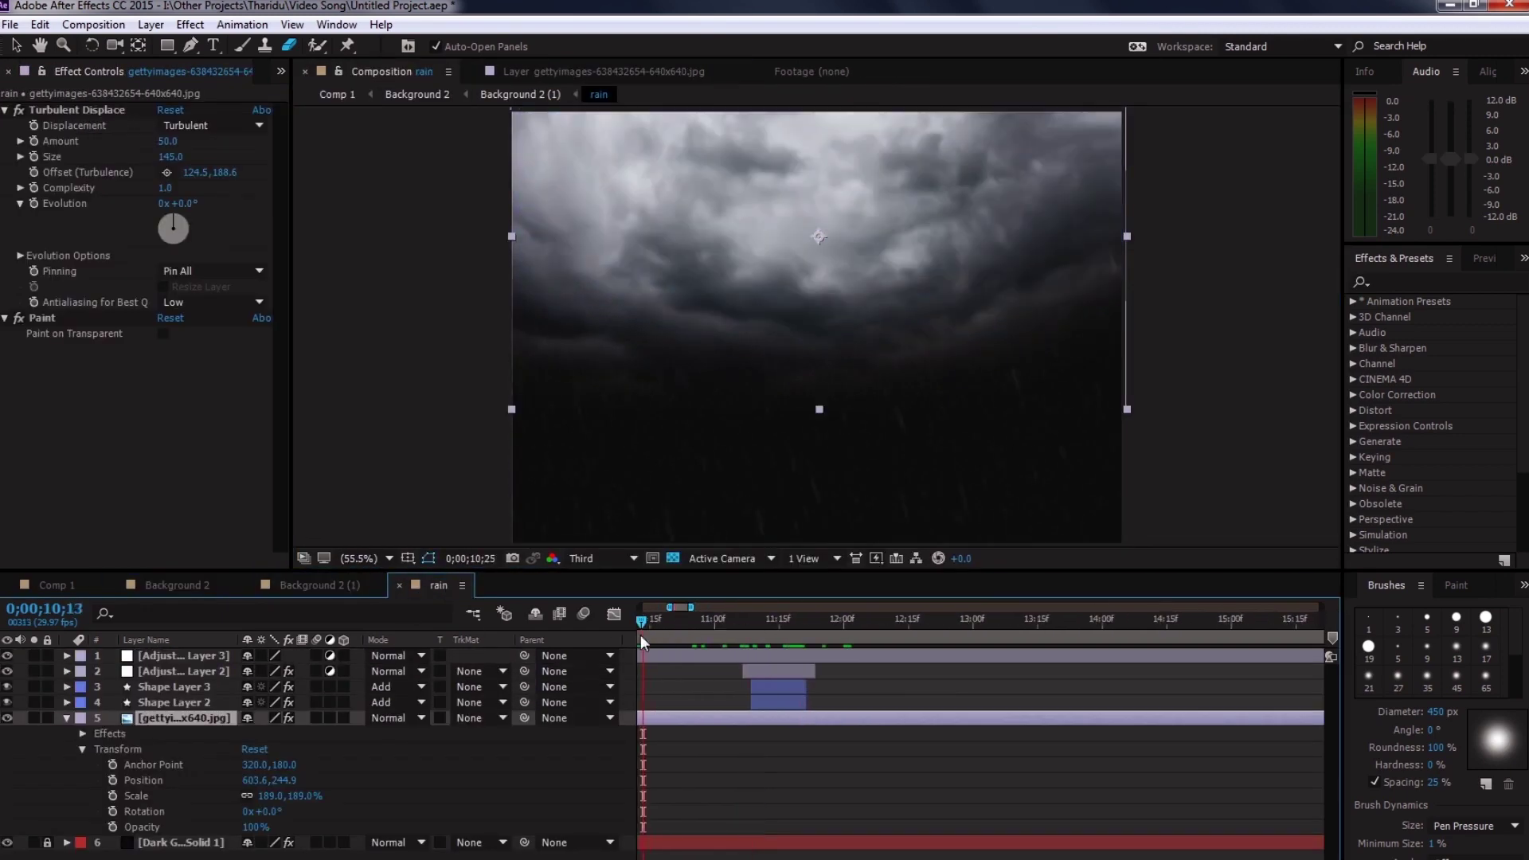
# - Preview the Comp 1 window scene with music, dismissing the cache error and restarting playback
pyautogui.click(34, 172)
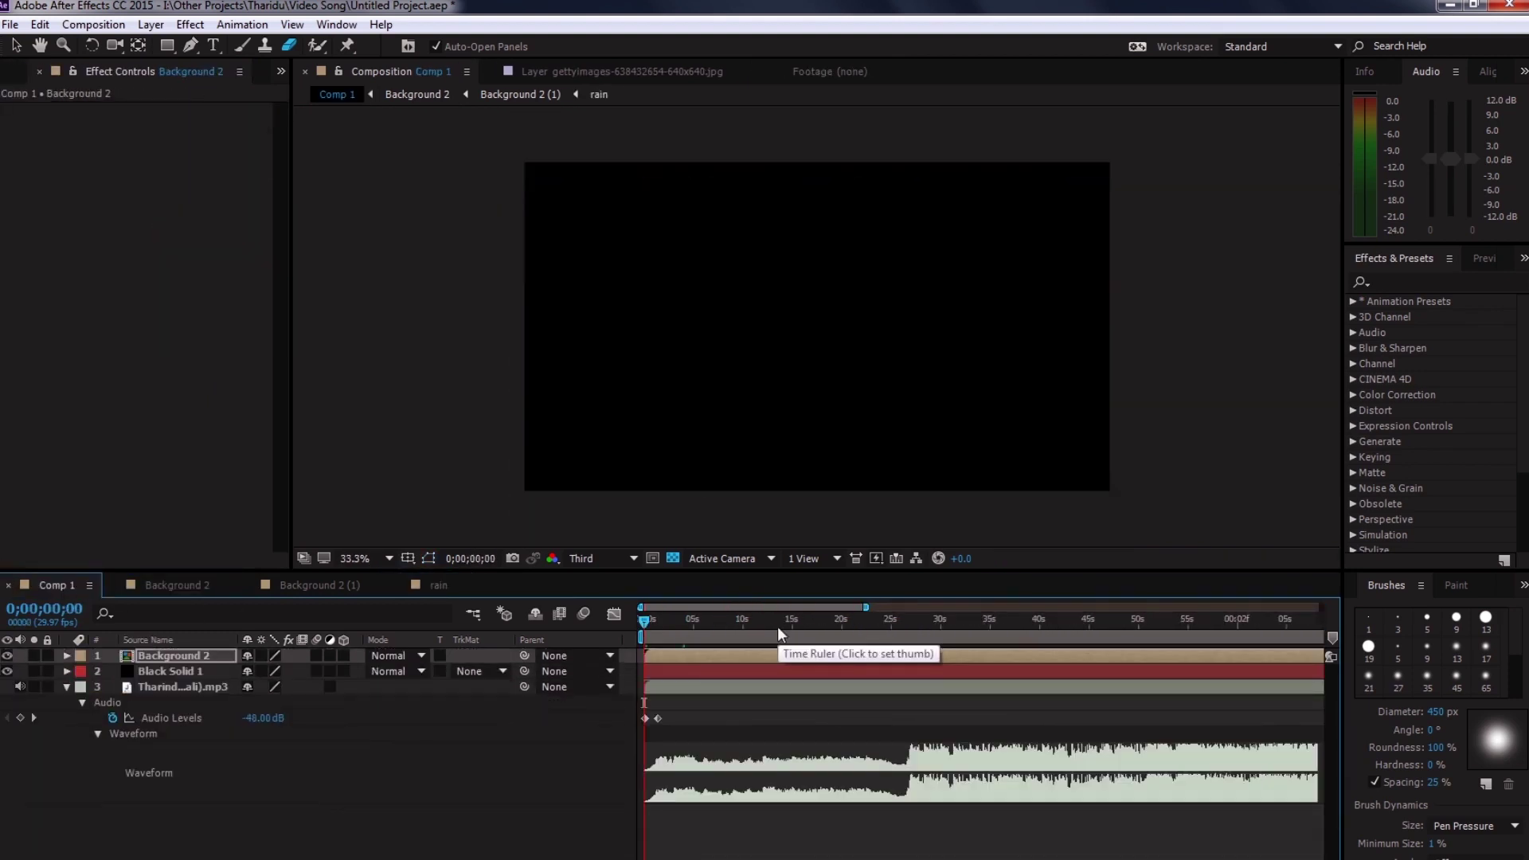
pyautogui.press('space')
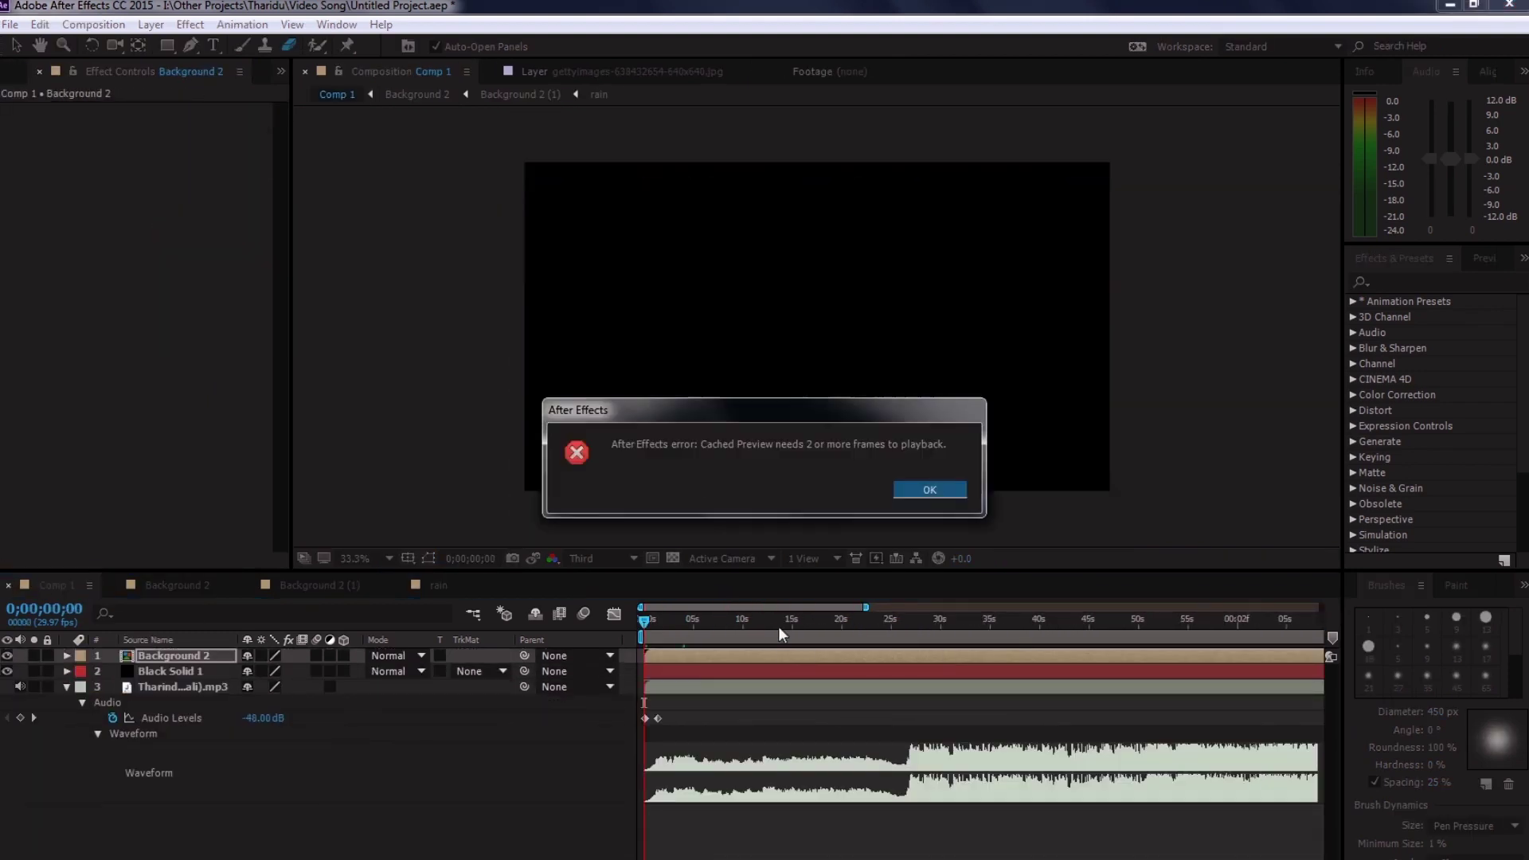
pyautogui.press('Return')
pyautogui.press('space')
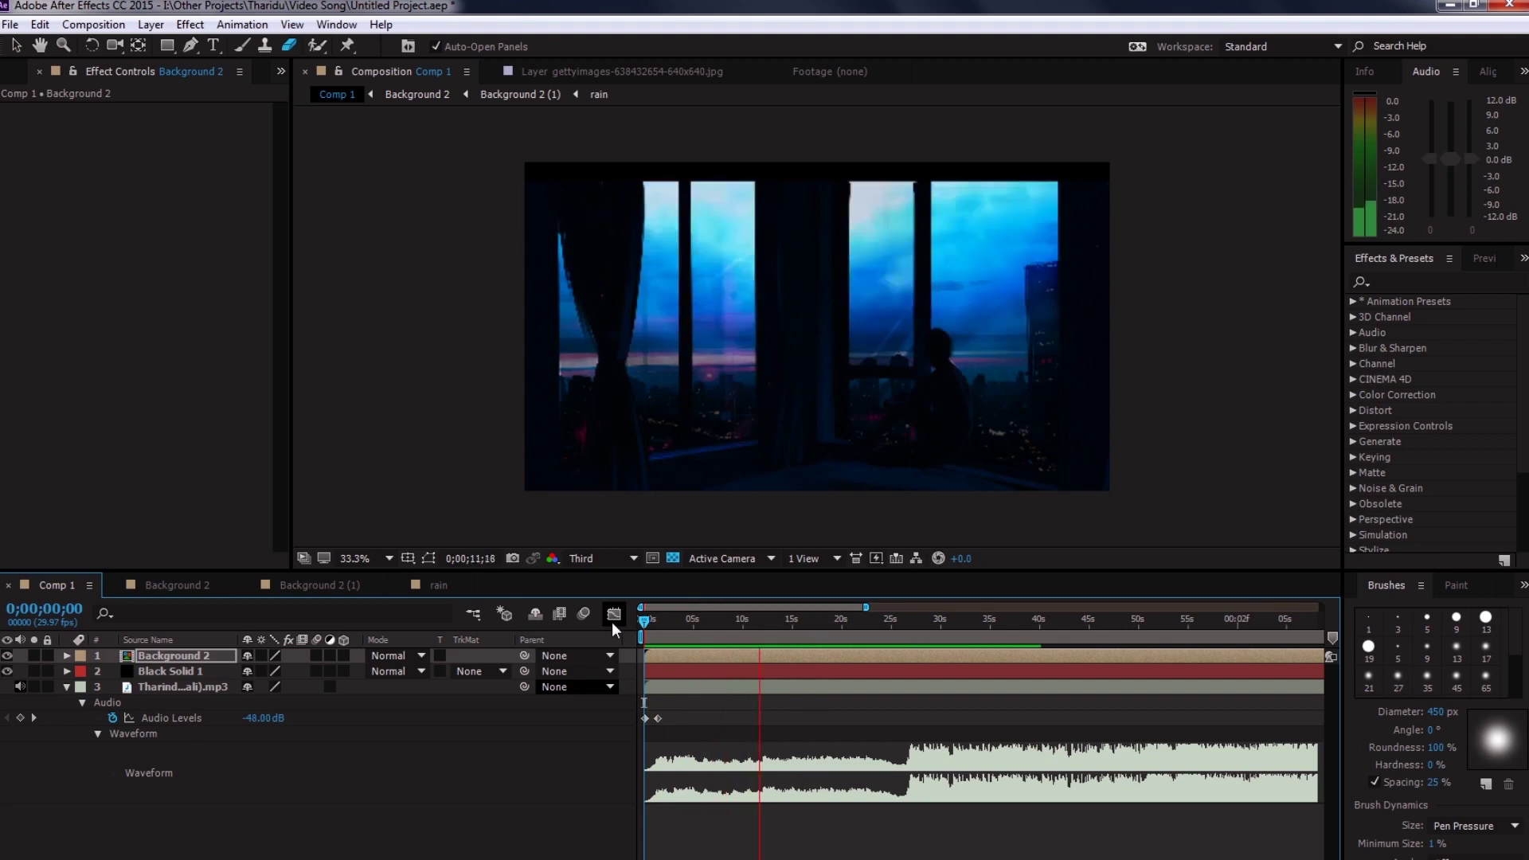
pyautogui.press('space')
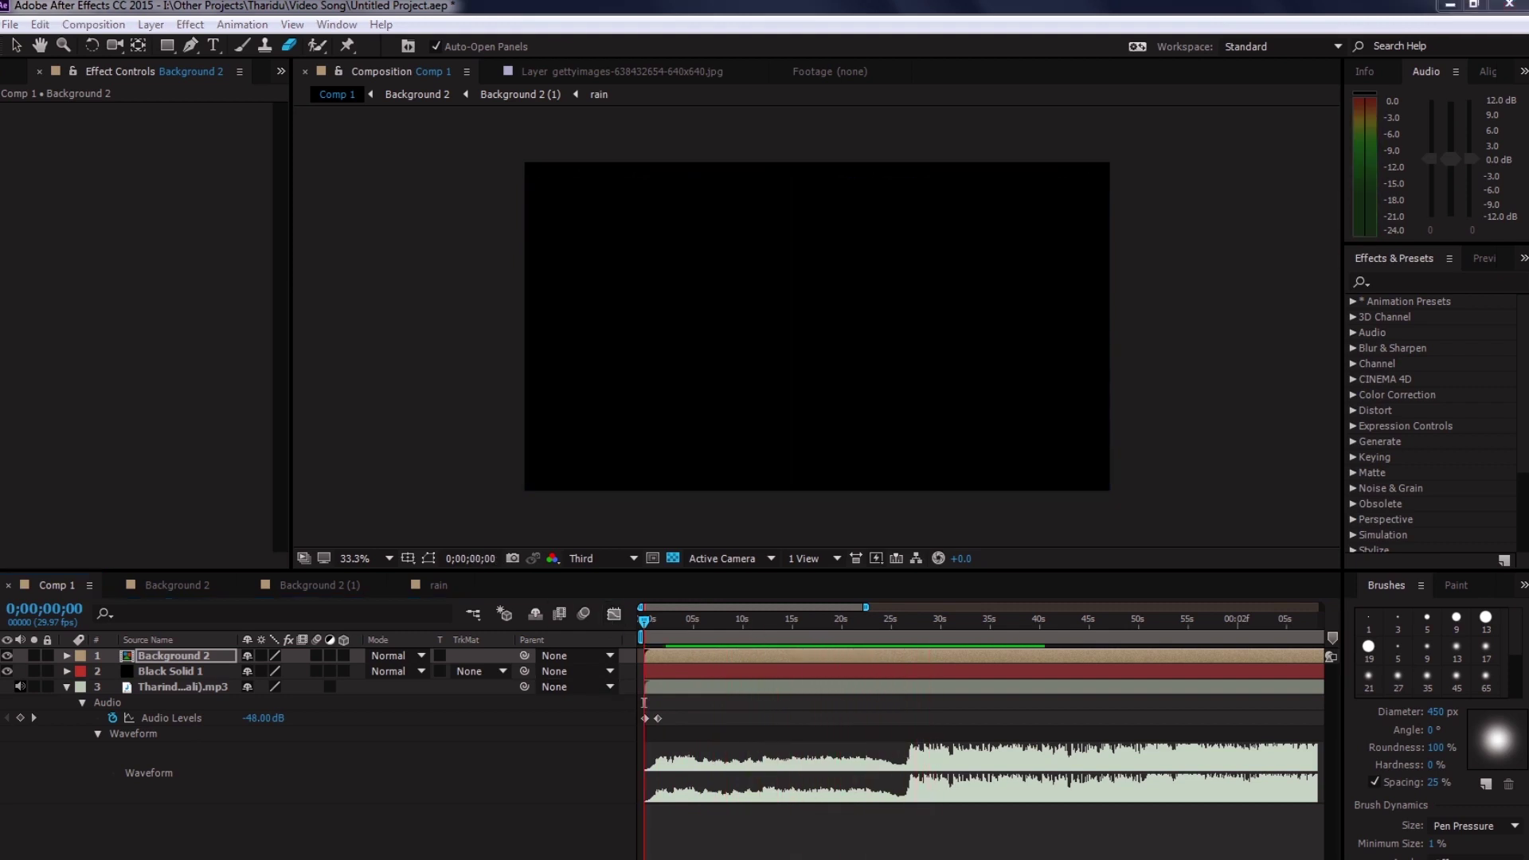
pyautogui.press('space')
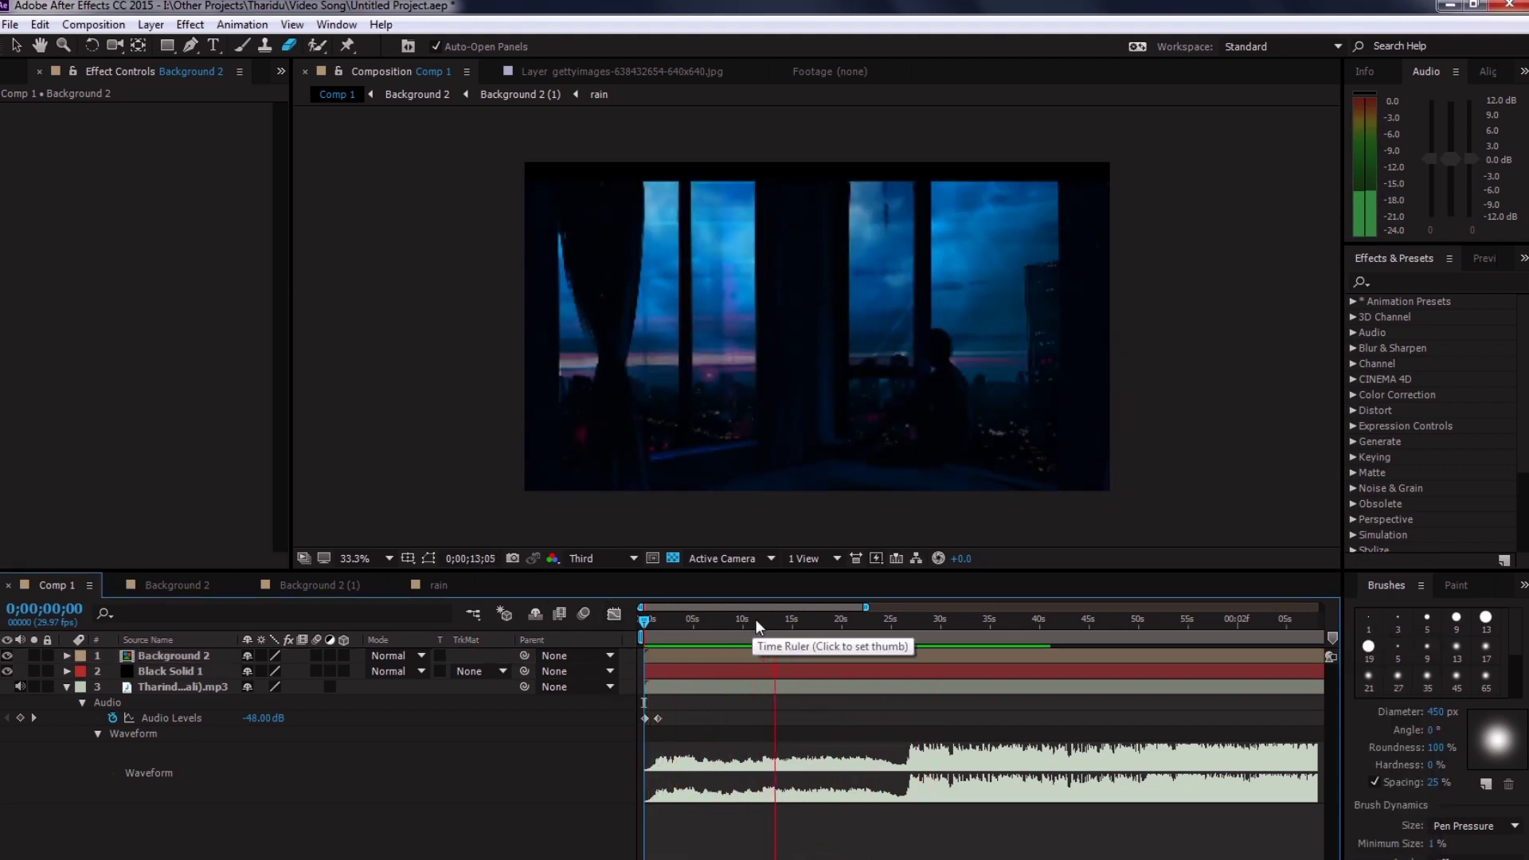
pyautogui.click(660, 620)
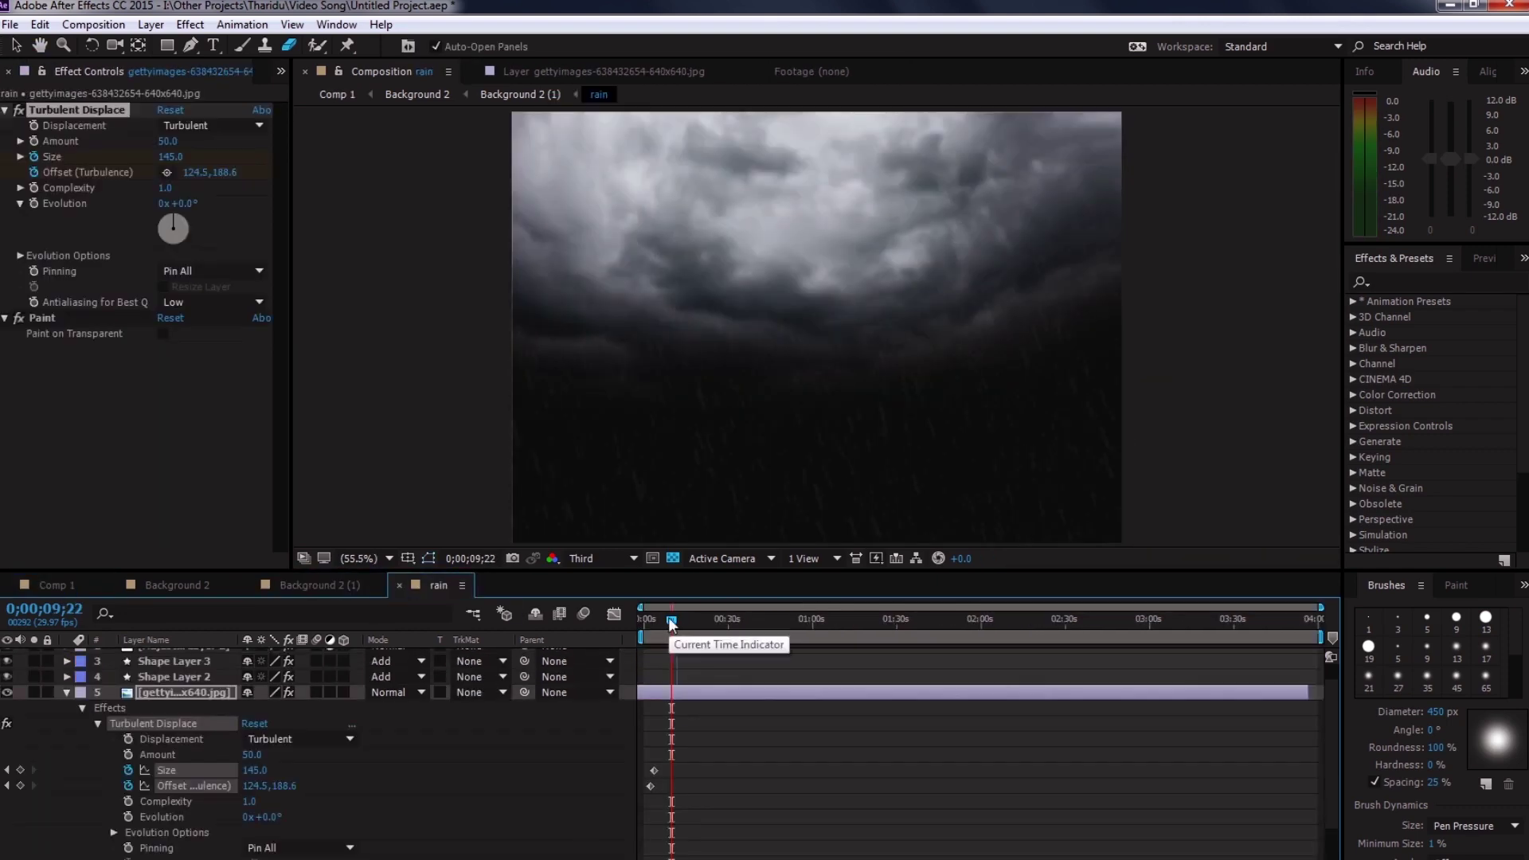
# - Switch between the Background 2 and rain comps and scrub through the rain animation
pyautogui.click(319, 585)
pyautogui.click(183, 585)
pyautogui.click(318, 584)
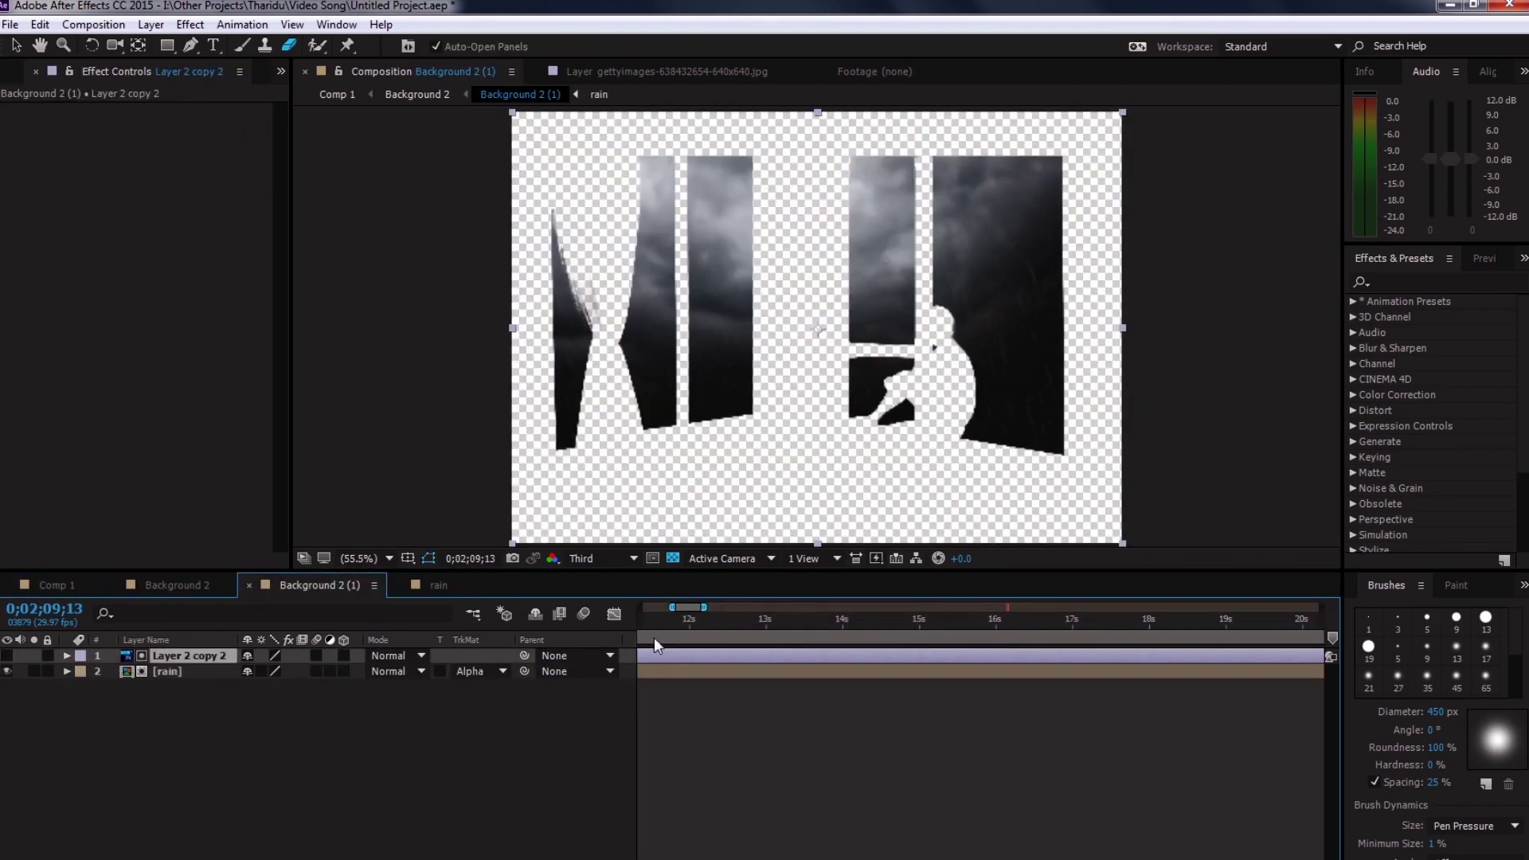
pyautogui.click(441, 587)
pyautogui.moveTo(1008, 620)
pyautogui.mouseDown()
pyautogui.moveTo(645, 621)
pyautogui.moveTo(725, 659)
pyautogui.mouseUp()
# - Lower the Background 2 overlay layer's opacity to about 67%, then open the import window
pyautogui.click(56, 584)
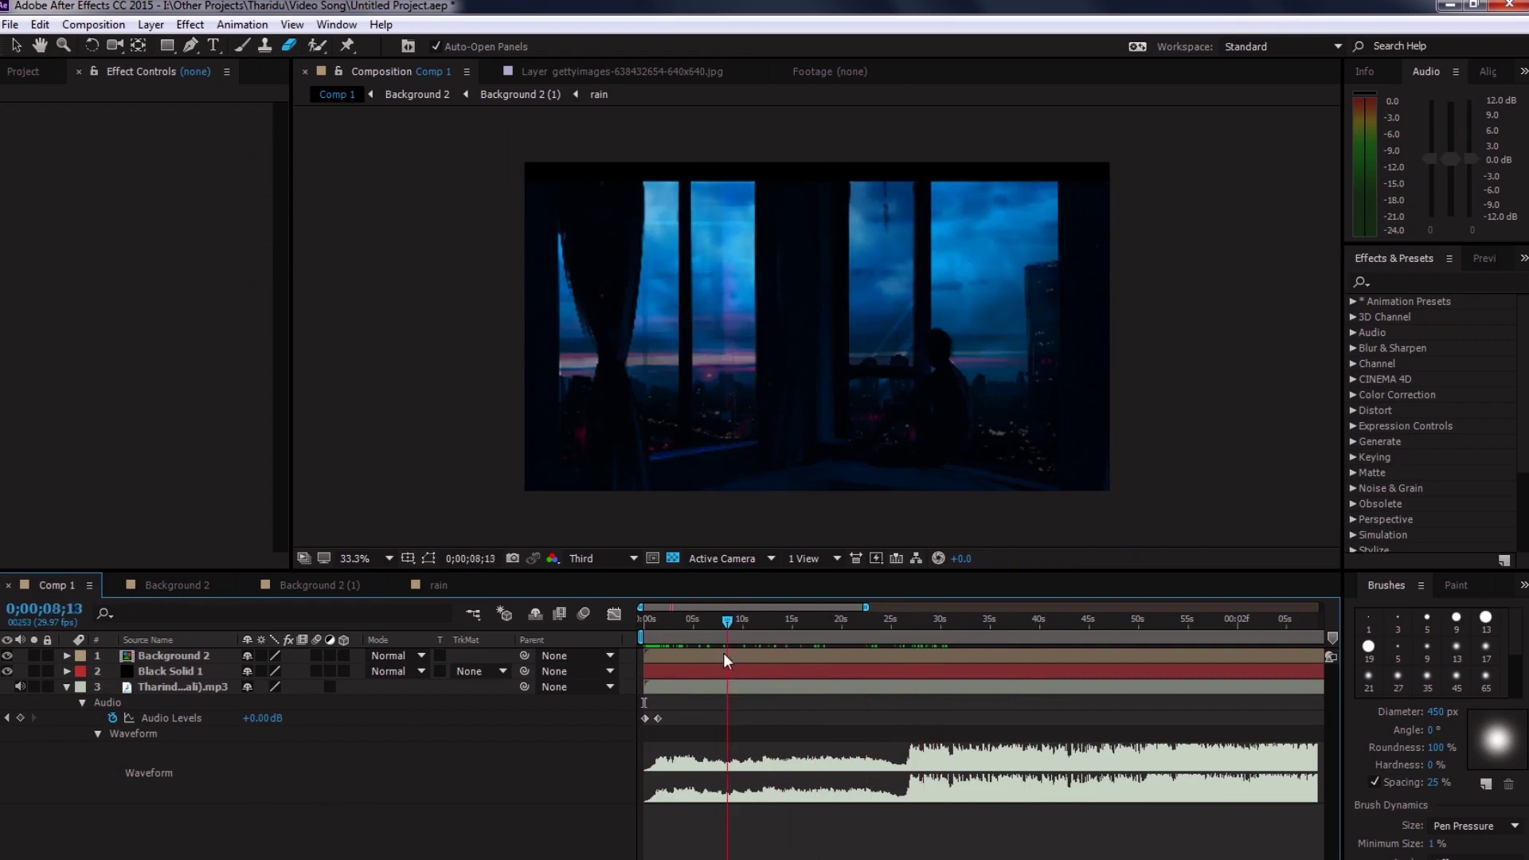
pyautogui.doubleClick(791, 661)
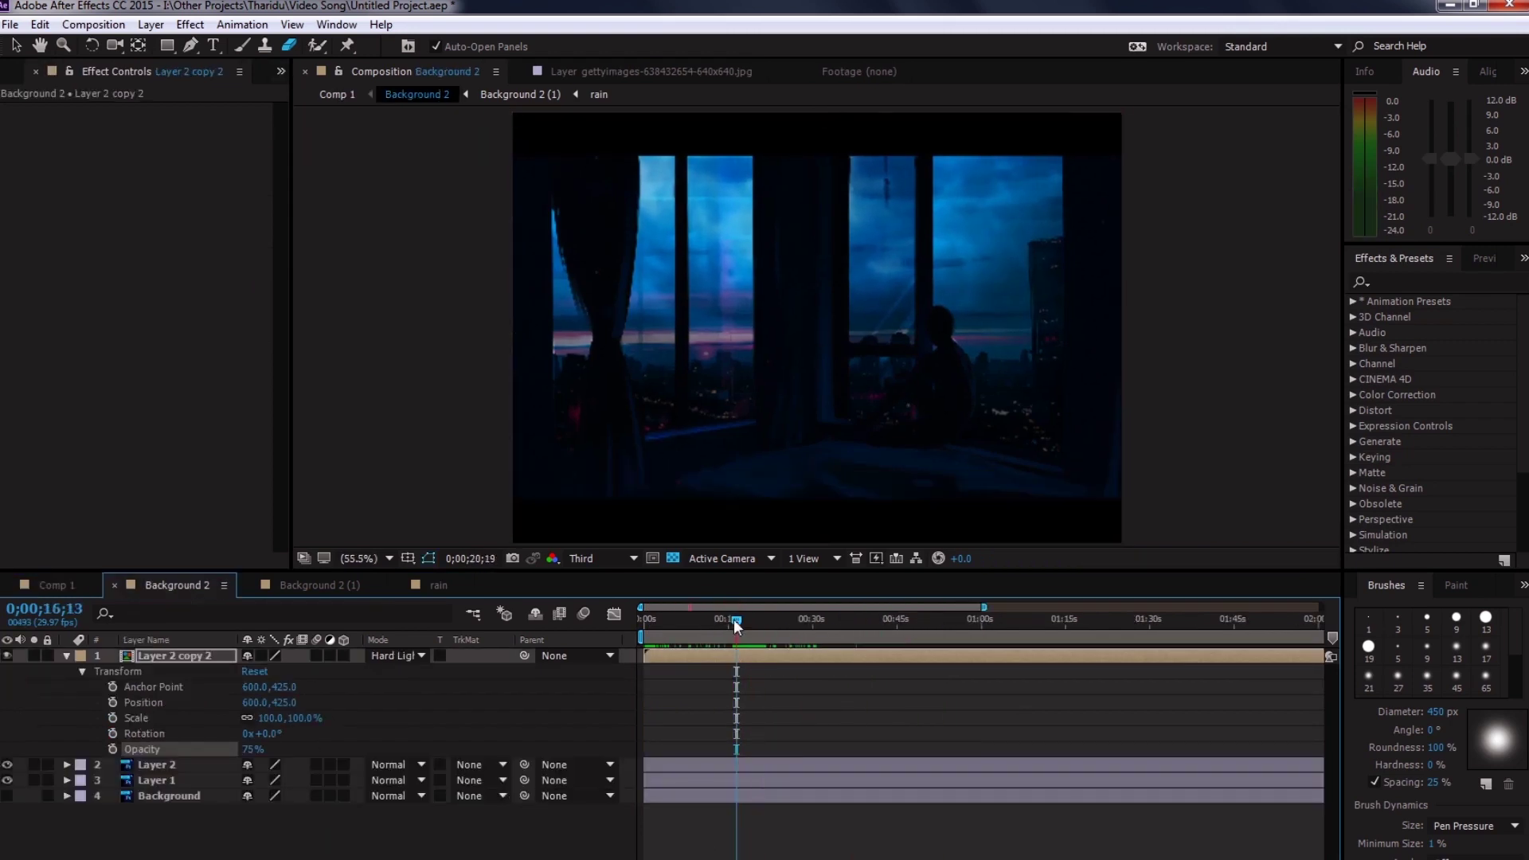
pyautogui.moveTo(736, 626); pyautogui.dragTo(734, 623)
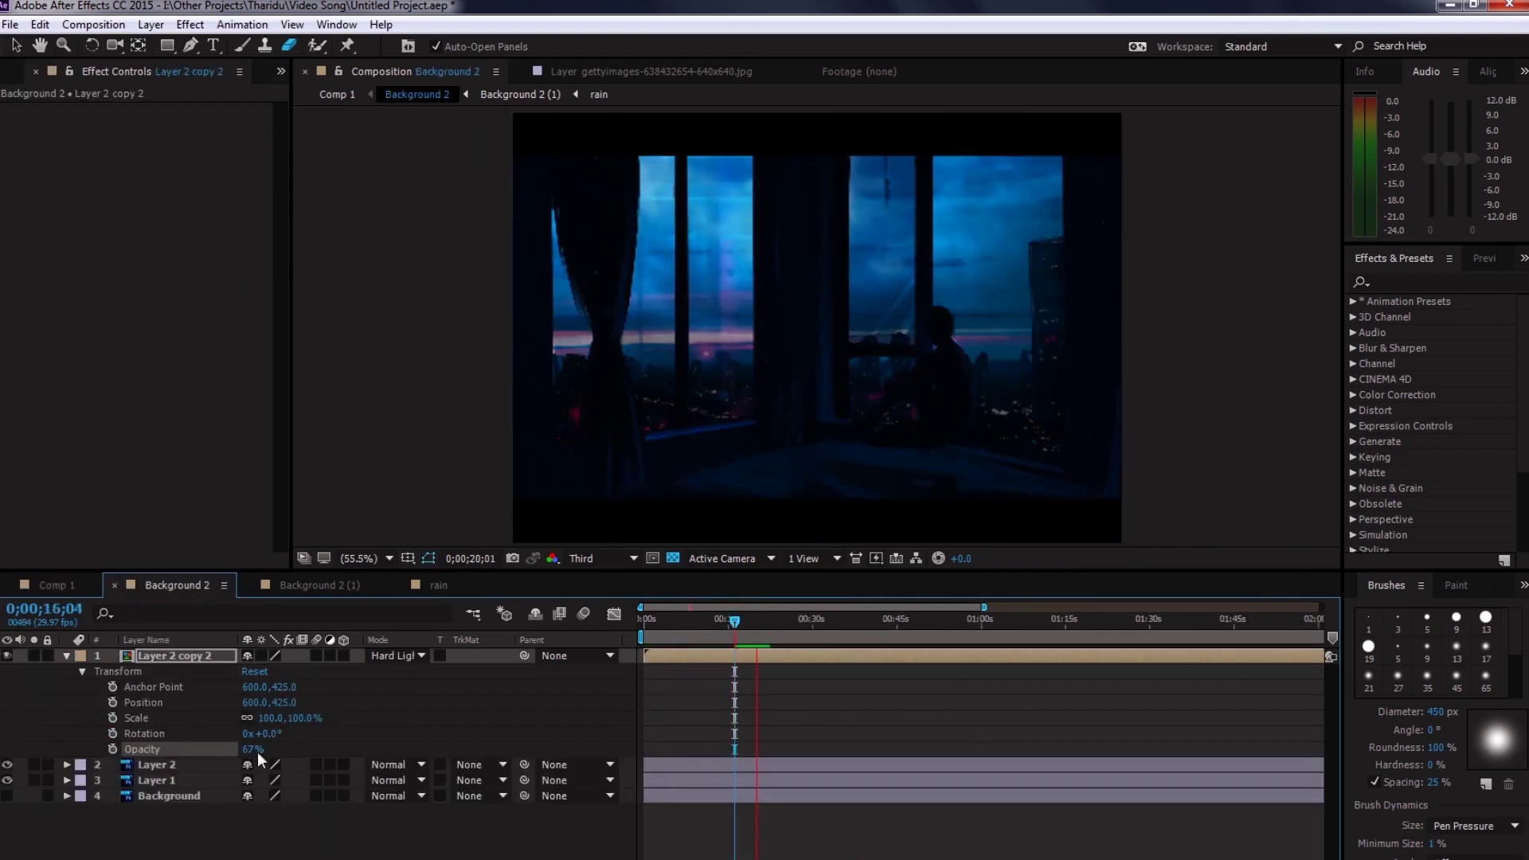
pyautogui.click(334, 589)
pyautogui.click(438, 586)
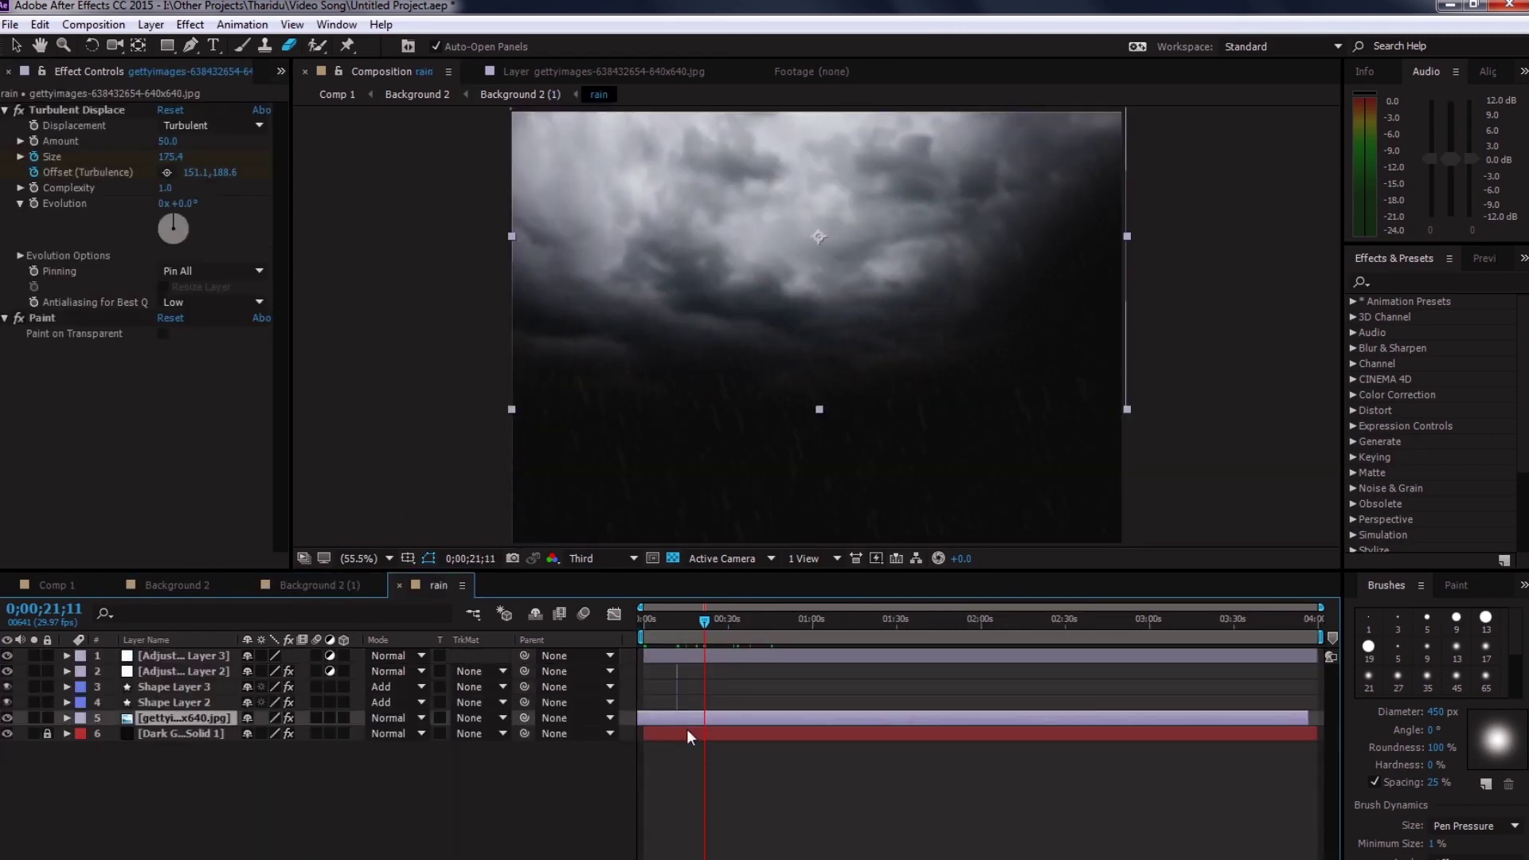
pyautogui.click(164, 585)
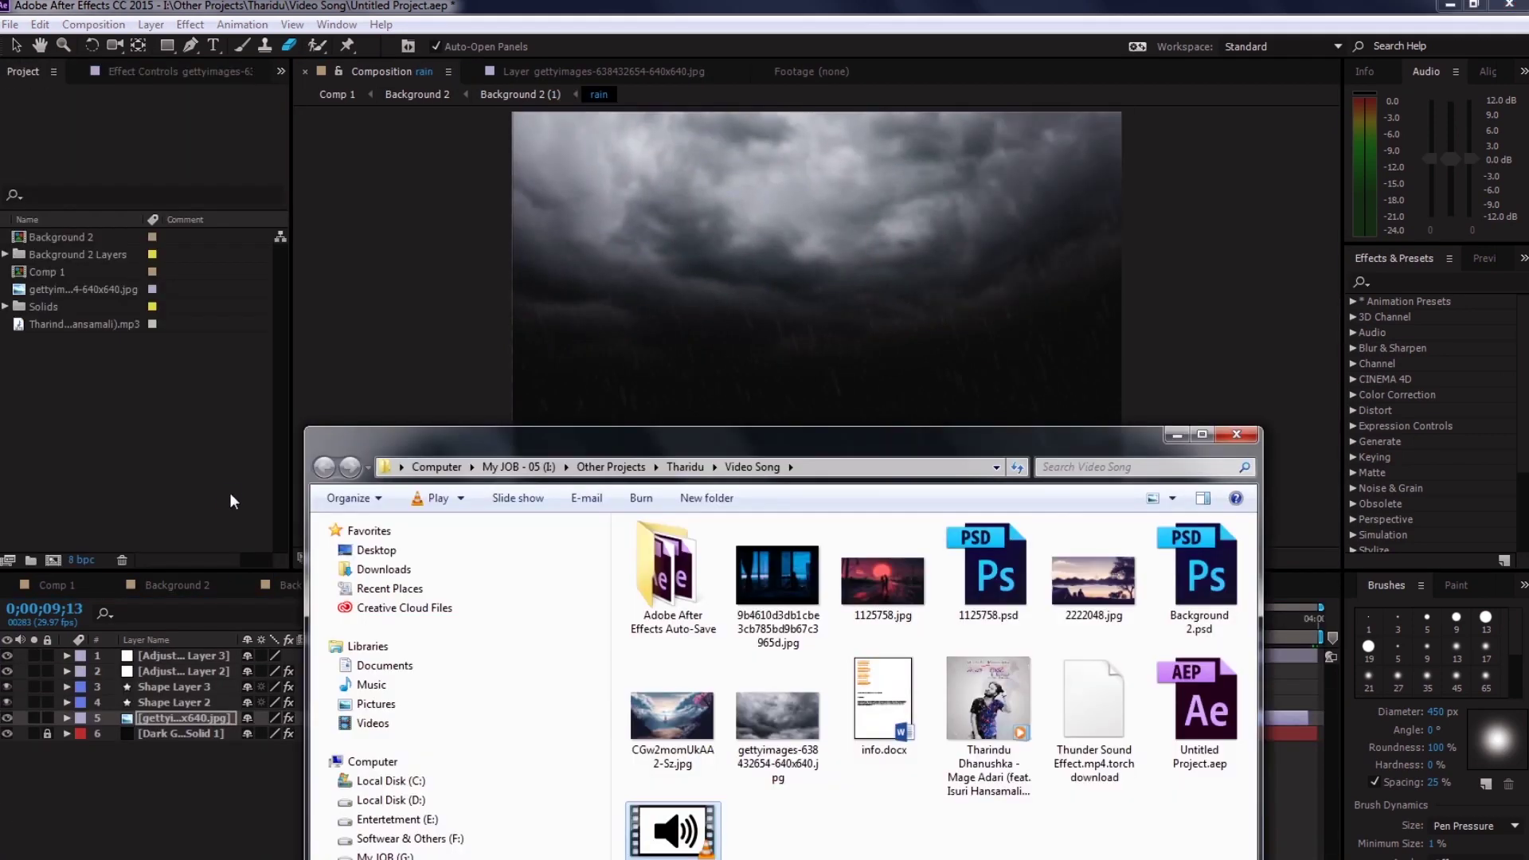
# - Import Thunder Sound Effect.mp4 into the rain comp and preview it
pyautogui.click(230, 493)
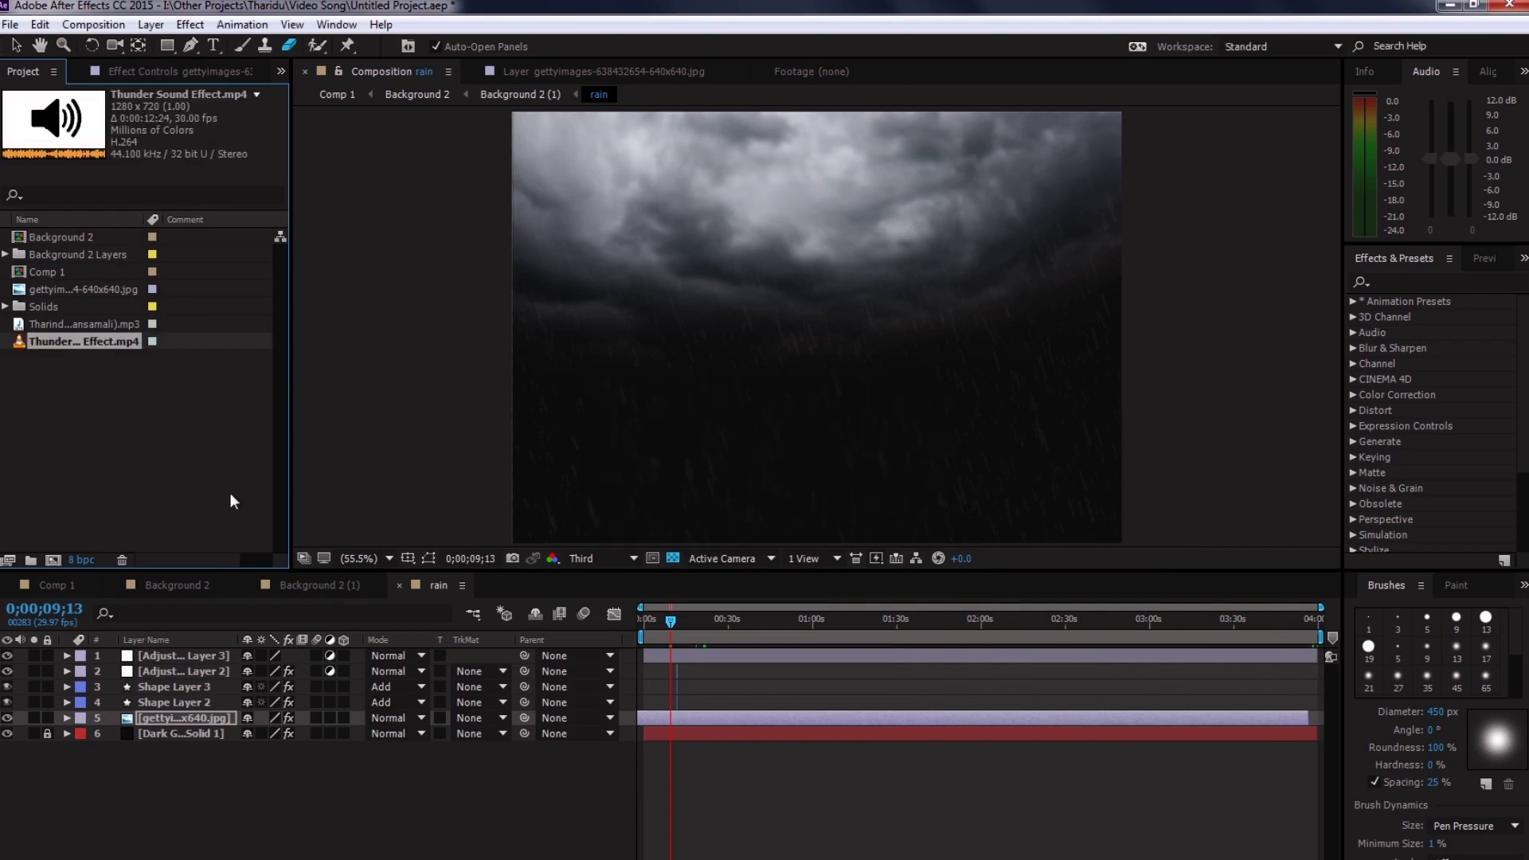
pyautogui.click(67, 749)
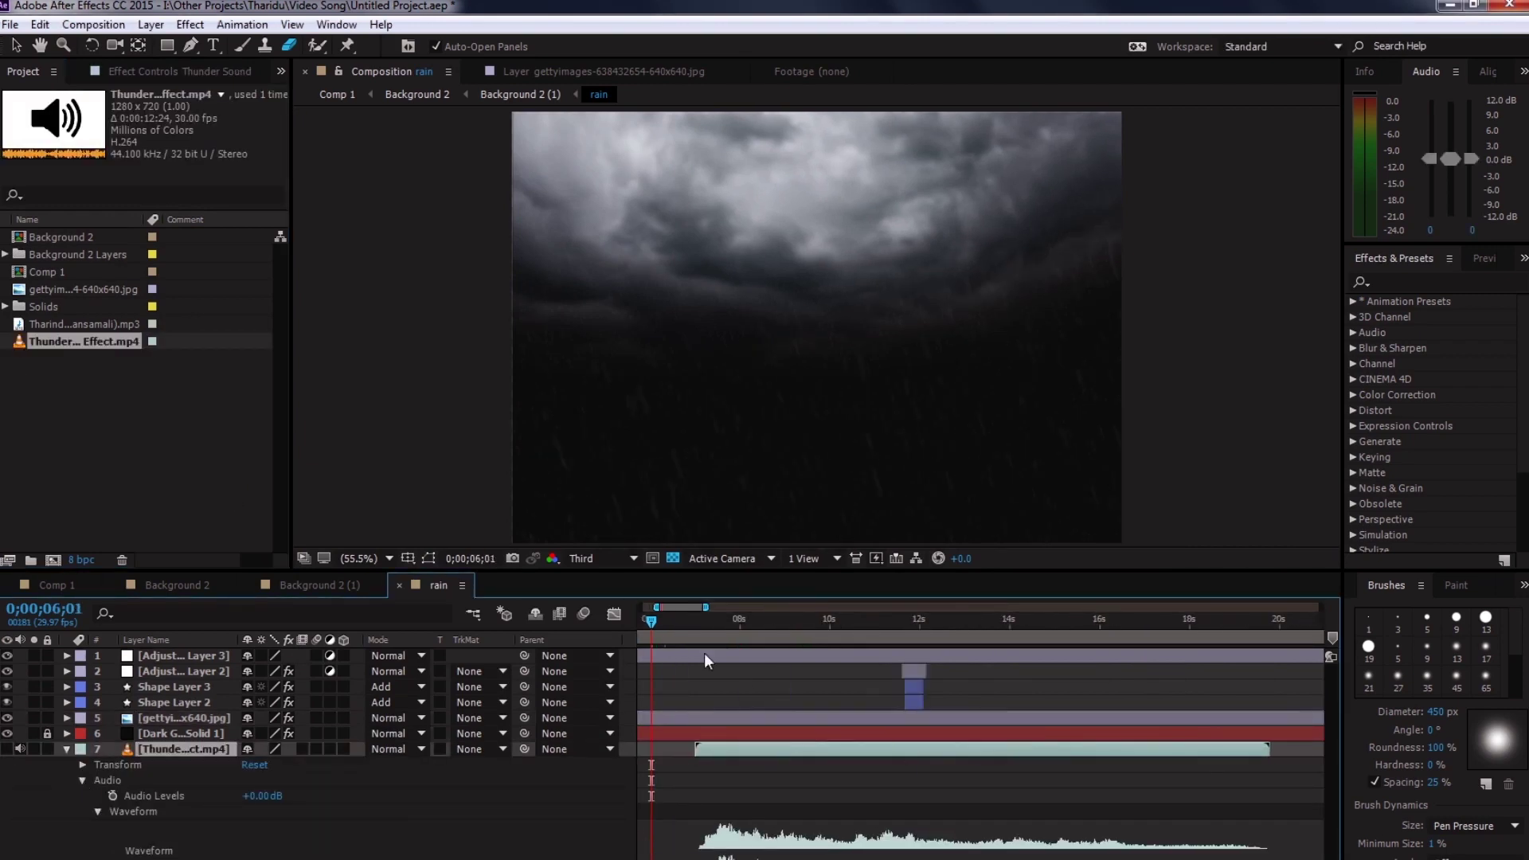
pyautogui.press('space')
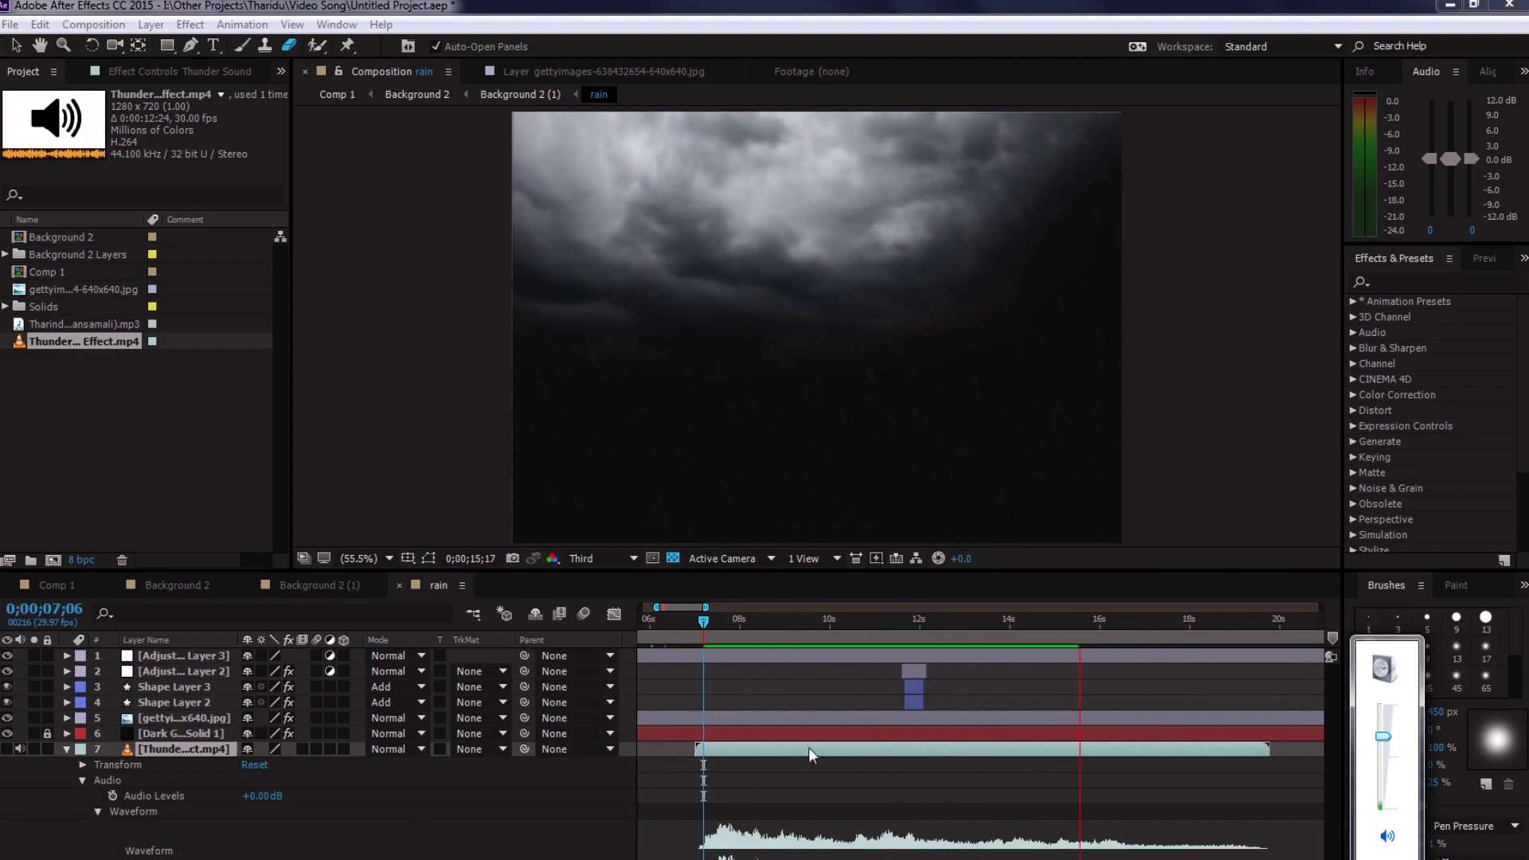
# - Start the thunder clip at 11;07, set it to -3 dB, and move its fade keyframe earlier
pyautogui.click(886, 618)
pyautogui.press('[')
pyautogui.moveTo(263, 796); pyautogui.dragTo(256, 802)
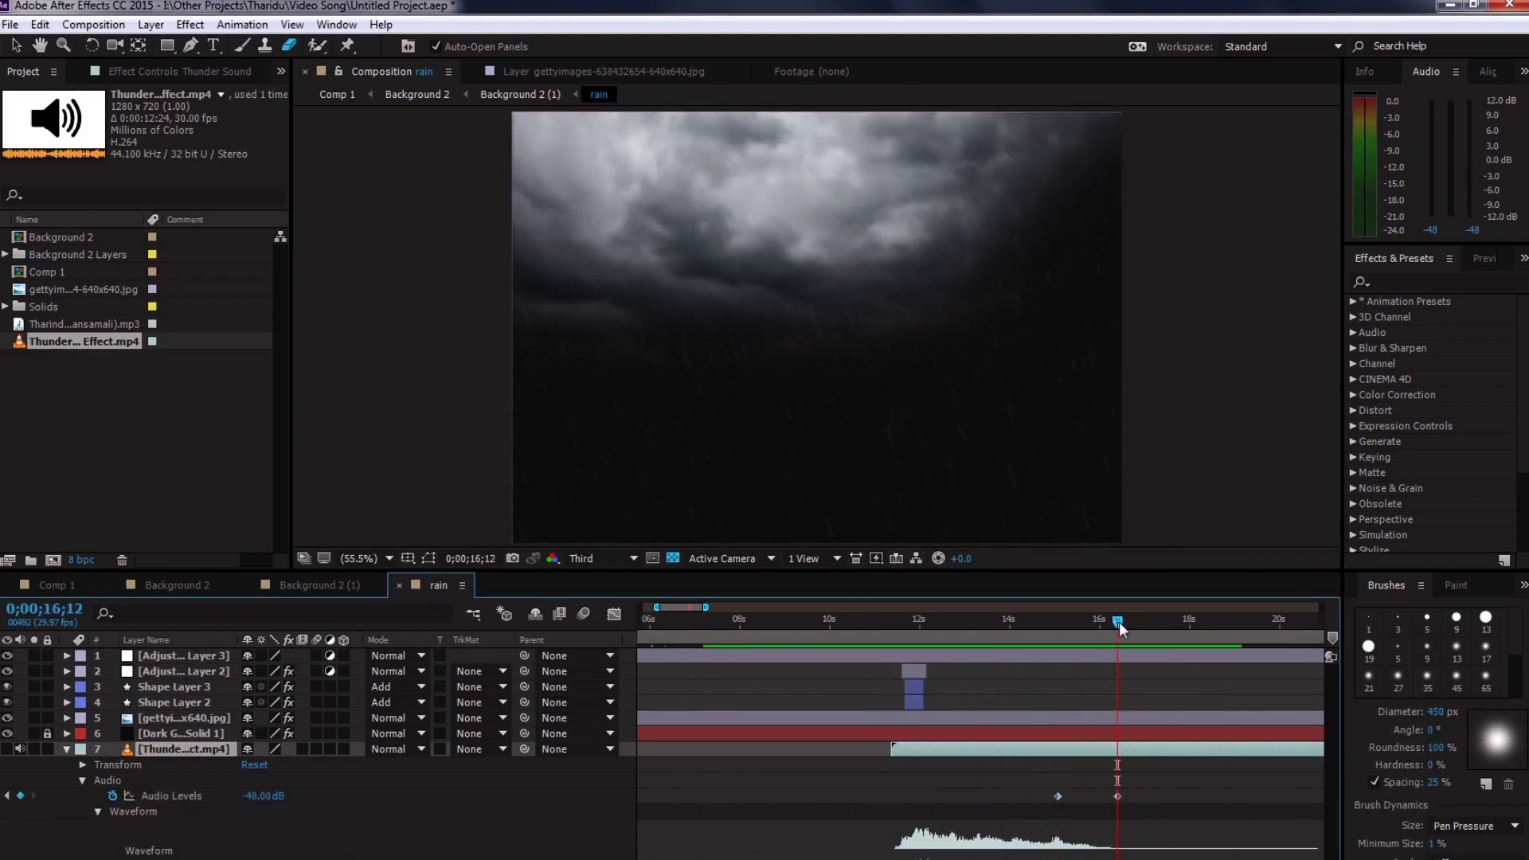
pyautogui.moveTo(1058, 795); pyautogui.dragTo(1023, 796)
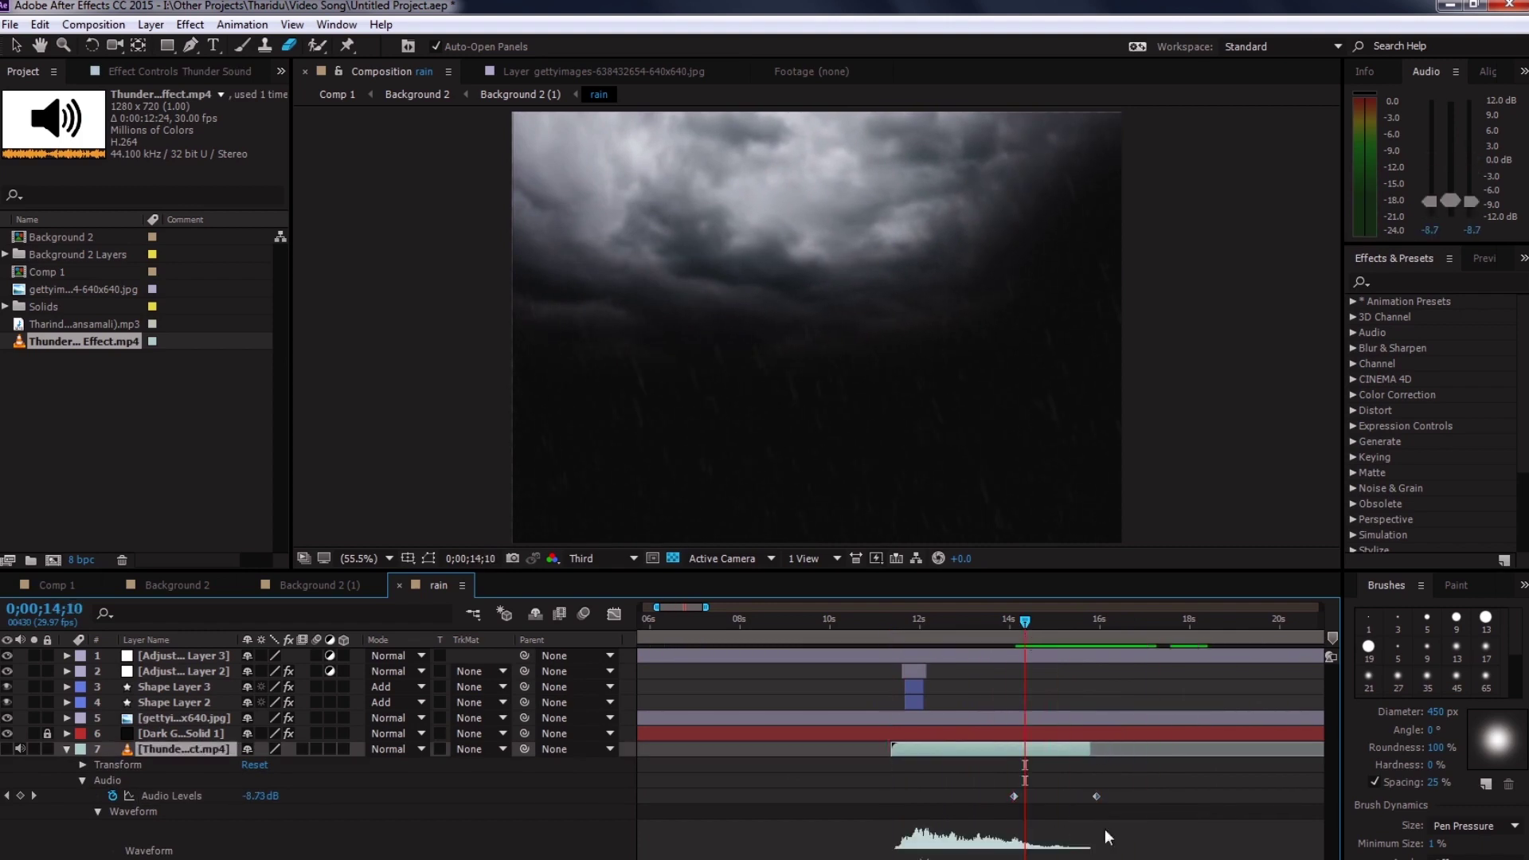
pyautogui.click(56, 585)
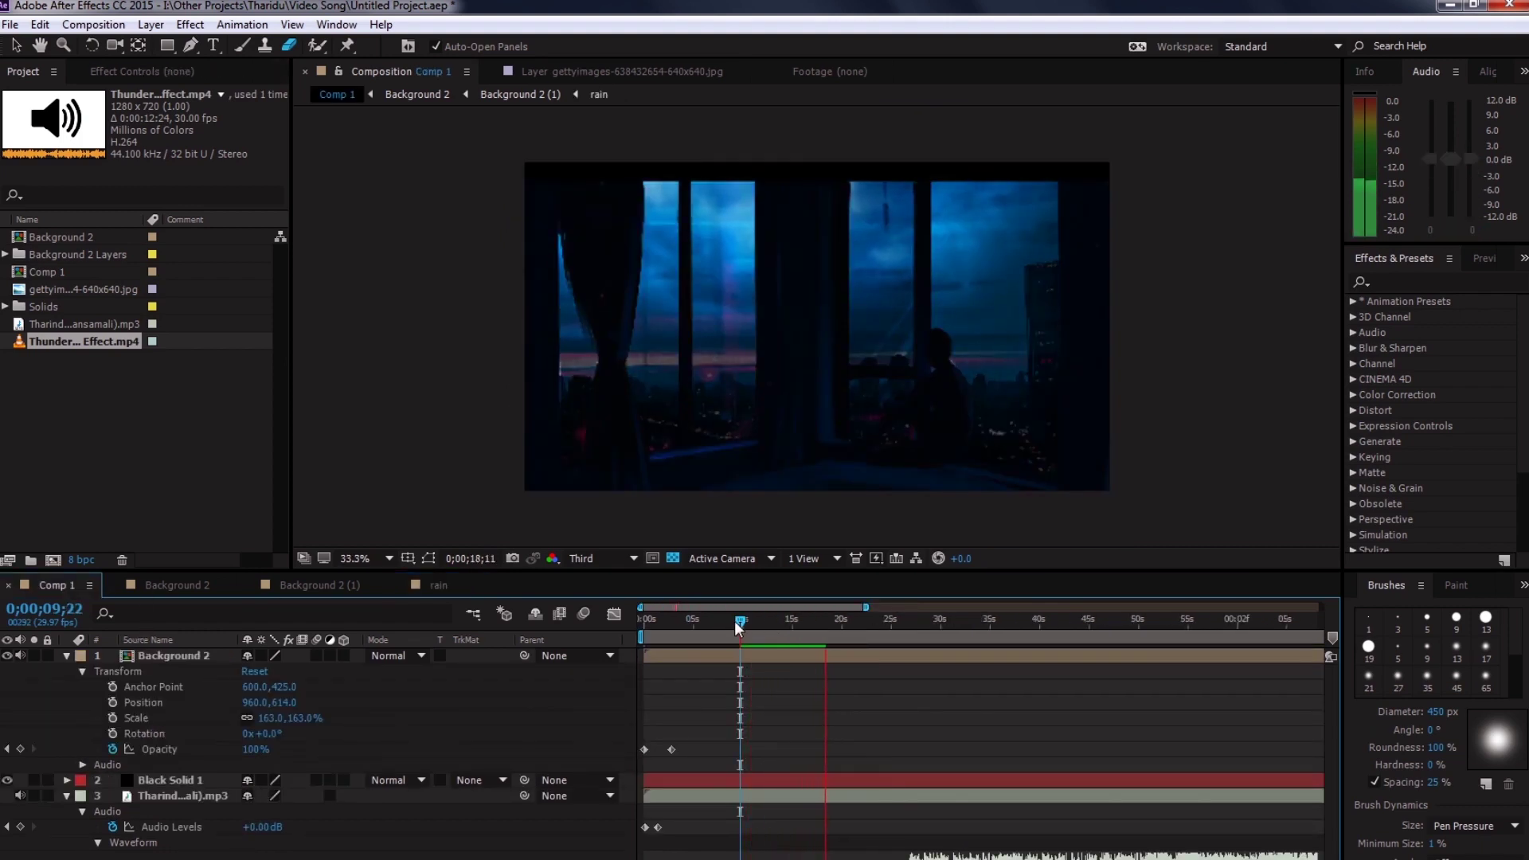
# - Duplicate the lightning and thunder layers and start the copies at 13;27
pyautogui.click(438, 585)
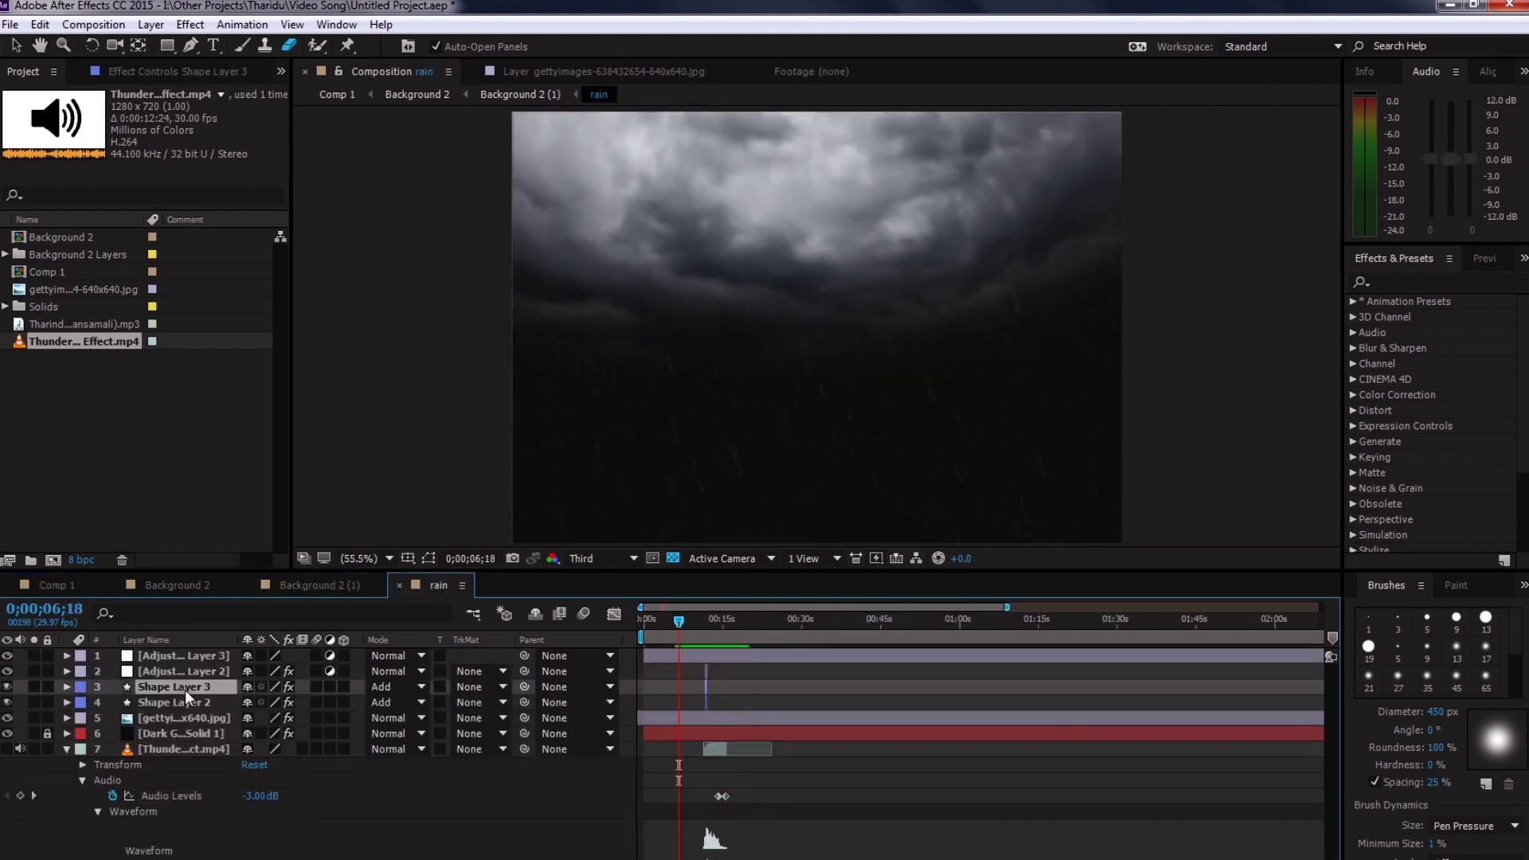
pyautogui.hotkey('ctrl', 'a')
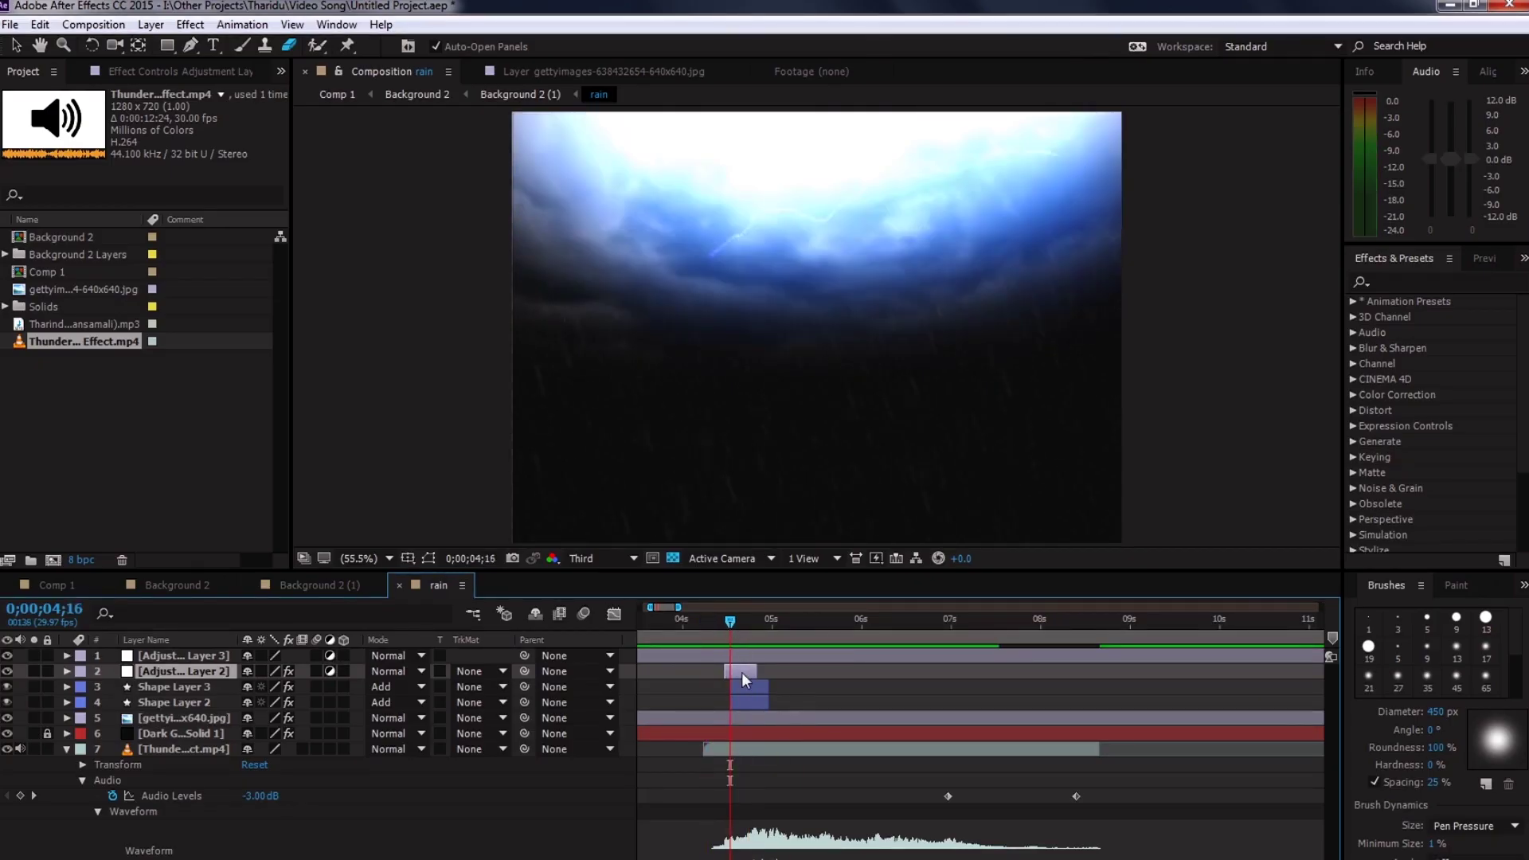
pyautogui.click(753, 742)
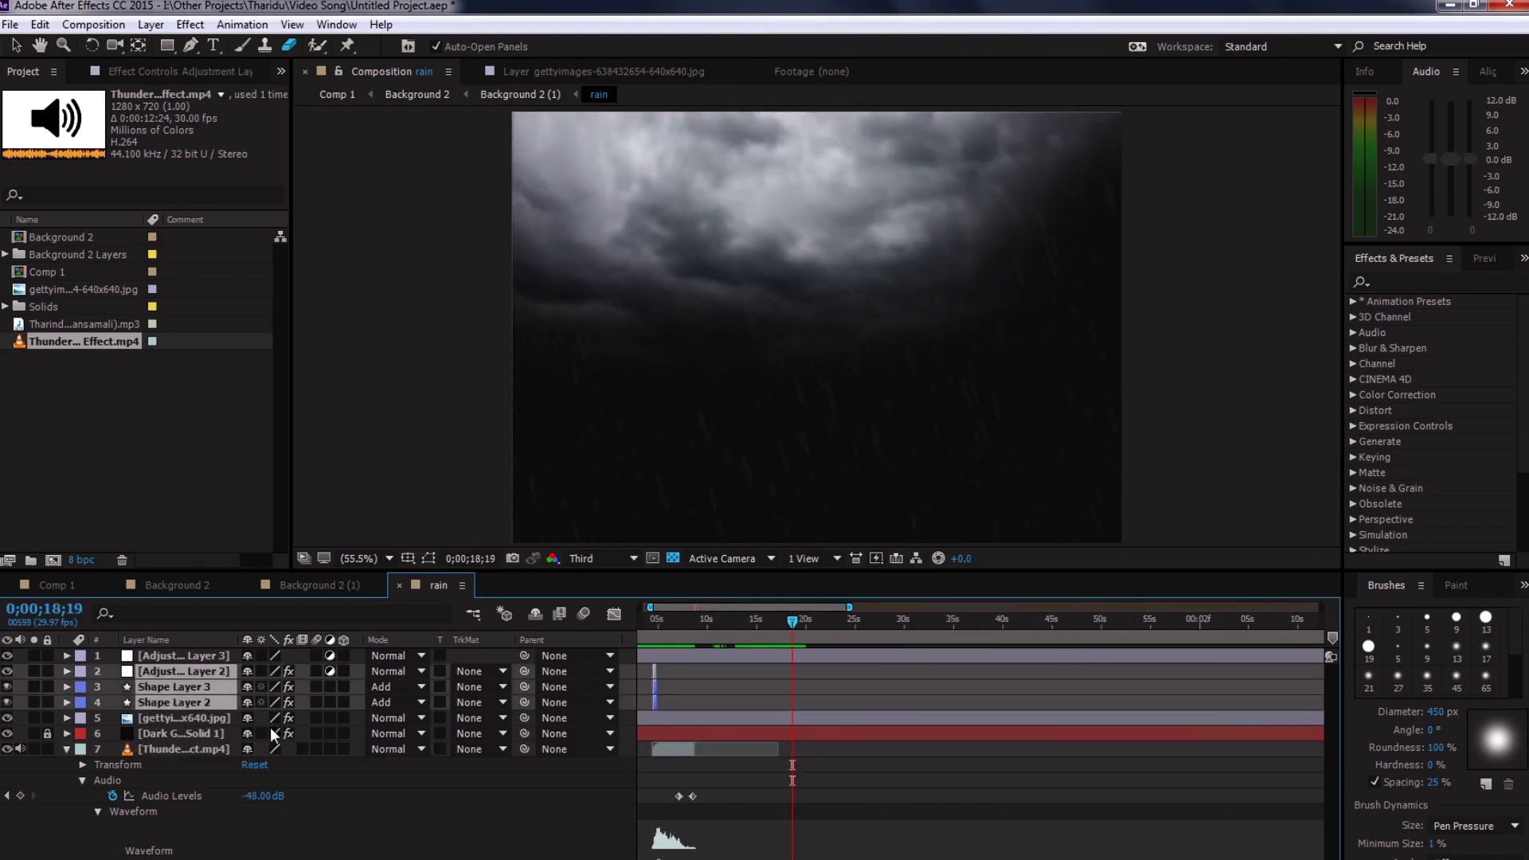
pyautogui.hotkey('ctrl', 'd')
pyautogui.press('i')
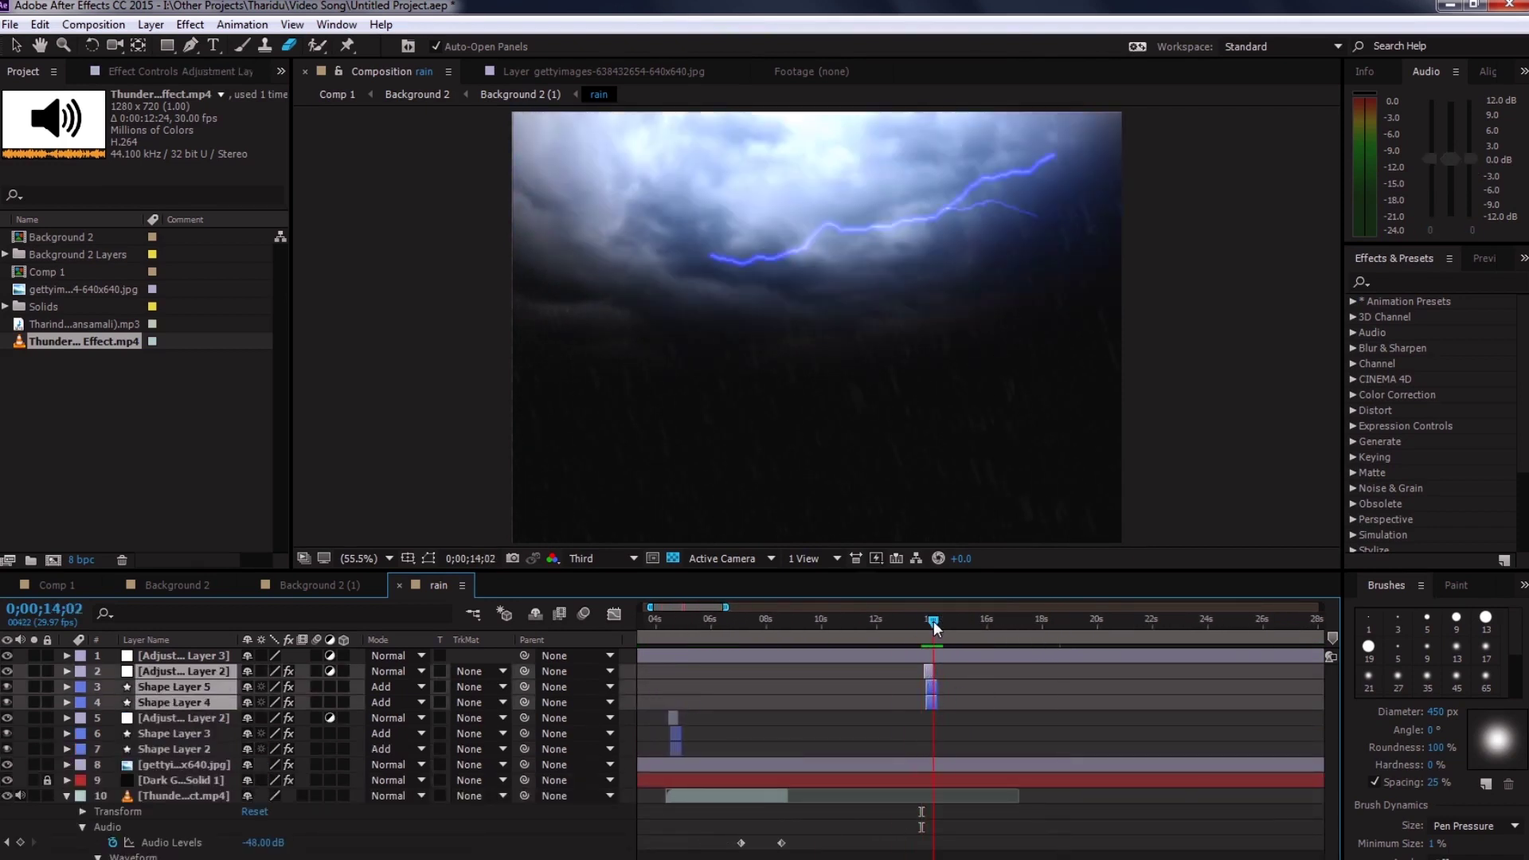
pyautogui.click(797, 796)
pyautogui.hotkey('ctrl', 'd')
pyautogui.moveTo(717, 796); pyautogui.dragTo(959, 806)
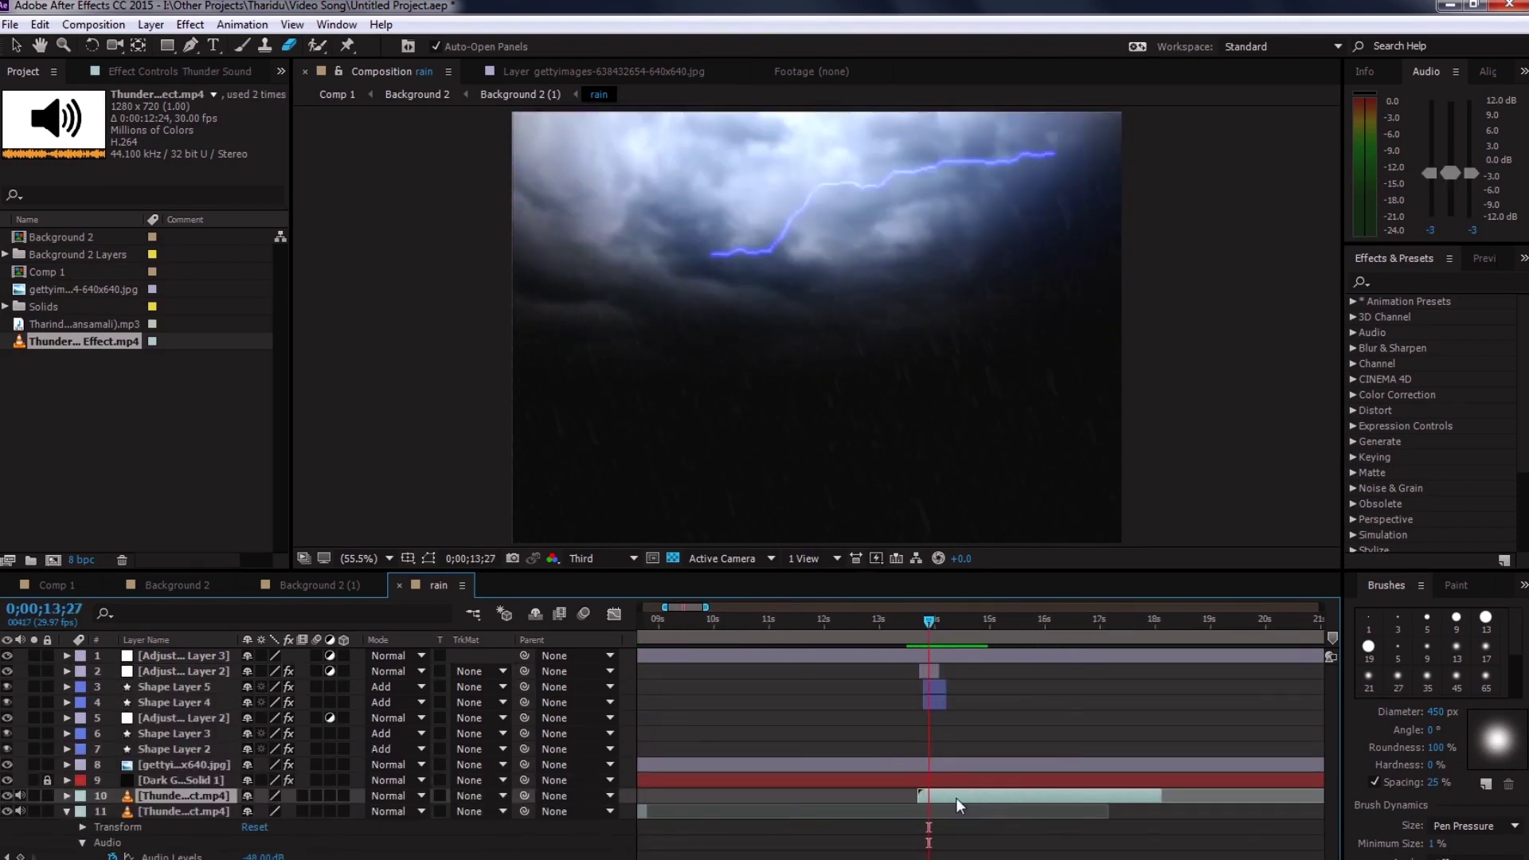
# - Move the copied Lightning effect's End point to redirect the second bolt
pyautogui.press('pagedown')
pyautogui.press('pagedown')
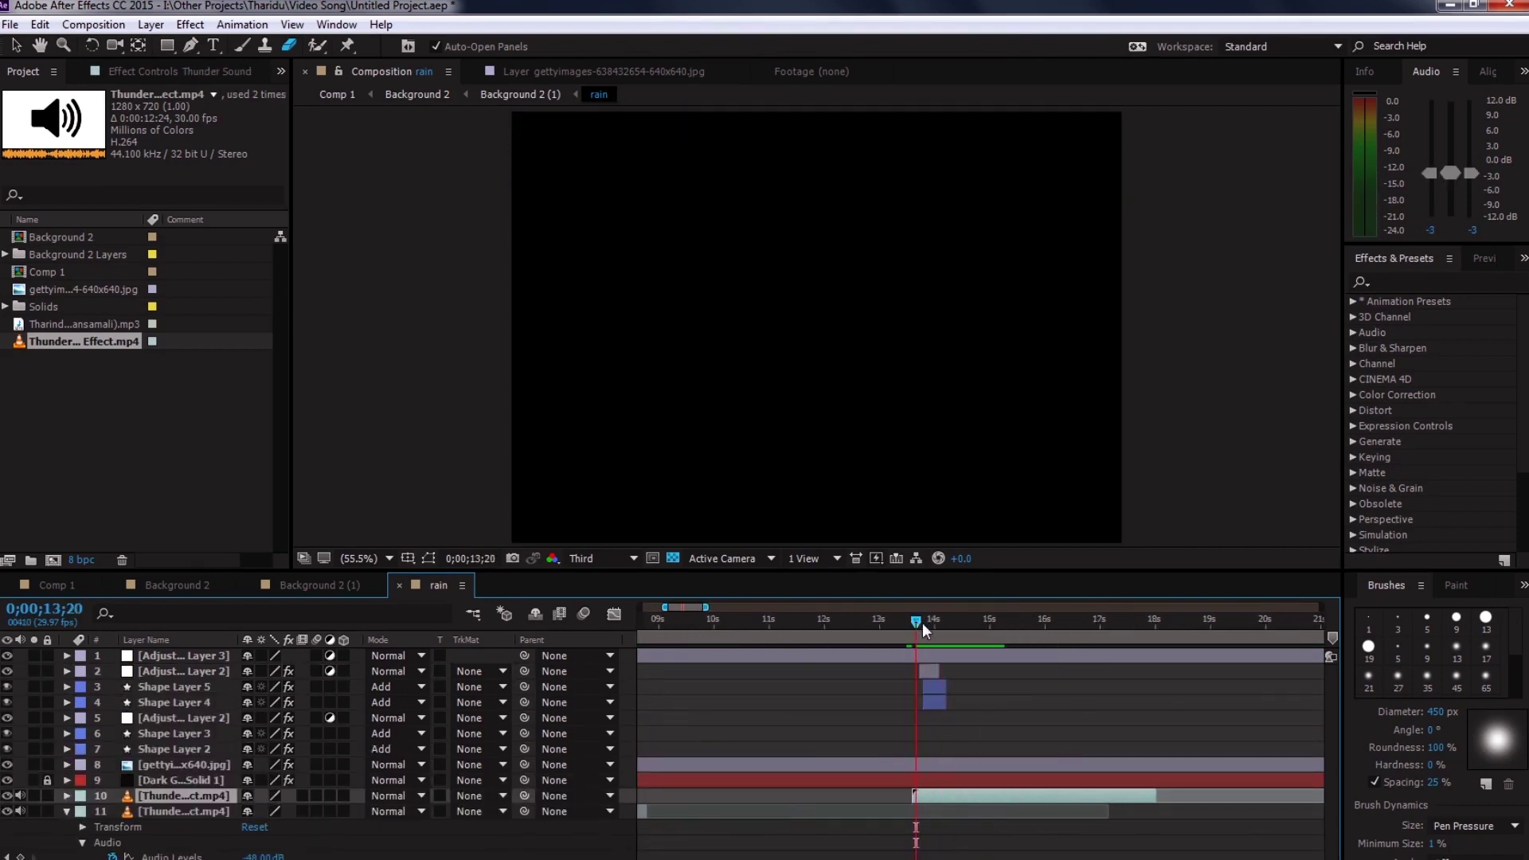
pyautogui.click(934, 672)
pyautogui.press('e')
pyautogui.click(179, 71)
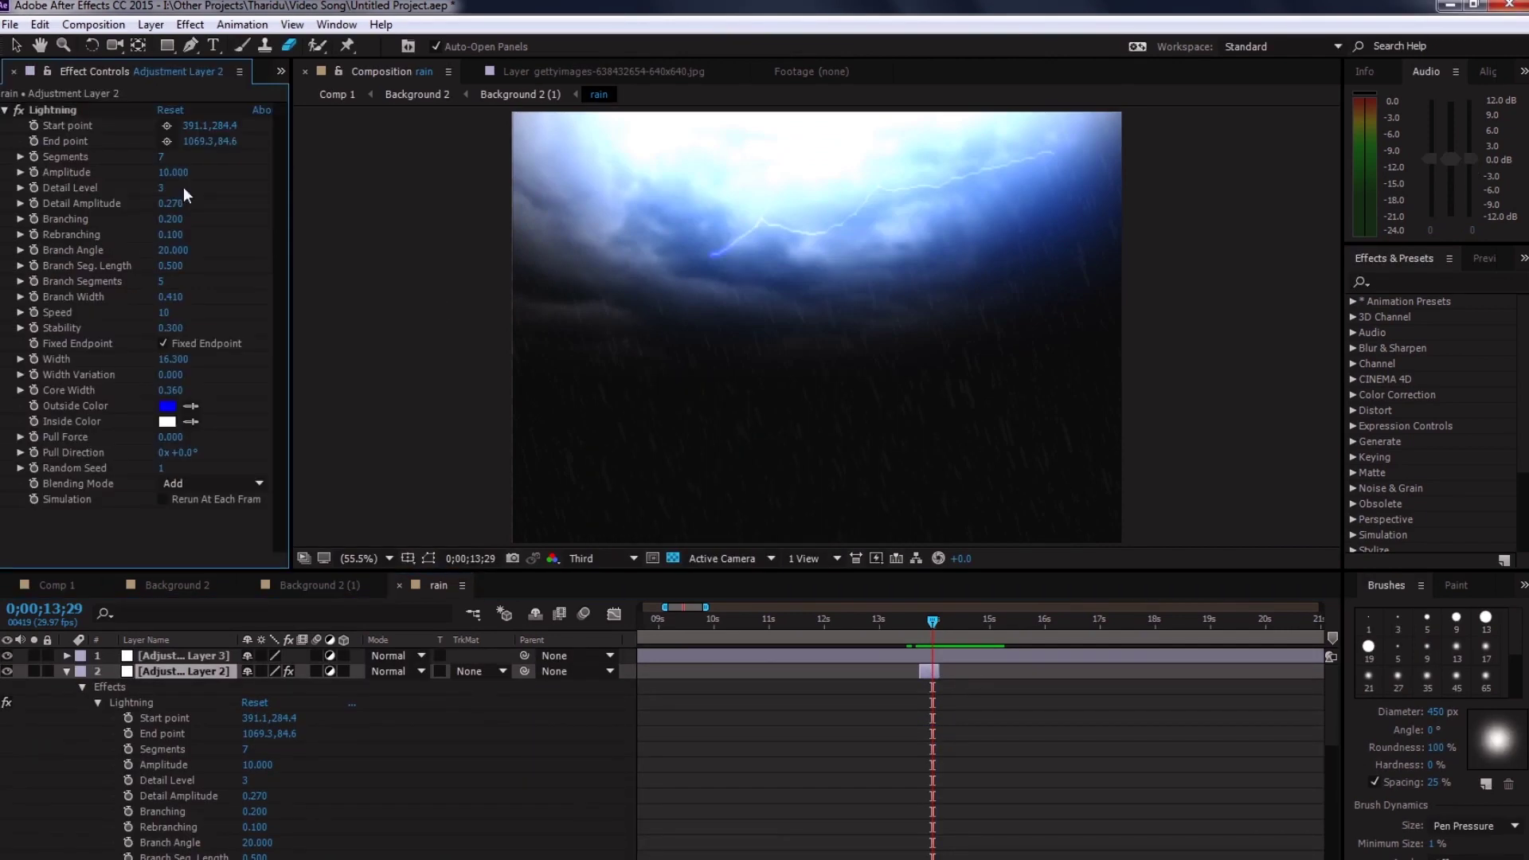
pyautogui.click(53, 109)
pyautogui.moveTo(1057, 154); pyautogui.dragTo(826, 141)
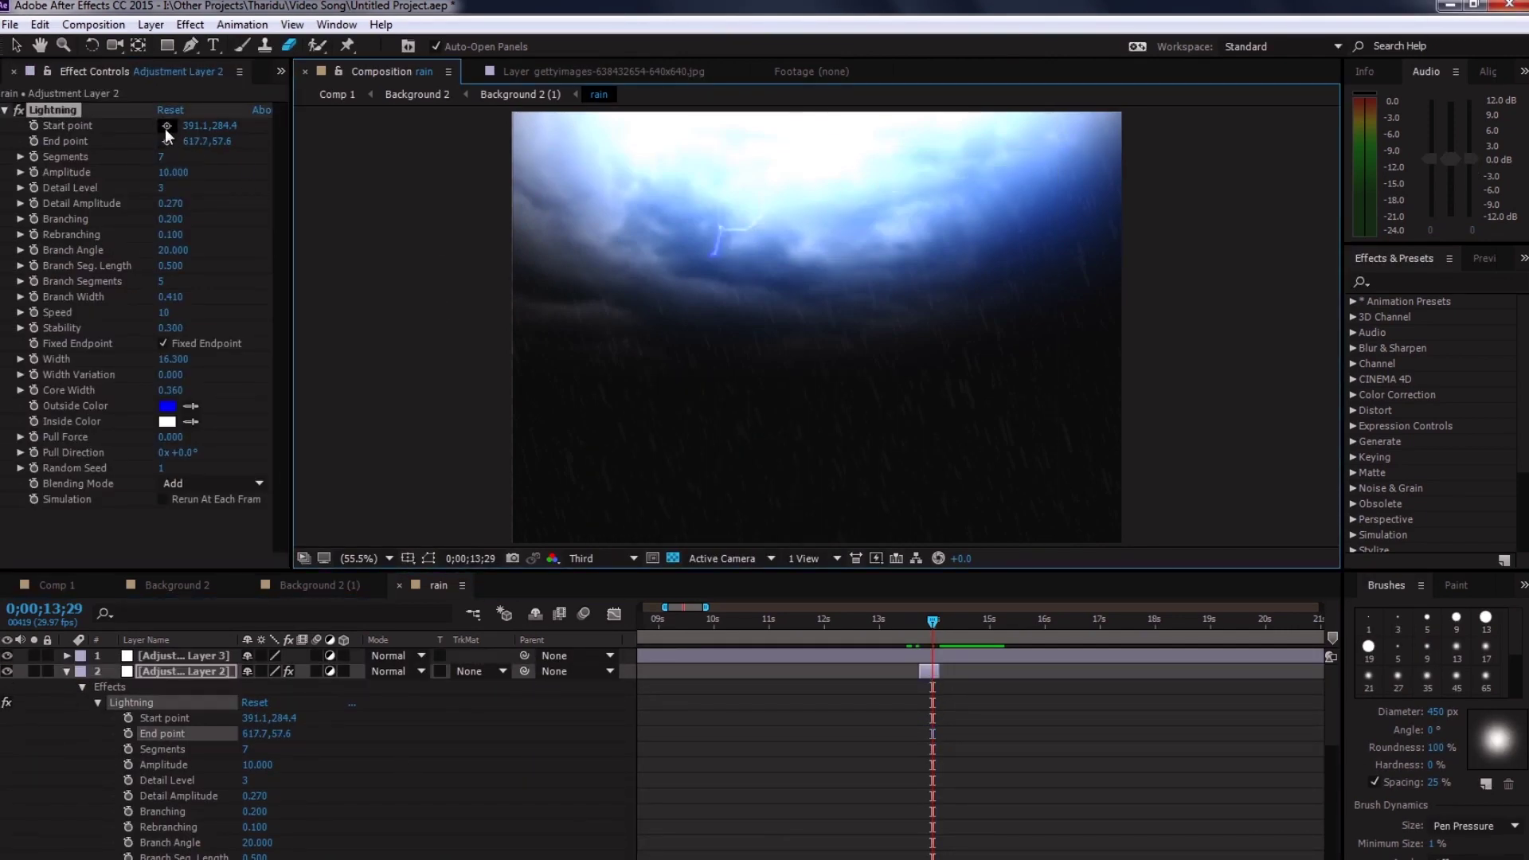
pyautogui.click(53, 584)
pyautogui.click(633, 559)
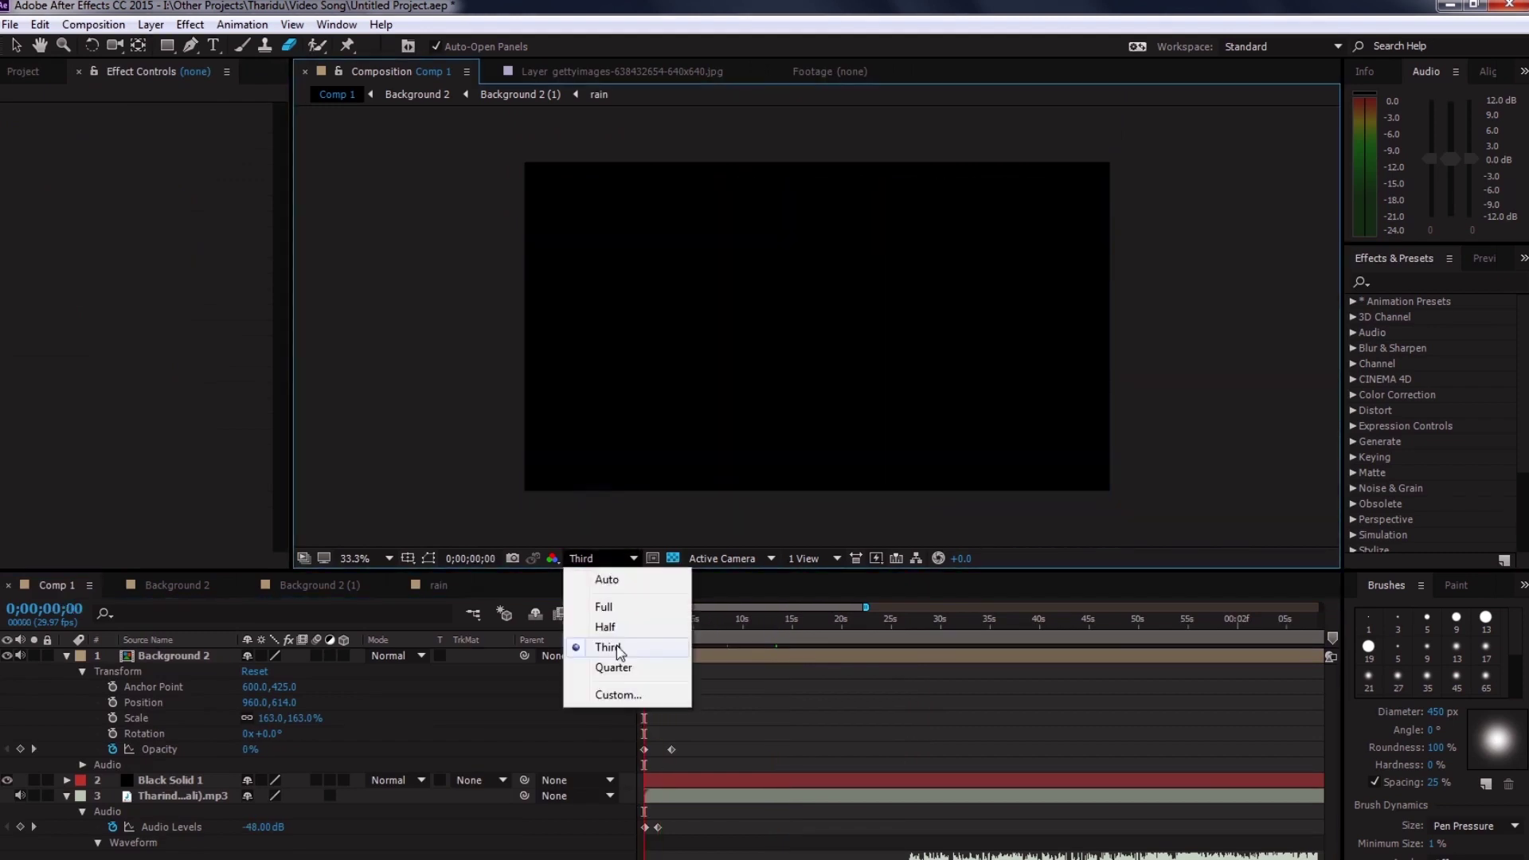
pyautogui.click(615, 660)
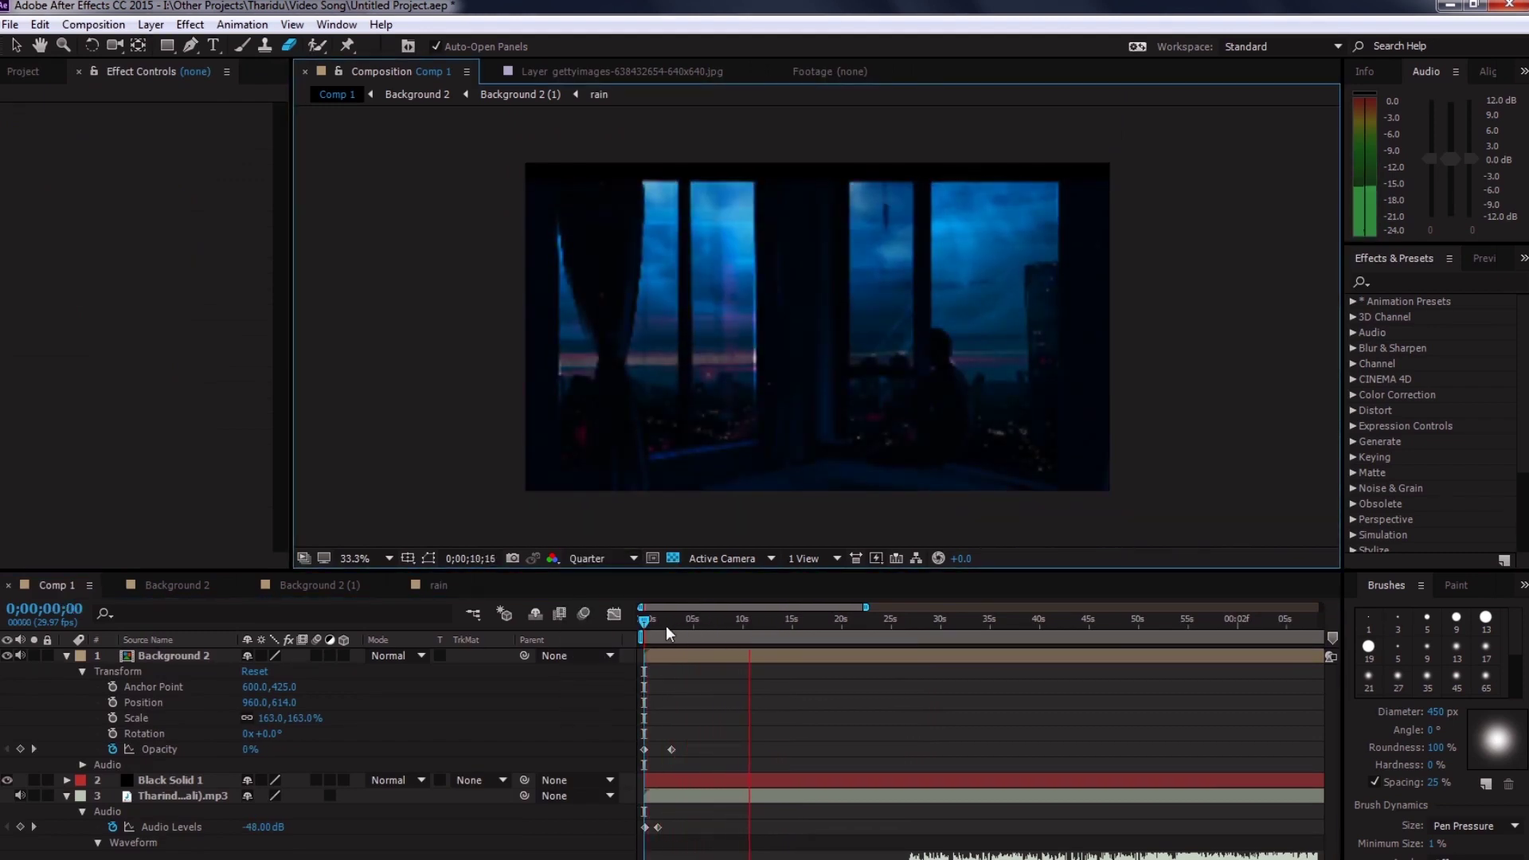
pyautogui.press('space')
pyautogui.press('space')
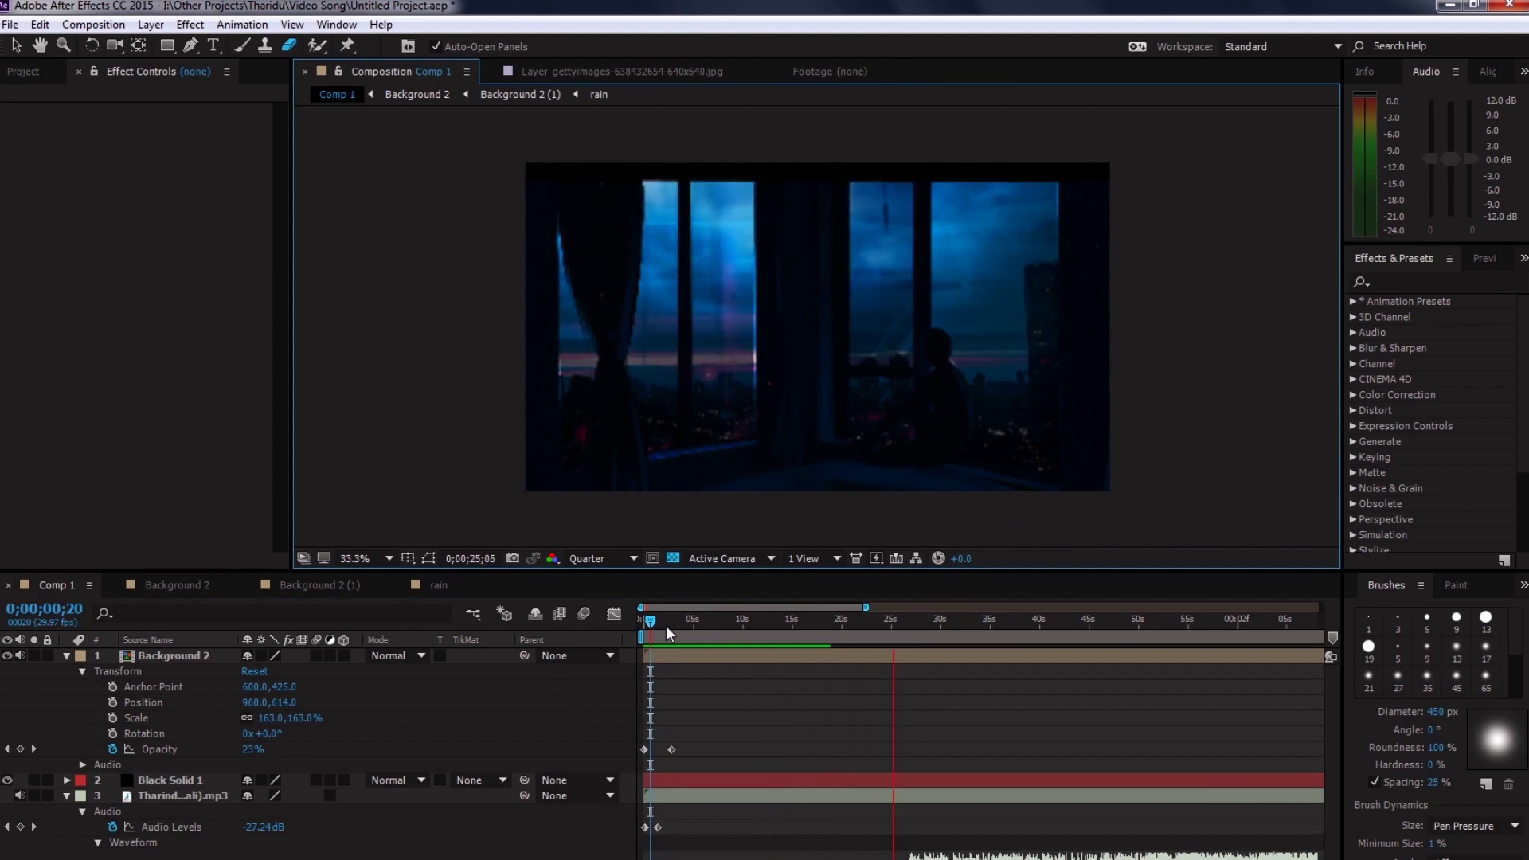
pyautogui.moveTo(778, 620); pyautogui.dragTo(811, 619)
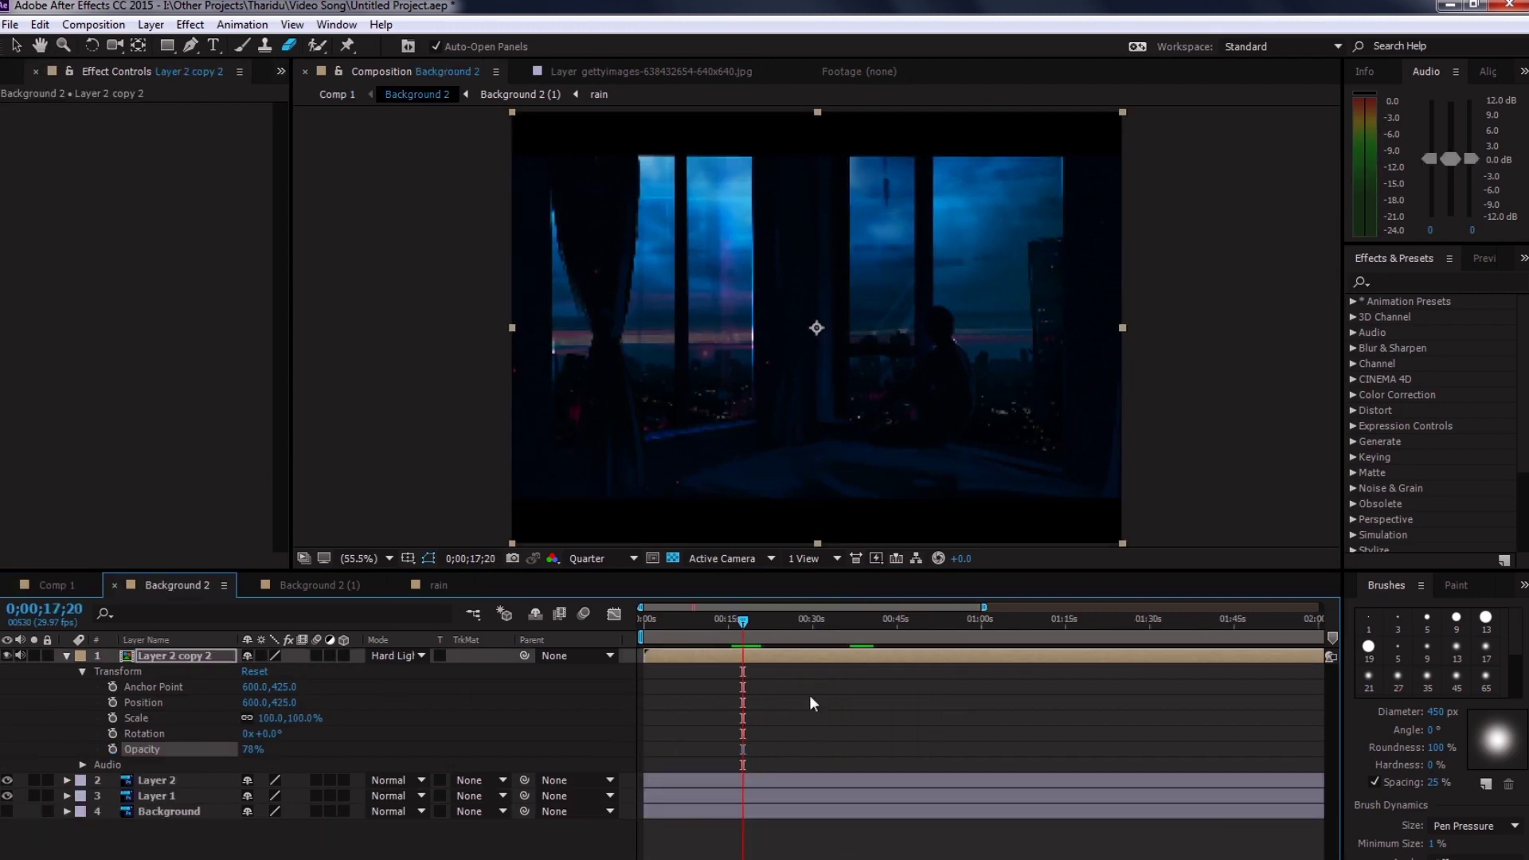
pyautogui.click(324, 583)
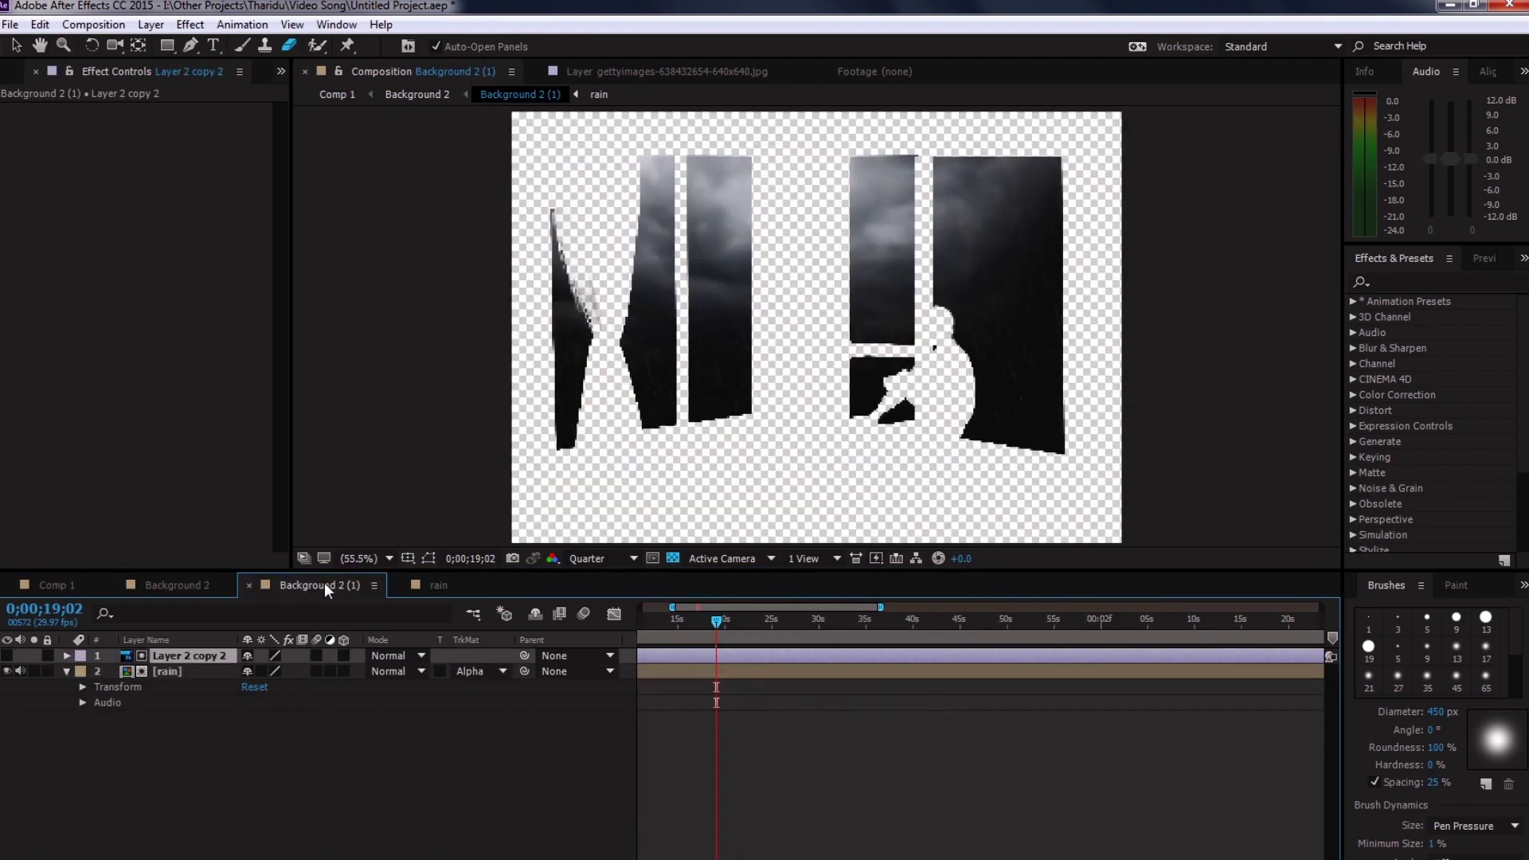
pyautogui.click(194, 585)
pyautogui.click(8, 797)
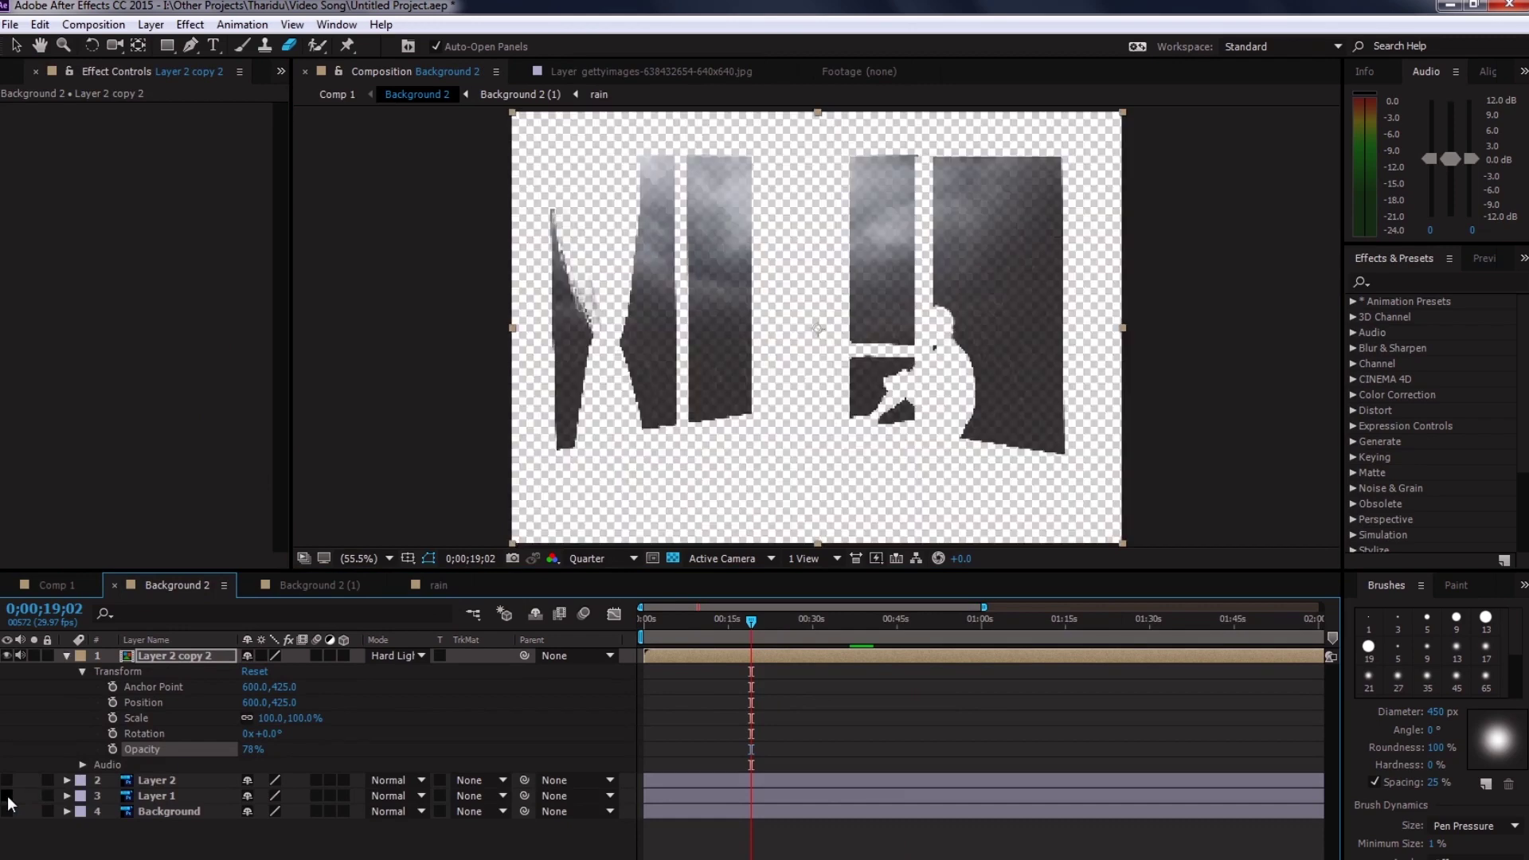
pyautogui.press('space')
pyautogui.click(55, 586)
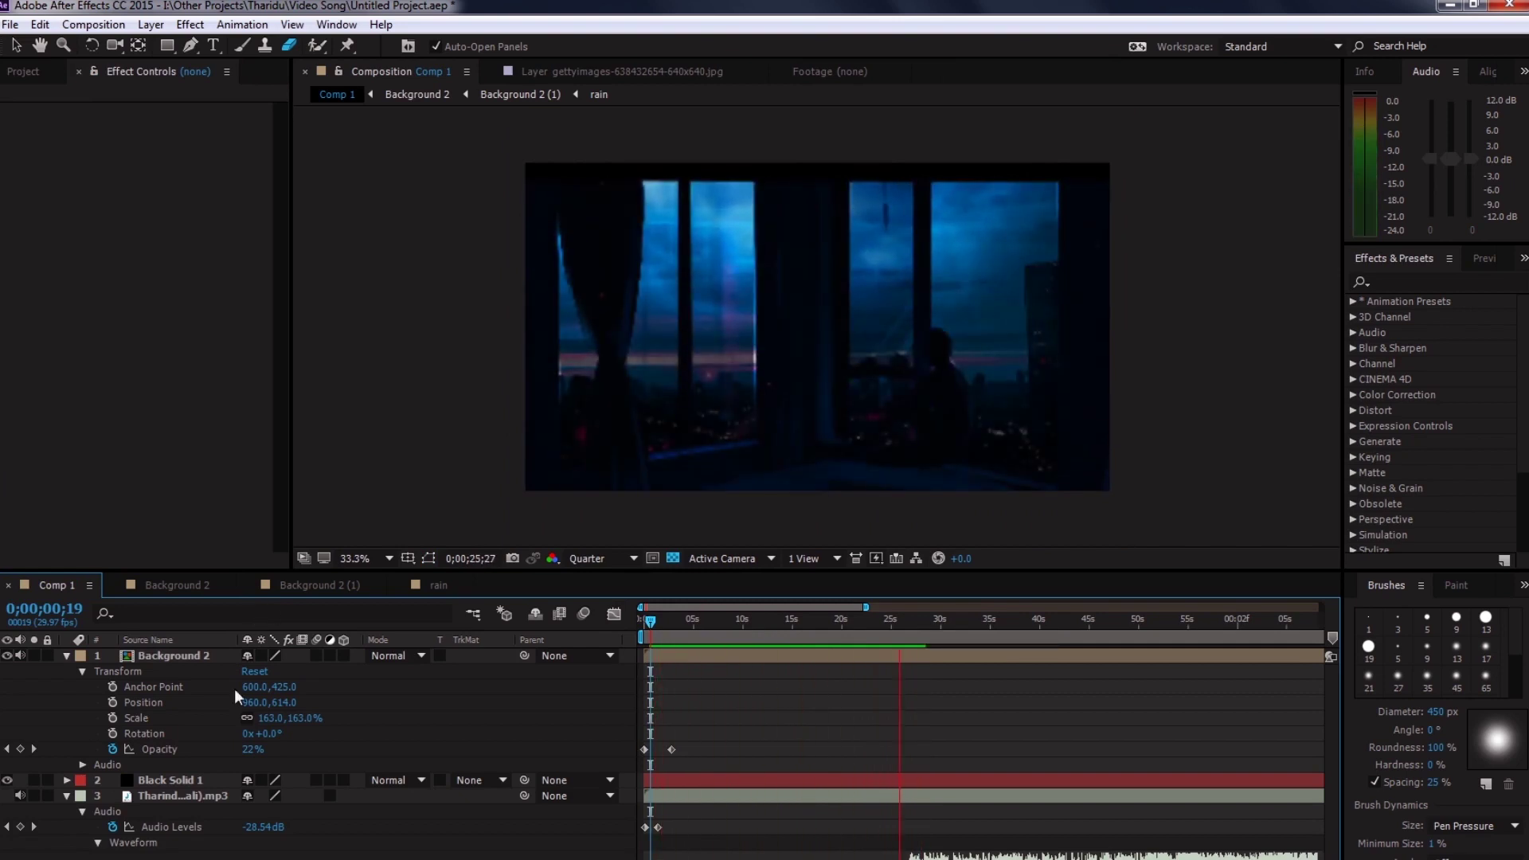
pyautogui.hotkey('ctrl', 'k')
pyautogui.write('Li')
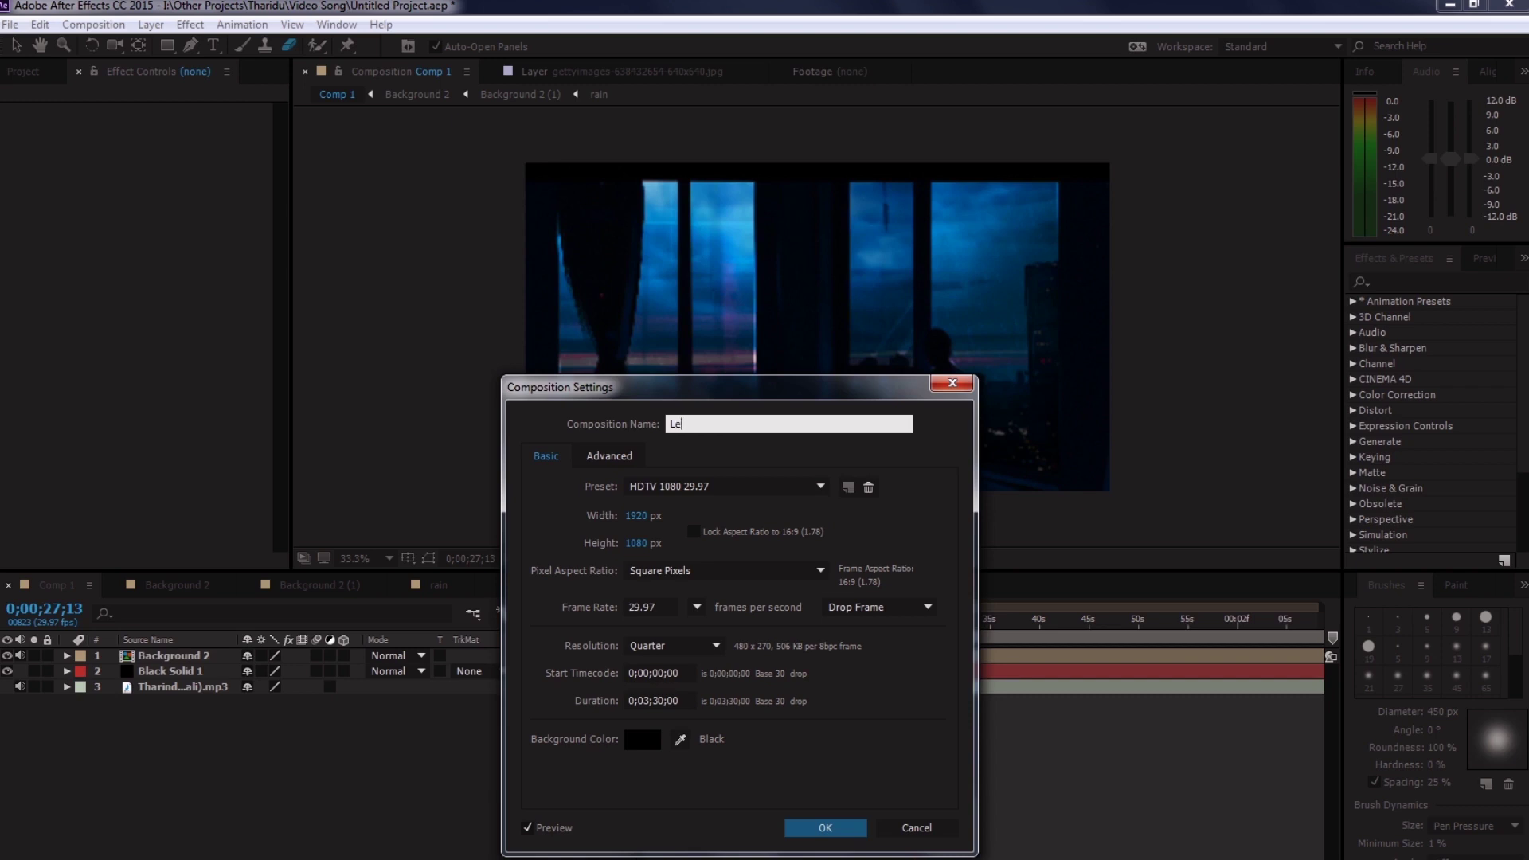
pyautogui.write('ics')
# - Confirm the composition name Lerics and play a preview from the start
pyautogui.click(824, 831)
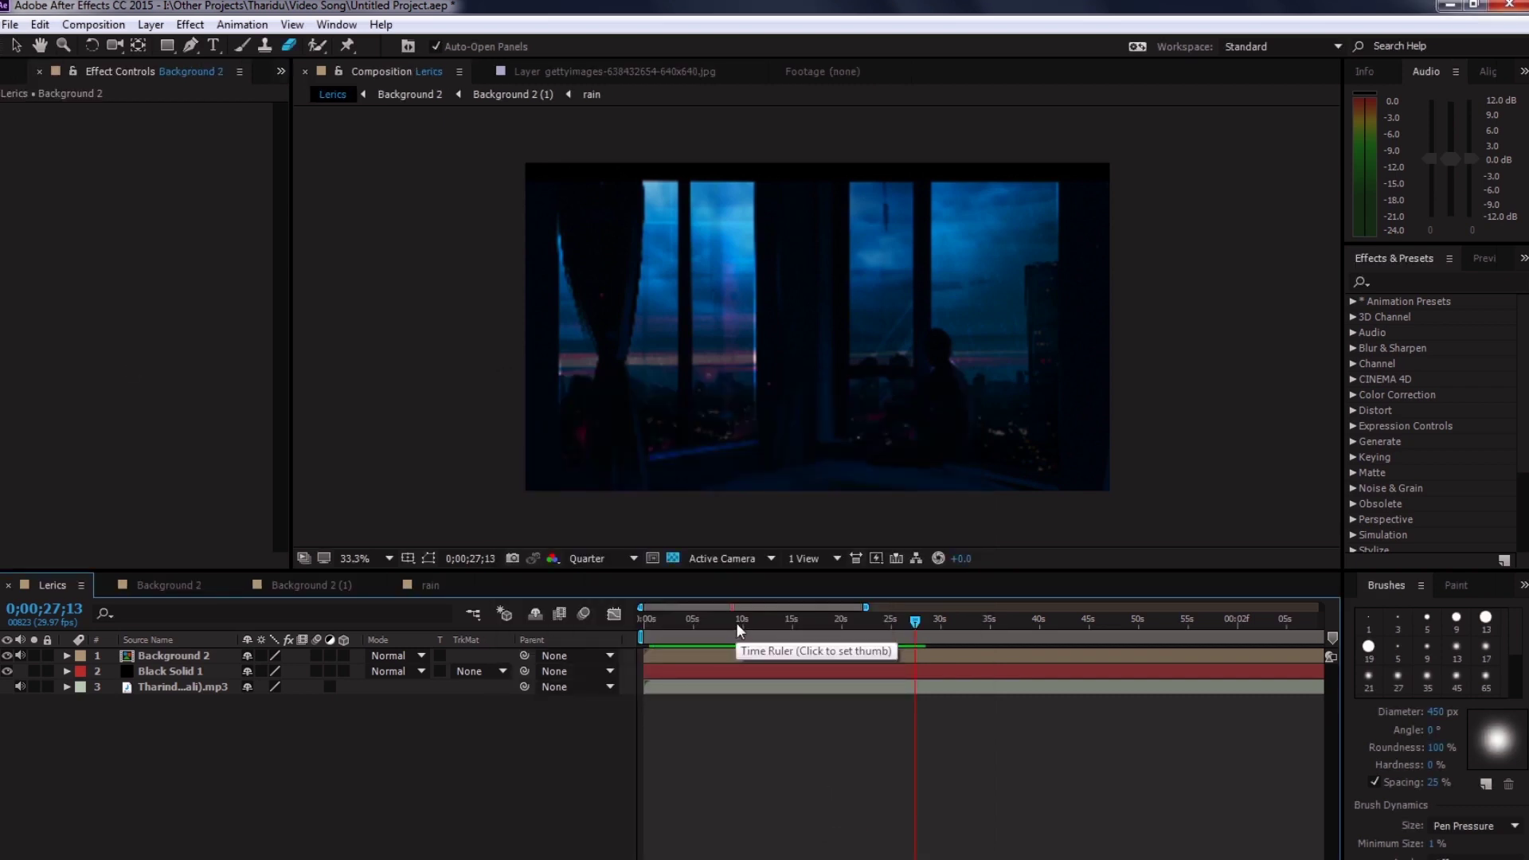
pyautogui.click(645, 620)
pyautogui.press('space')
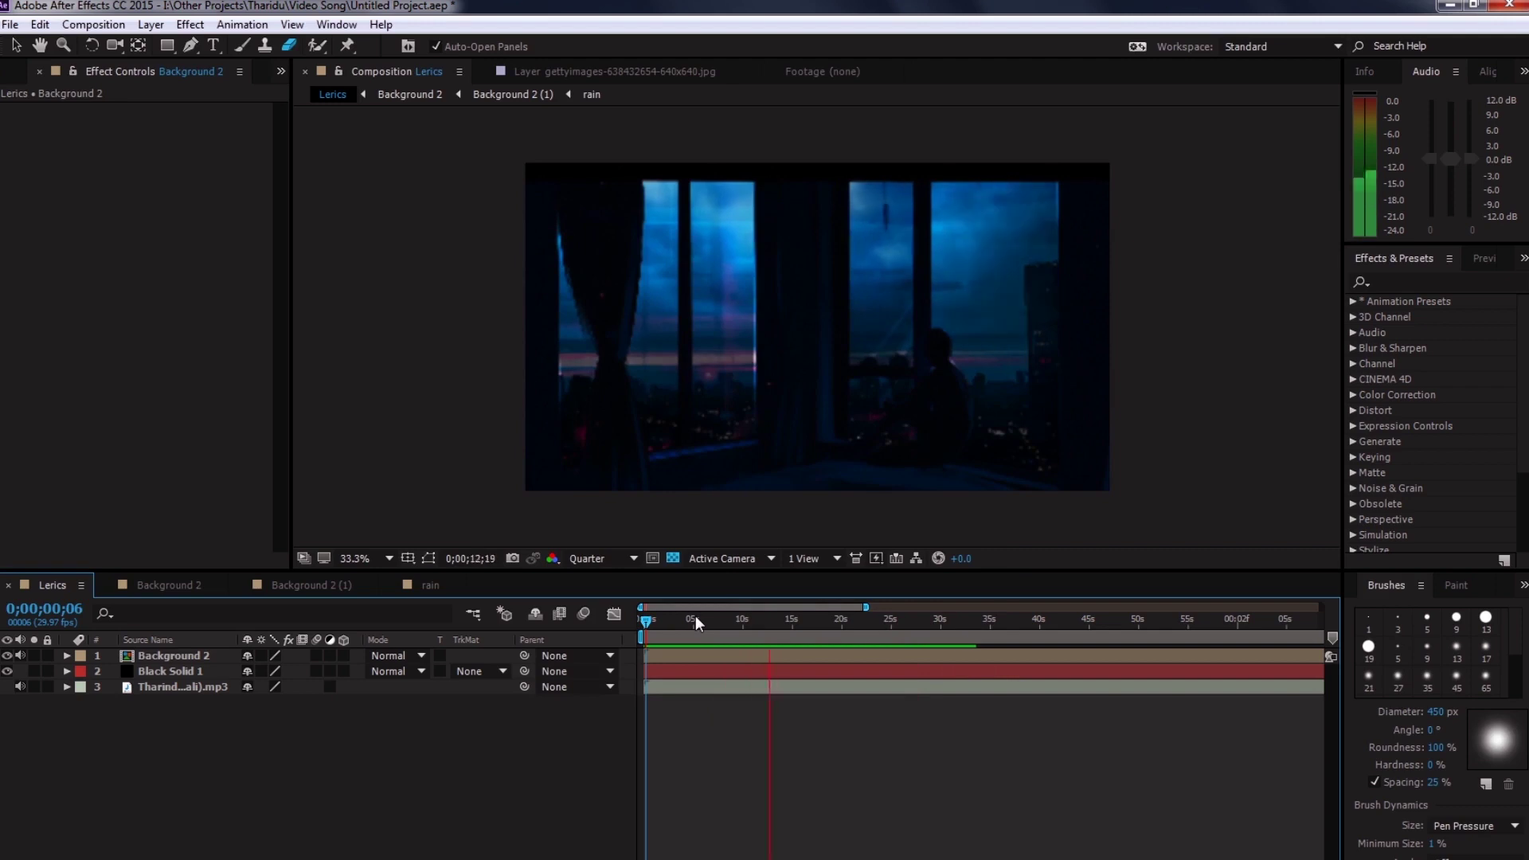
# - Stop the preview, zoom the timeline out, and move to about 26 seconds and later
pyautogui.press('space')
pyautogui.press('-')
pyautogui.click(817, 621)
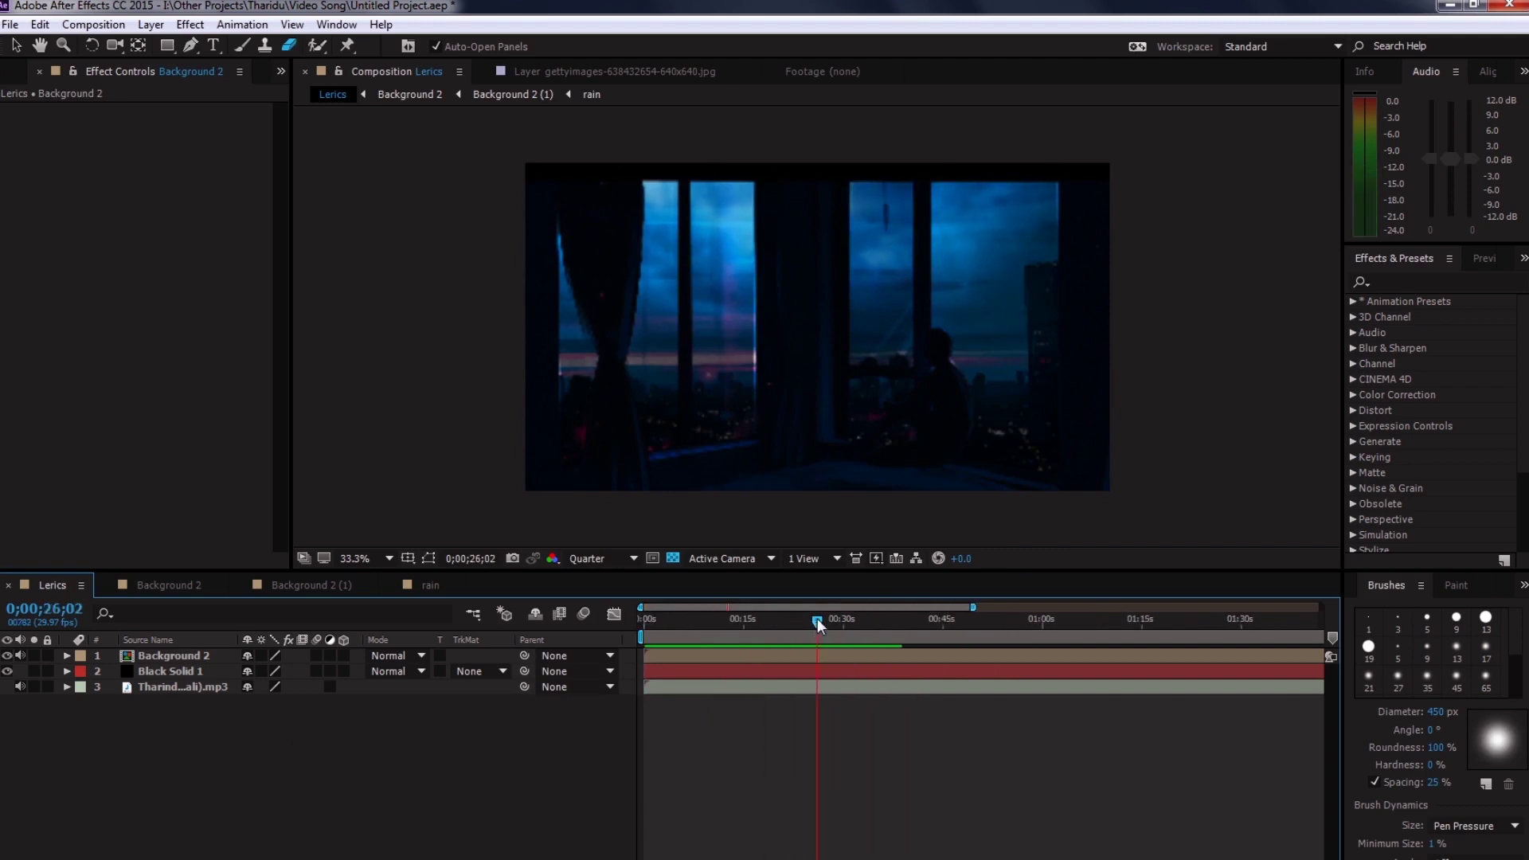
pyautogui.click(887, 628)
# - Review the Background 2 (1), Background 2 and rain comps, checking the lightning, then return to Lerics
pyautogui.moveTo(834, 632); pyautogui.dragTo(830, 632)
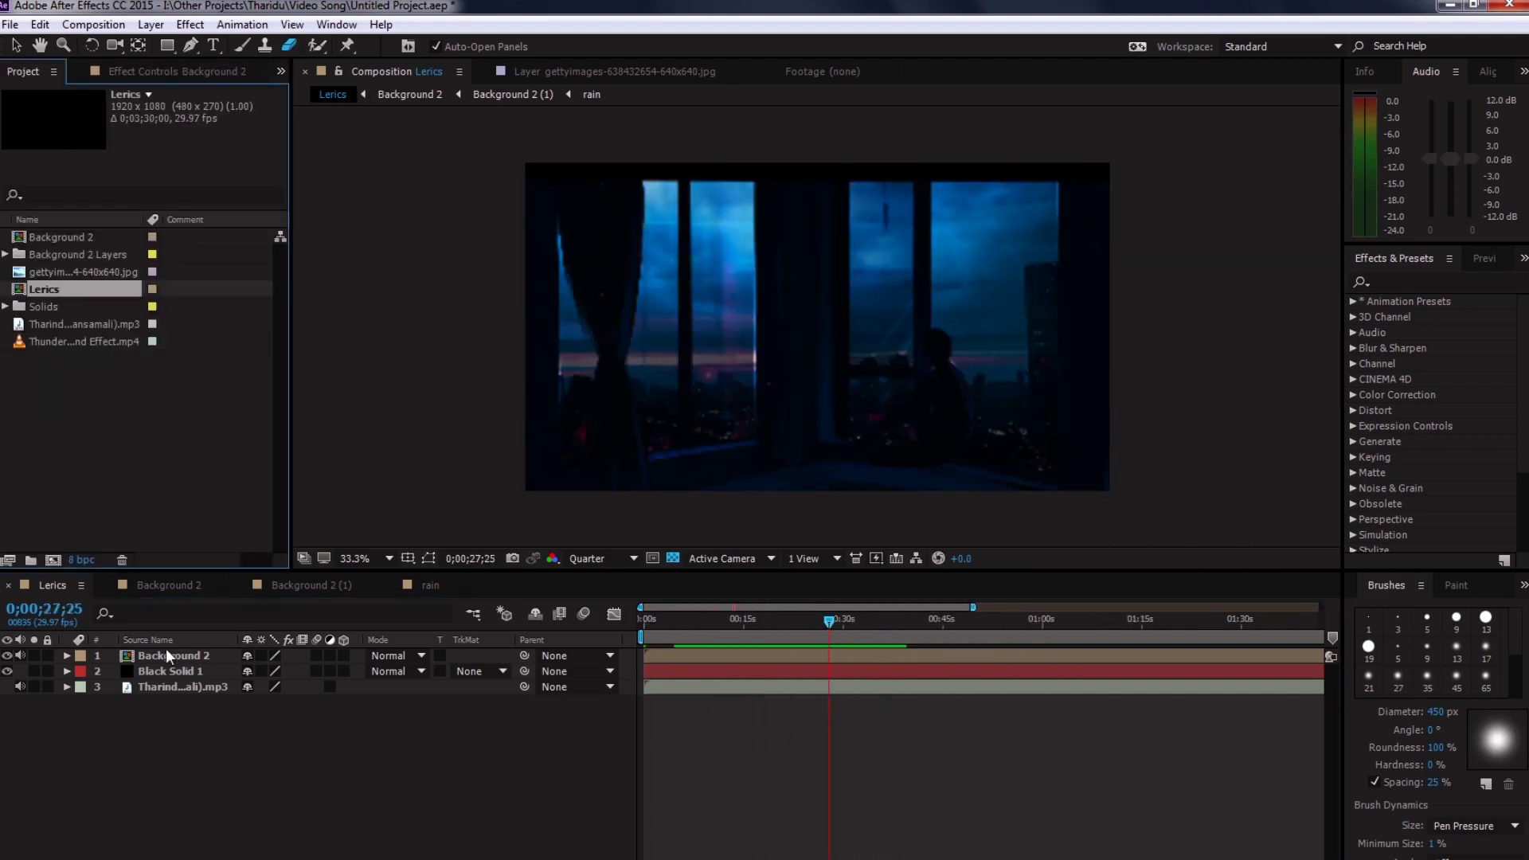
pyautogui.click(705, 629)
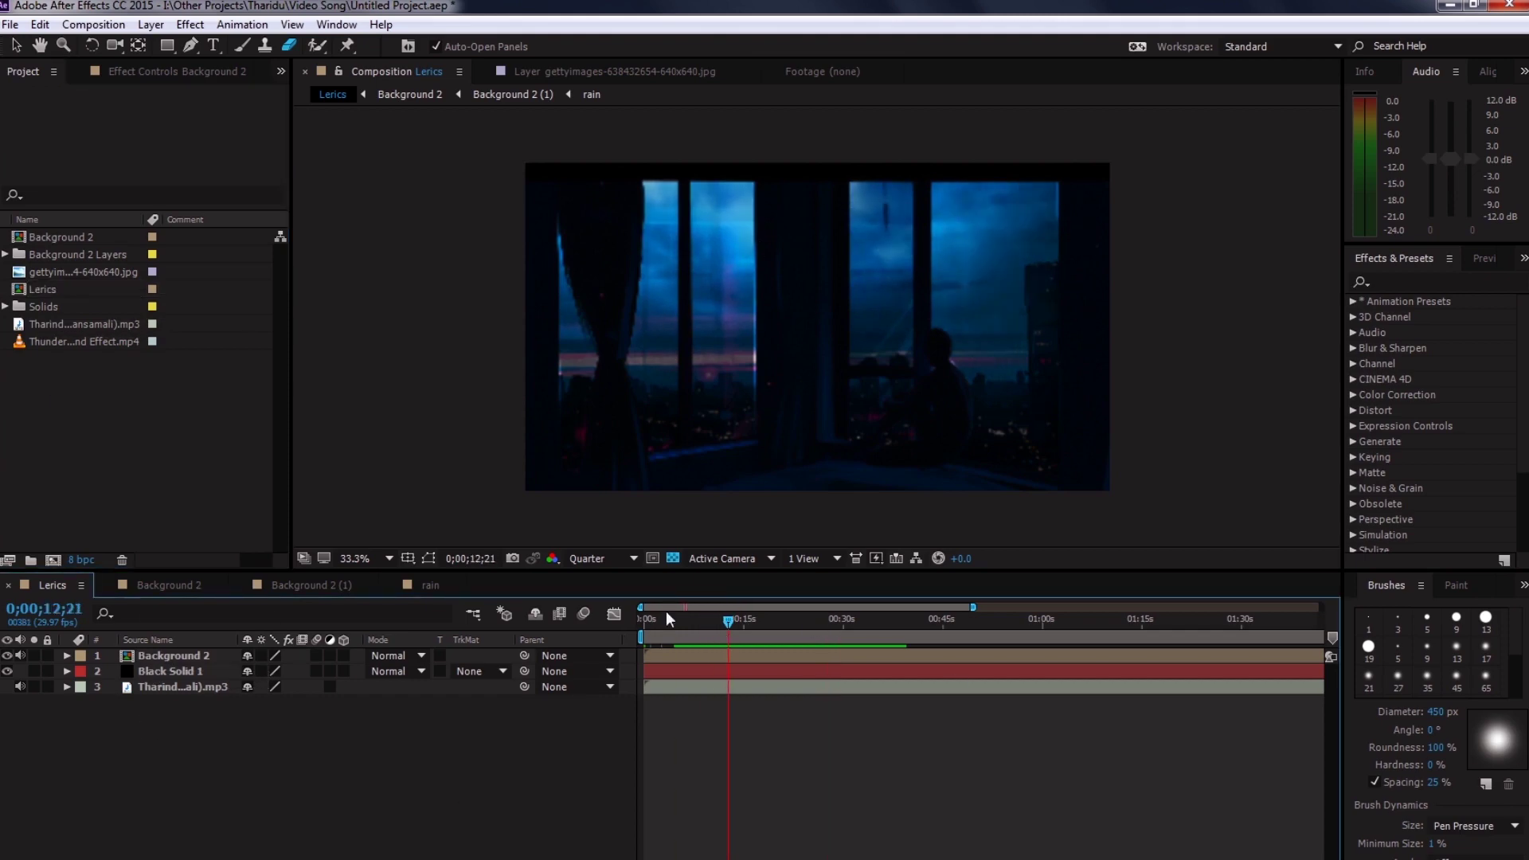
pyautogui.click(310, 586)
pyautogui.click(170, 586)
pyautogui.click(430, 585)
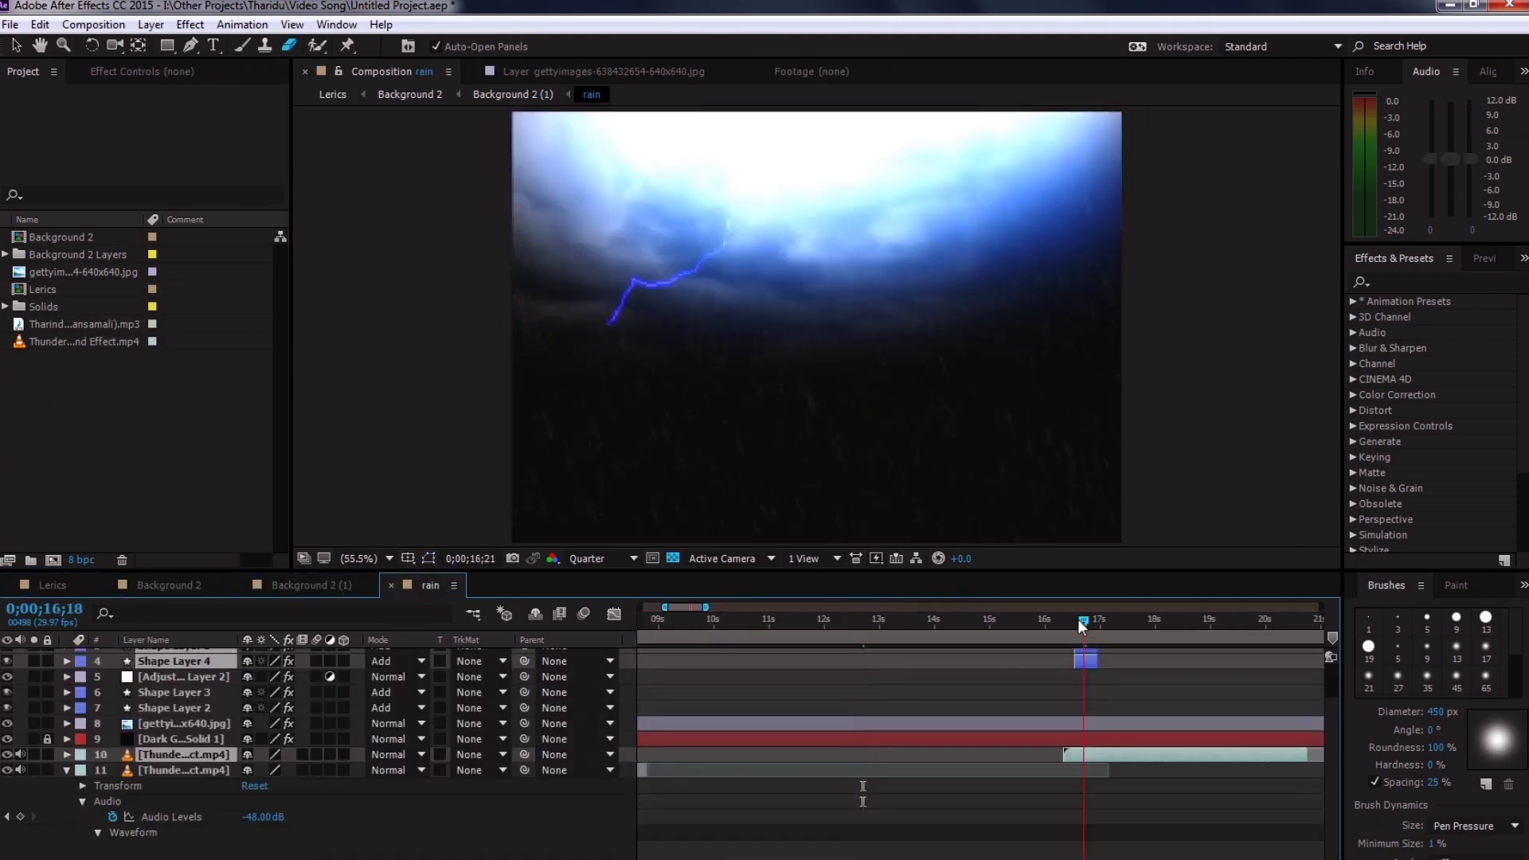
pyautogui.moveTo(1078, 619); pyautogui.dragTo(1069, 620)
pyautogui.click(52, 586)
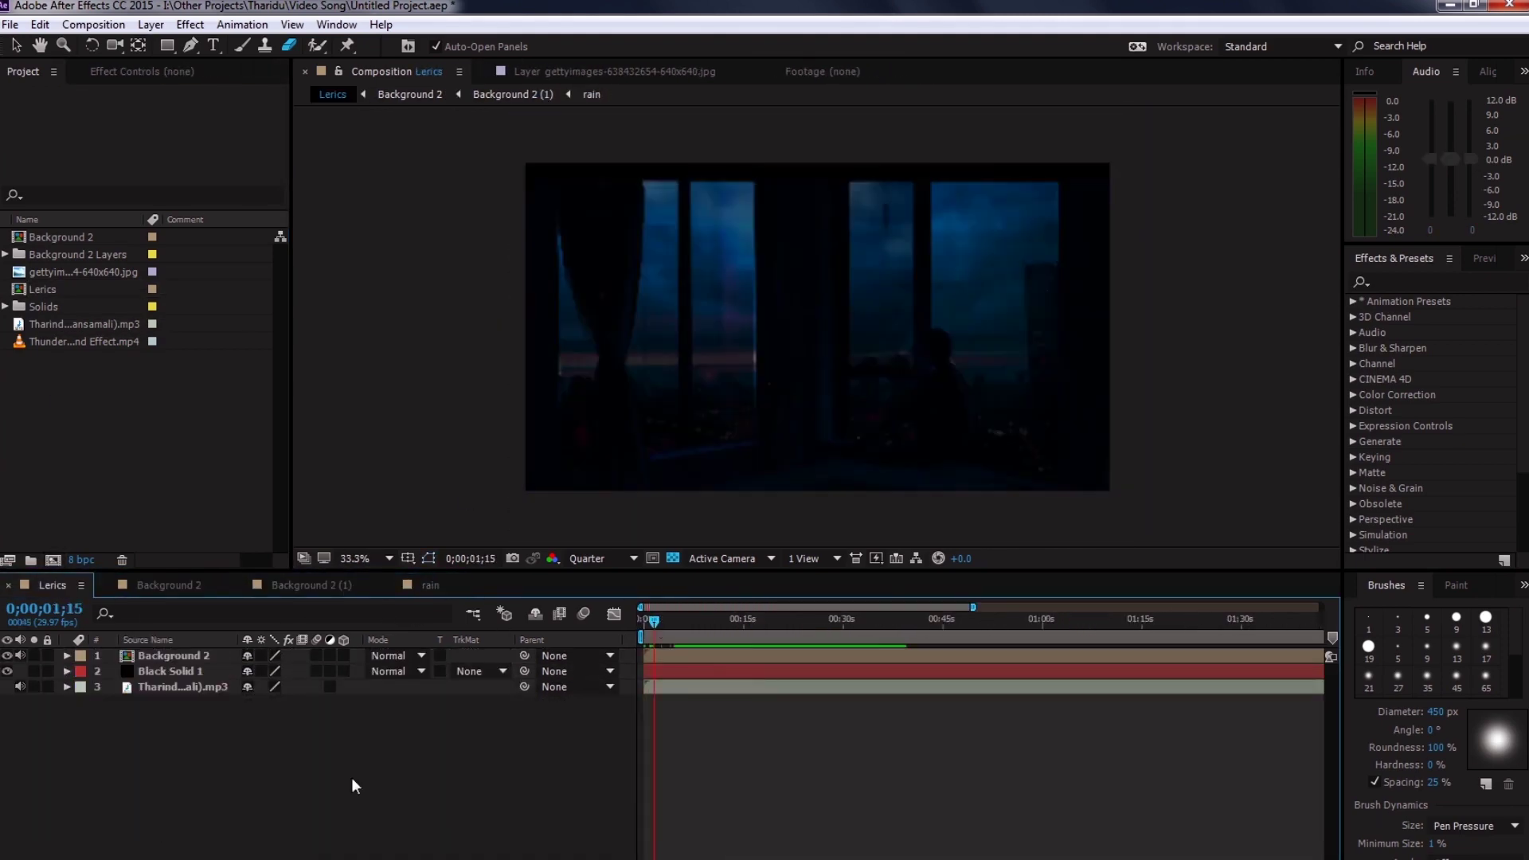
# - Select the Lerics composition in the Project panel and open its options to rename it
pyautogui.hotkey('alt', 'Tab')
pyautogui.click(806, 4)
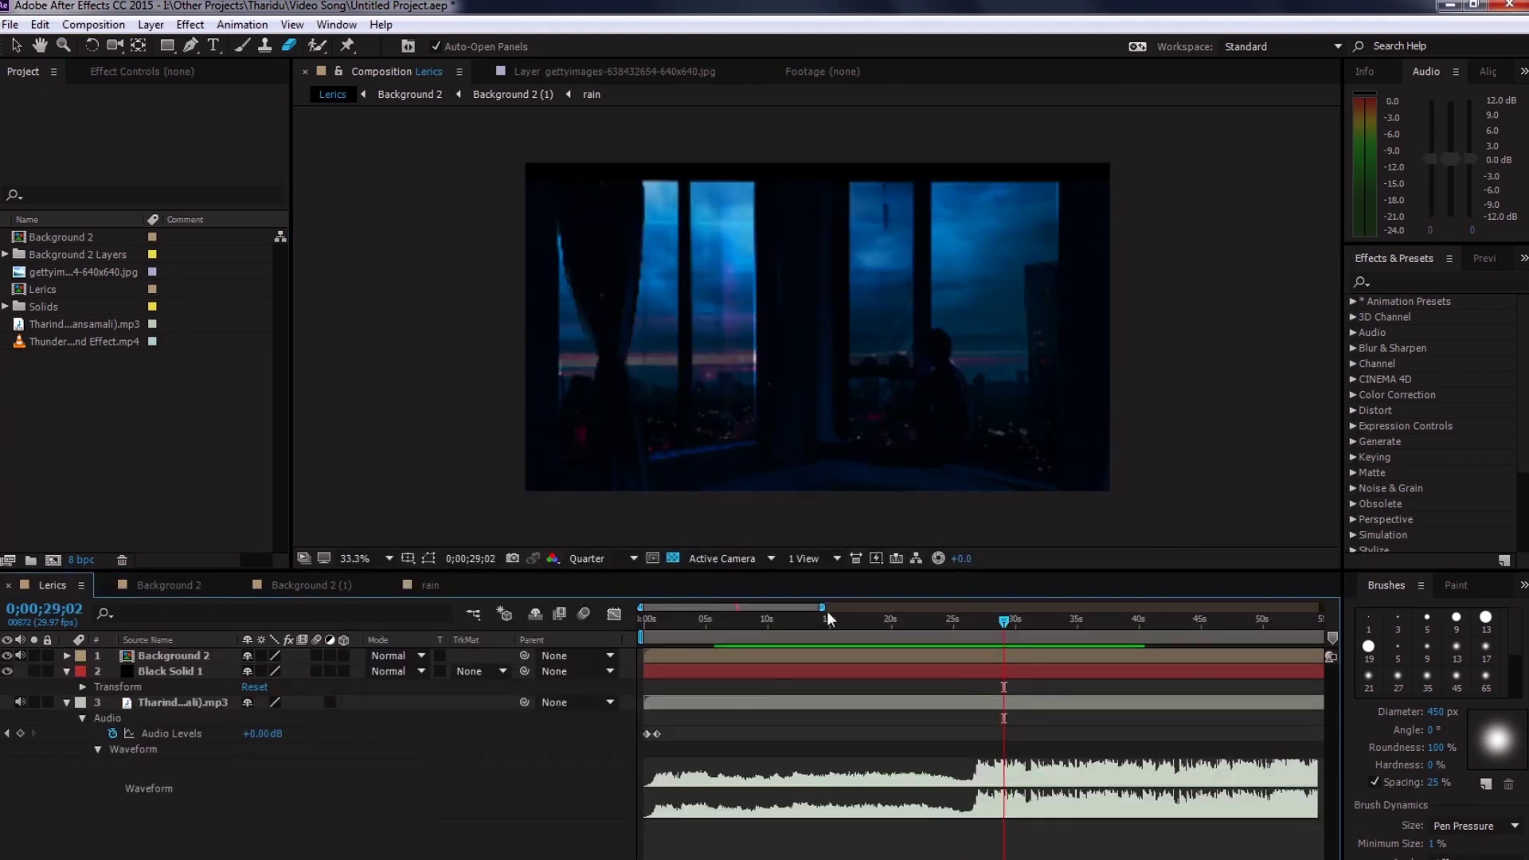
pyautogui.rightClick(51, 585)
pyautogui.rightClick(43, 289)
# - Create a composition named Texts, open it, and add the song audio to its timeline
pyautogui.moveTo(93, 383)
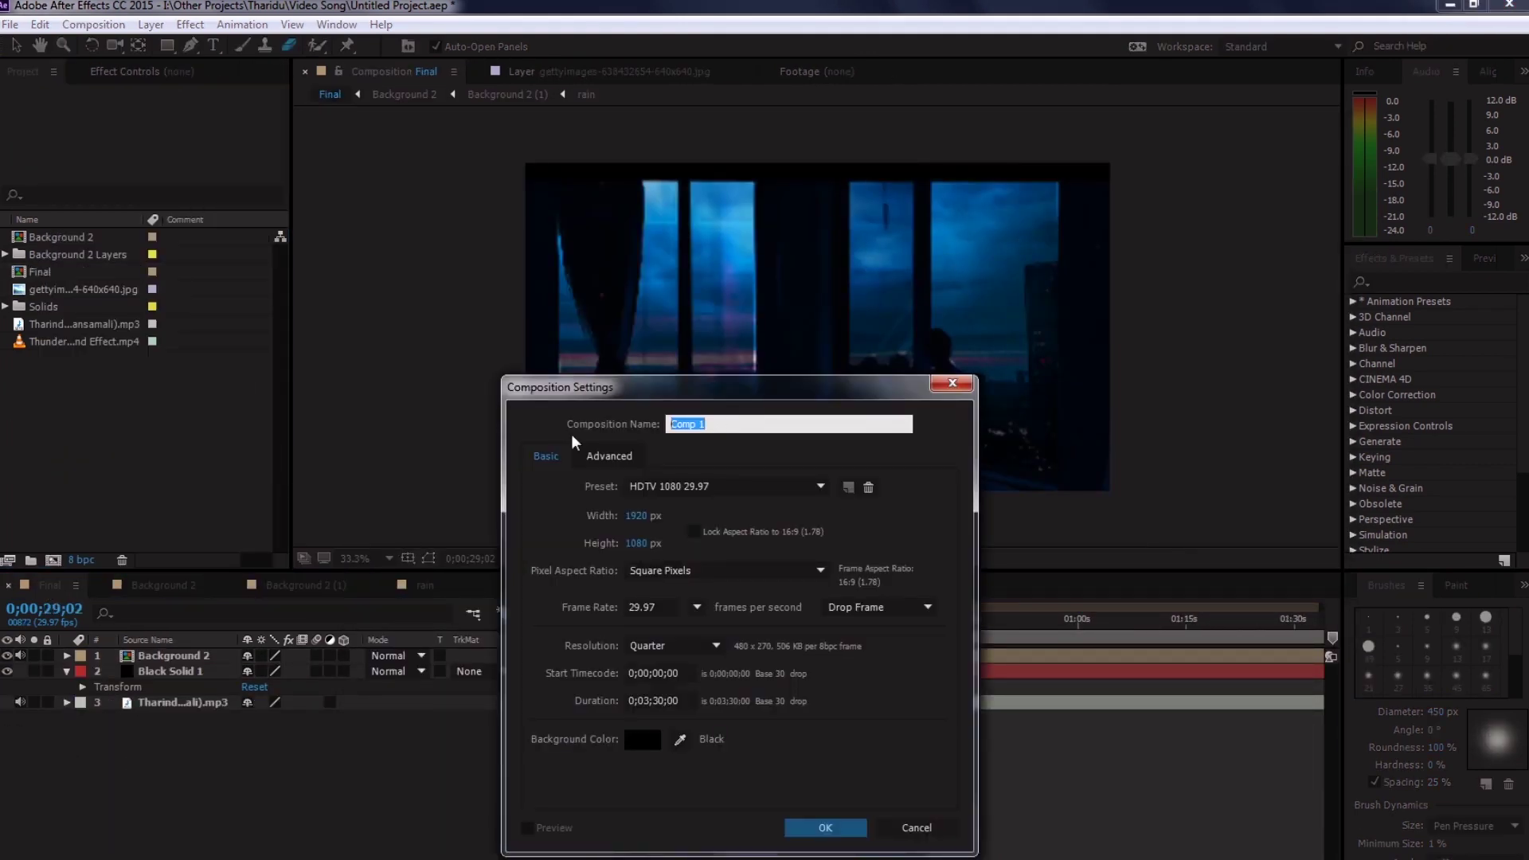
pyautogui.write('Texts')
pyautogui.press('Return')
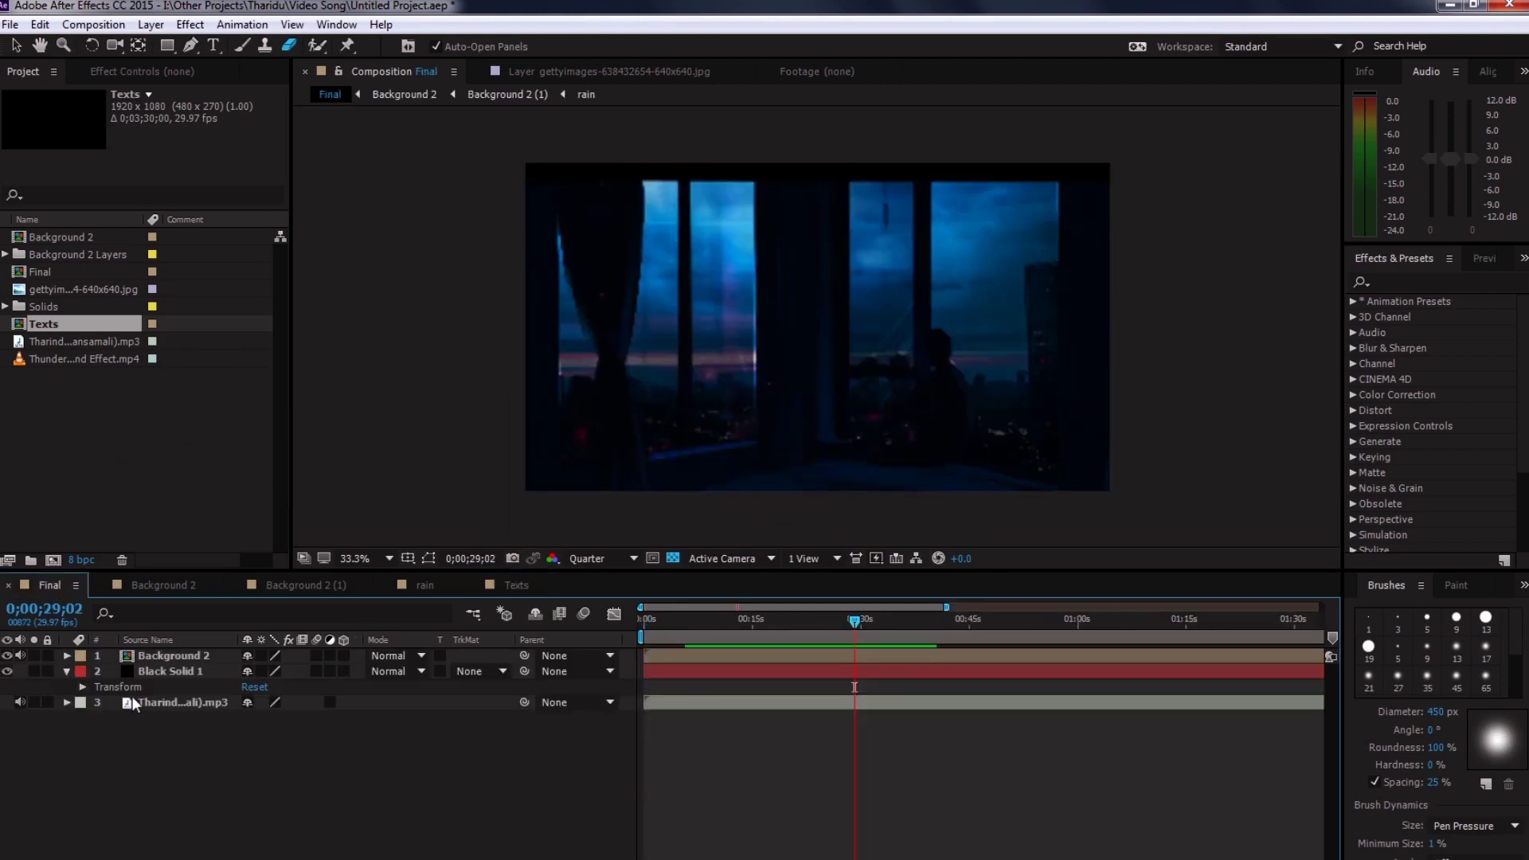
pyautogui.click(517, 586)
pyautogui.moveTo(719, 652); pyautogui.dragTo(769, 643)
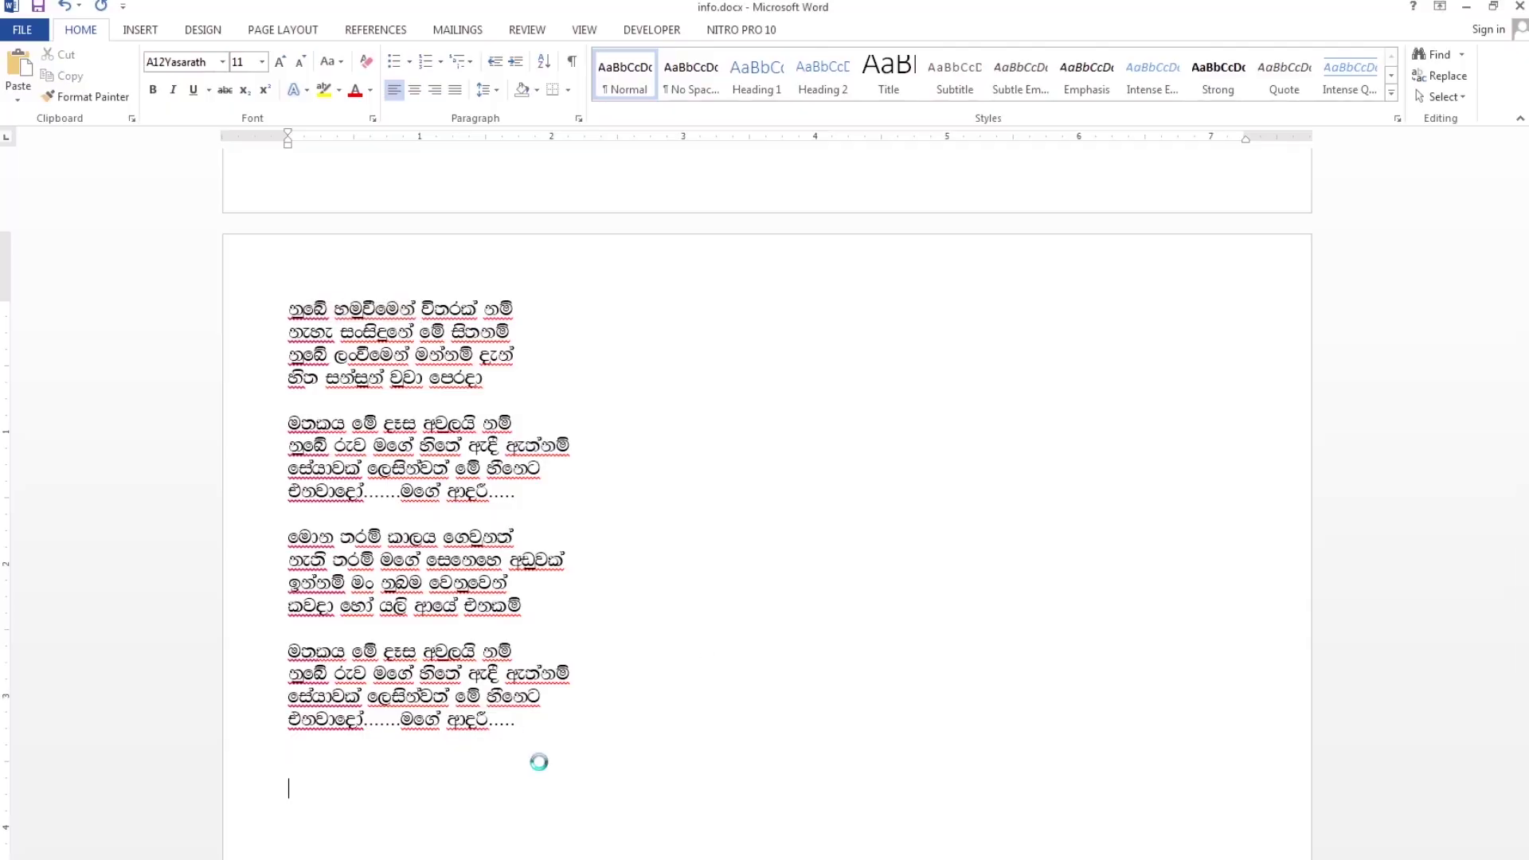
# - Paste the lyric line into Word and apply a decorative Sinhala font from the Font list
pyautogui.hotkey('ctrl', 'v')
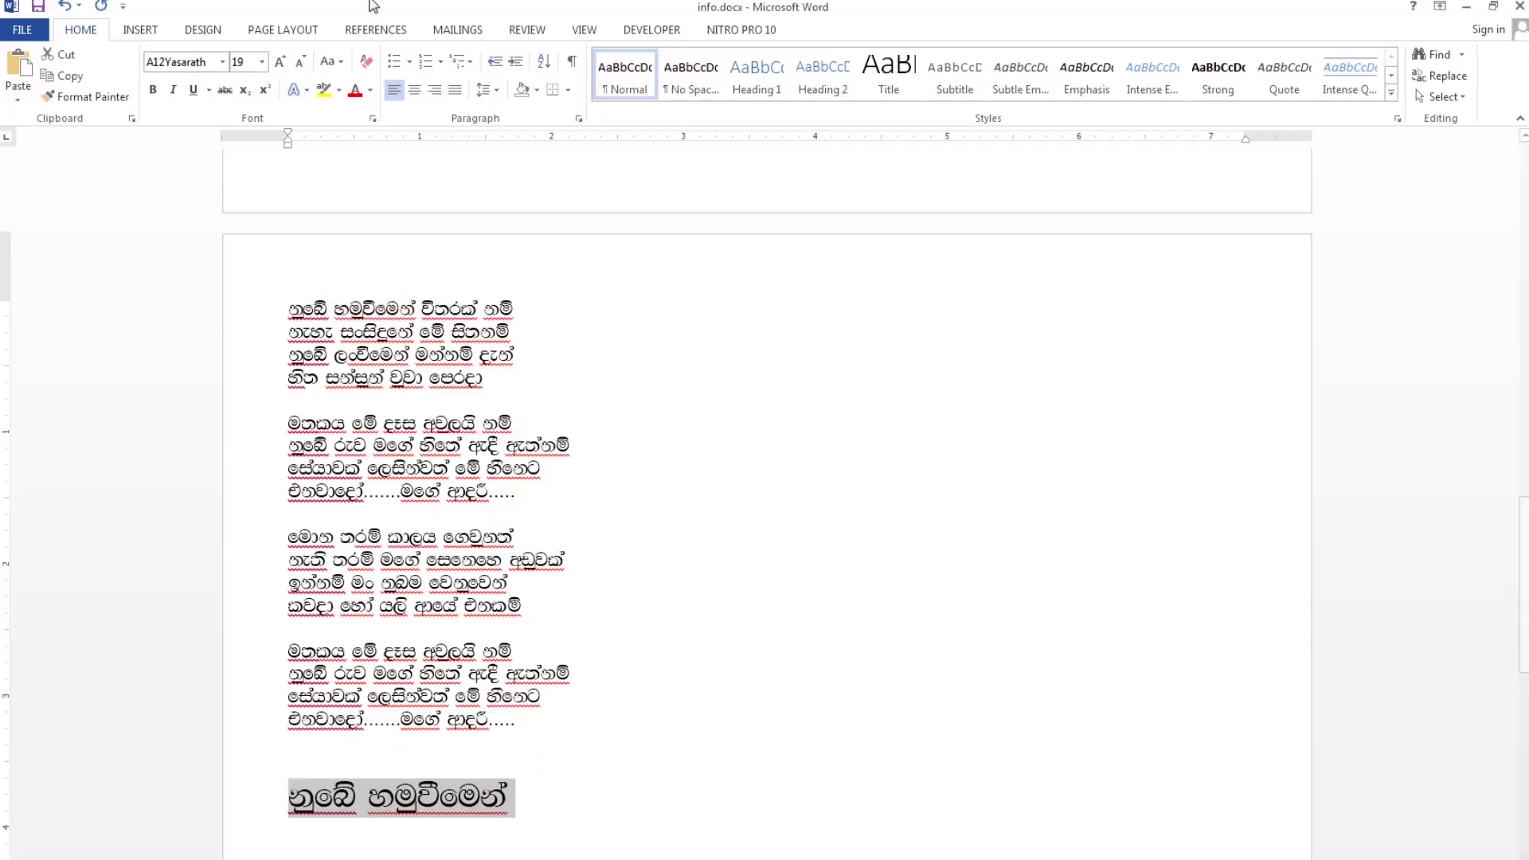
pyautogui.click(223, 62)
pyautogui.moveTo(395, 88); pyautogui.dragTo(396, 167)
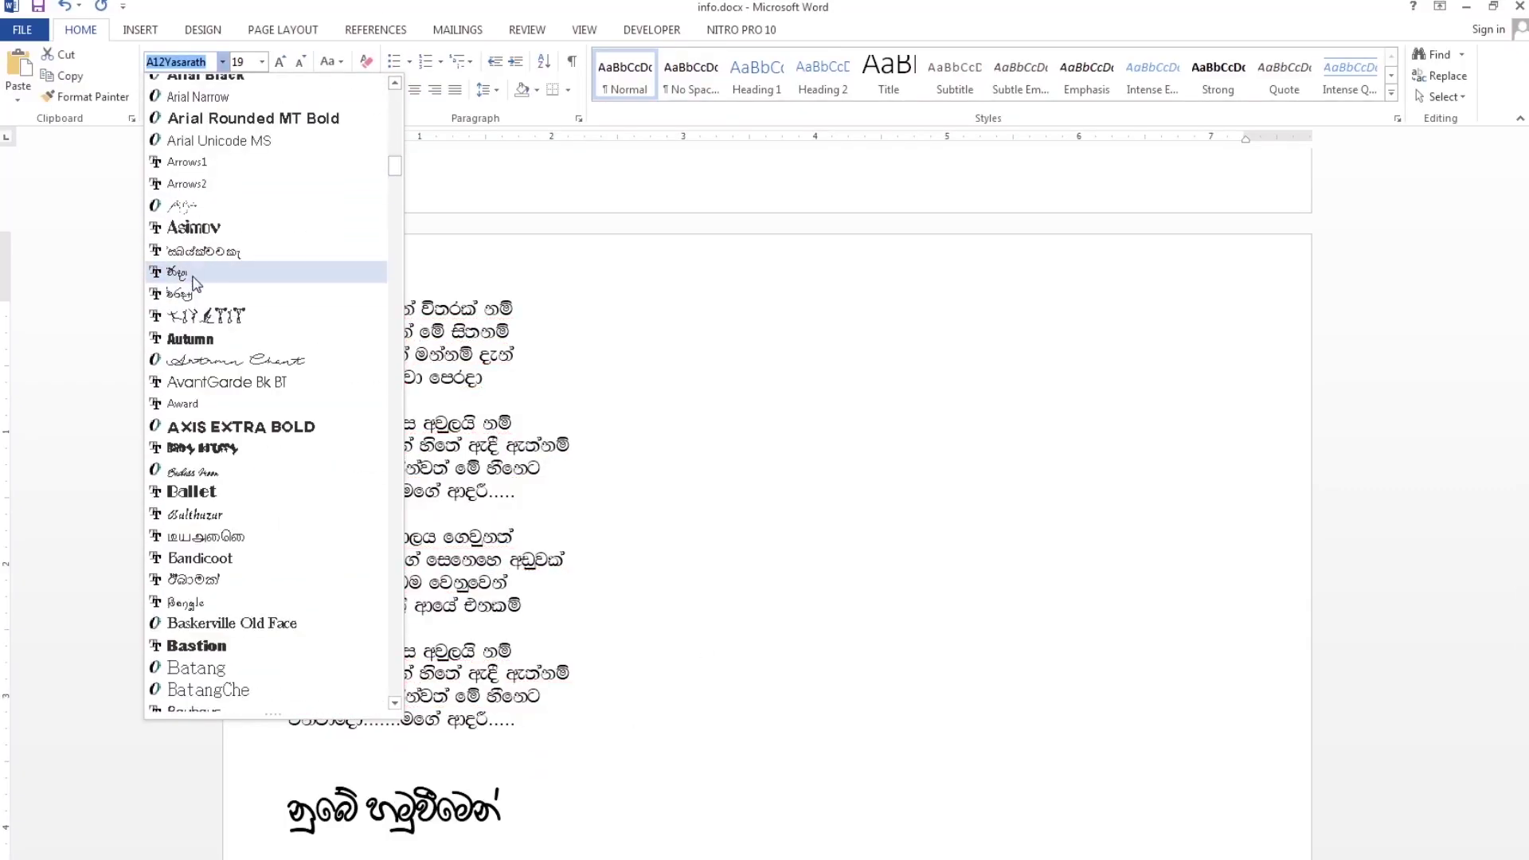
pyautogui.scroll(-9, 399, 177)
pyautogui.scroll(10, 203, 154)
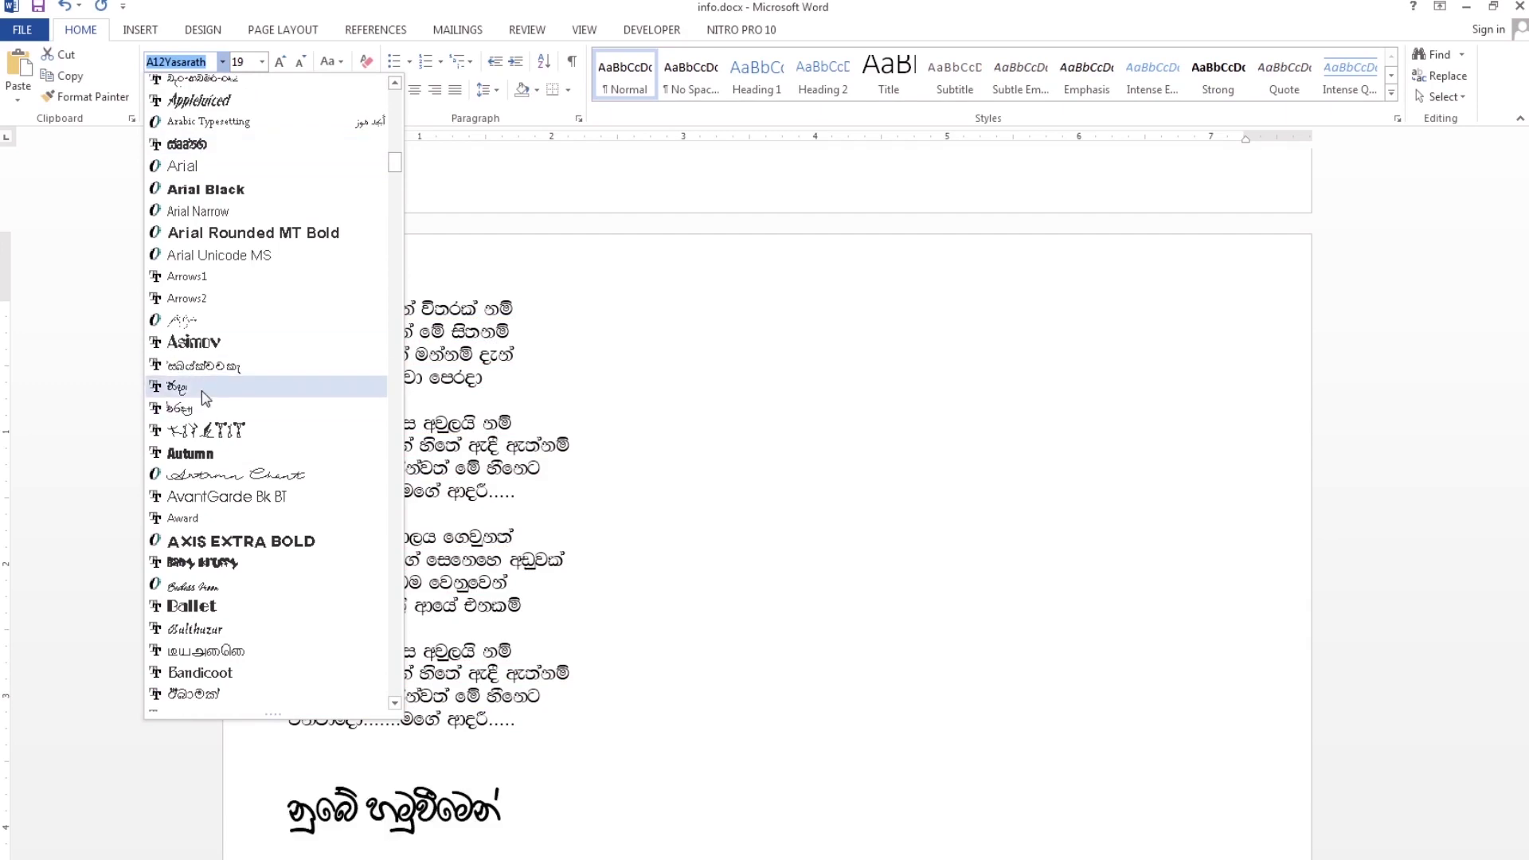
pyautogui.moveTo(395, 163); pyautogui.dragTo(395, 263)
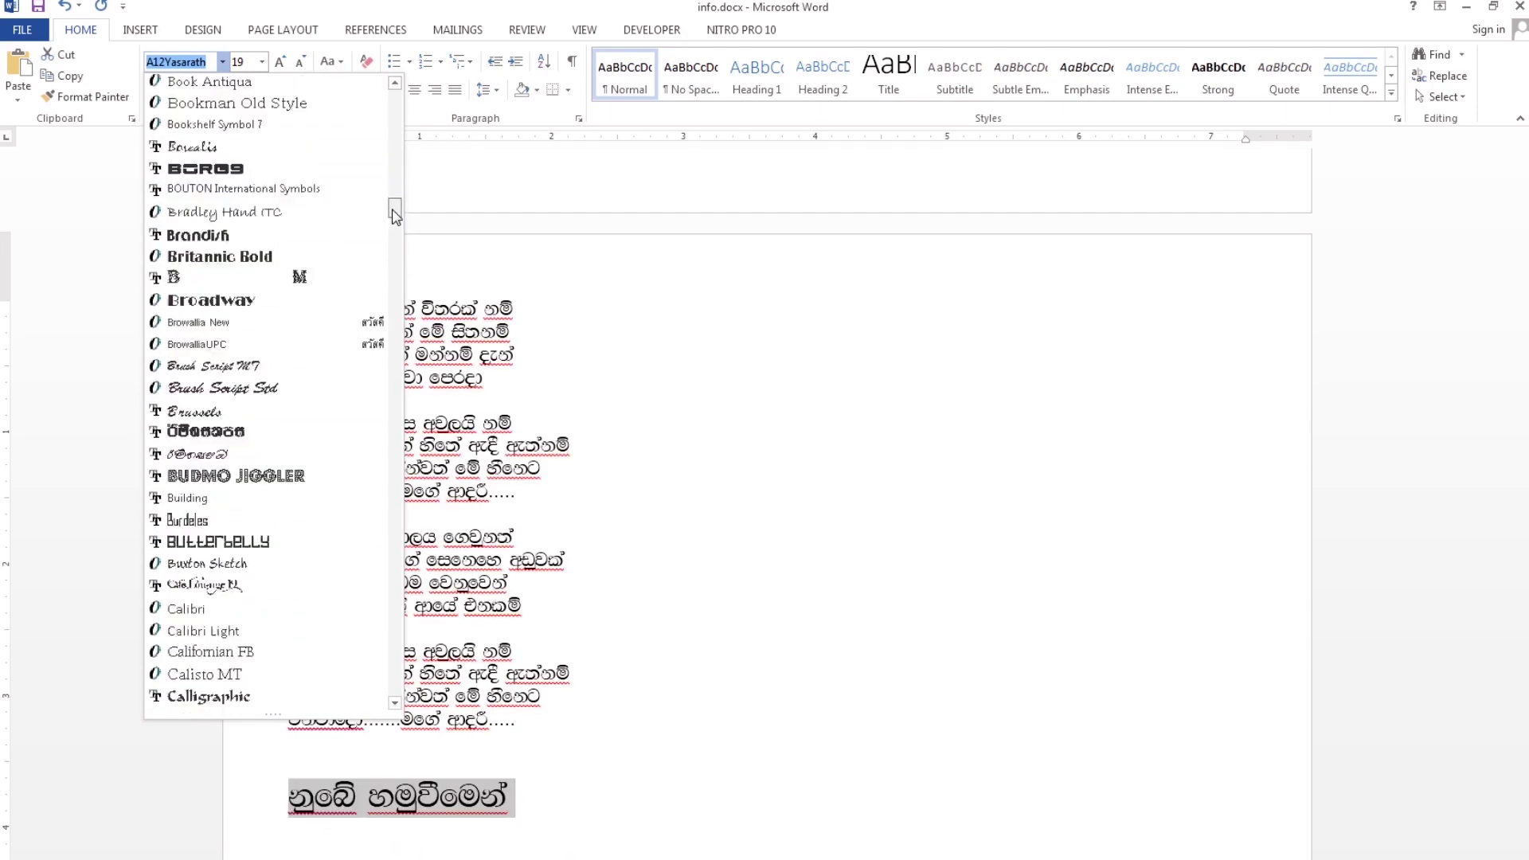
pyautogui.scroll(-7, 321, 499)
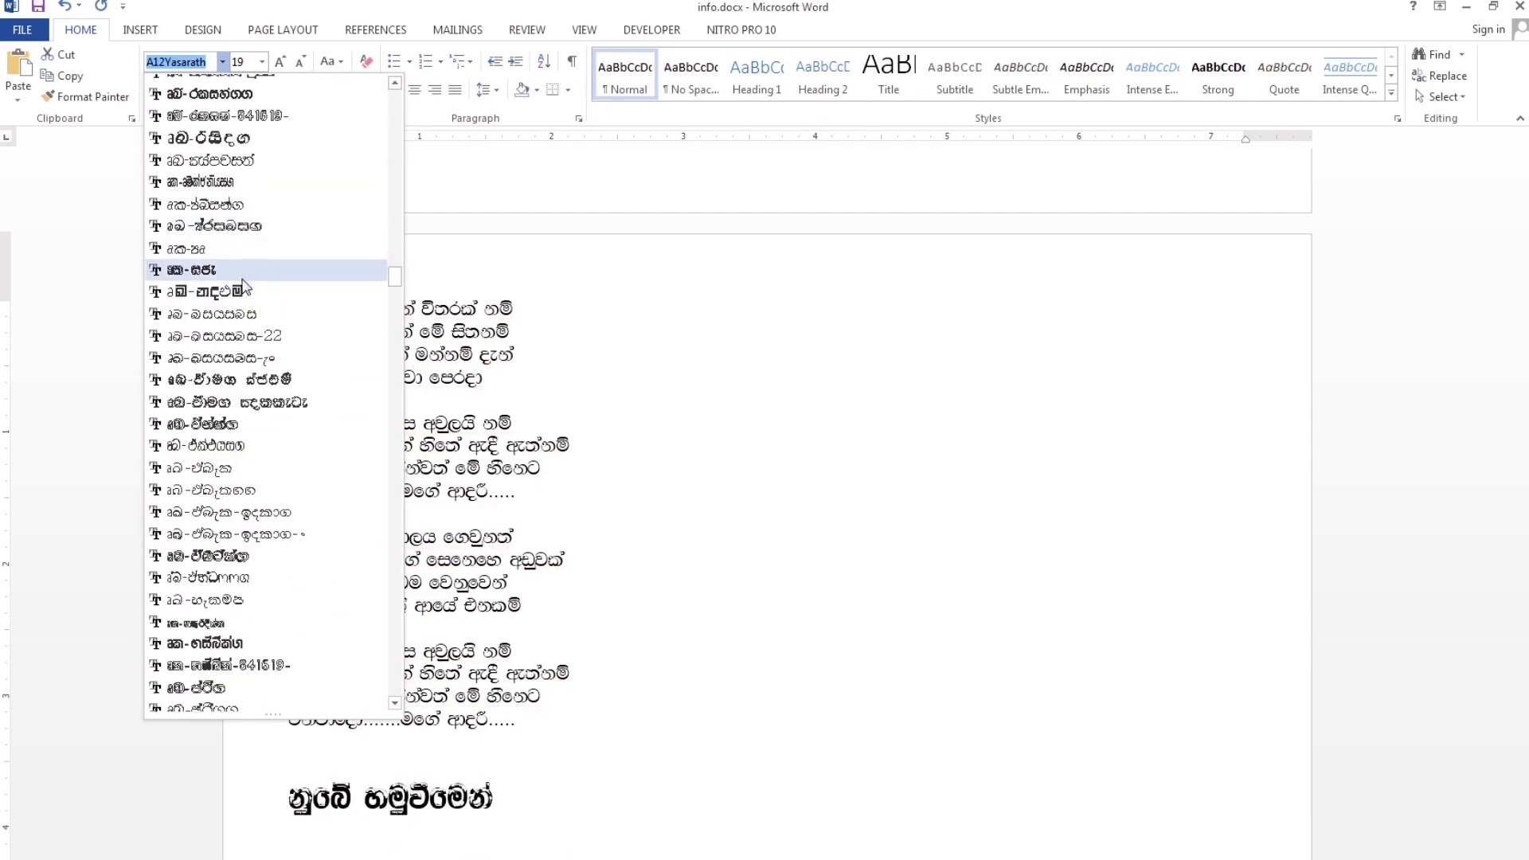
pyautogui.scroll(-10, 231, 430)
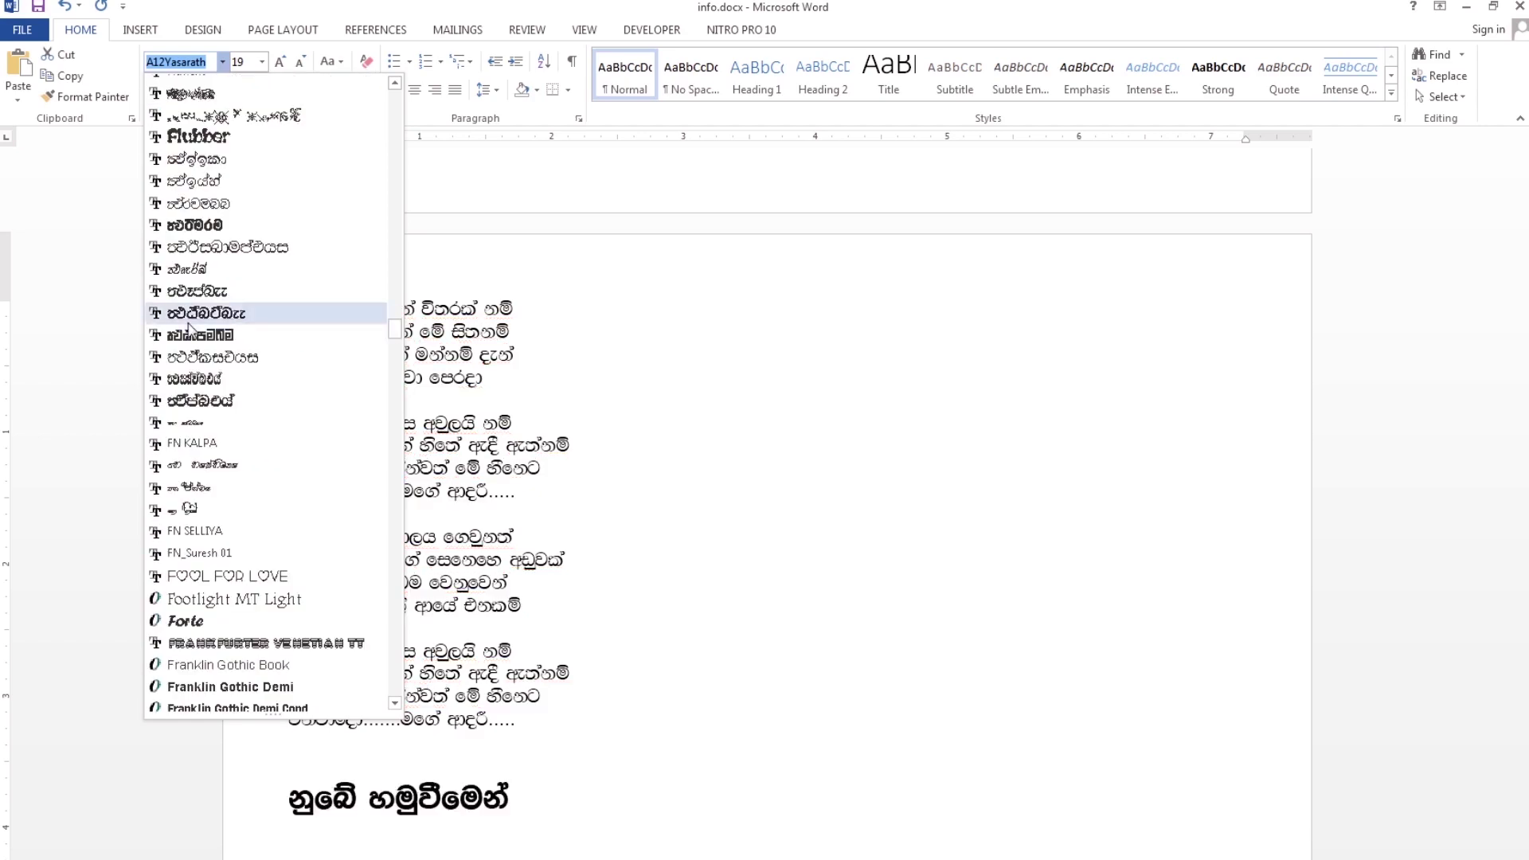
pyautogui.click(208, 425)
# - Change the lyrics' font to Astro11
pyautogui.click(222, 62)
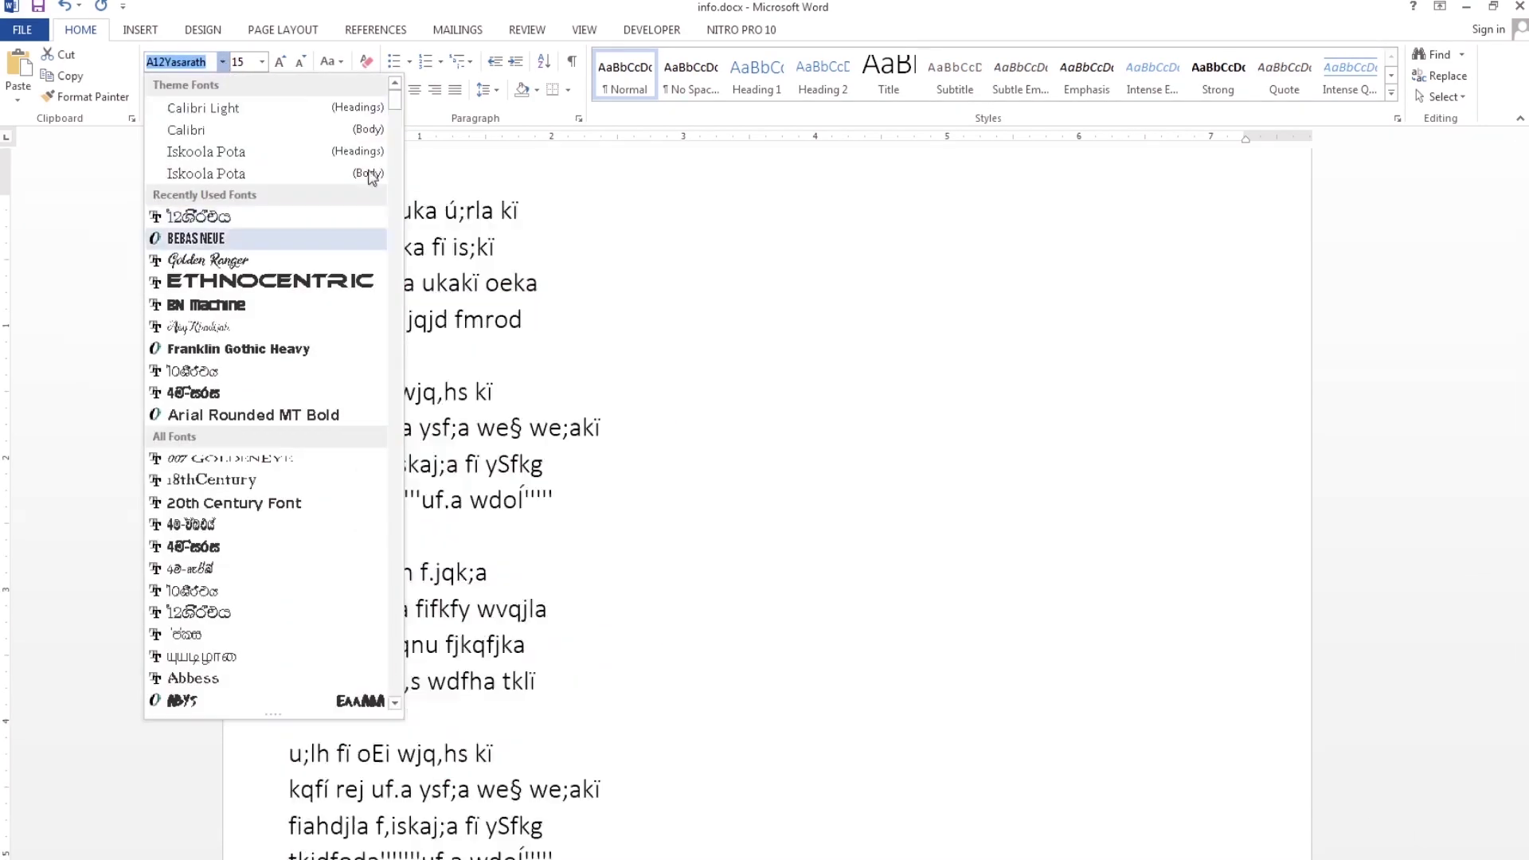
pyautogui.scroll(-3, 215, 231)
pyautogui.scroll(-10, 205, 301)
pyautogui.scroll(-3, 229, 178)
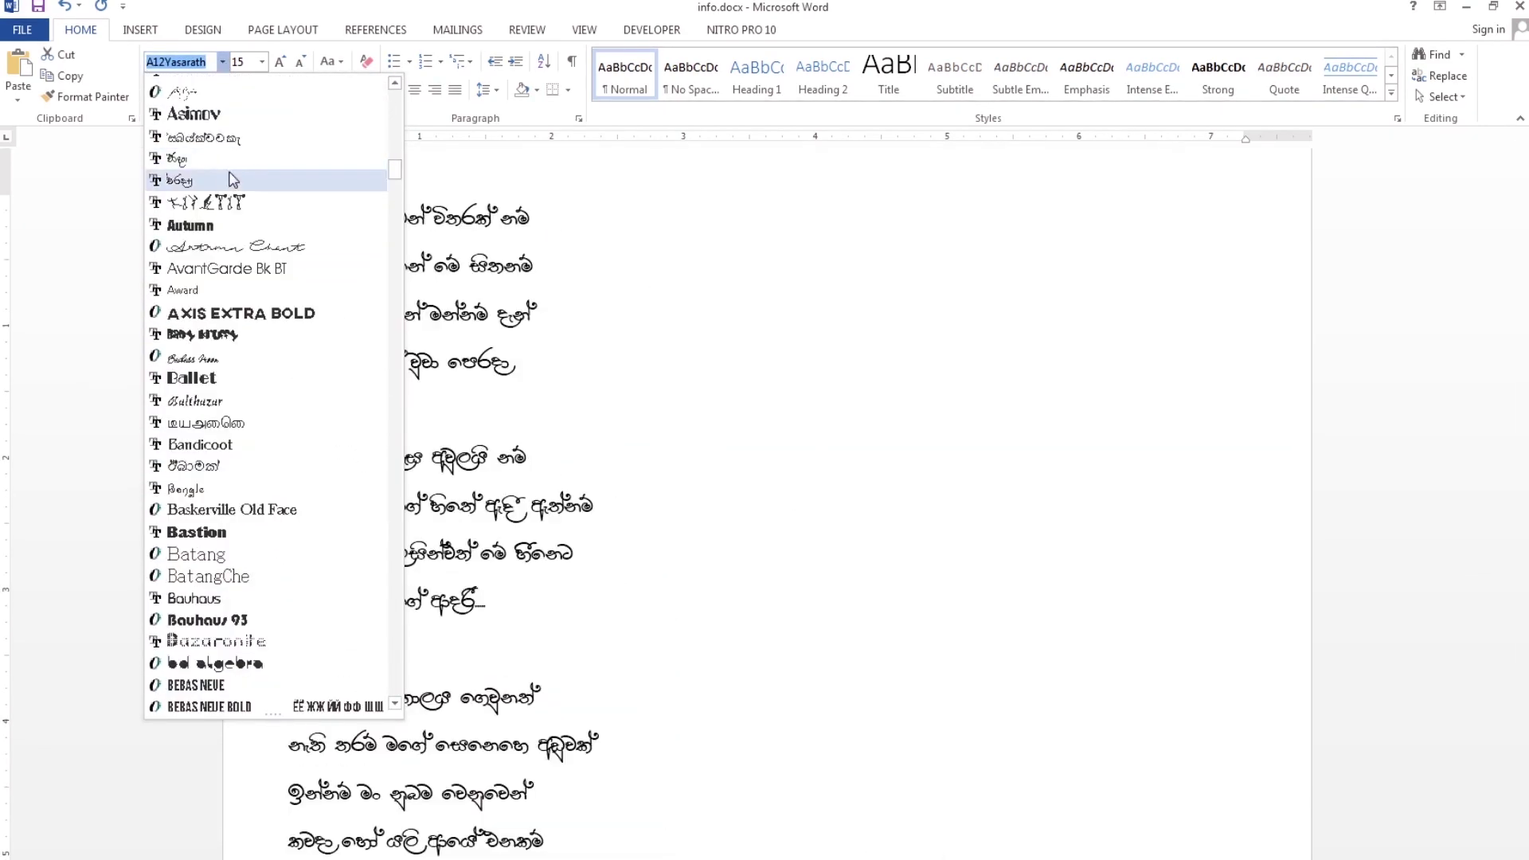
pyautogui.click(229, 178)
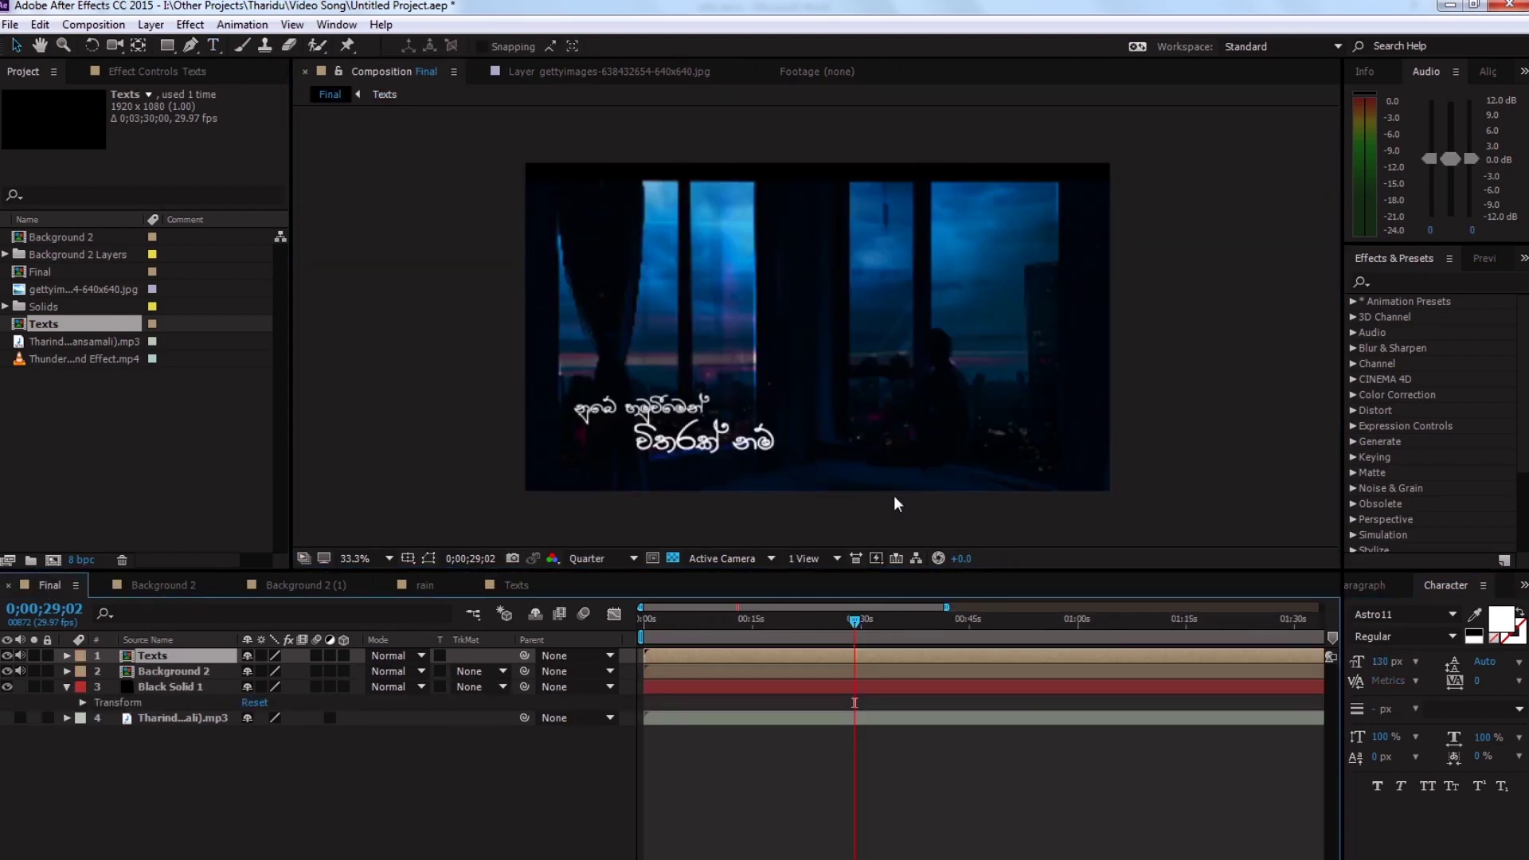
# - Move the current time to about 28 seconds
pyautogui.click(850, 626)
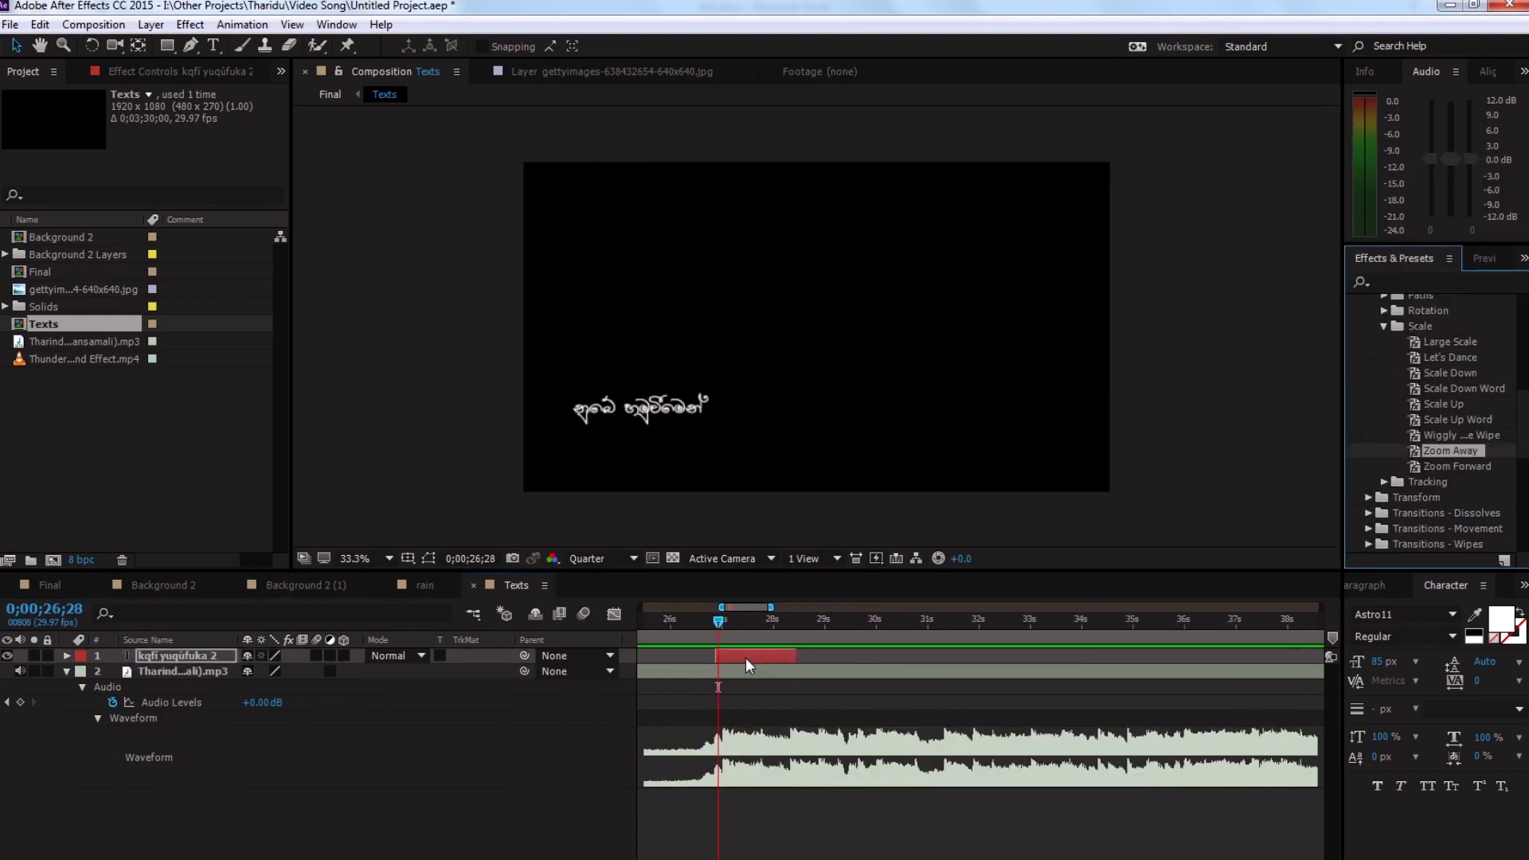
# - Apply the Zoom Away animation to the lyric line and preview it around 28 seconds
pyautogui.moveTo(749, 666); pyautogui.dragTo(749, 666)
pyautogui.press('space')
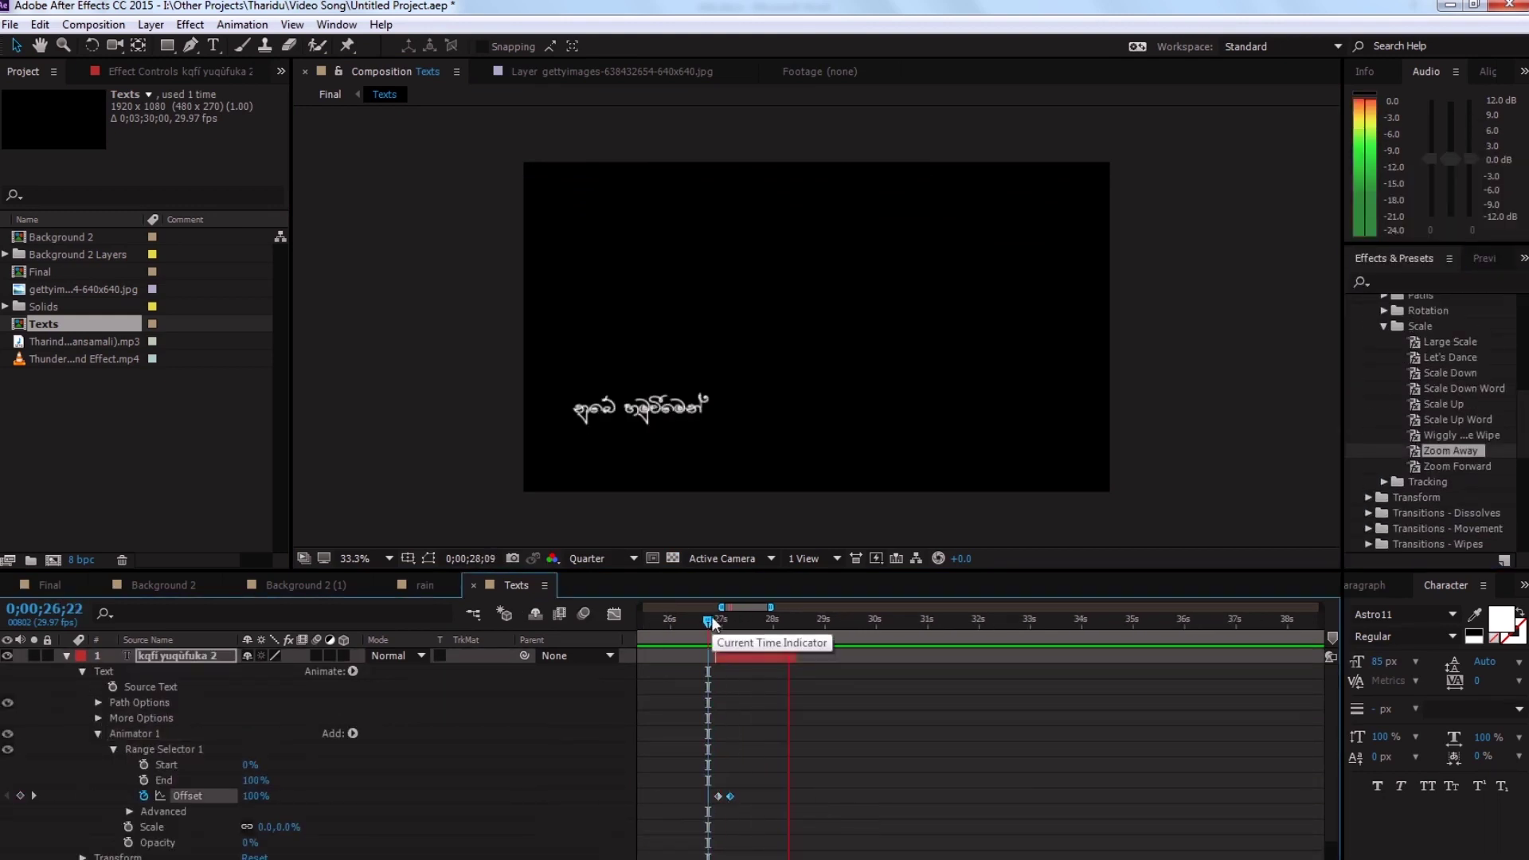
pyautogui.click(98, 734)
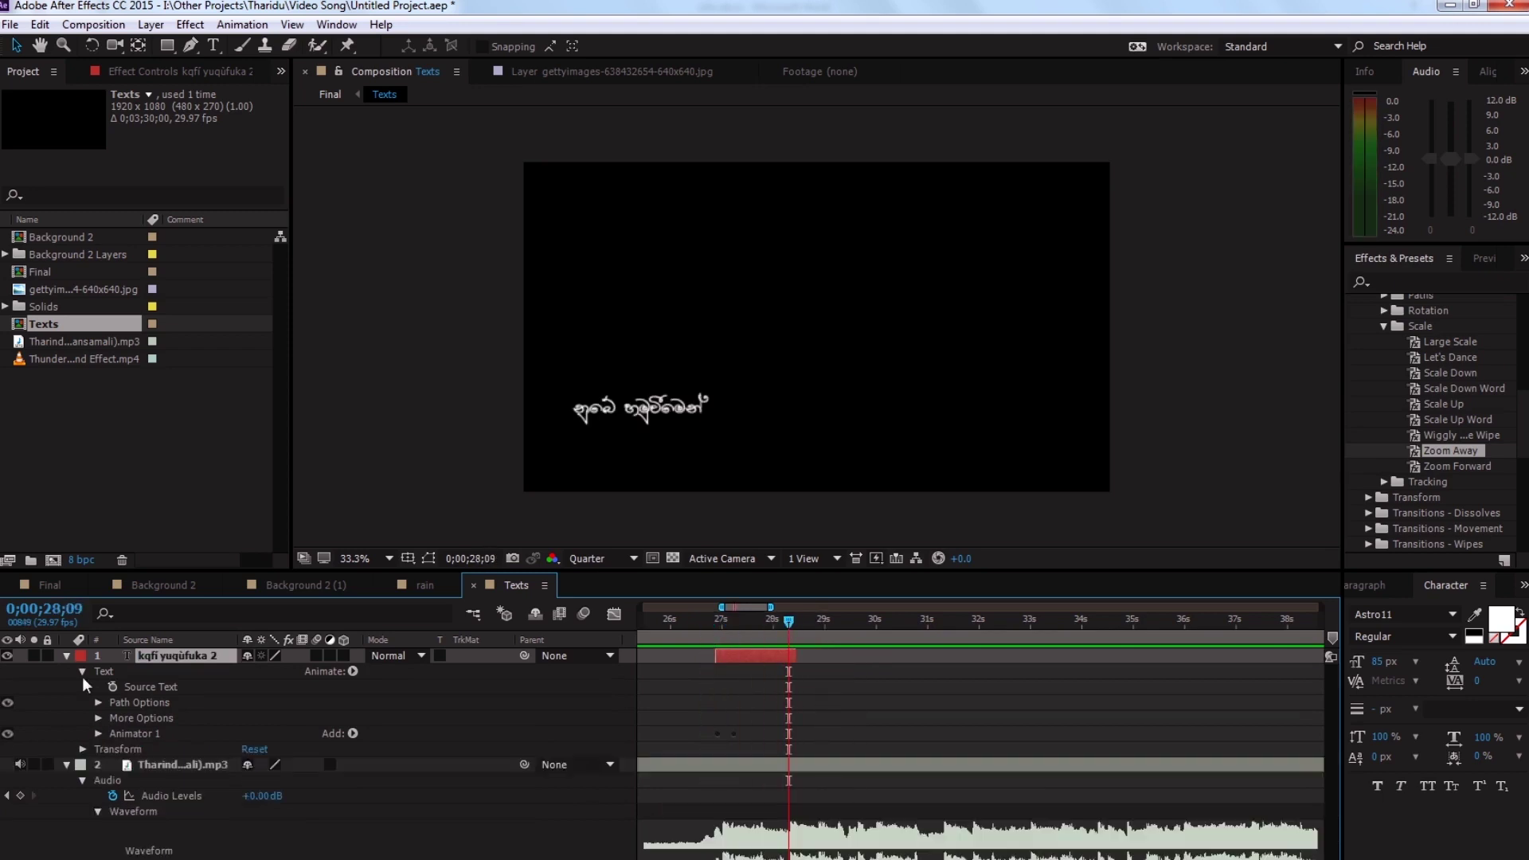
pyautogui.click(83, 750)
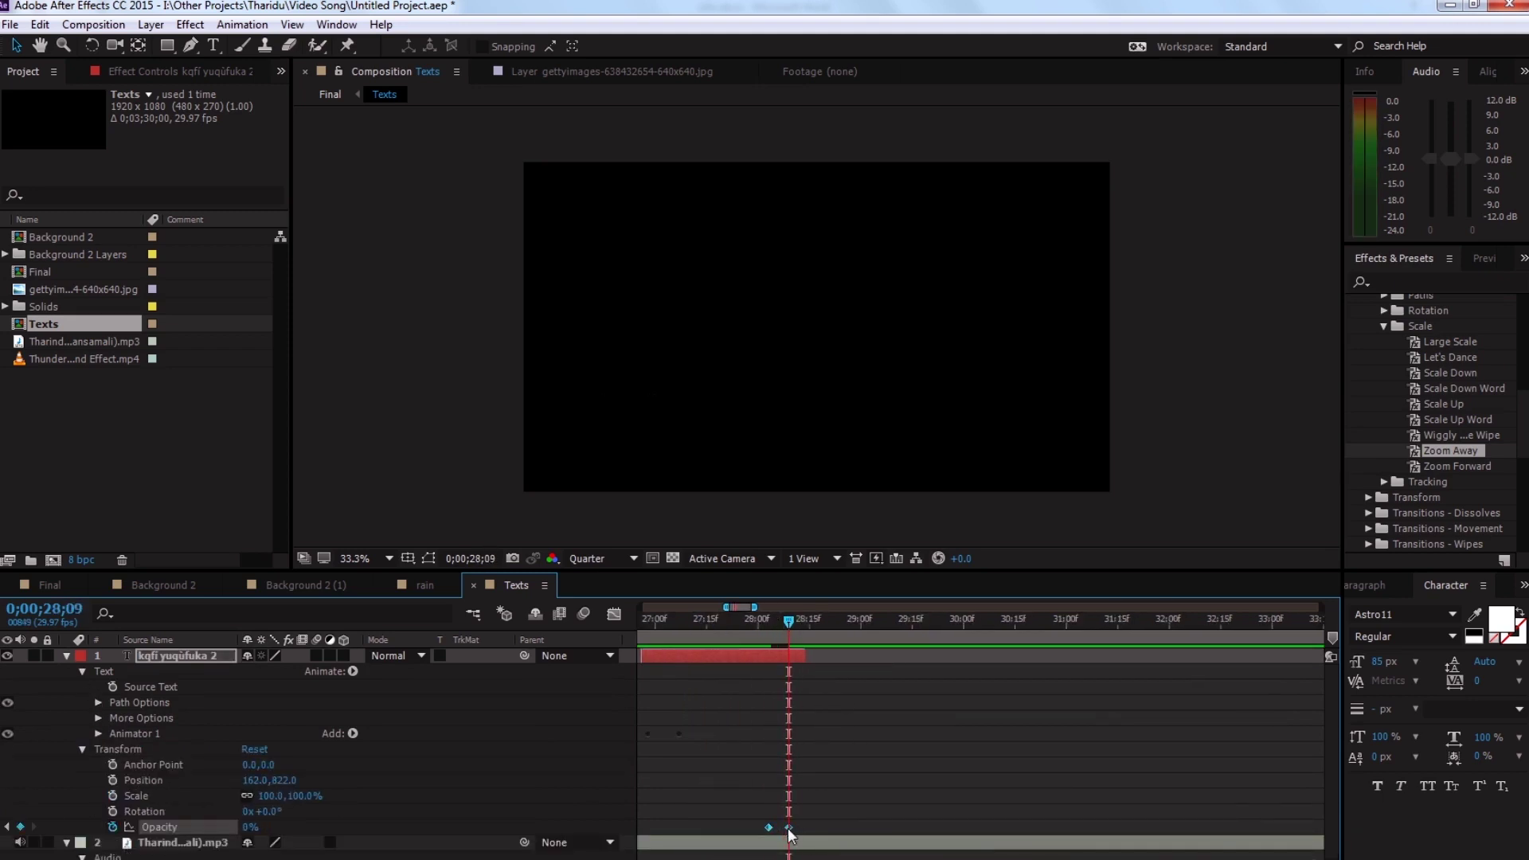
pyautogui.click(683, 625)
pyautogui.click(776, 625)
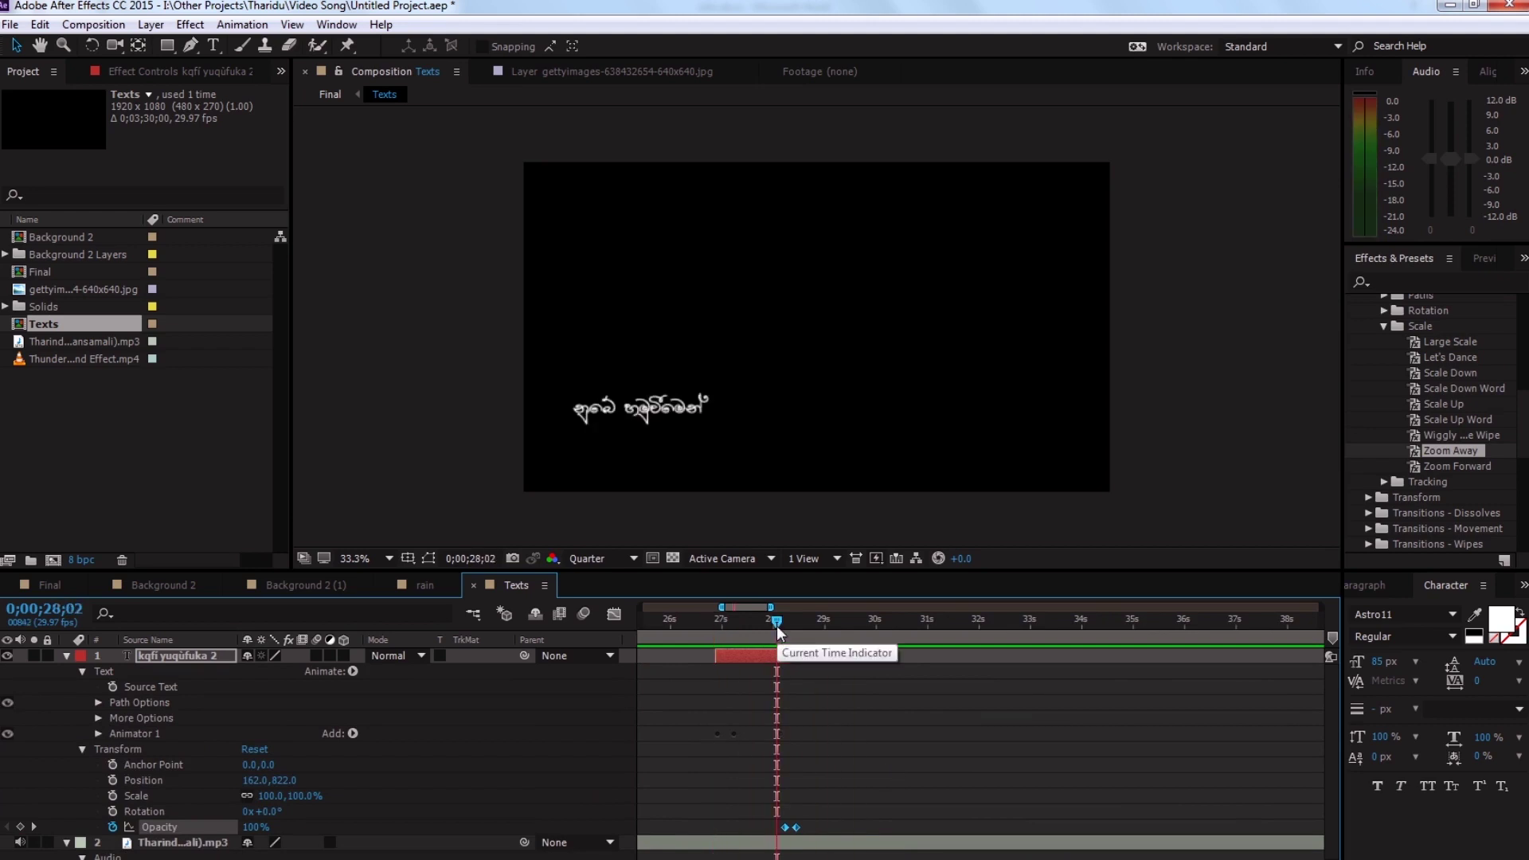
# - Duplicate the kqfi yuqufuka 2 lyric layer in Texts and shift the copy later in time
pyautogui.click(49, 584)
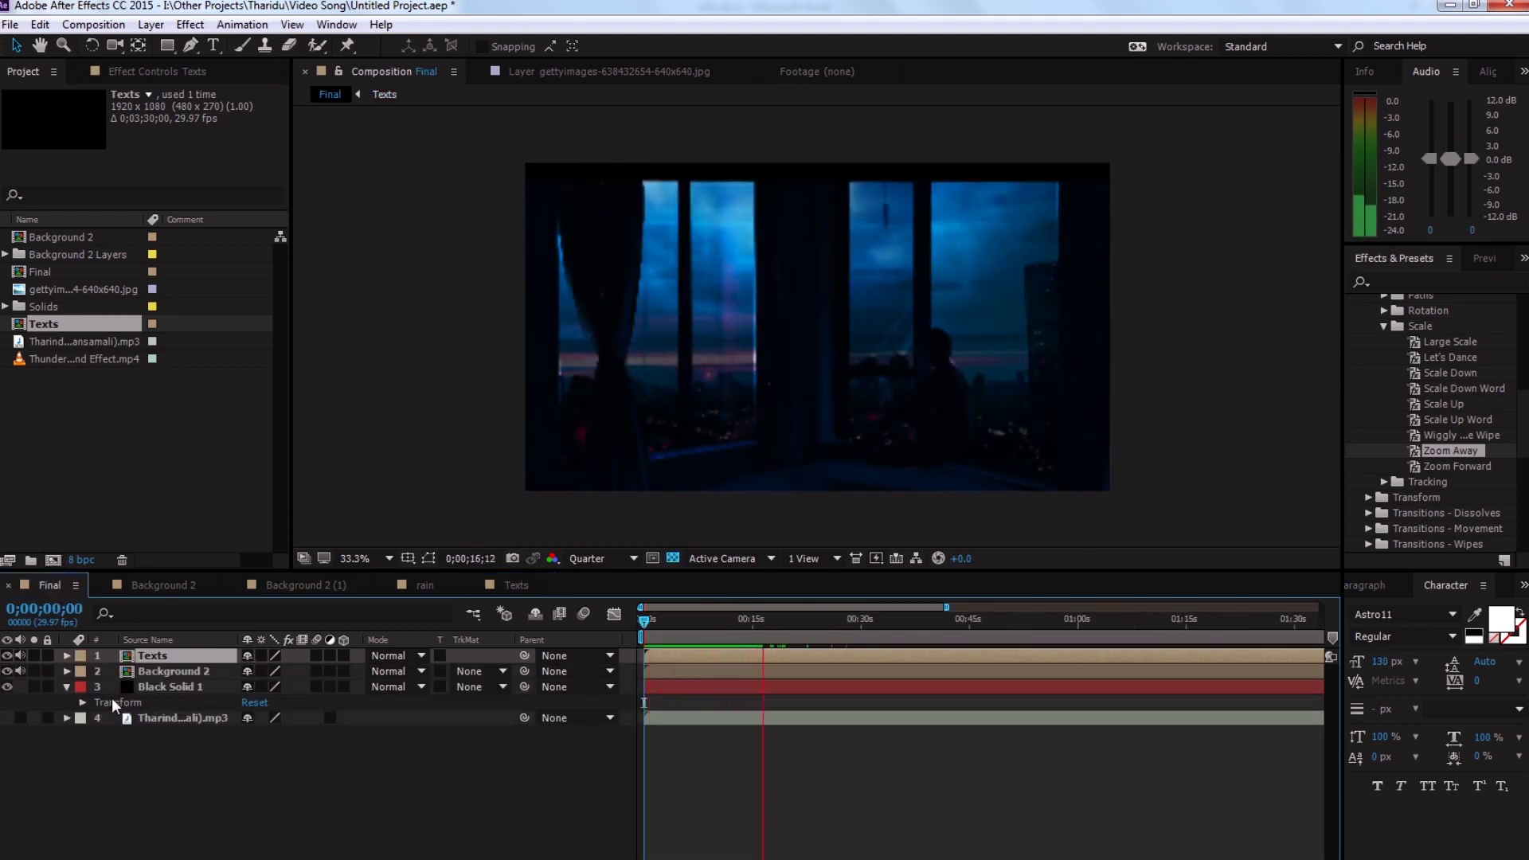
pyautogui.click(494, 586)
pyautogui.click(66, 655)
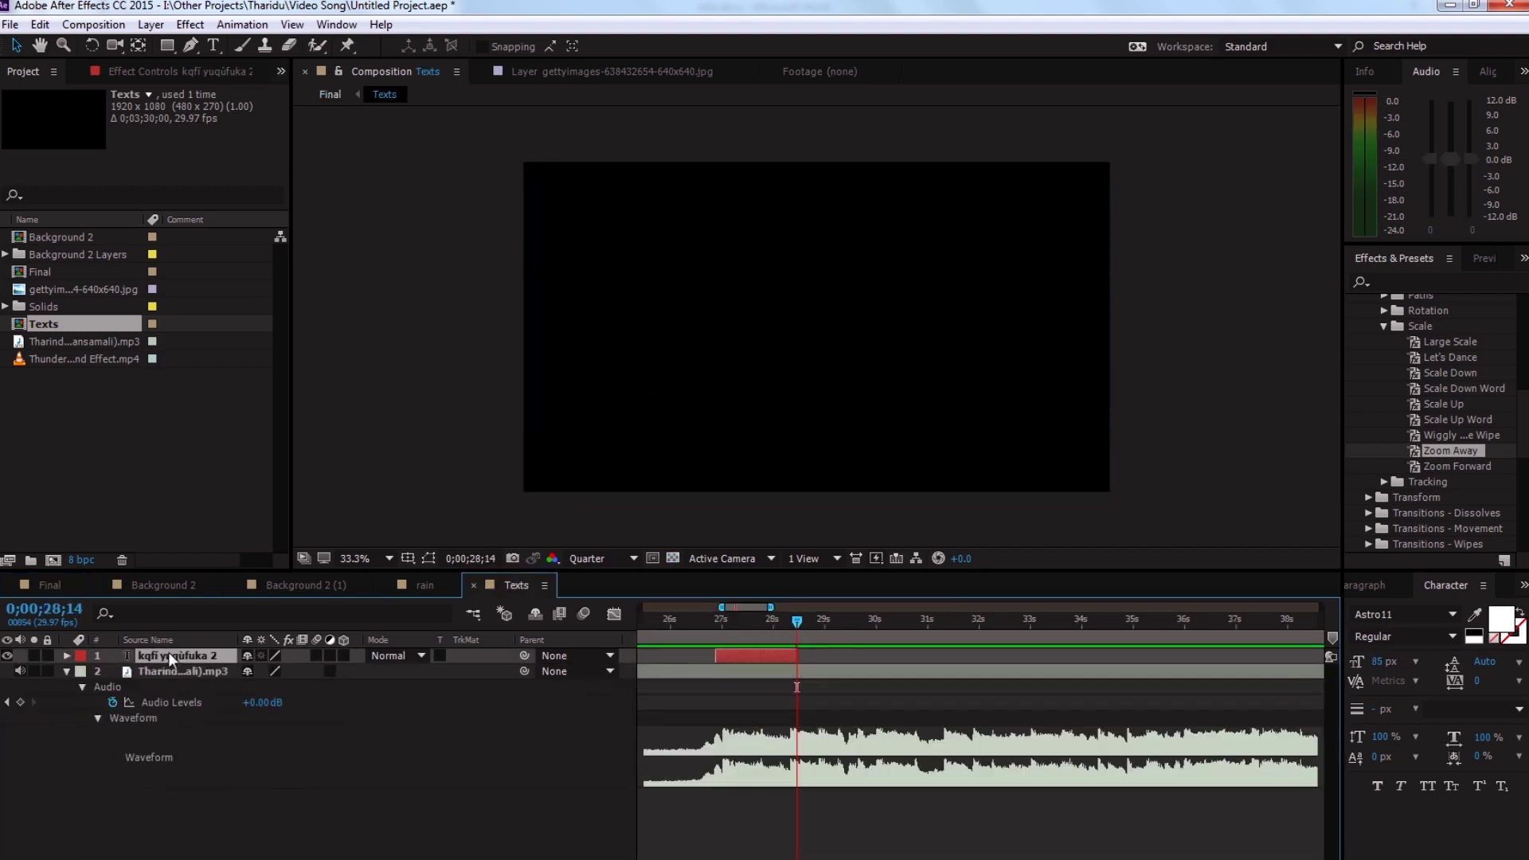
pyautogui.hotkey('ctrl', 'd')
pyautogui.click(769, 625)
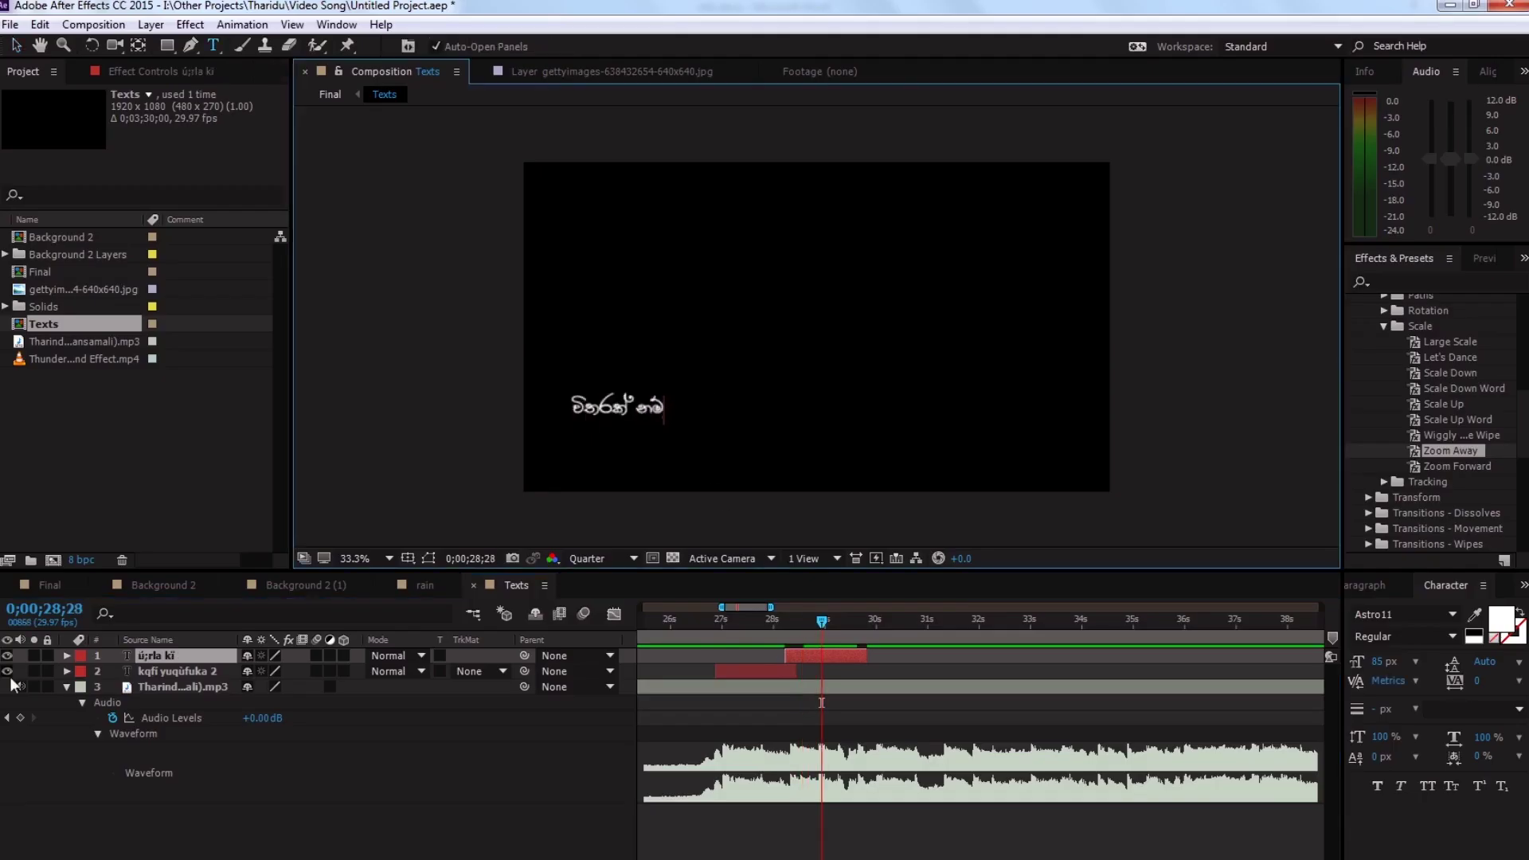
pyautogui.moveTo(796, 625)
pyautogui.mouseDown()
pyautogui.moveTo(710, 625)
pyautogui.moveTo(881, 626)
pyautogui.mouseUp()
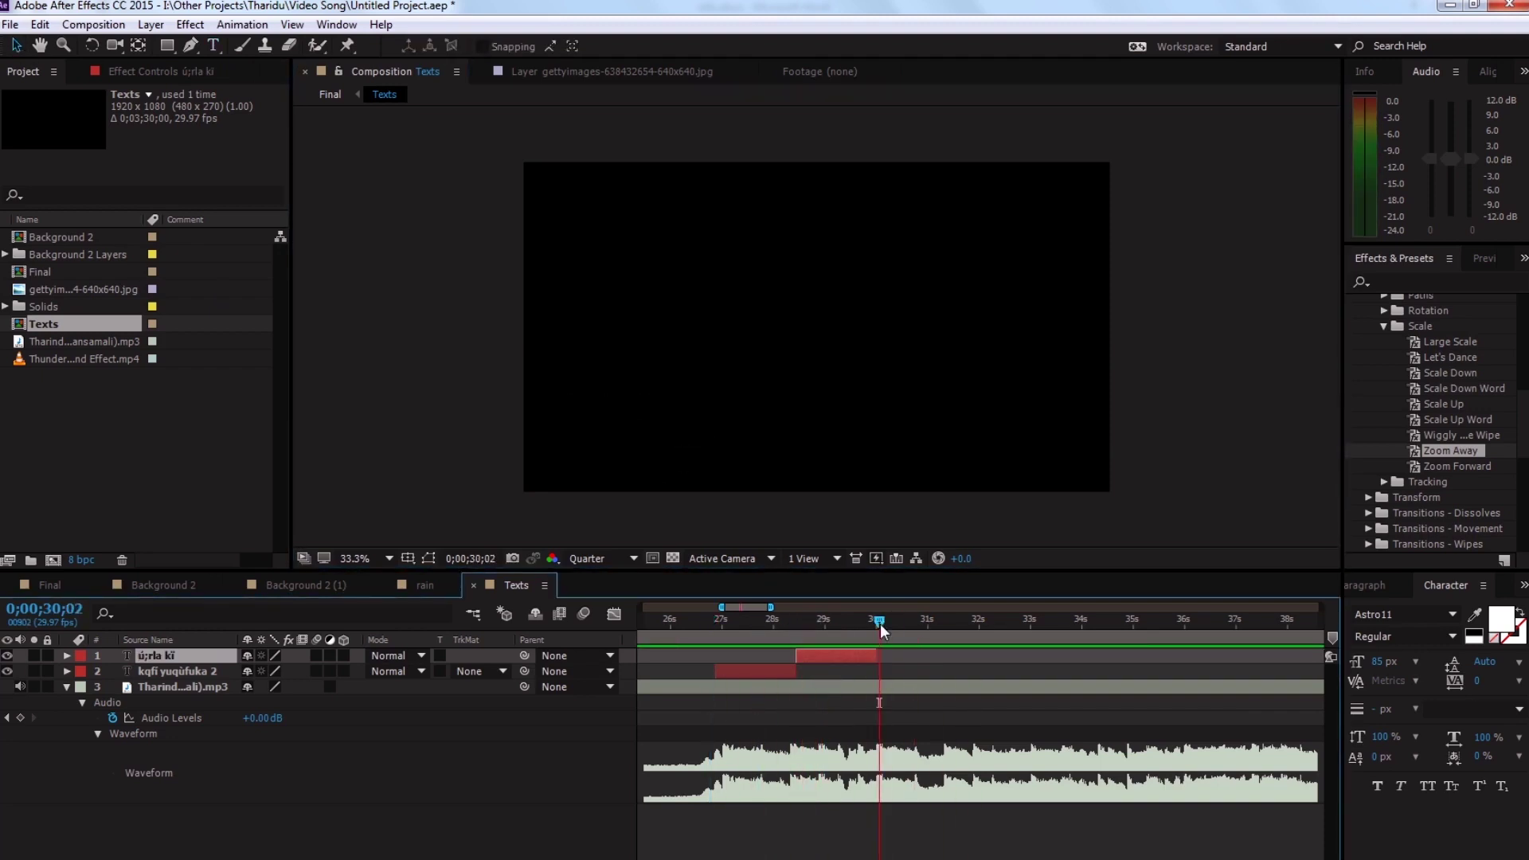
# - Move the new line's fade keyframes later and trim its start to follow the first line
pyautogui.hotkey('ctrl', '`')
pyautogui.moveTo(921, 621)
pyautogui.mouseDown()
pyautogui.moveTo(876, 621)
pyautogui.moveTo(975, 656)
pyautogui.mouseUp()
pyautogui.moveTo(889, 827); pyautogui.dragTo(963, 827)
pyautogui.press('=')
pyautogui.press('=')
pyautogui.press('=')
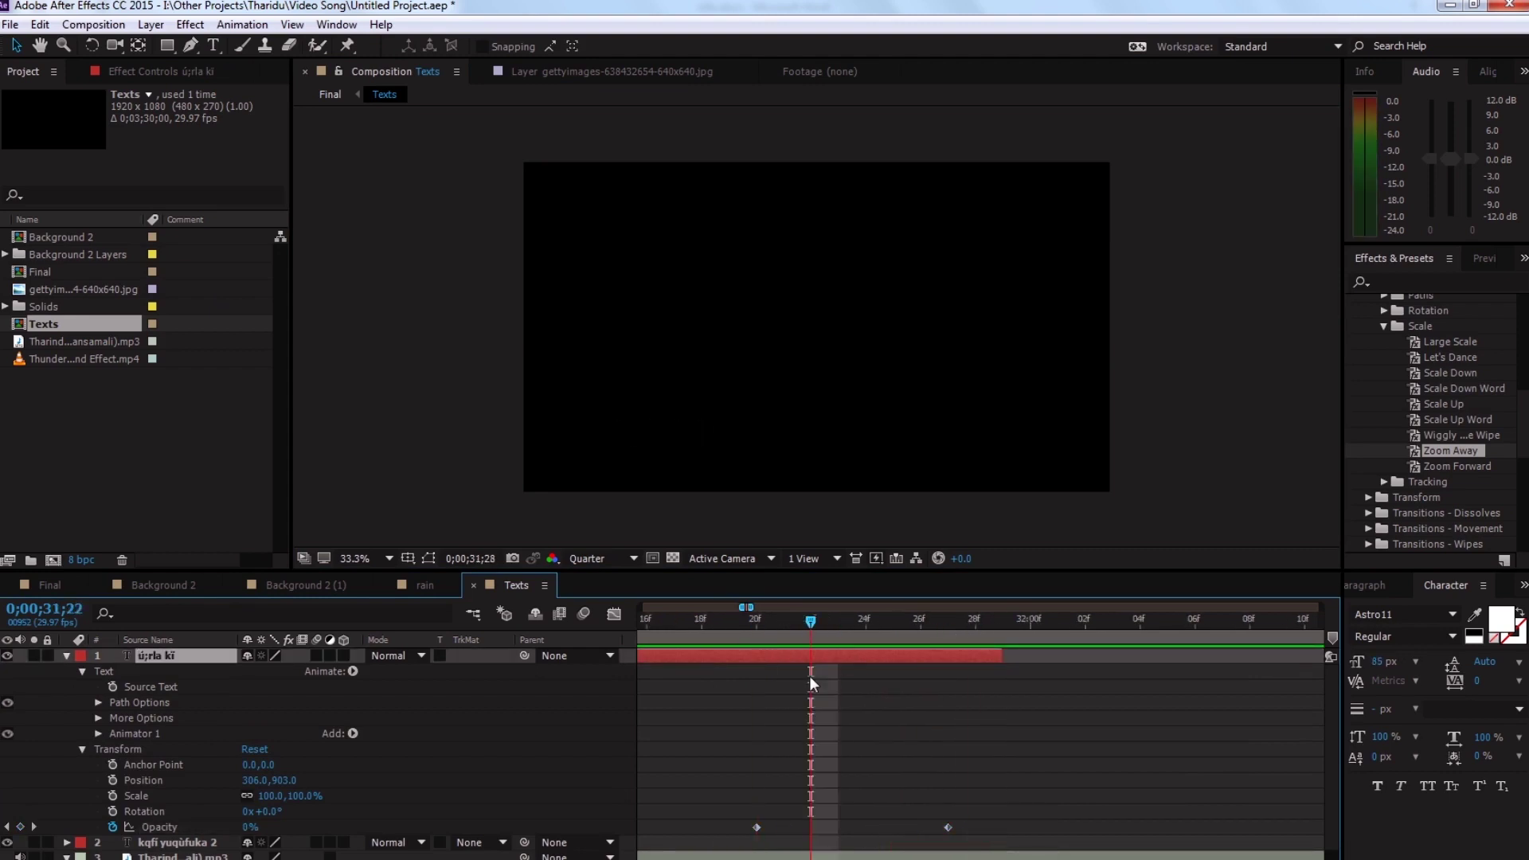
pyautogui.moveTo(751, 607); pyautogui.dragTo(767, 608)
pyautogui.moveTo(1013, 620); pyautogui.dragTo(922, 628)
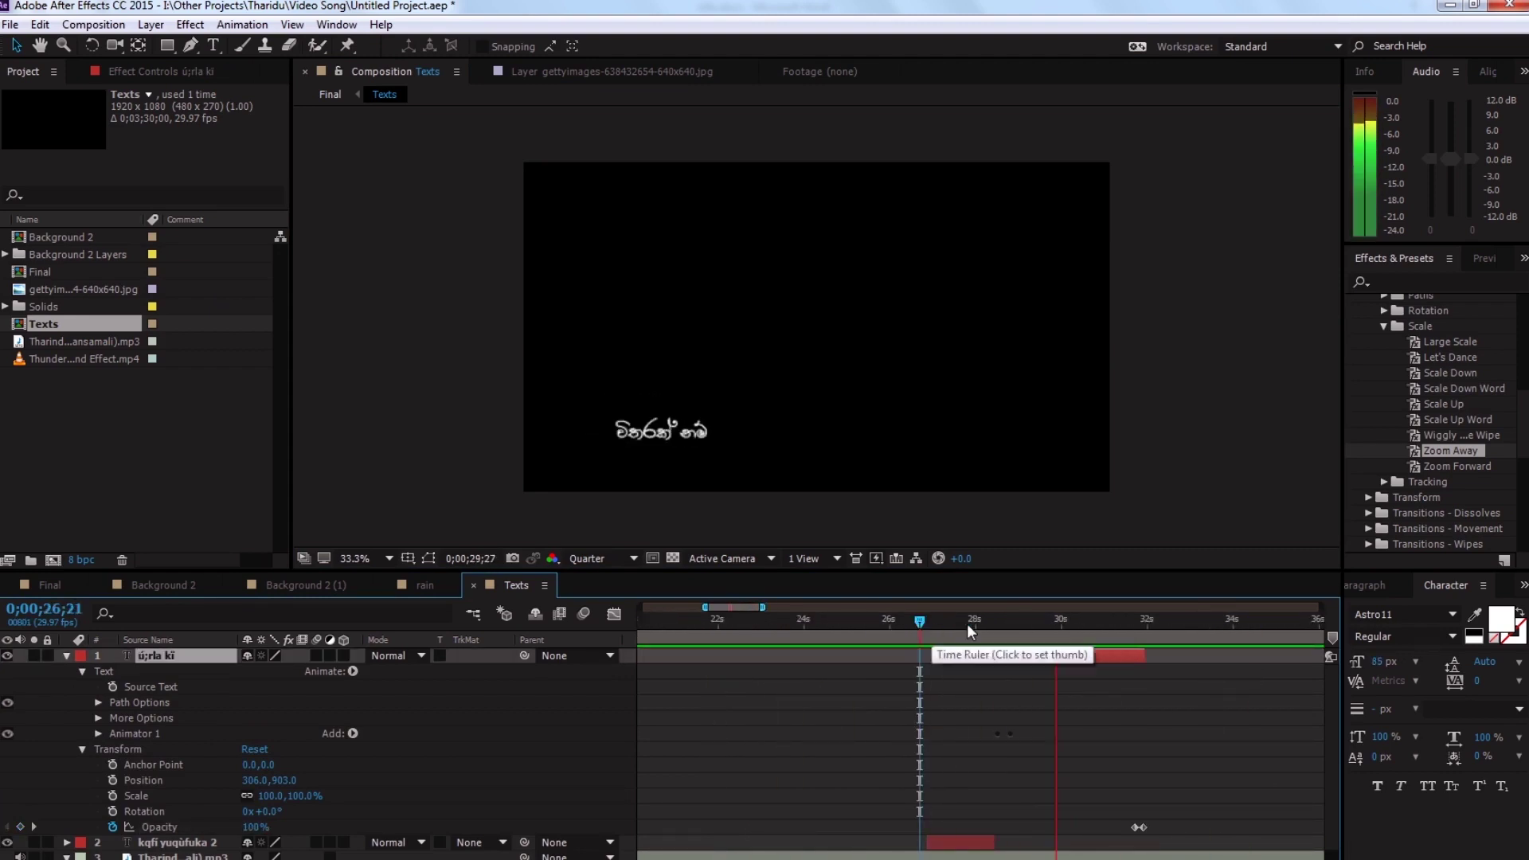
pyautogui.moveTo(1036, 656); pyautogui.dragTo(1052, 656)
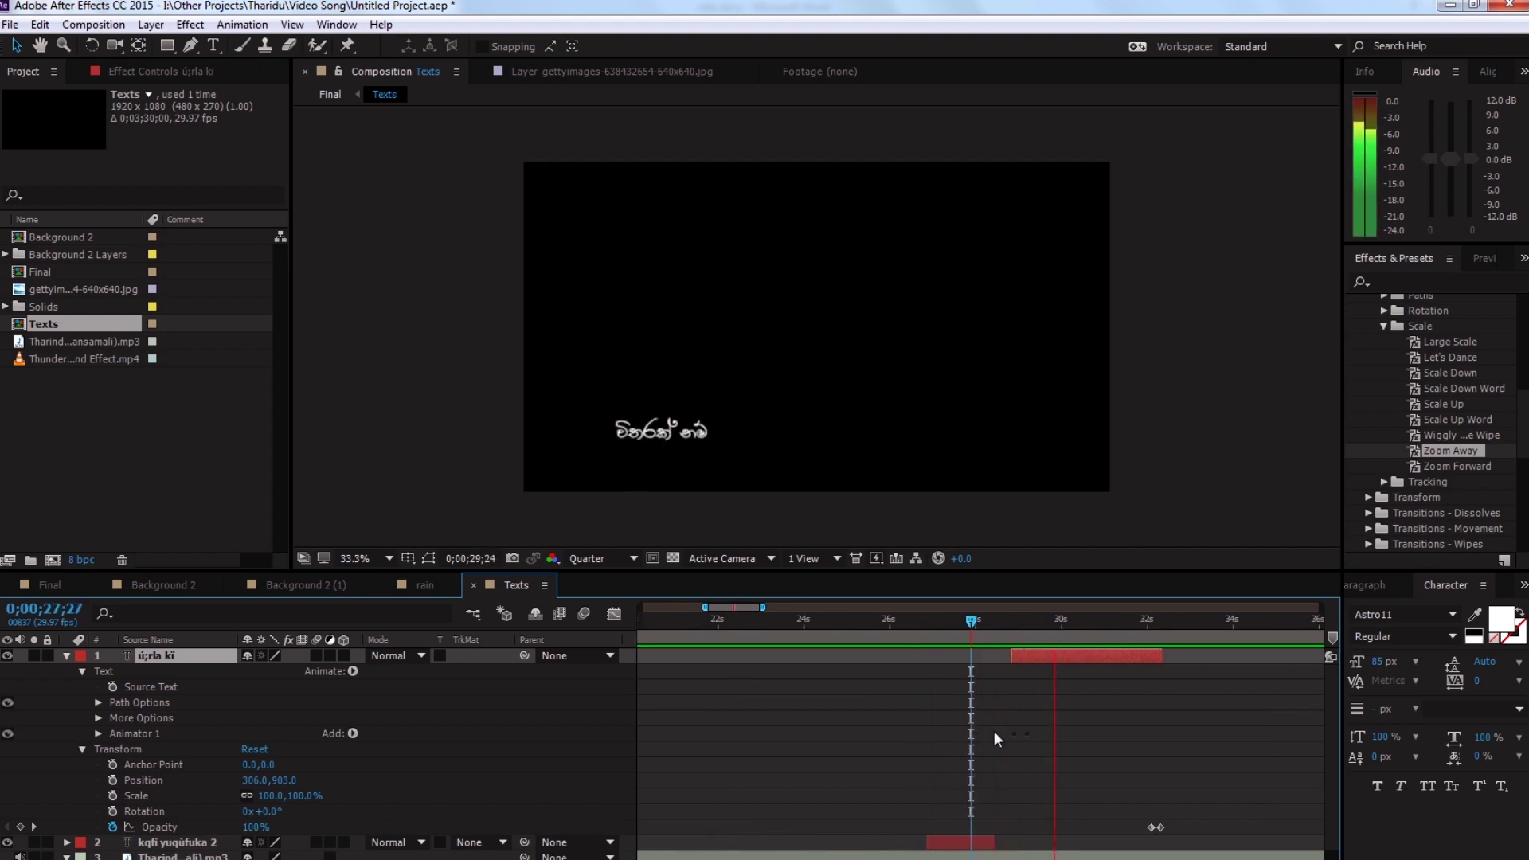
pyautogui.moveTo(915, 621); pyautogui.dragTo(917, 621)
# - Select the kqfi yuqufuka 2 layer, collapse the layers, and set the time near 25 seconds
pyautogui.scroll(-3, 916, 757)
pyautogui.click(940, 851)
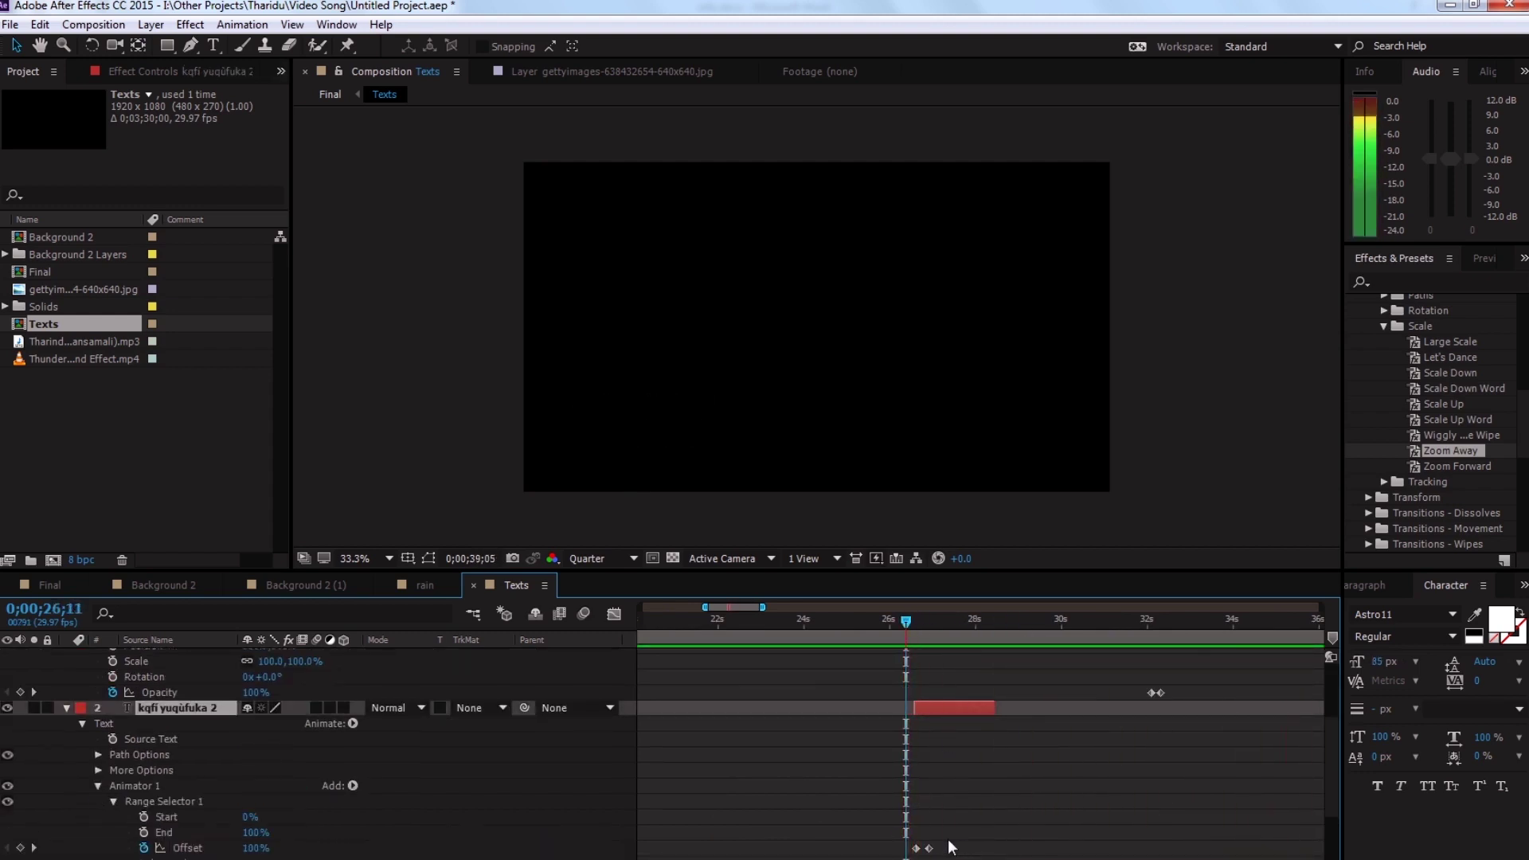
pyautogui.scroll(5, 948, 757)
pyautogui.press('l')
pyautogui.press('l')
pyautogui.click(809, 621)
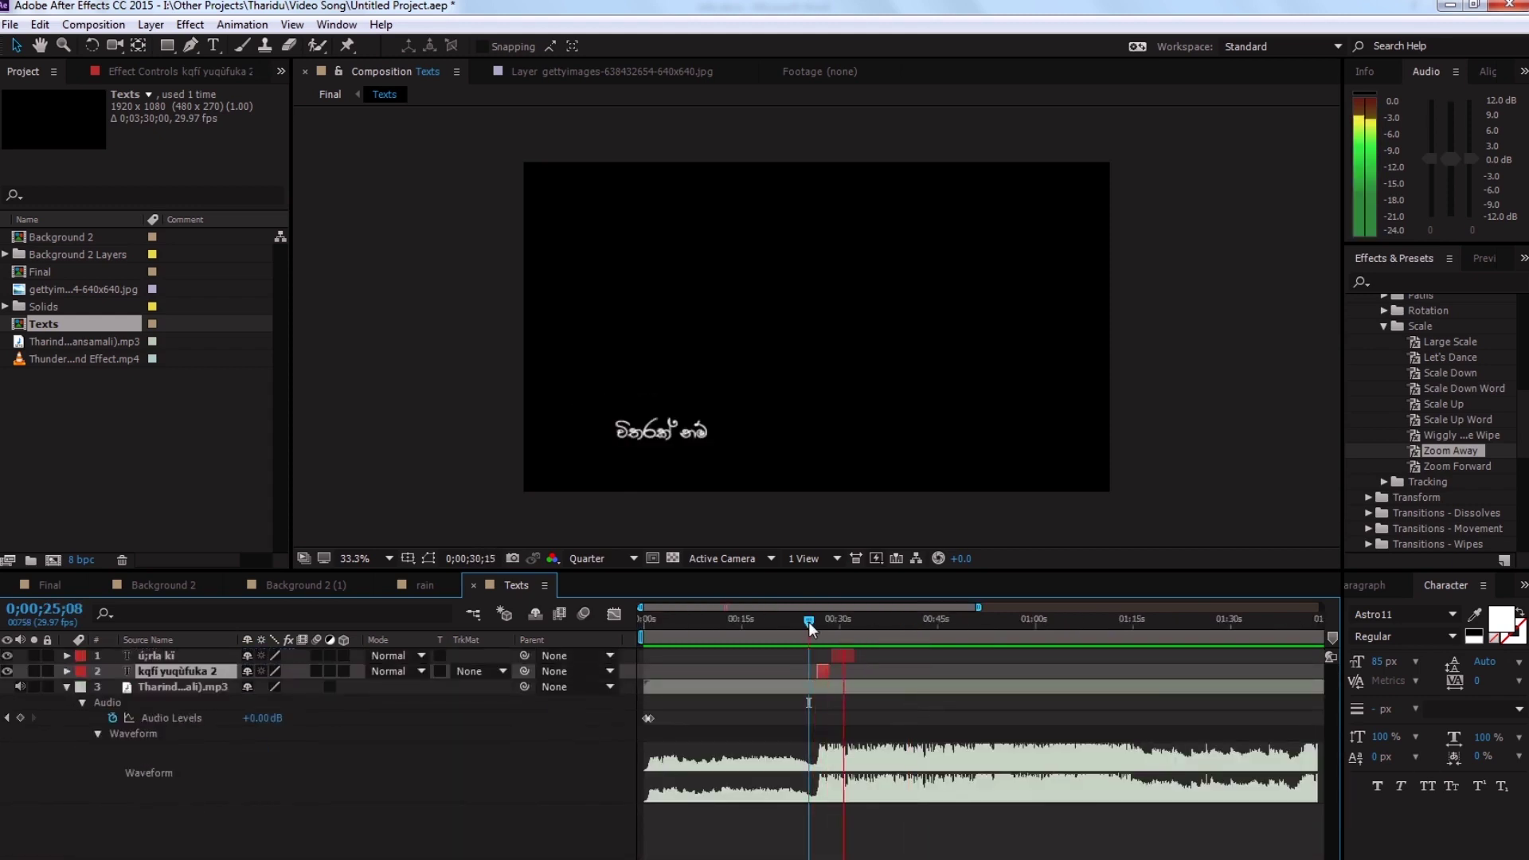
# - Duplicate the lyric layer and paste the next lyric line from Word into it
pyautogui.moveTo(809, 623); pyautogui.dragTo(862, 661)
pyautogui.hotkey('ctrl', 'd')
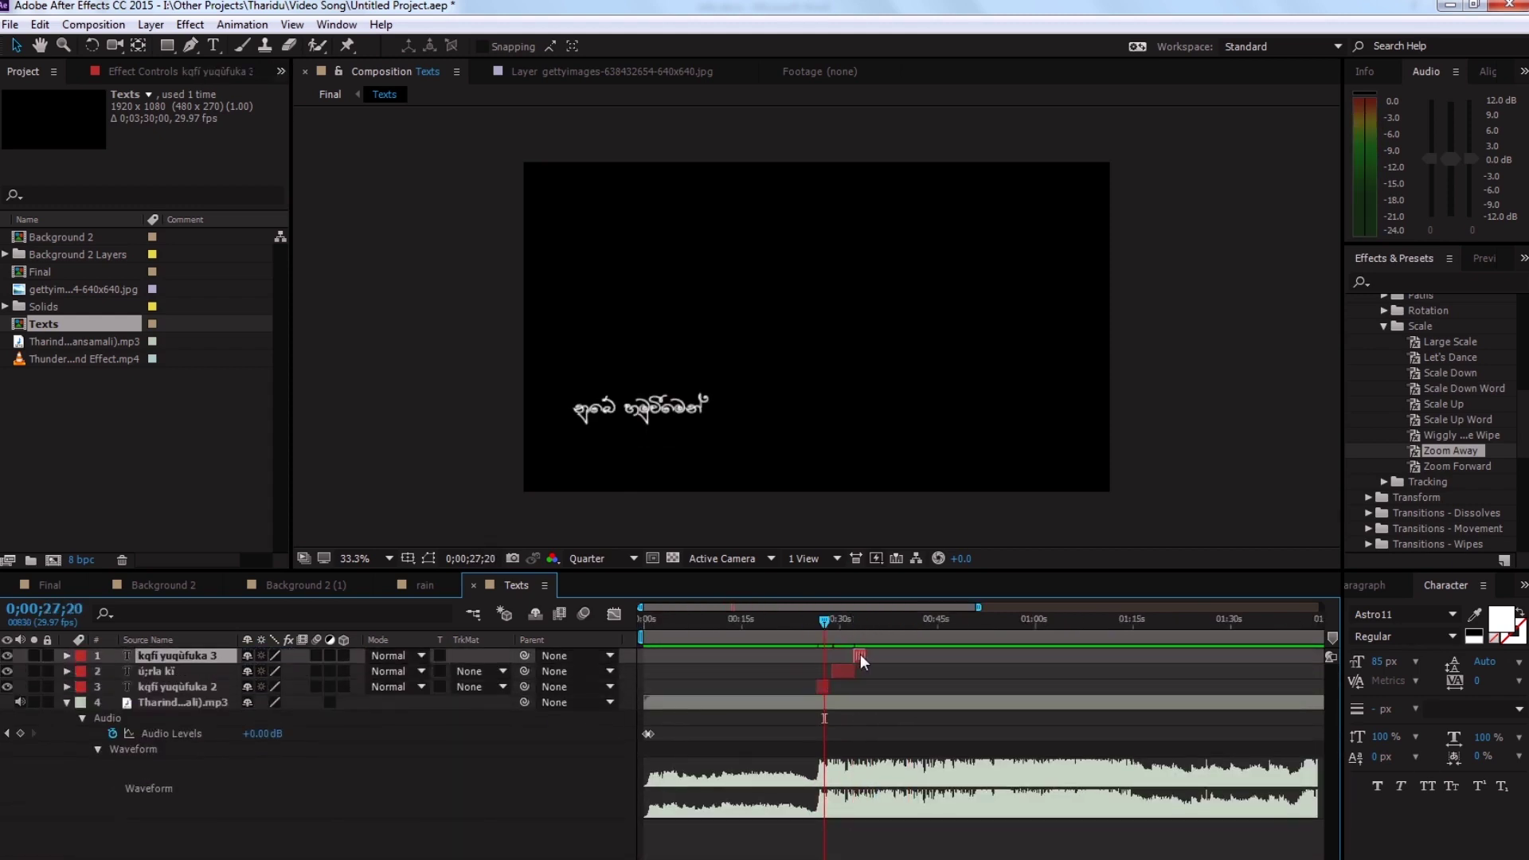
pyautogui.hotkey('alt', 'Tab')
pyautogui.hotkey('alt', 'Tab')
pyautogui.hotkey('ctrl', 'd')
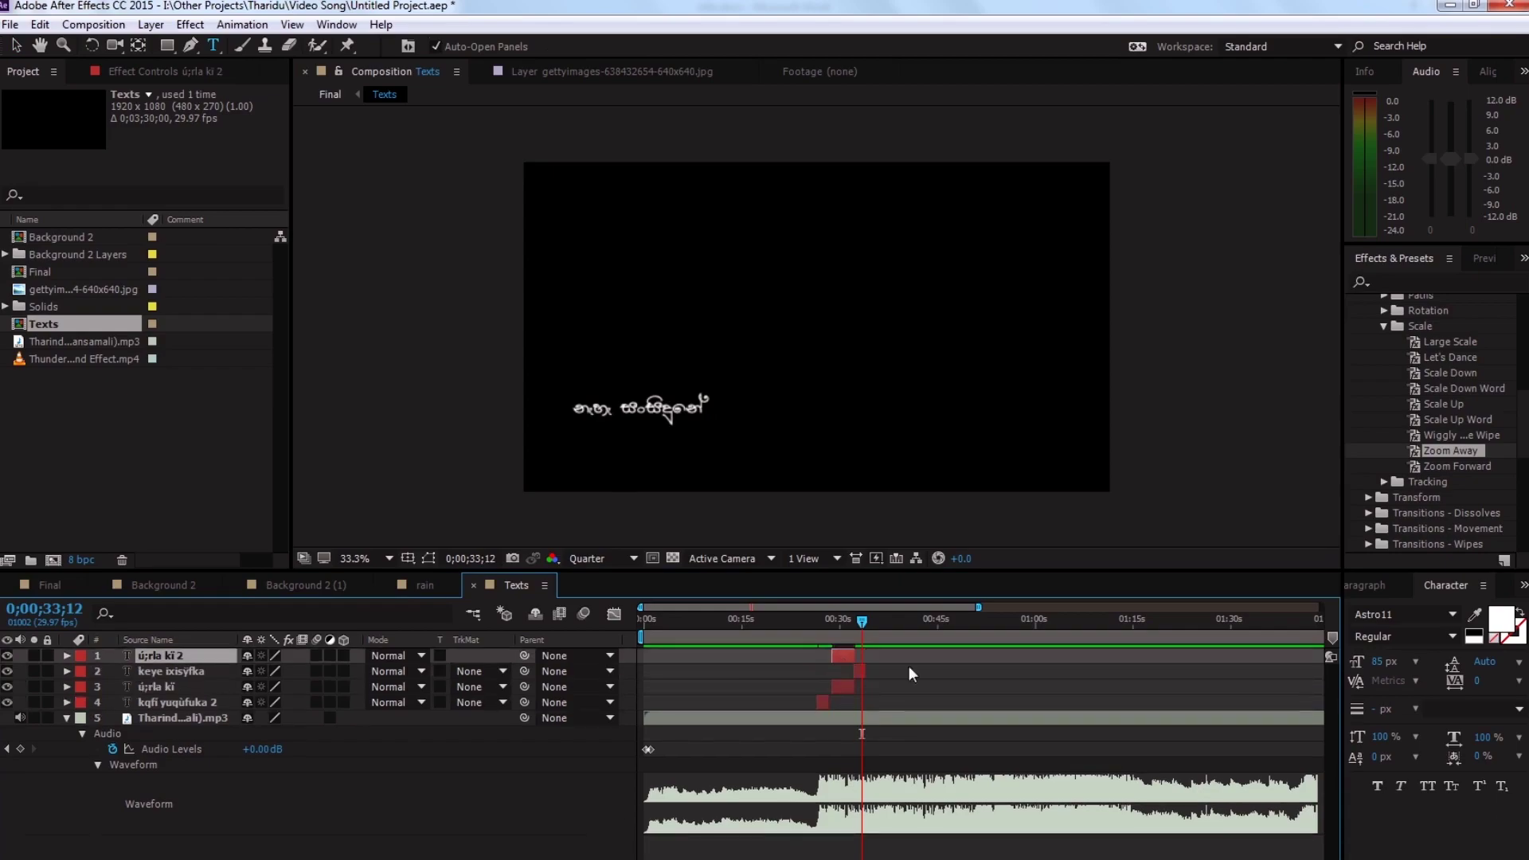
pyautogui.hotkey('alt', 'Tab')
pyautogui.hotkey('alt', 'Tab')
pyautogui.click(817, 635)
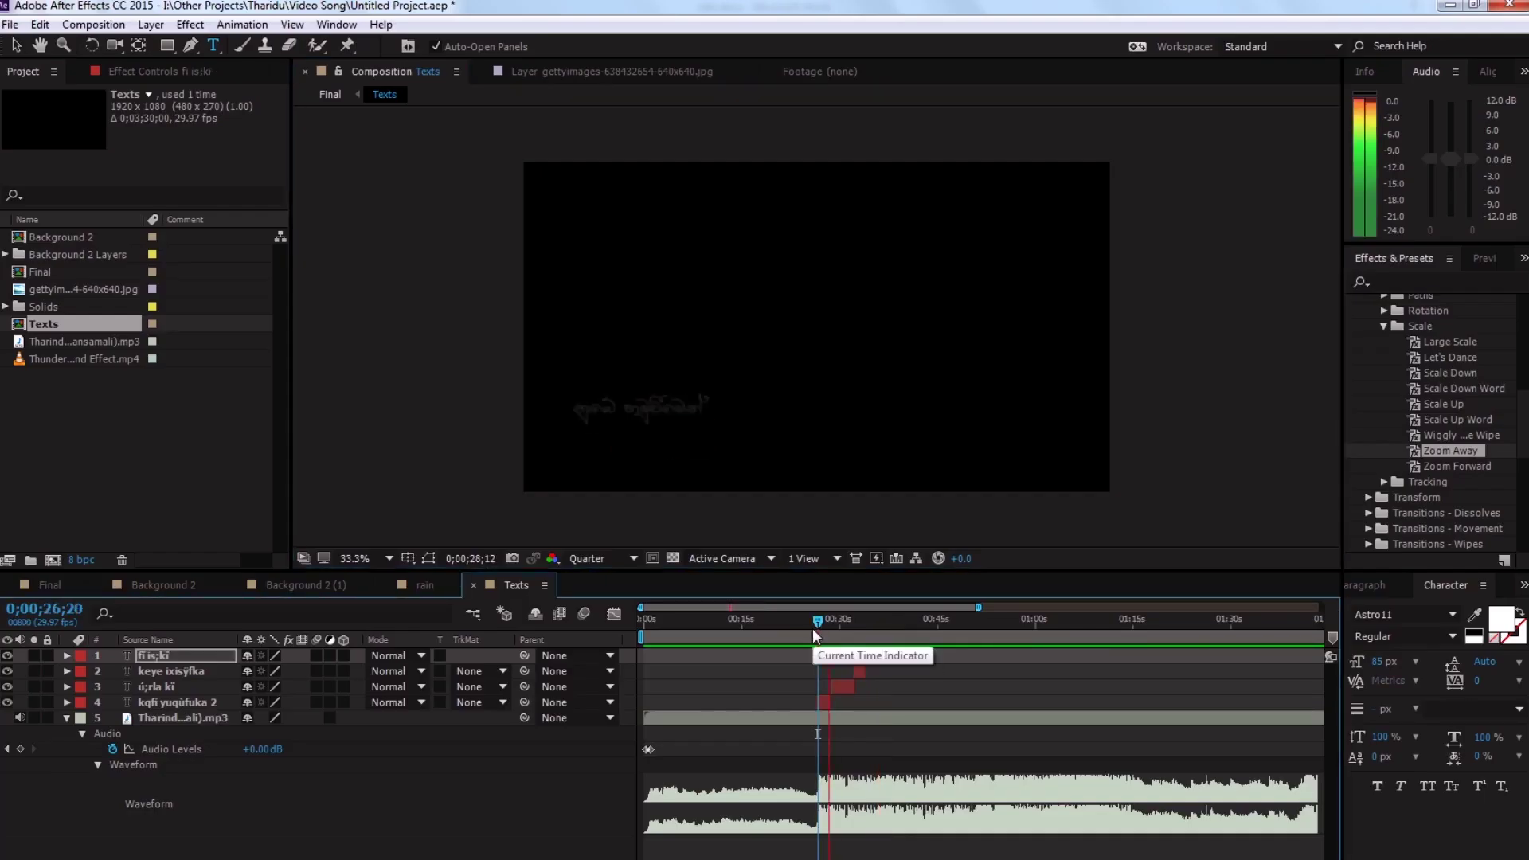
pyautogui.press('Return')
pyautogui.hotkey('ctrl', 'v')
# - Select the keye ixisyfka opacity keyframes and scrub and preview the lyric timing
pyautogui.moveTo(876, 655)
pyautogui.mouseDown()
pyautogui.moveTo(916, 657)
pyautogui.moveTo(704, 629)
pyautogui.mouseUp()
pyautogui.press('u')
pyautogui.press('-')
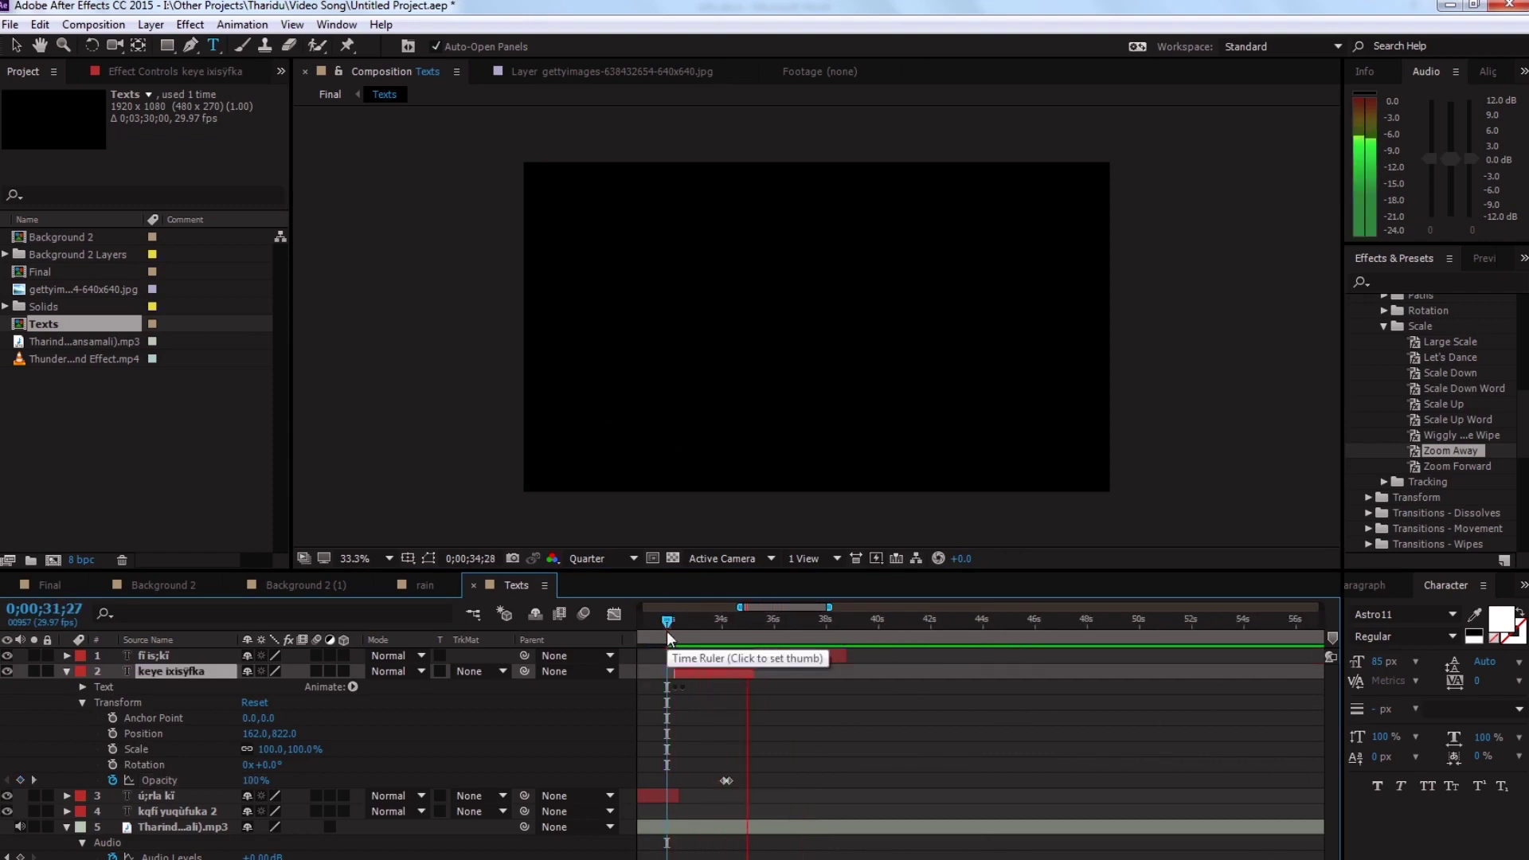
pyautogui.moveTo(674, 621); pyautogui.dragTo(851, 625)
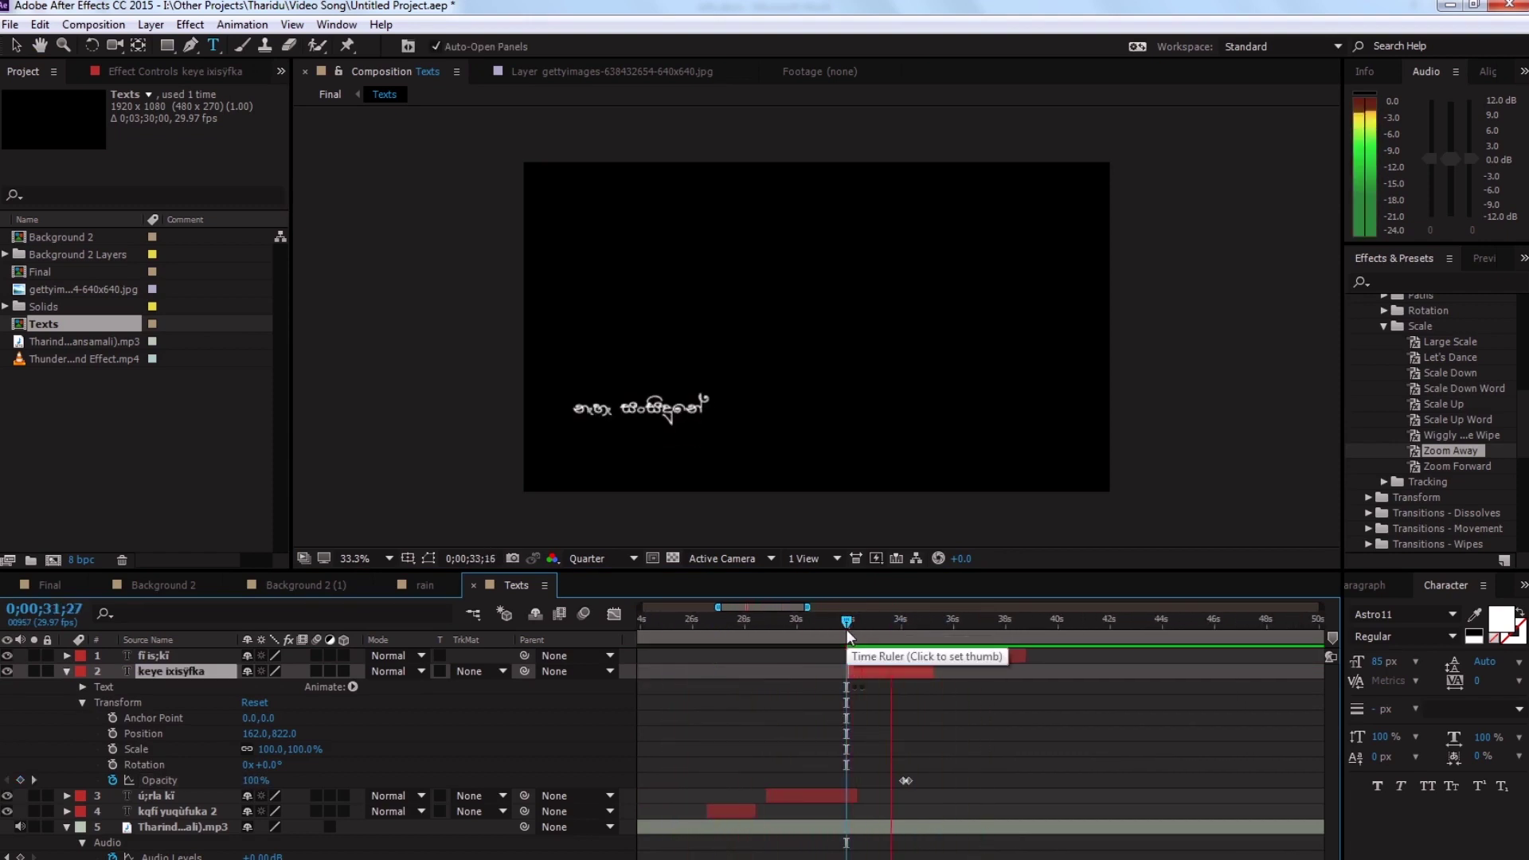
pyautogui.moveTo(848, 626)
pyautogui.mouseDown()
pyautogui.moveTo(995, 632)
pyautogui.moveTo(710, 671)
pyautogui.mouseUp()
pyautogui.press('space')
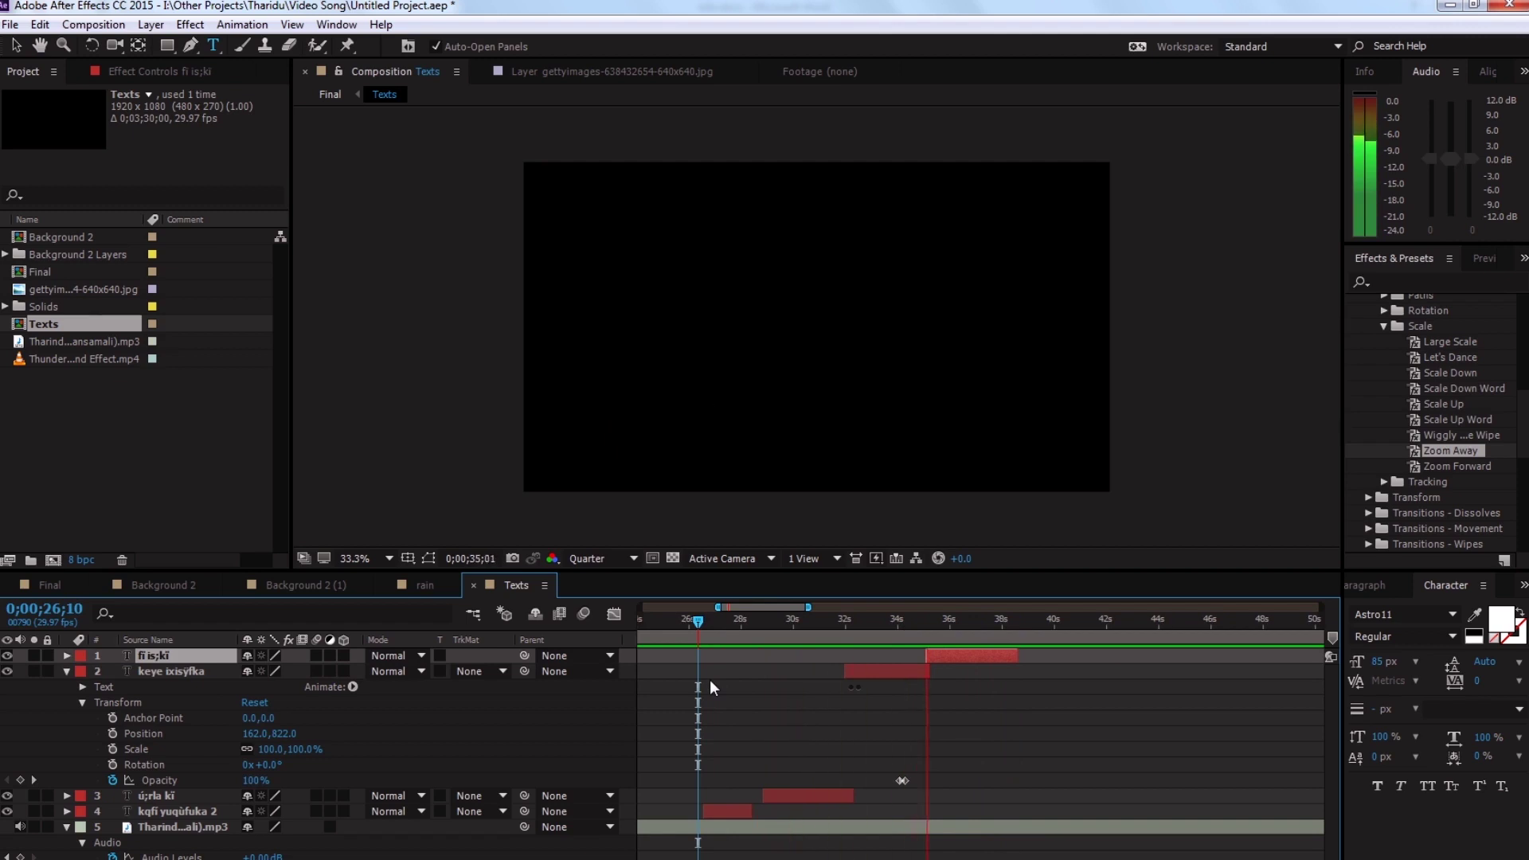
# - Open the kqfi yuqufuka 2 layer's animator properties and preview the lines from about 26 seconds
pyautogui.click(695, 623)
pyautogui.doubleClick(532, 811)
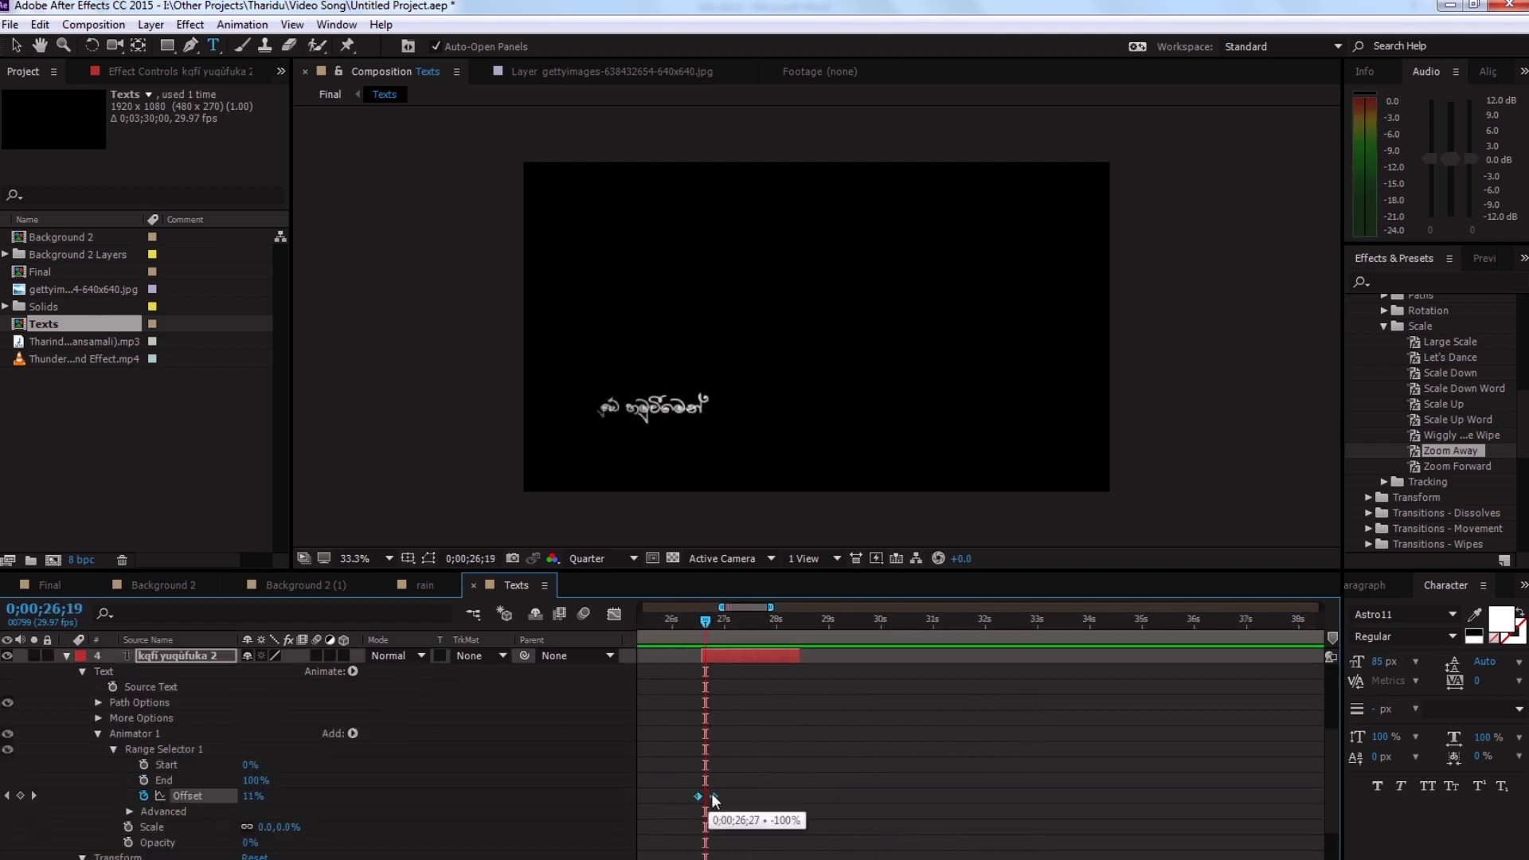
pyautogui.press('space')
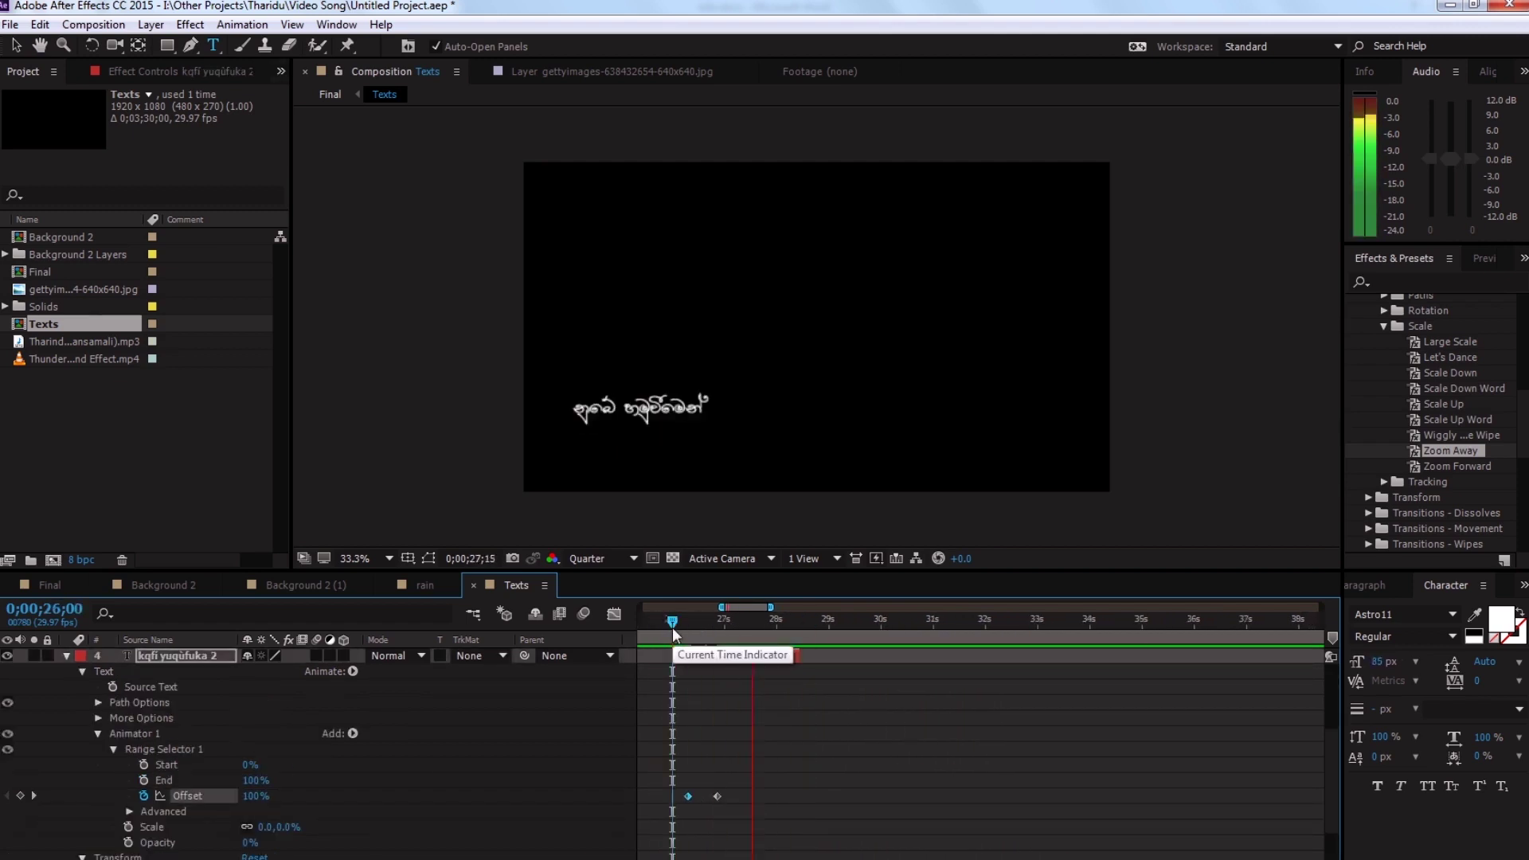
pyautogui.scroll(2, 1335, 760)
pyautogui.moveTo(666, 623); pyautogui.dragTo(814, 619)
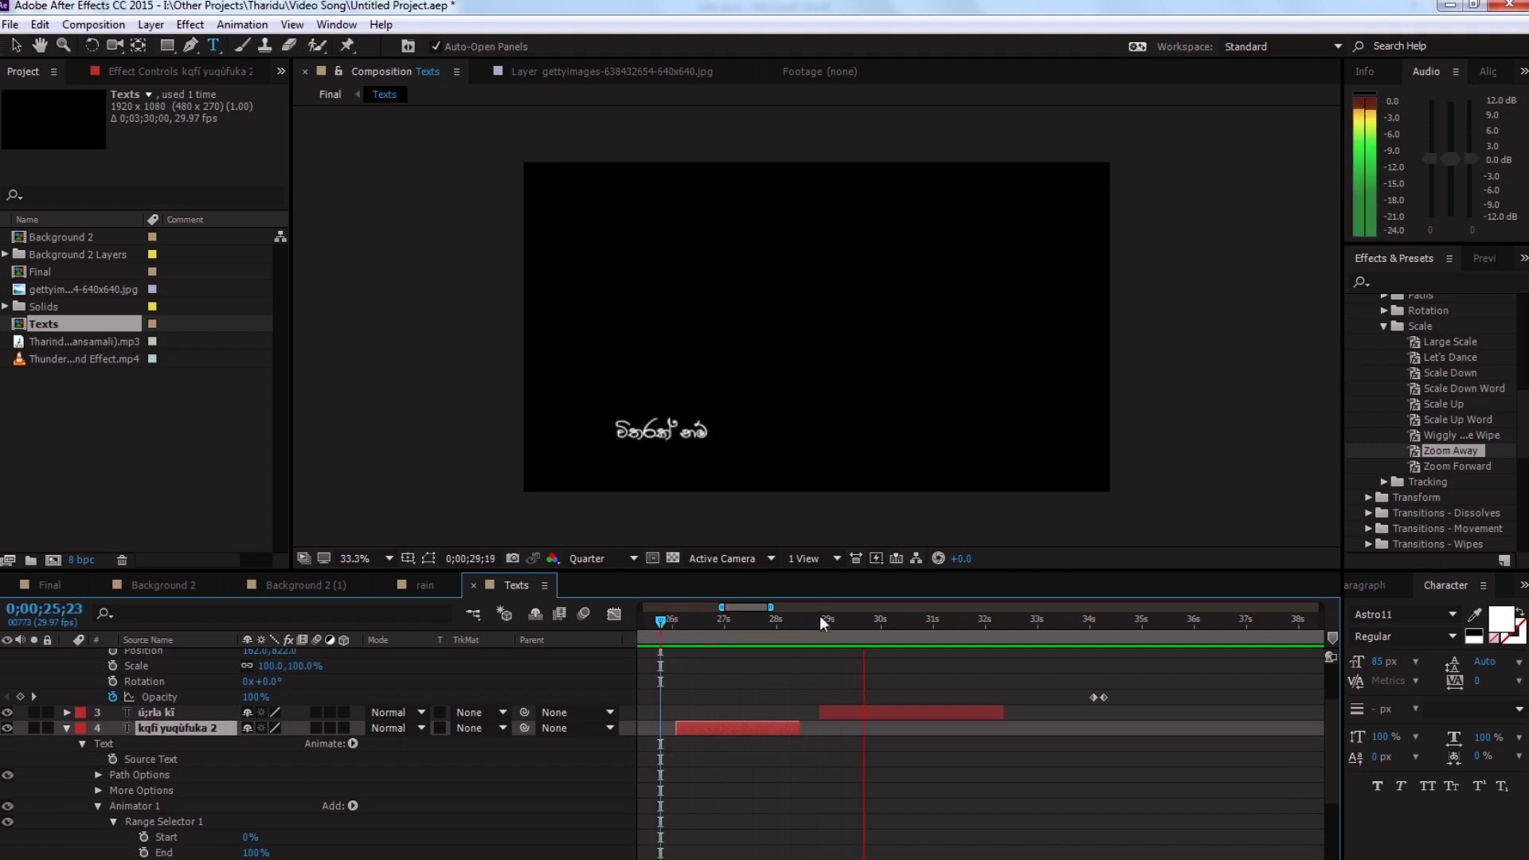
pyautogui.scroll(-4, 717, 756)
pyautogui.moveTo(697, 805); pyautogui.dragTo(759, 855)
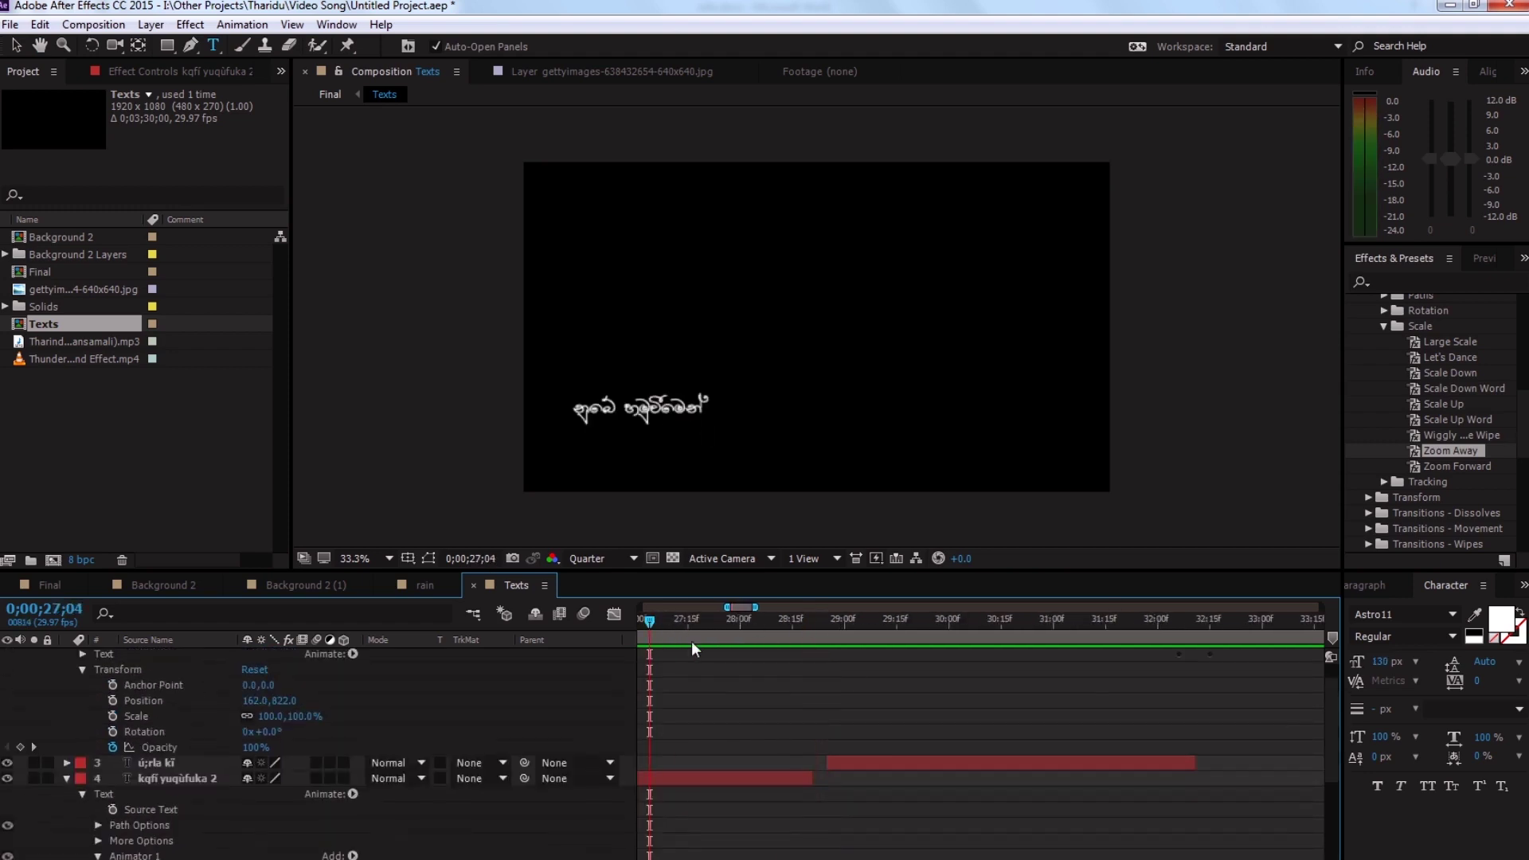
# - Nudge the kqfi yuqufuka 2 line slightly later and preview the timing
pyautogui.scroll(-1, 876, 757)
pyautogui.click(844, 807)
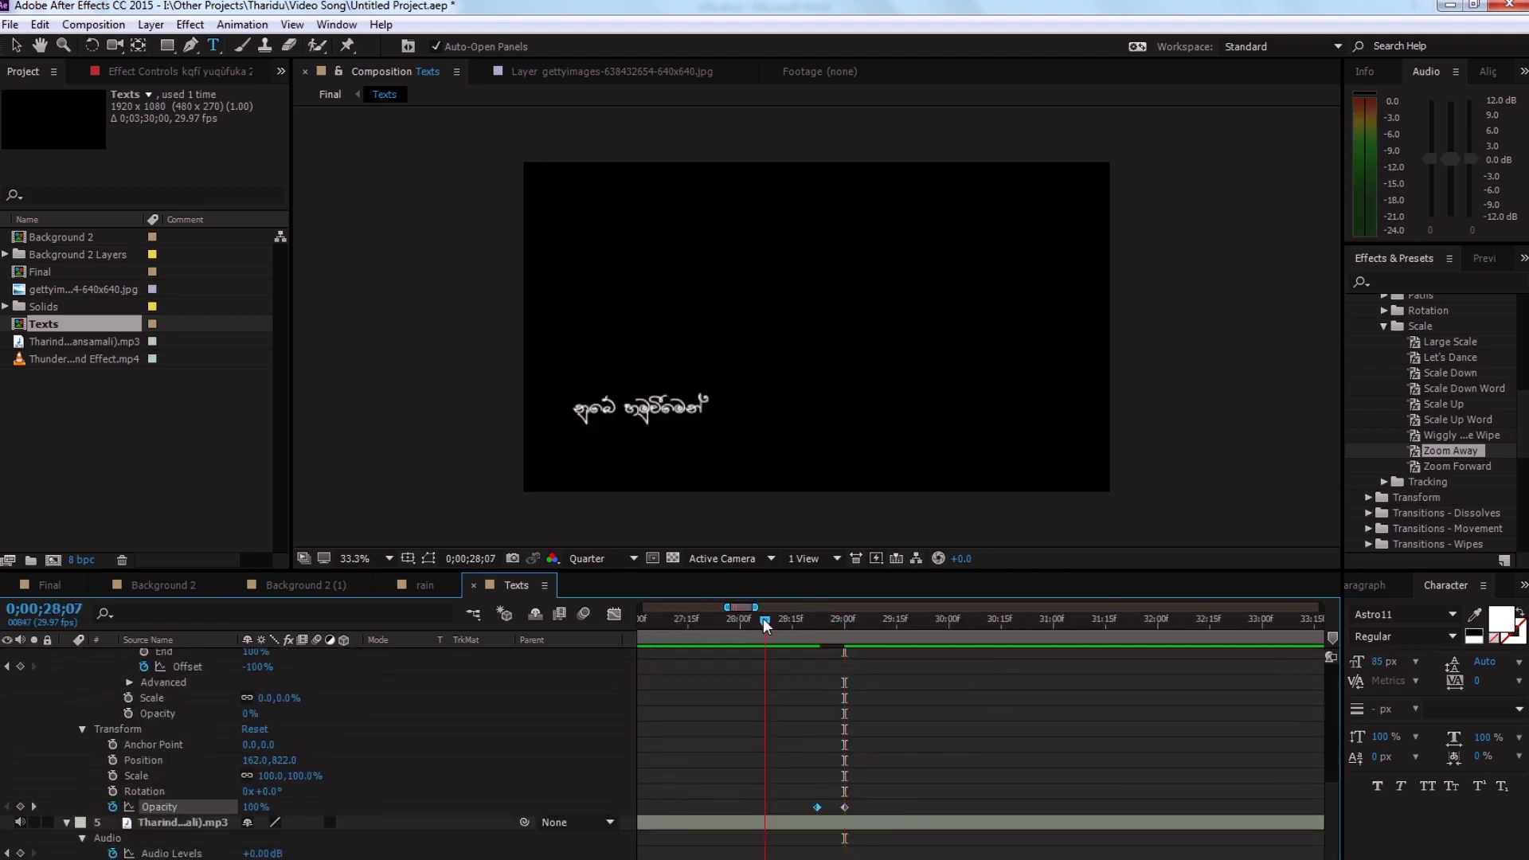
pyautogui.scroll(-3, 886, 658)
pyautogui.moveTo(888, 570); pyautogui.dragTo(892, 406)
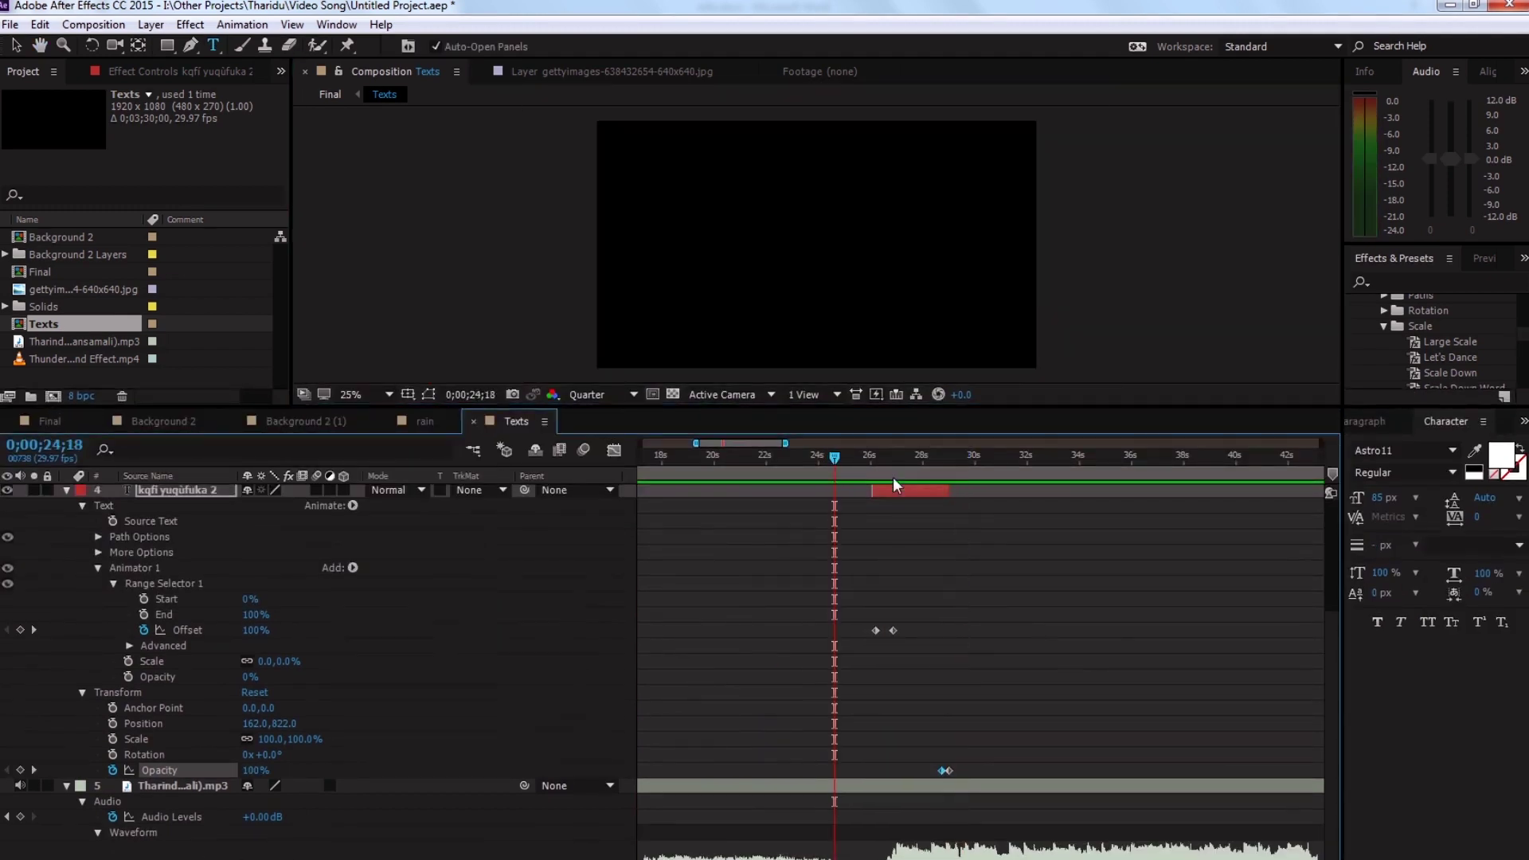
pyautogui.moveTo(896, 484); pyautogui.dragTo(899, 483)
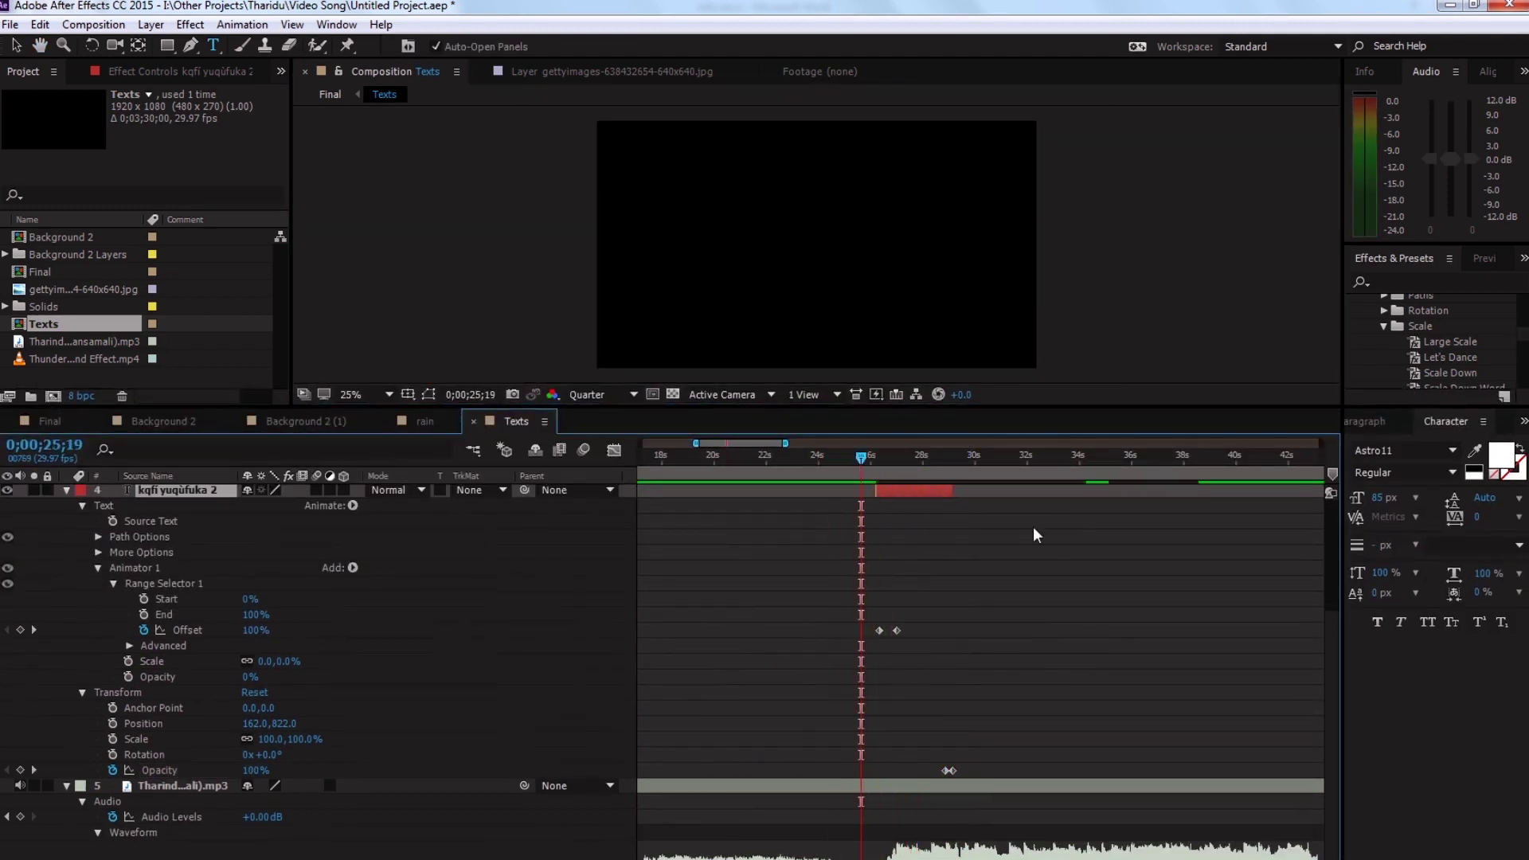
pyautogui.press('space')
pyautogui.press('u')
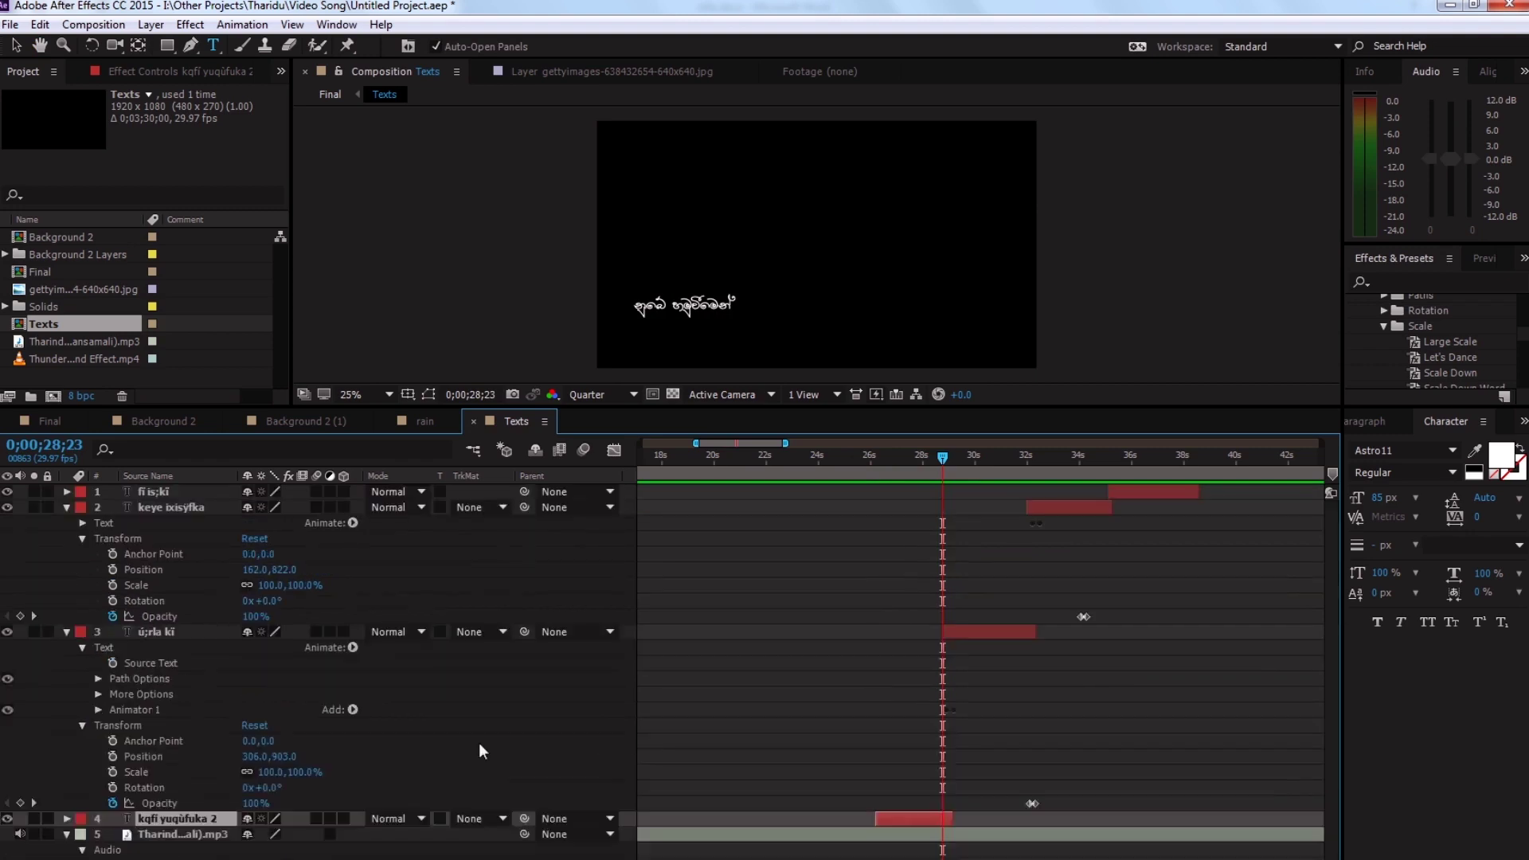
# - Copy the ú;rla kí Range Selector Offset keyframes onto the keye ixisyfka layer
pyautogui.click(98, 710)
pyautogui.press('=')
pyautogui.press('=')
pyautogui.press('=')
pyautogui.click(1041, 772)
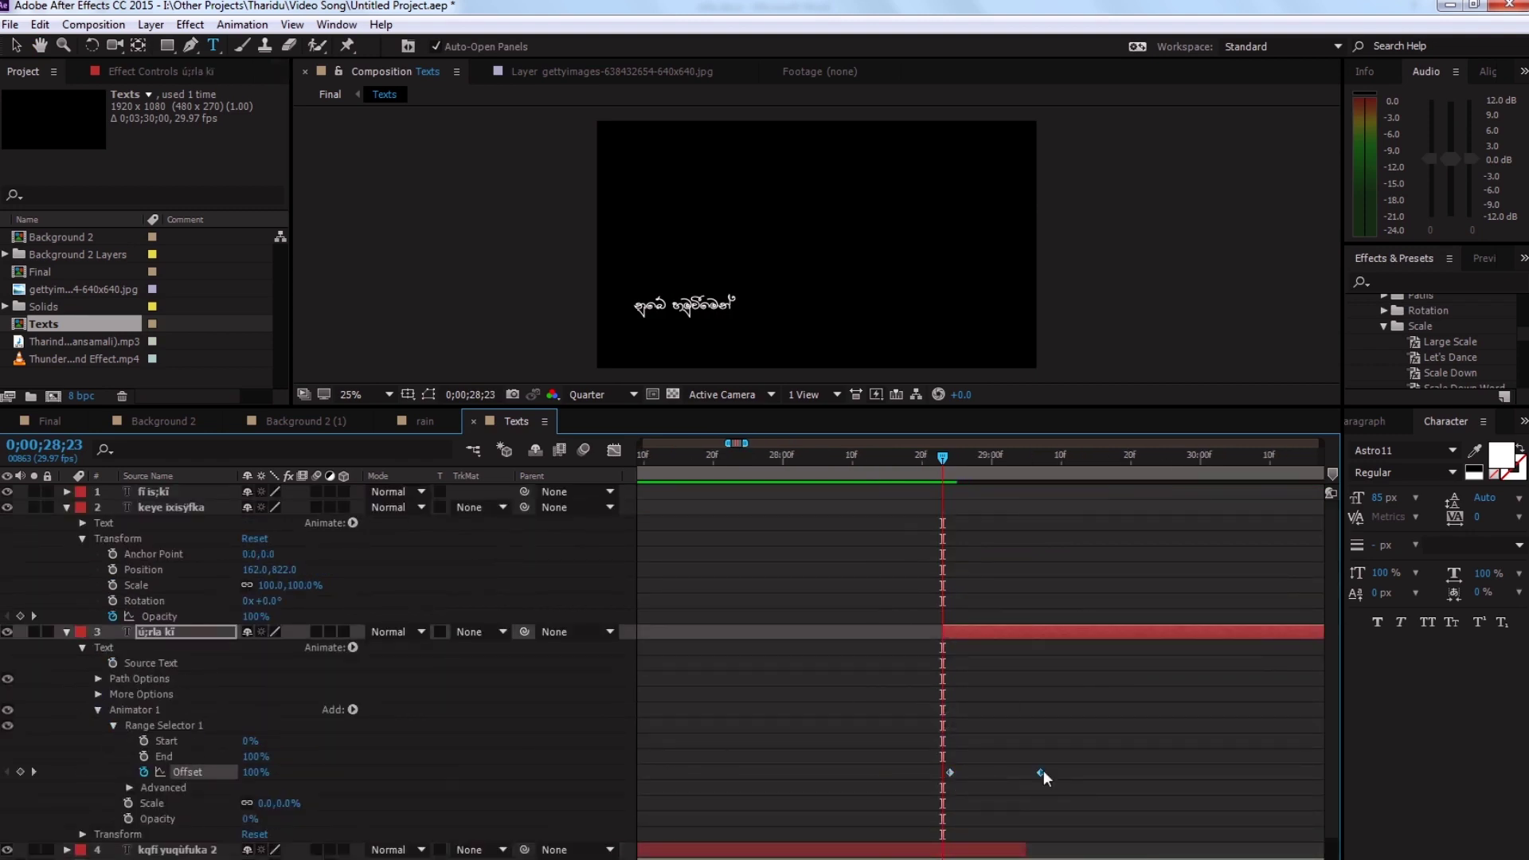
pyautogui.press('-')
pyautogui.press('-')
pyautogui.press('-')
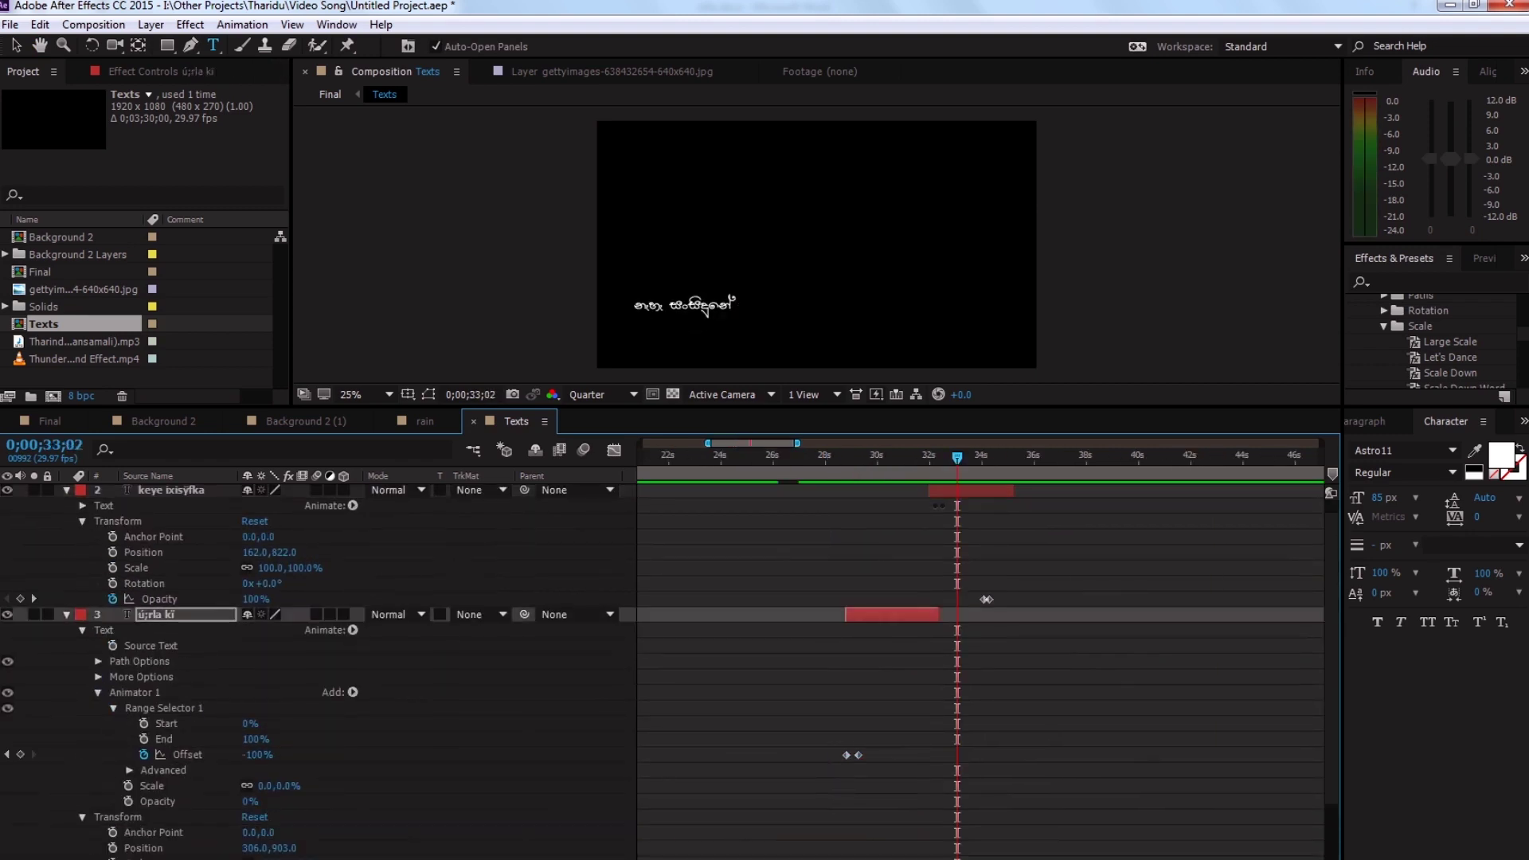
pyautogui.moveTo(768, 458); pyautogui.dragTo(923, 458)
pyautogui.click(83, 506)
pyautogui.click(83, 584)
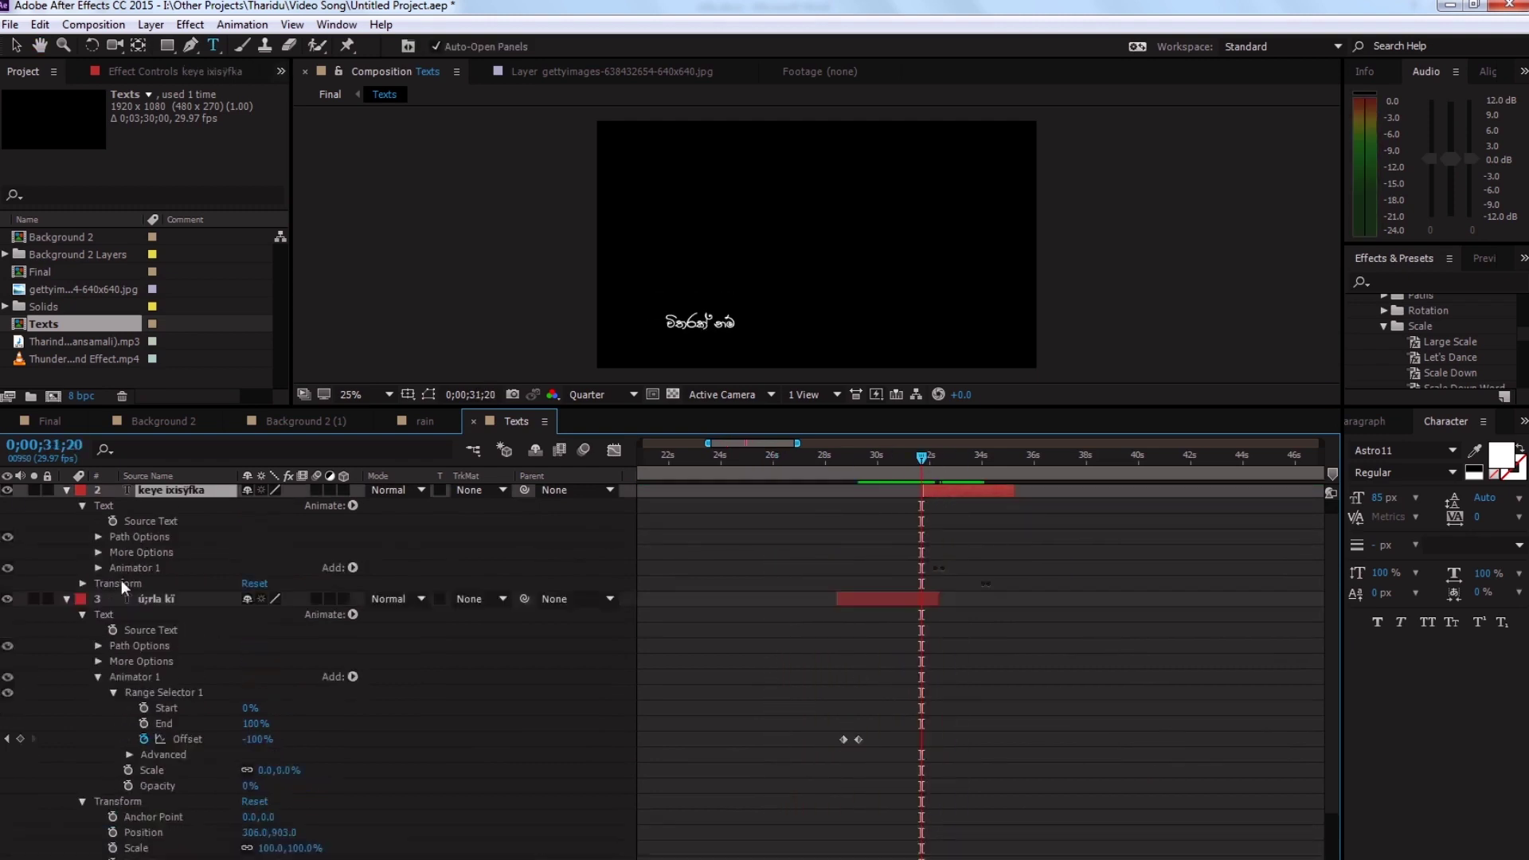
pyautogui.hotkey('ctrl', 'v')
# - Scrub around 26 seconds to check the text animation and leave text editing
pyautogui.click(841, 847)
pyautogui.click(785, 460)
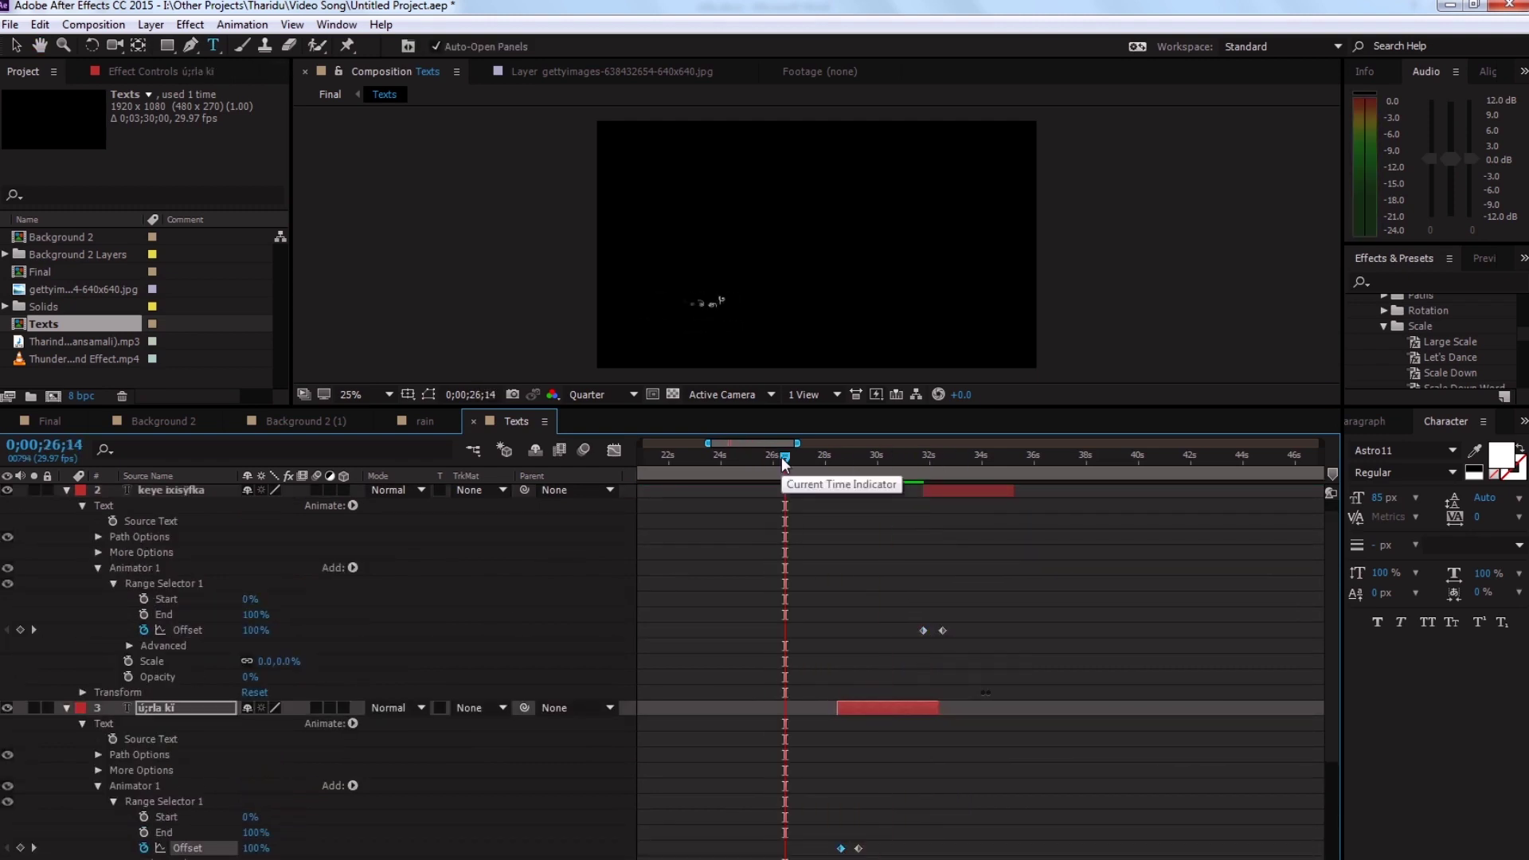
pyautogui.moveTo(785, 464); pyautogui.dragTo(823, 475)
pyautogui.click(871, 713)
pyautogui.press('v')
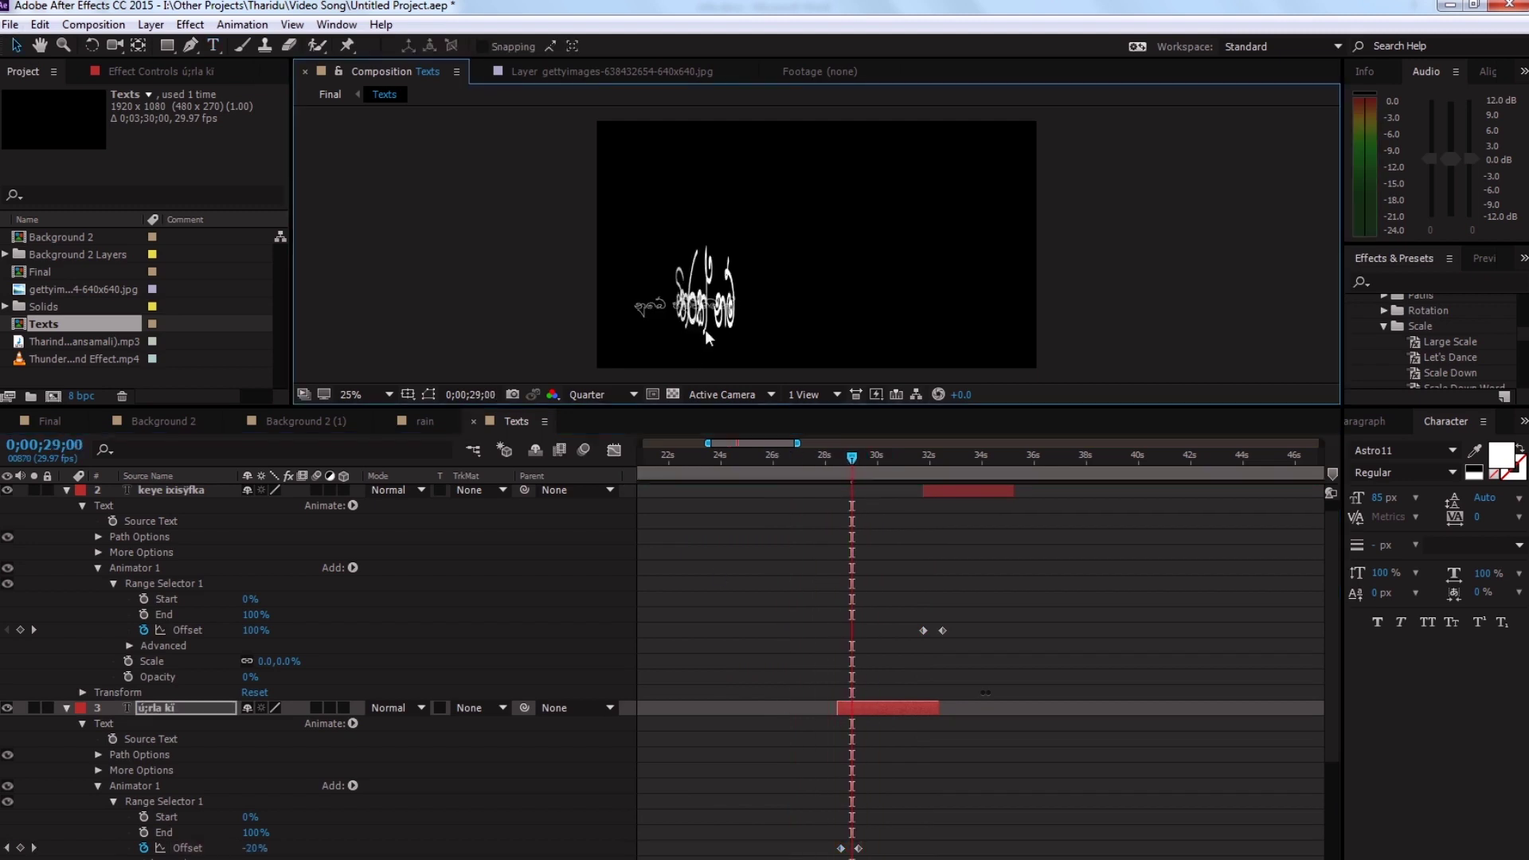
# - Add an opacity keyframe to keye ixisyfka at about 25 seconds and scrub to its fade-out point
pyautogui.click(763, 462)
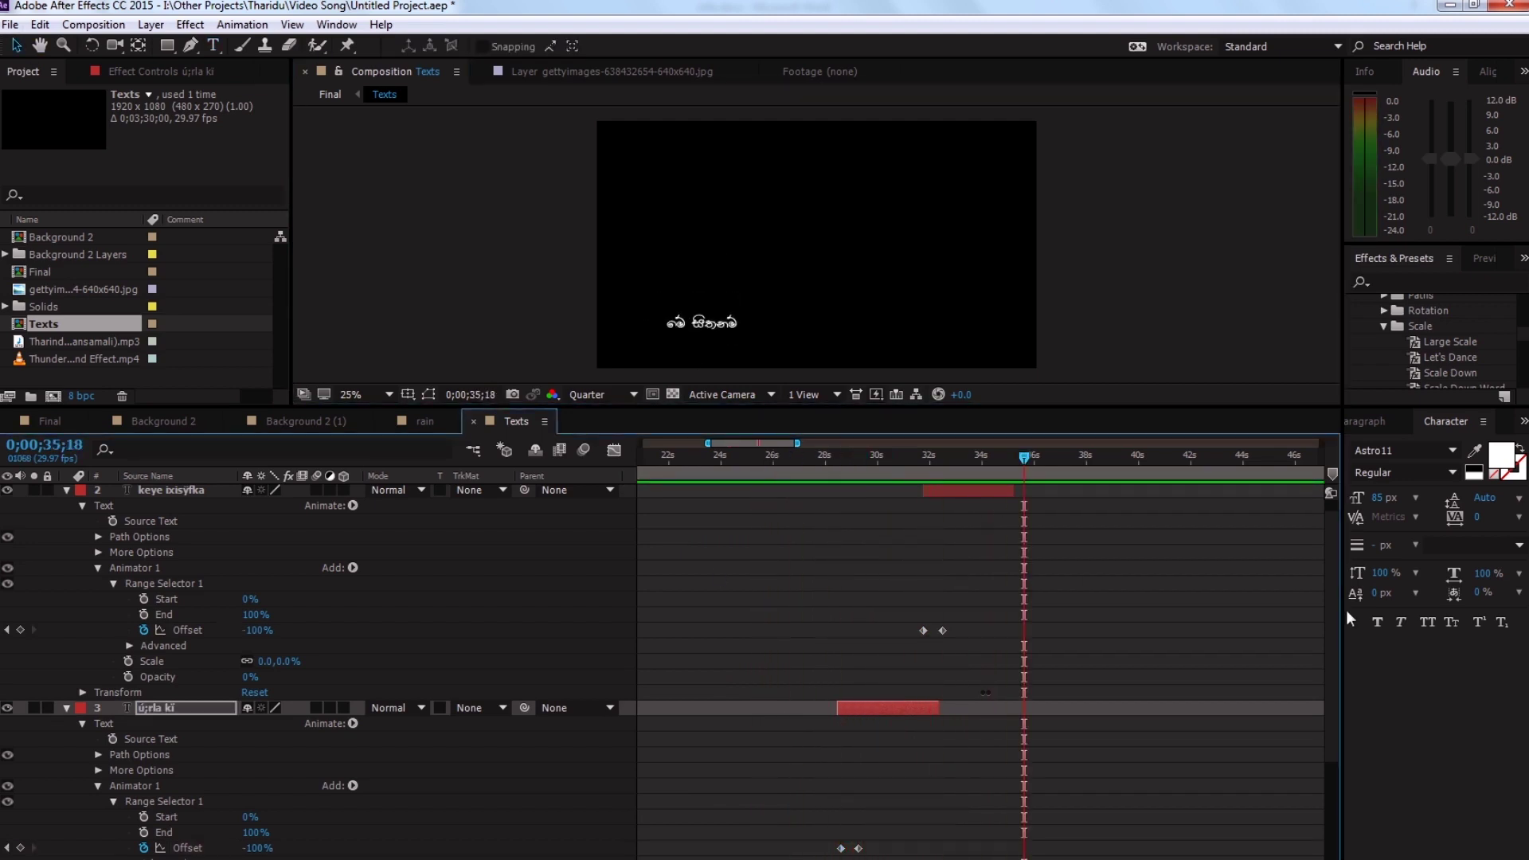
pyautogui.hotkey('alt', 'shift', 't')
pyautogui.moveTo(763, 466)
pyautogui.mouseDown()
pyautogui.moveTo(1014, 466)
pyautogui.moveTo(990, 470)
pyautogui.mouseUp()
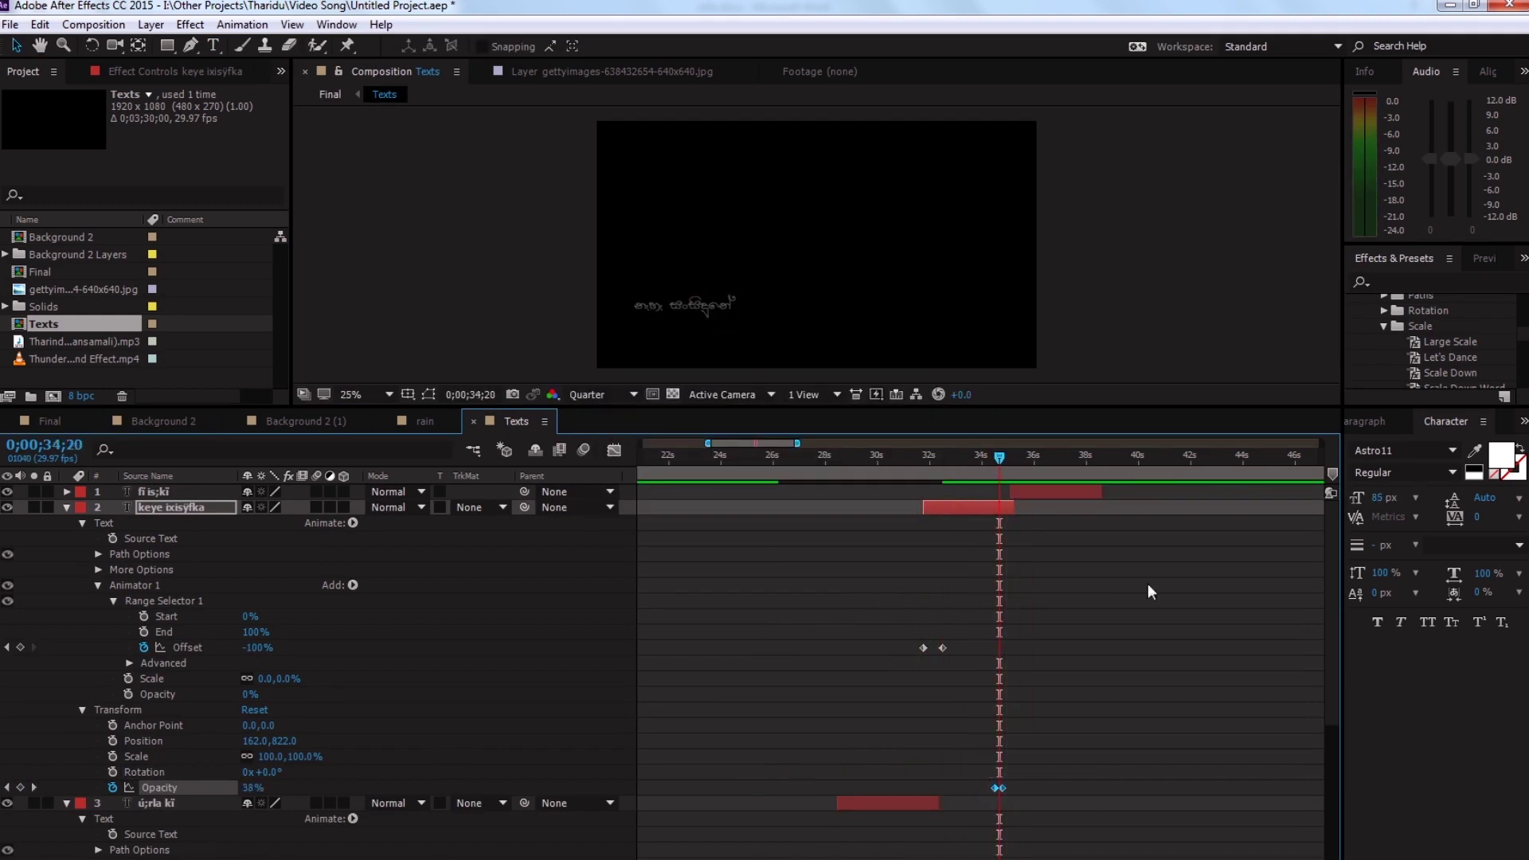
pyautogui.press('l')
pyautogui.press('l')
# - Add an opacity keyframe to the top fi is;kí line around 26 seconds and check its timing
pyautogui.click(66, 492)
pyautogui.click(1008, 632)
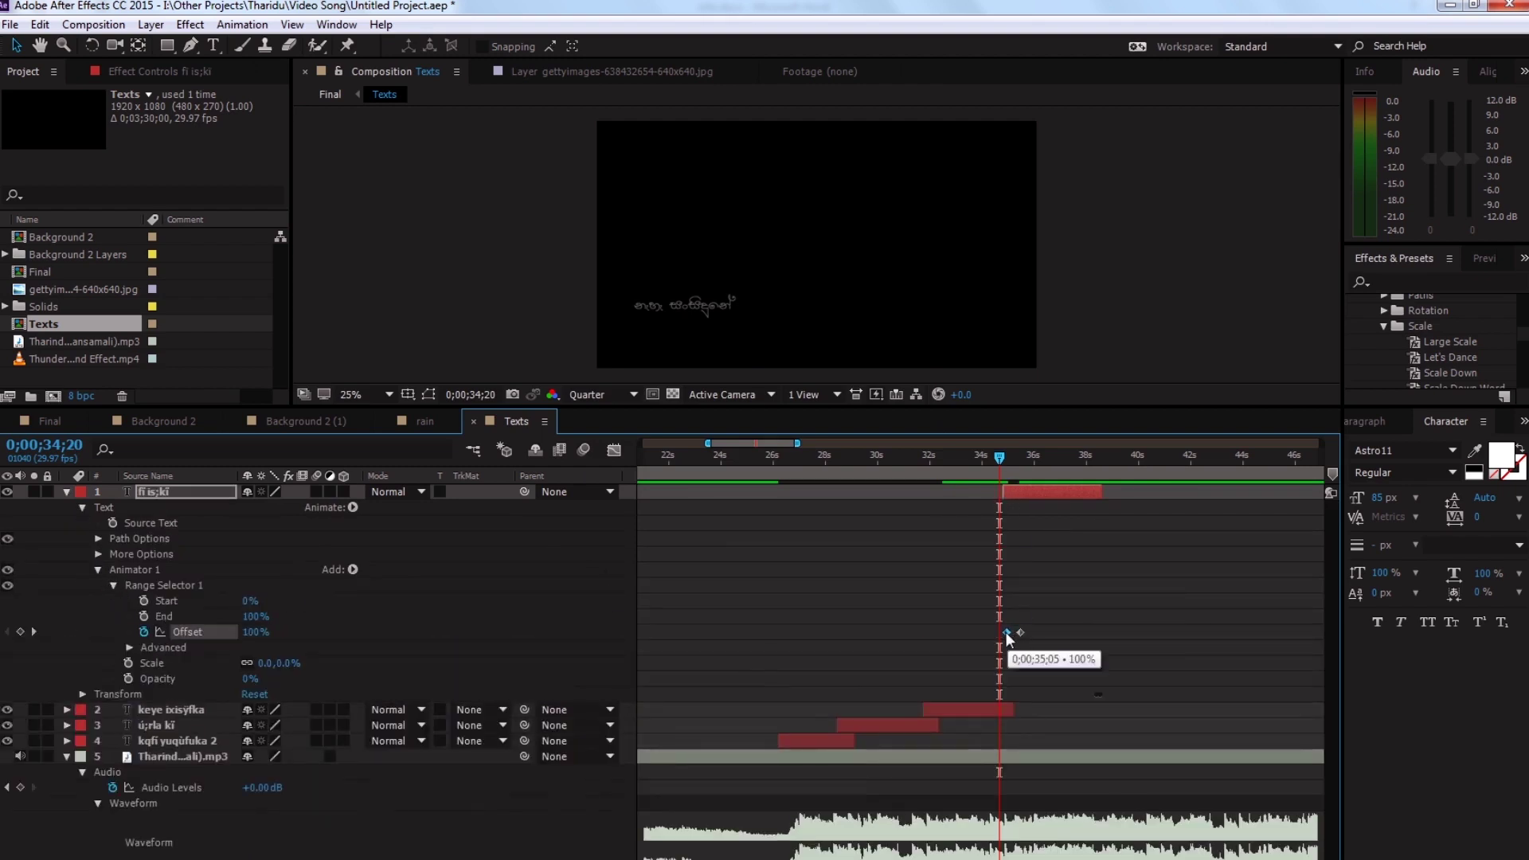
pyautogui.click(907, 461)
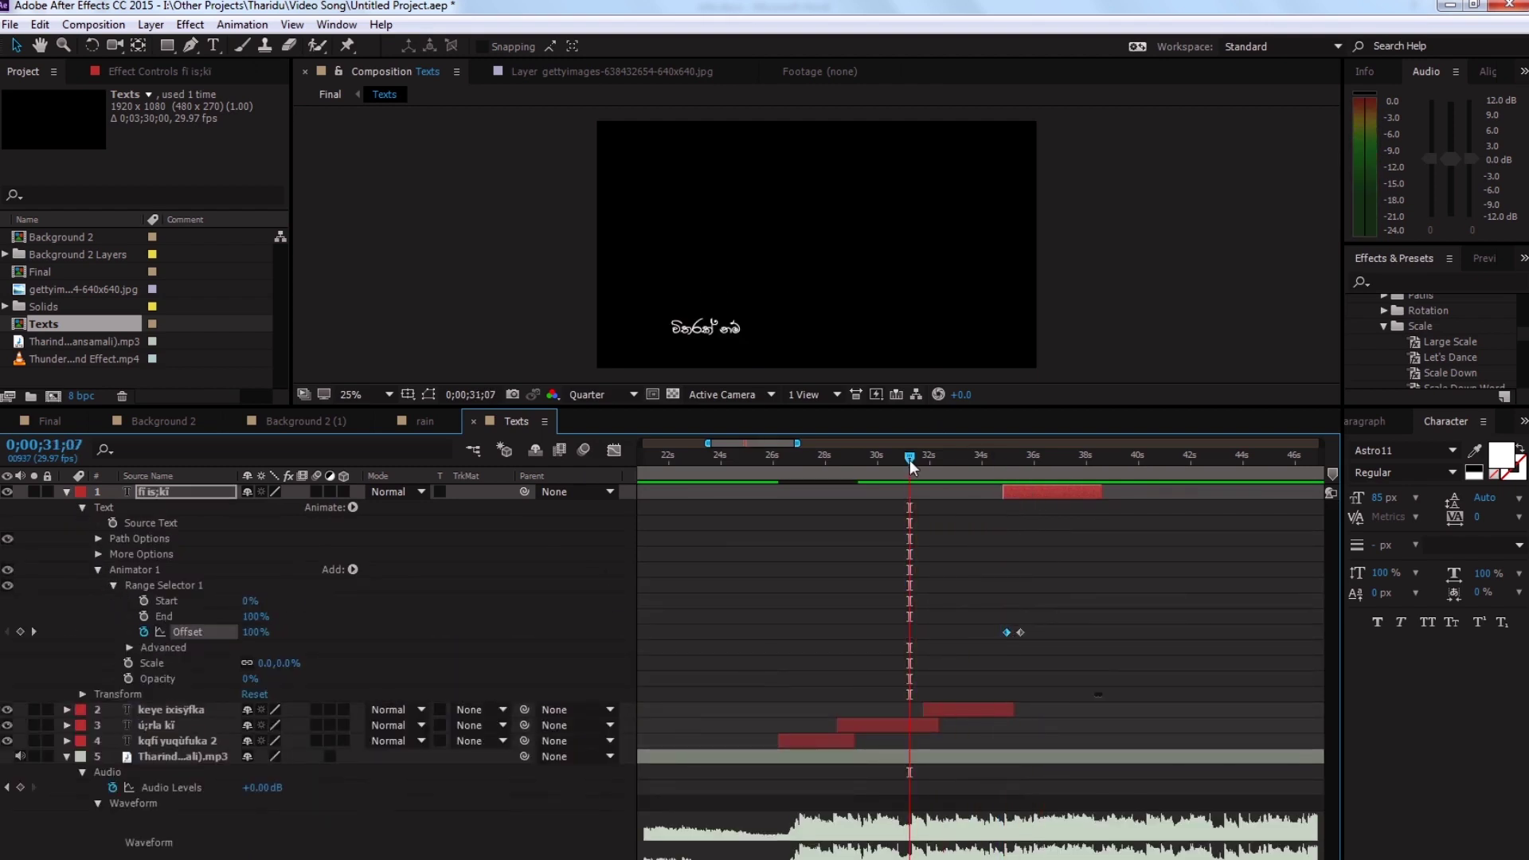
pyautogui.click(780, 471)
pyautogui.hotkey('alt', 'shift', 't')
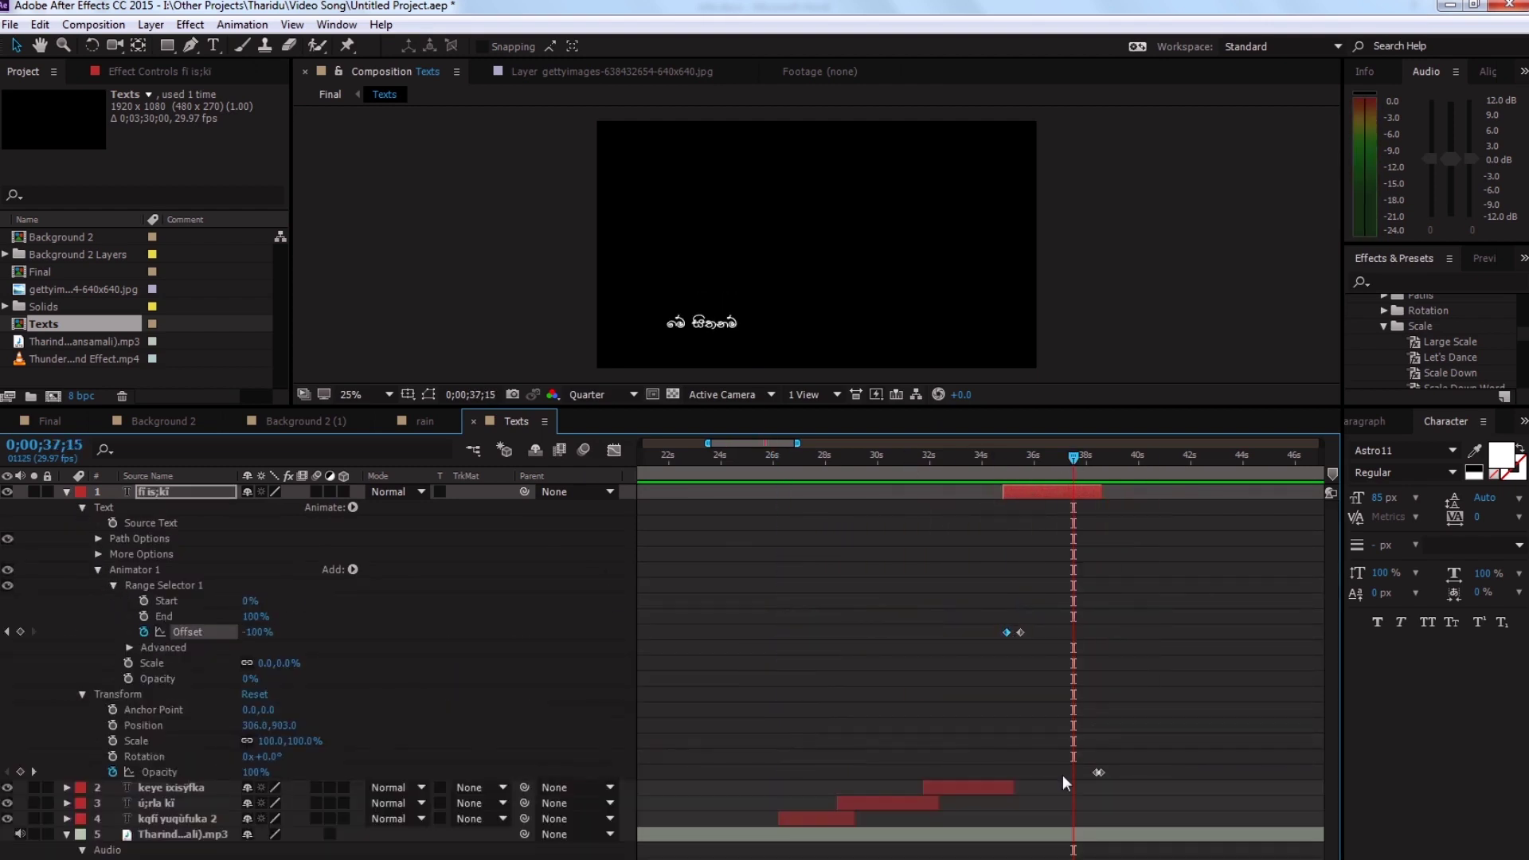
pyautogui.click(987, 461)
pyautogui.moveTo(988, 466); pyautogui.dragTo(699, 461)
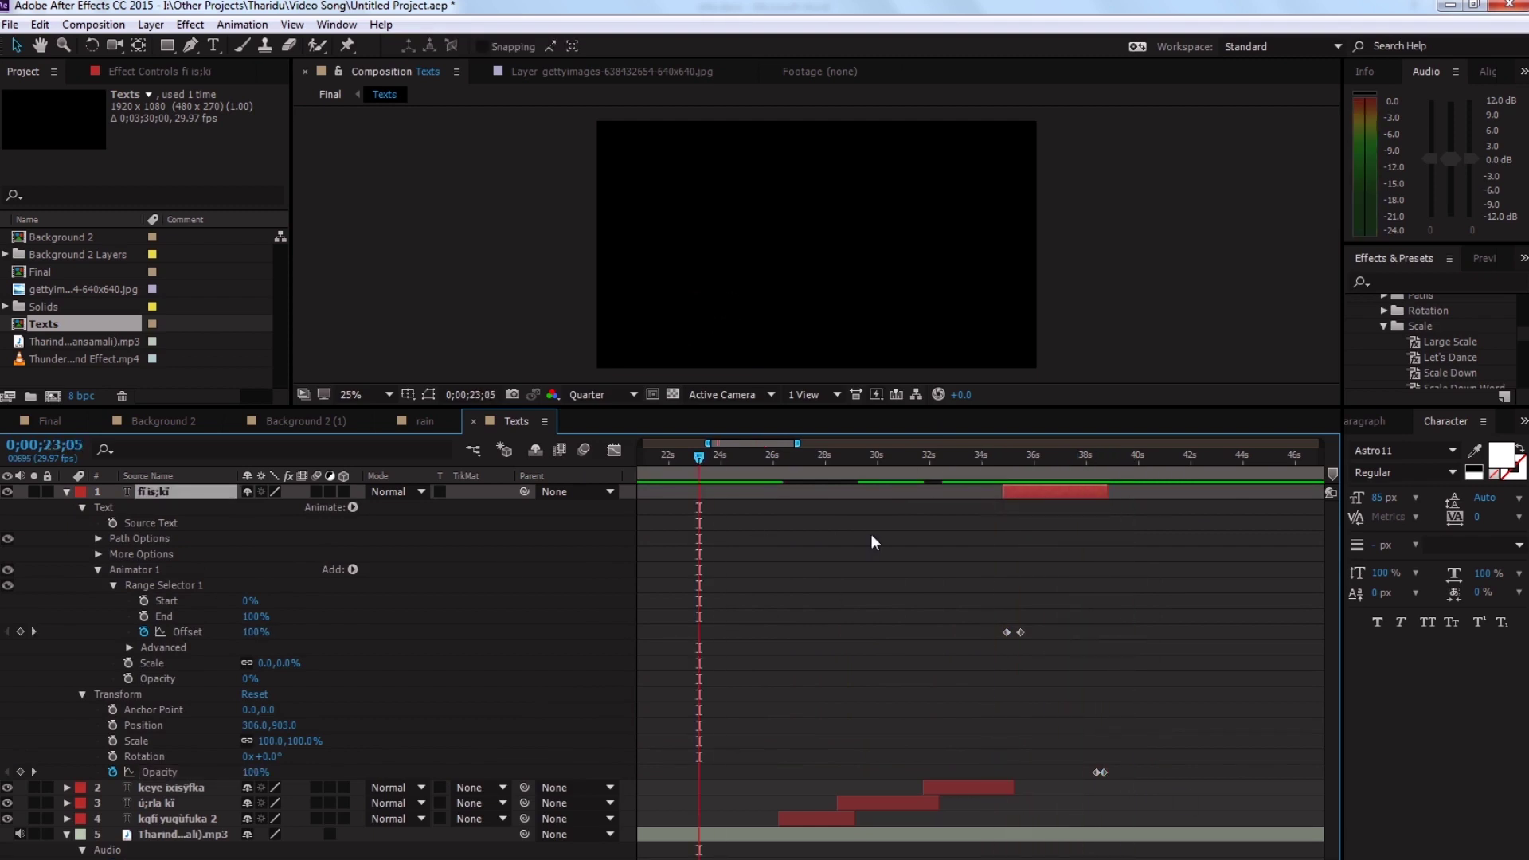
pyautogui.click(67, 491)
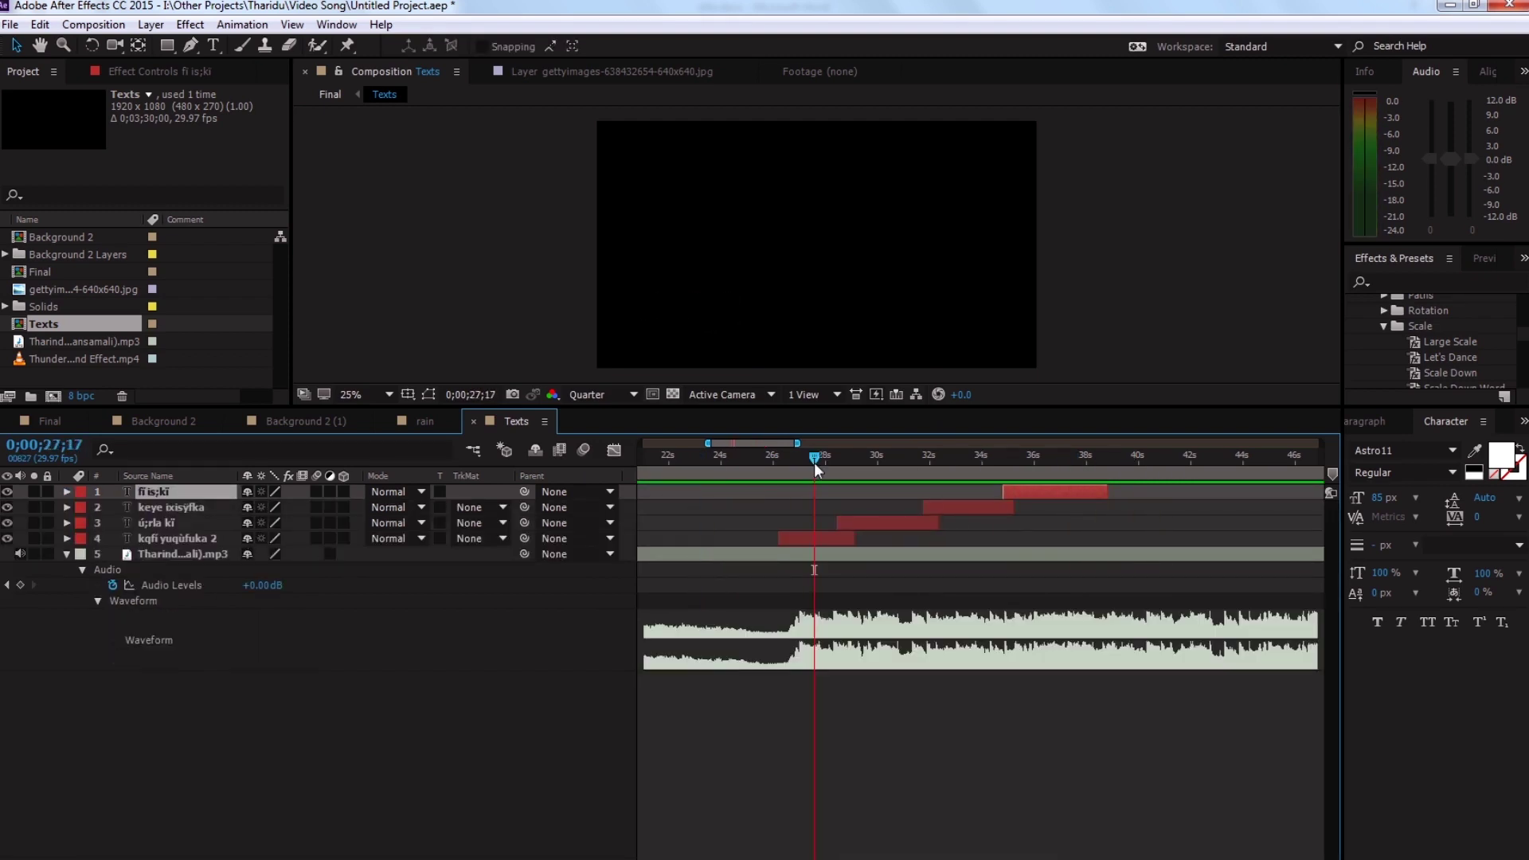
# - Nudge the second lyric line slightly later and preview the lyrics over the background in Final
pyautogui.moveTo(814, 460)
pyautogui.mouseDown()
pyautogui.moveTo(937, 462)
pyautogui.moveTo(777, 462)
pyautogui.mouseUp()
pyautogui.hotkey('ctrl', 'Down')
pyautogui.press('[')
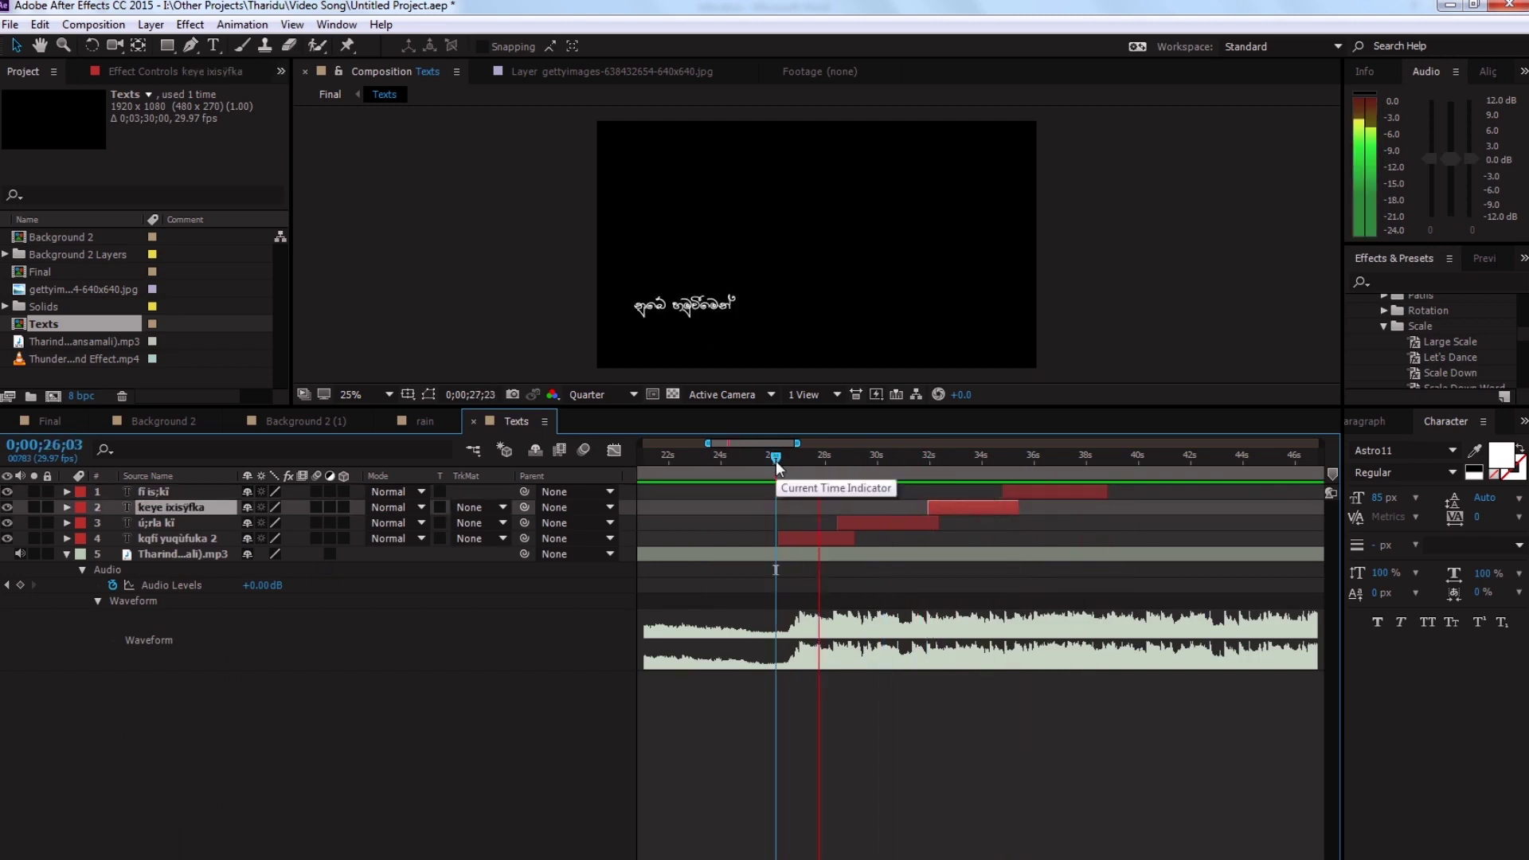
pyautogui.hotkey('shift', 'Escape')
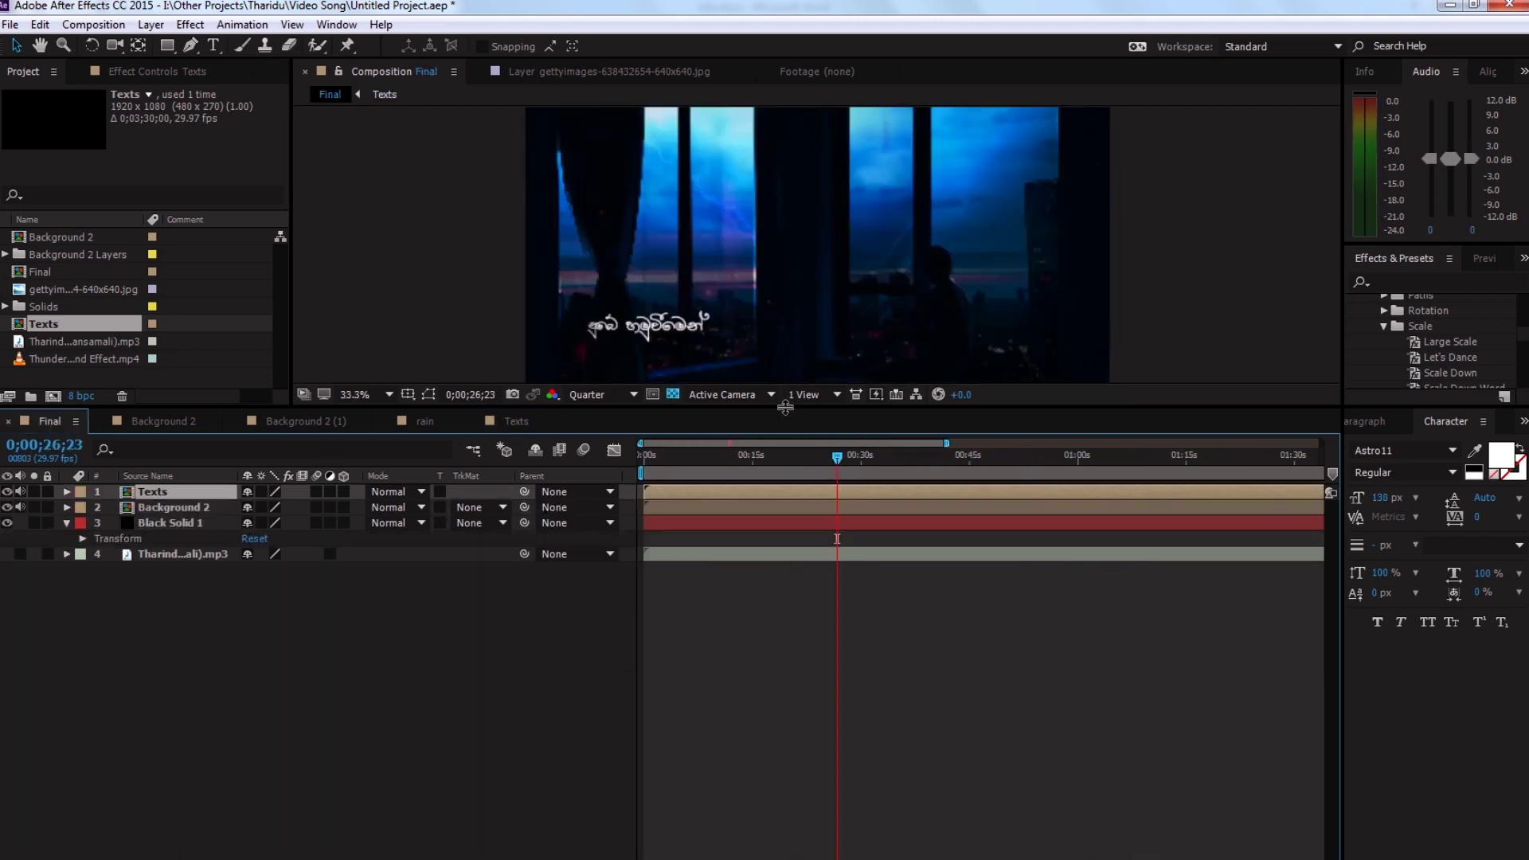
pyautogui.press('space')
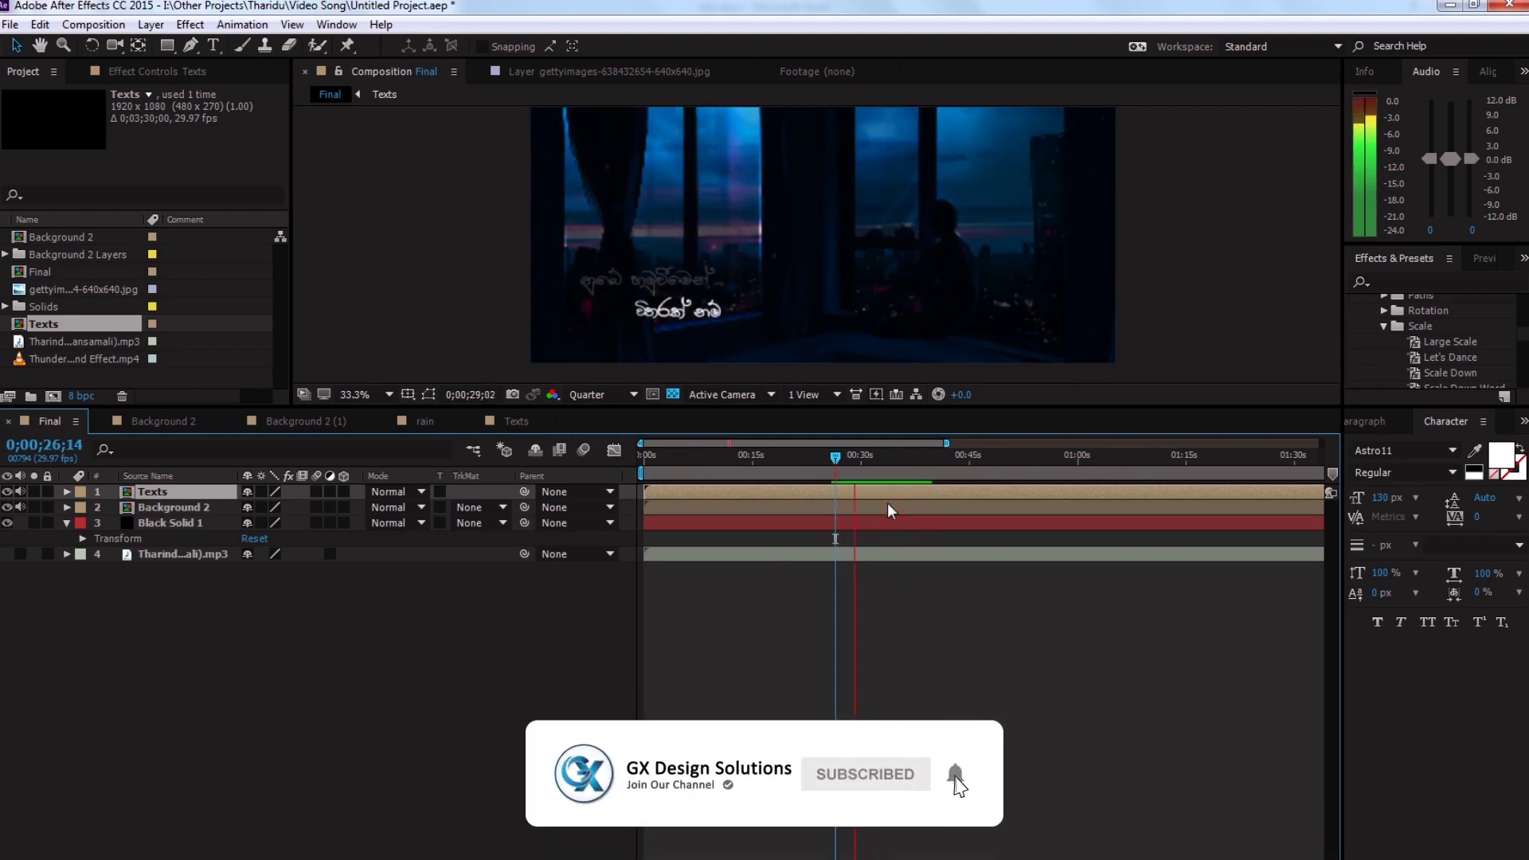
pyautogui.doubleClick(887, 492)
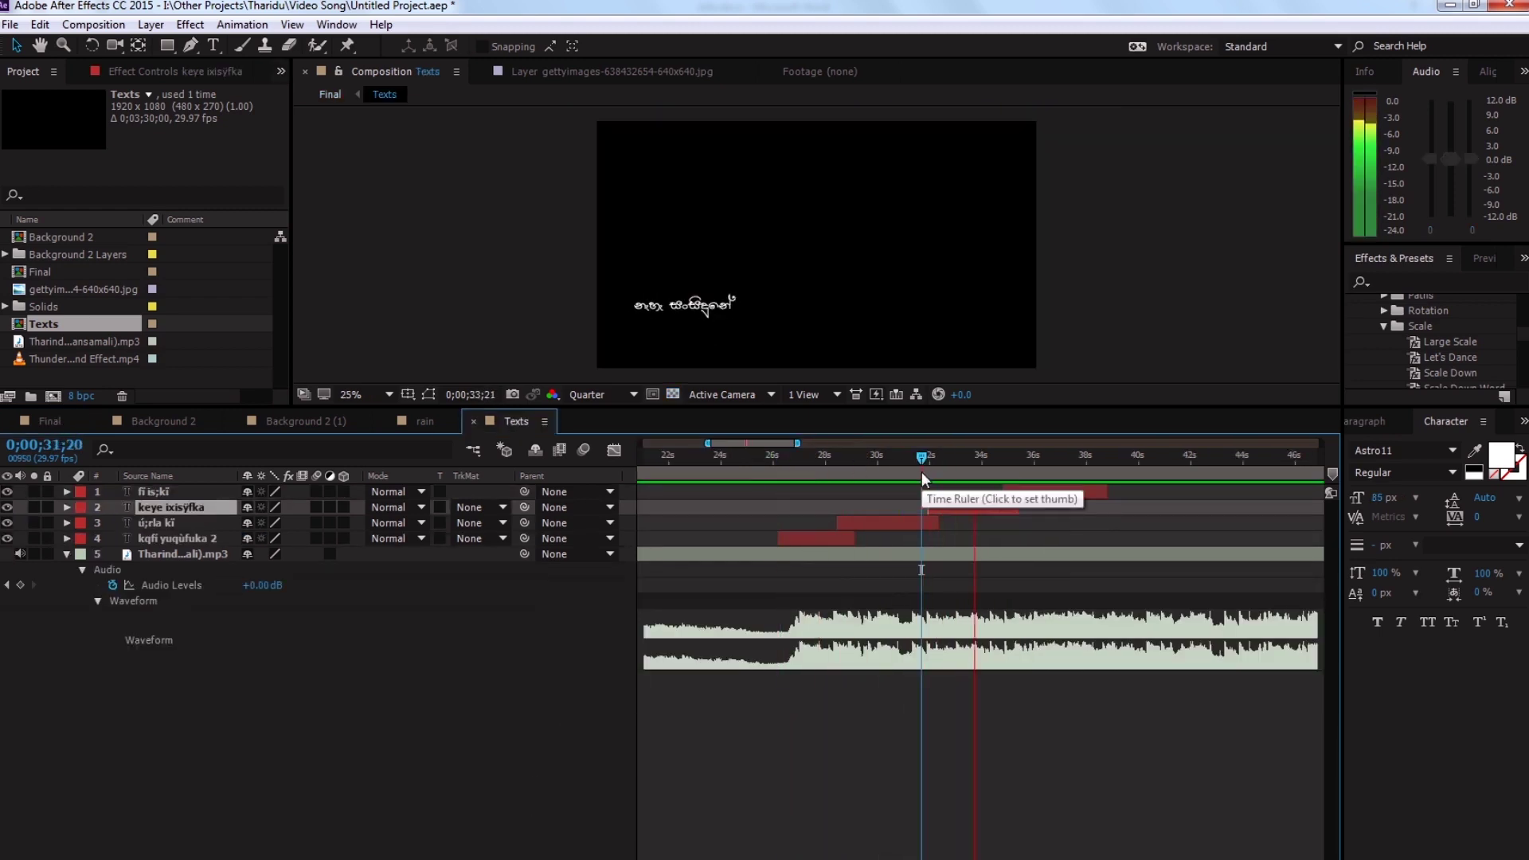
# - Check the lyrics in Word, then duplicate an earlier lyric layer and move the copy to the playhead
pyautogui.click(530, 859)
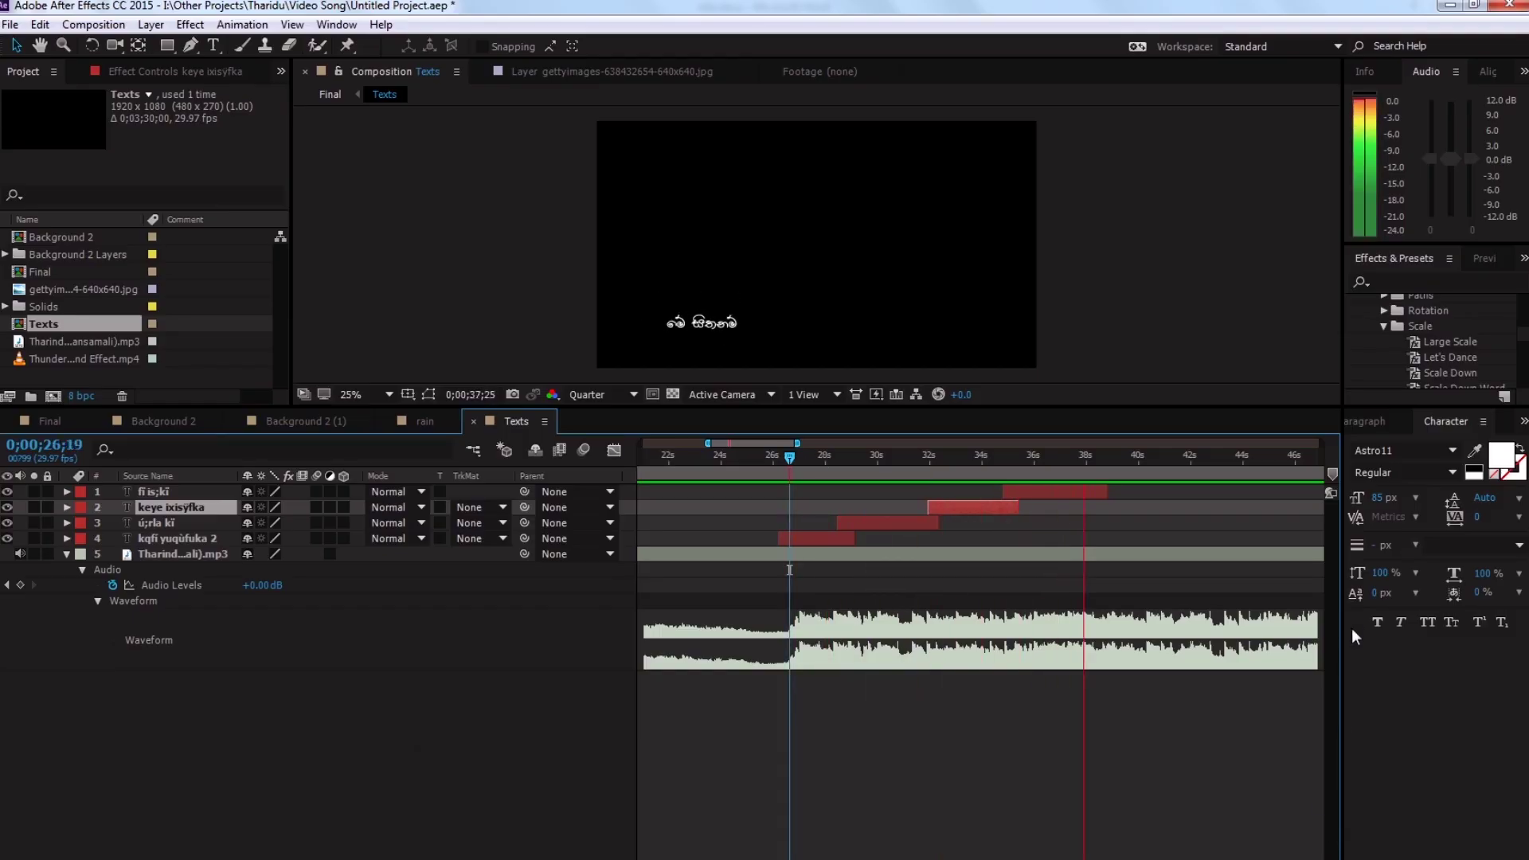
pyautogui.click(183, 539)
pyautogui.hotkey('ctrl', 'd')
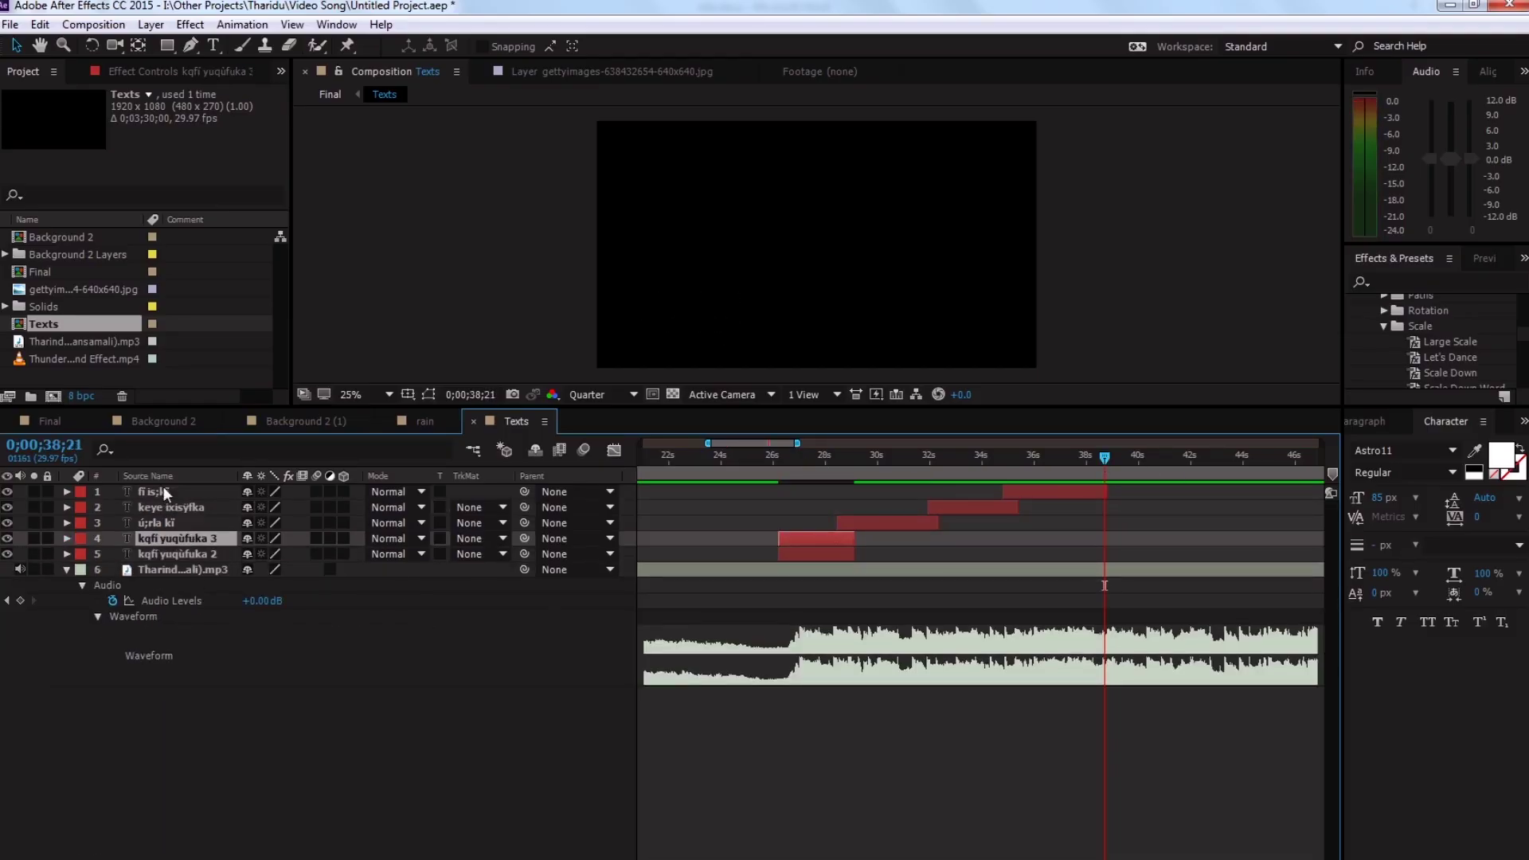
pyautogui.moveTo(807, 491); pyautogui.dragTo(1121, 504)
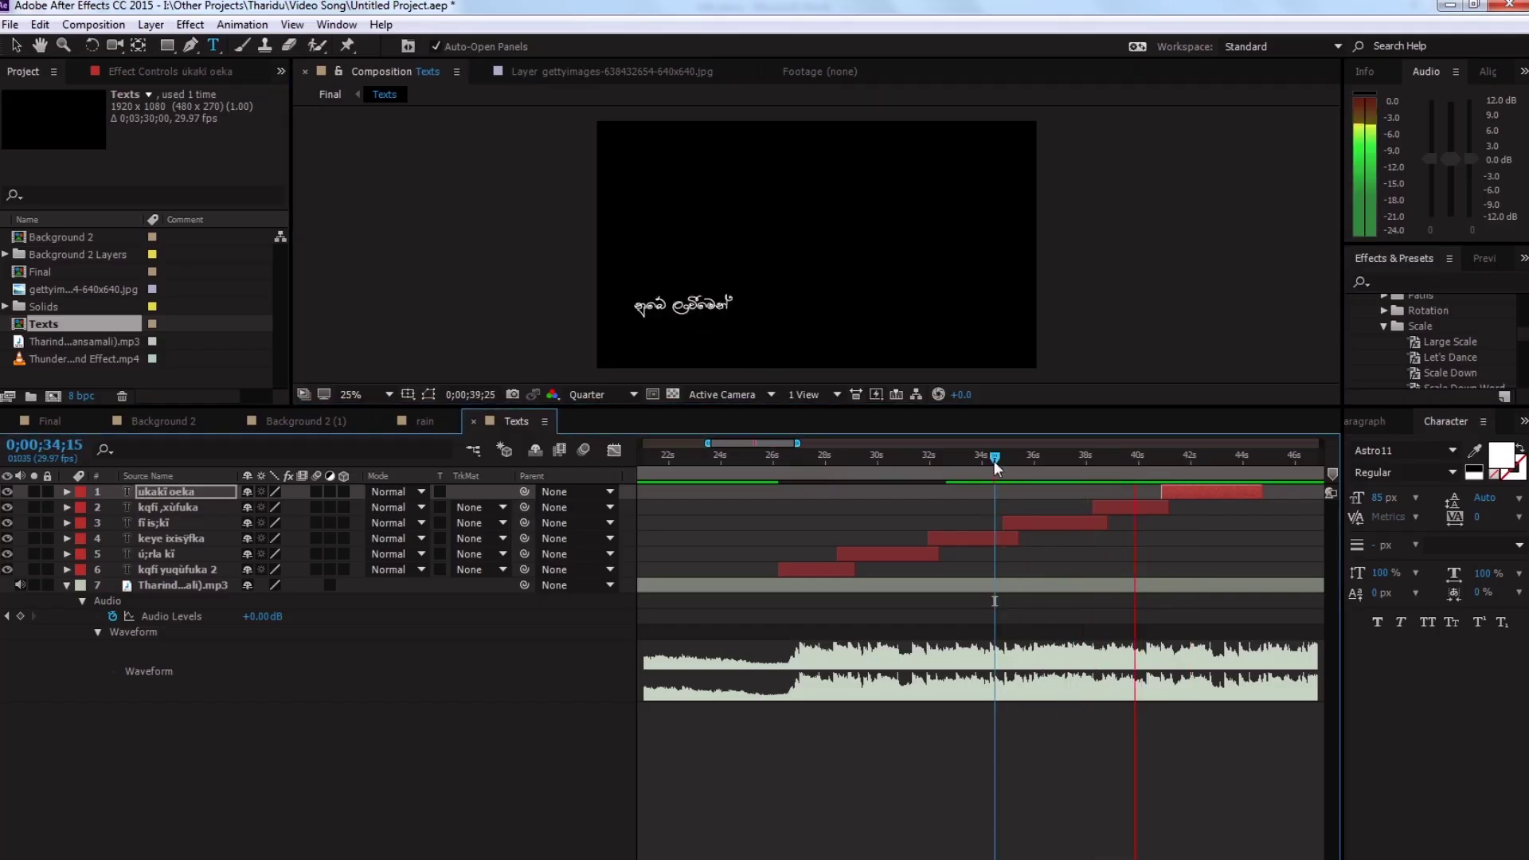
# - Shift the first and last lyric lines slightly earlier around the 40-second mark
pyautogui.moveTo(994, 461); pyautogui.dragTo(1135, 470)
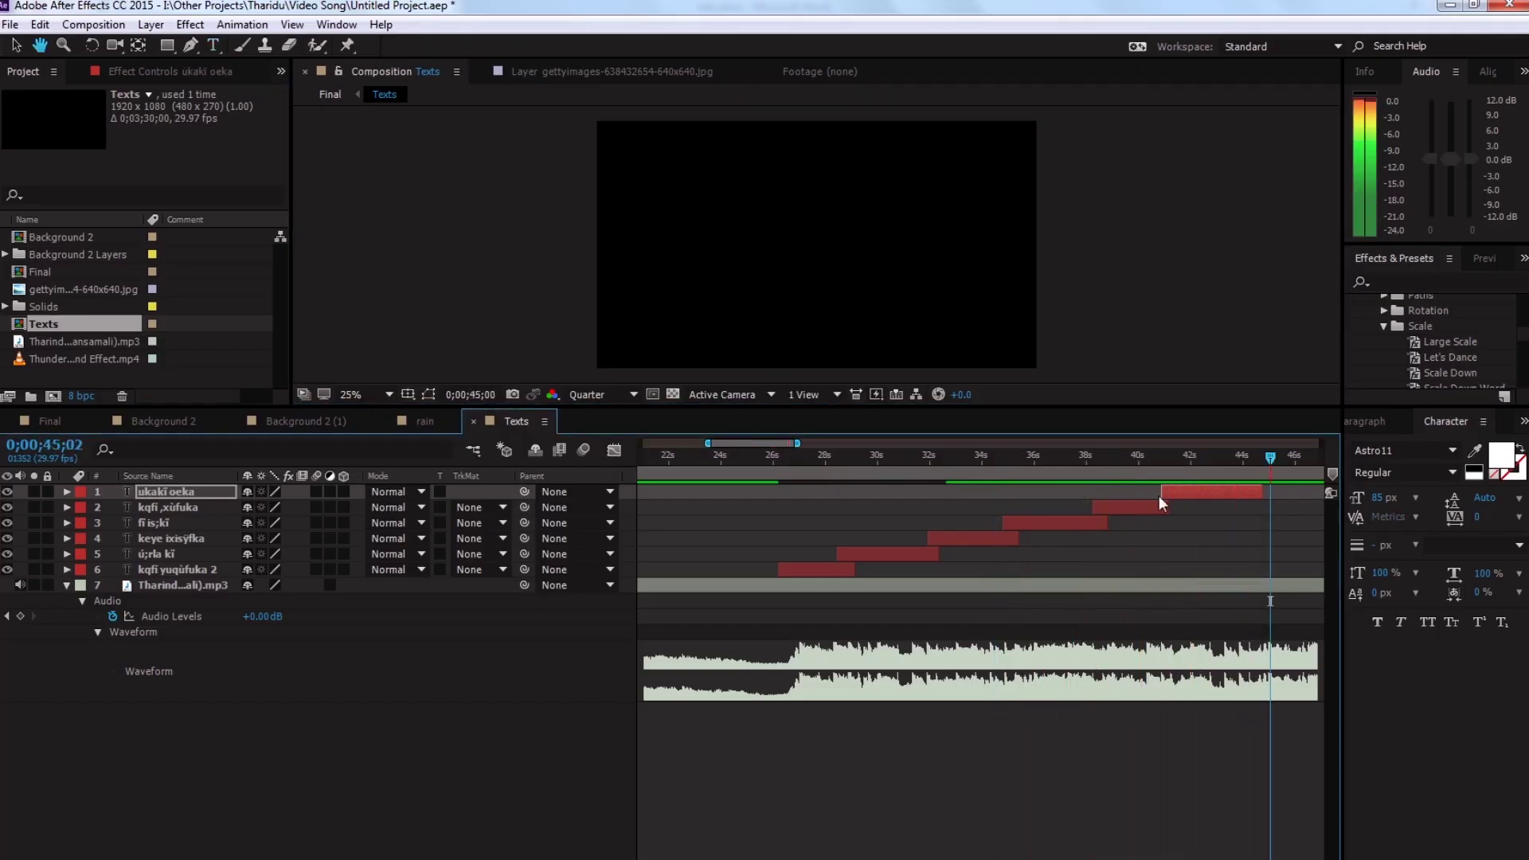
pyautogui.moveTo(836, 570); pyautogui.dragTo(833, 569)
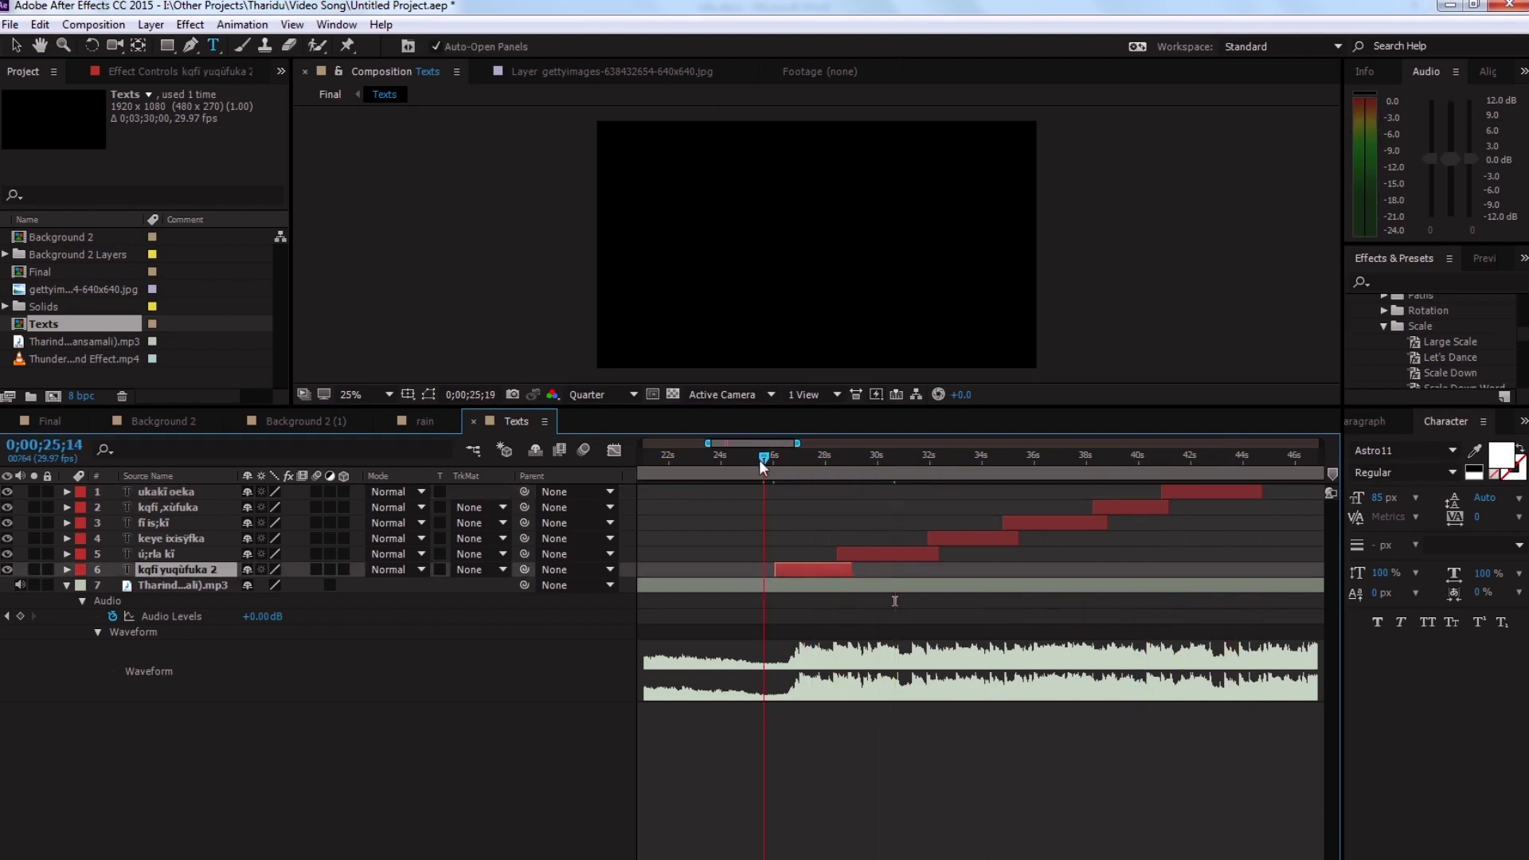
pyautogui.click(1158, 460)
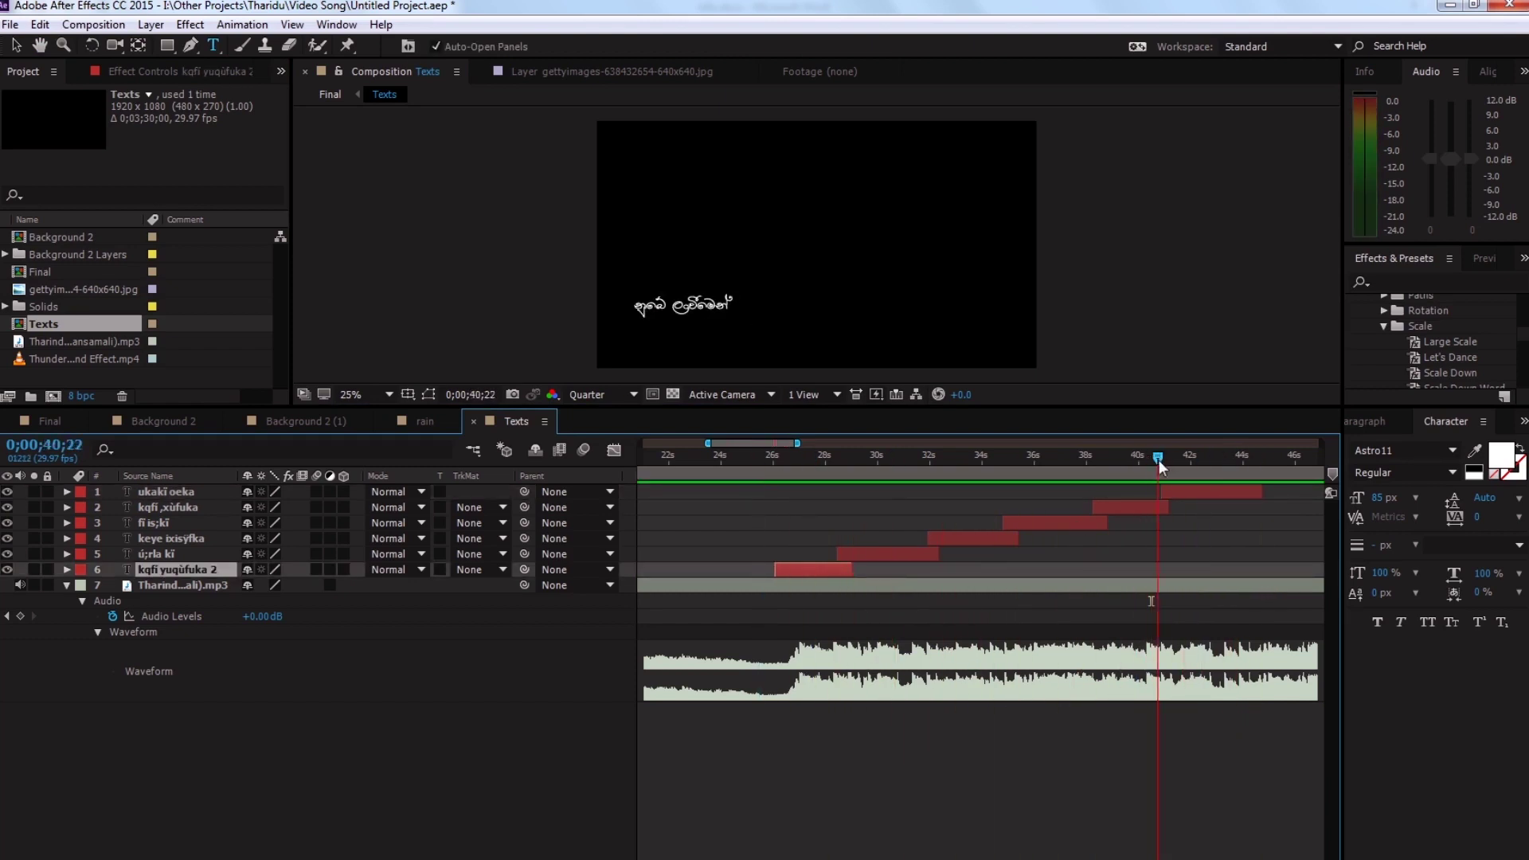
pyautogui.moveTo(1165, 492); pyautogui.dragTo(1160, 494)
# - Duplicate a lyric line as a new top layer and preview the staggered lines from 26 seconds
pyautogui.hotkey('ctrl', 'd')
pyautogui.hotkey('ctrl', 'shift', ']')
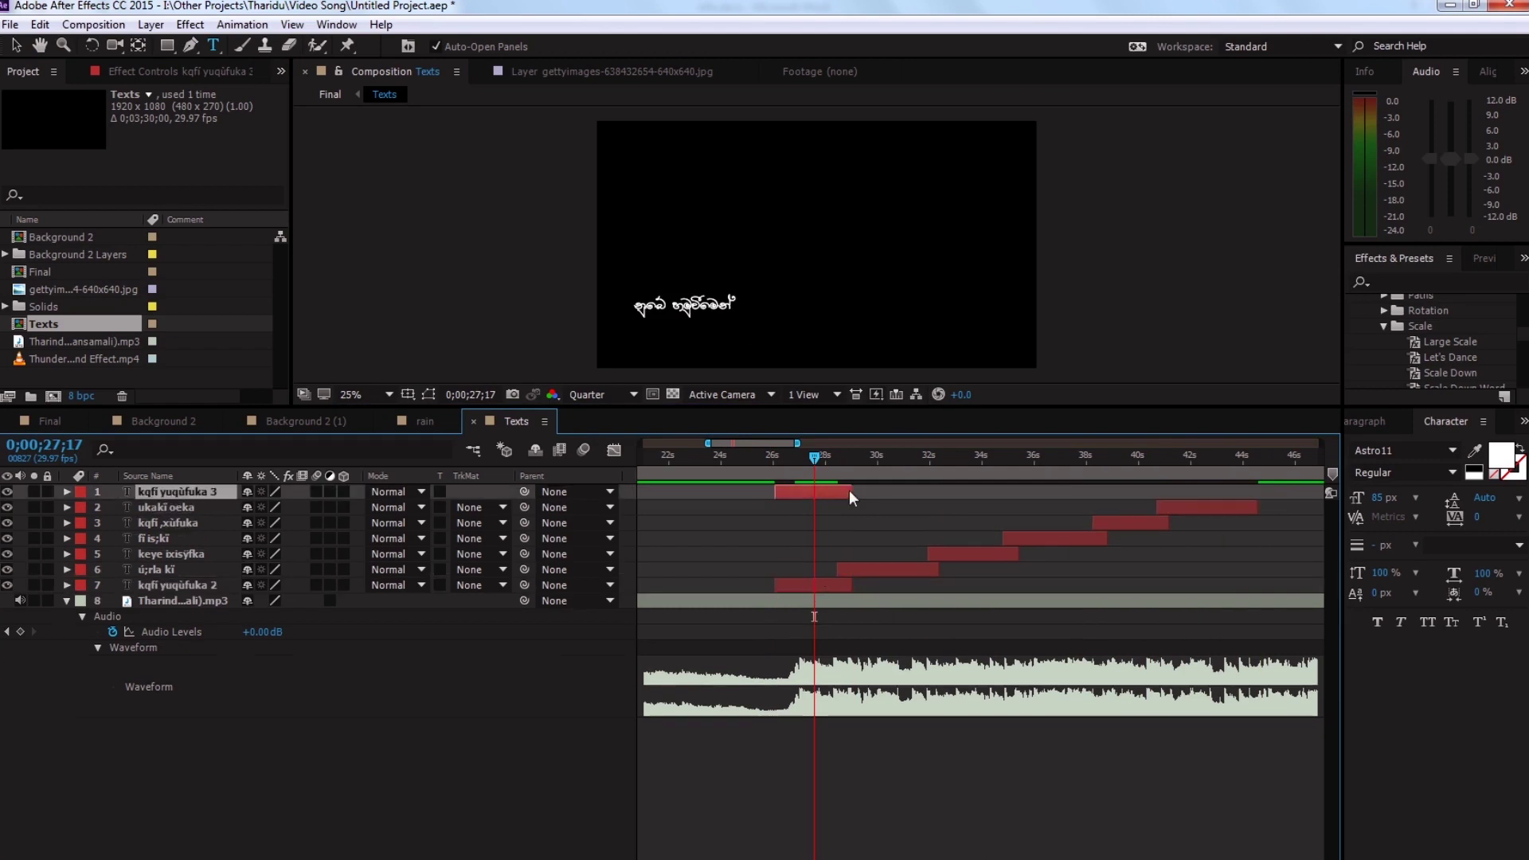
pyautogui.press('-')
pyautogui.click(715, 457)
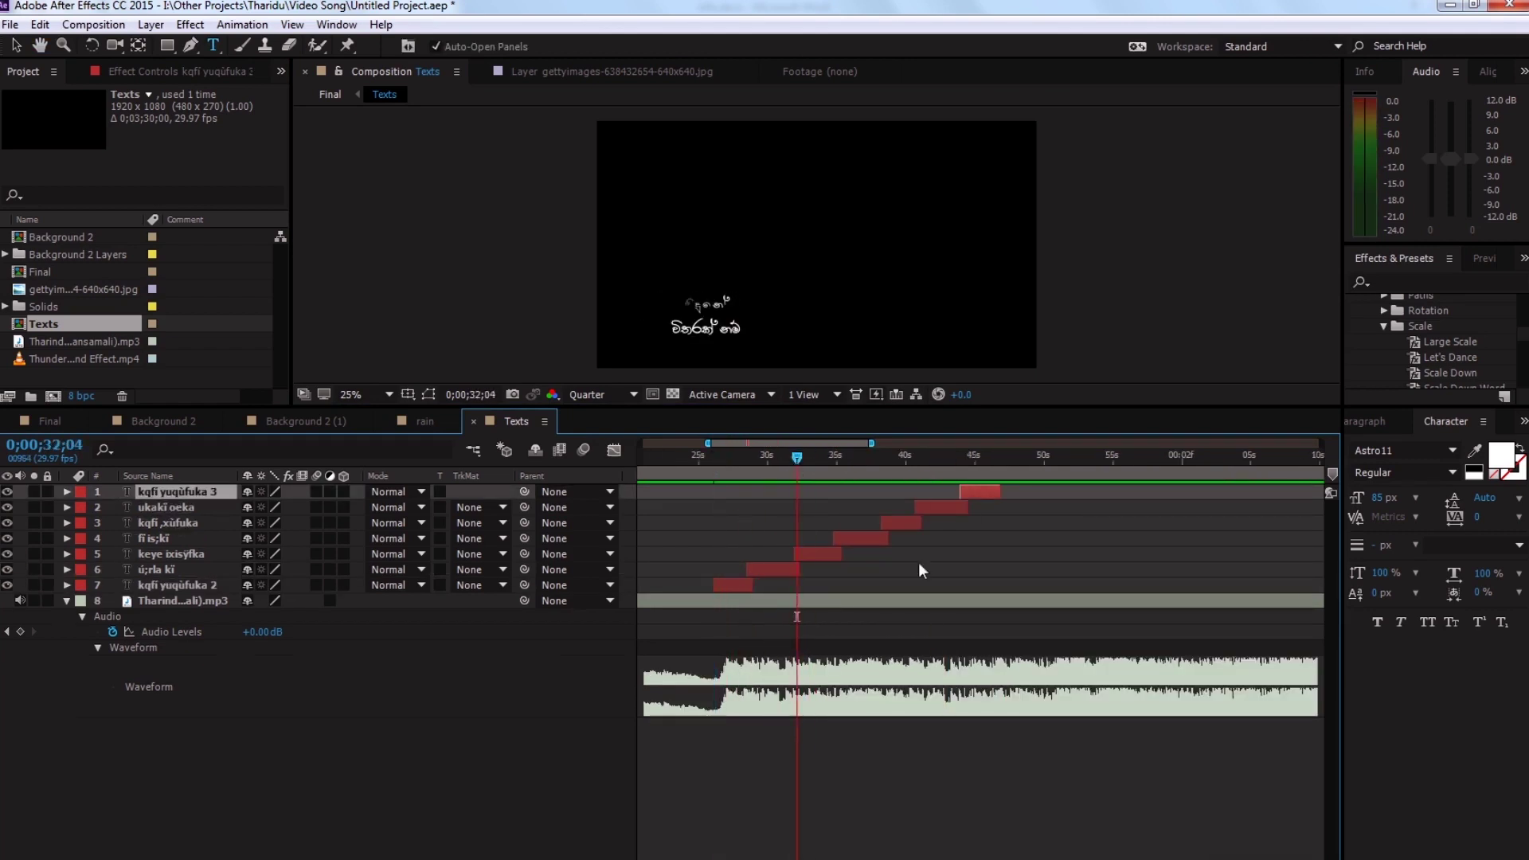
pyautogui.click(821, 554)
pyautogui.press('space')
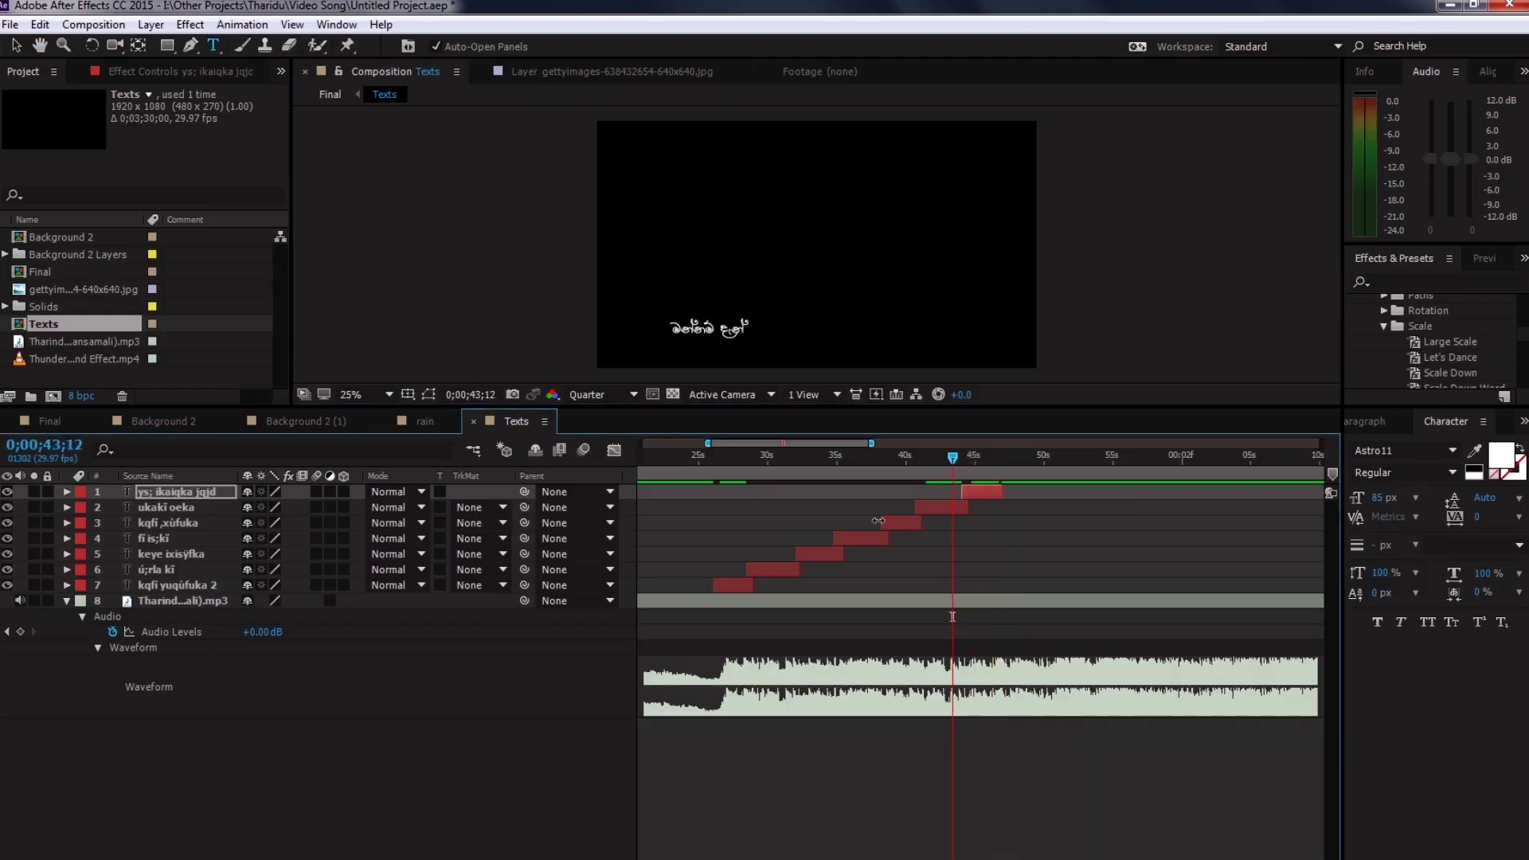
# - Duplicate another lyric line on top, expand its range selector, and select its Opacity keyframes
pyautogui.click(778, 570)
pyautogui.hotkey('ctrl', 'd')
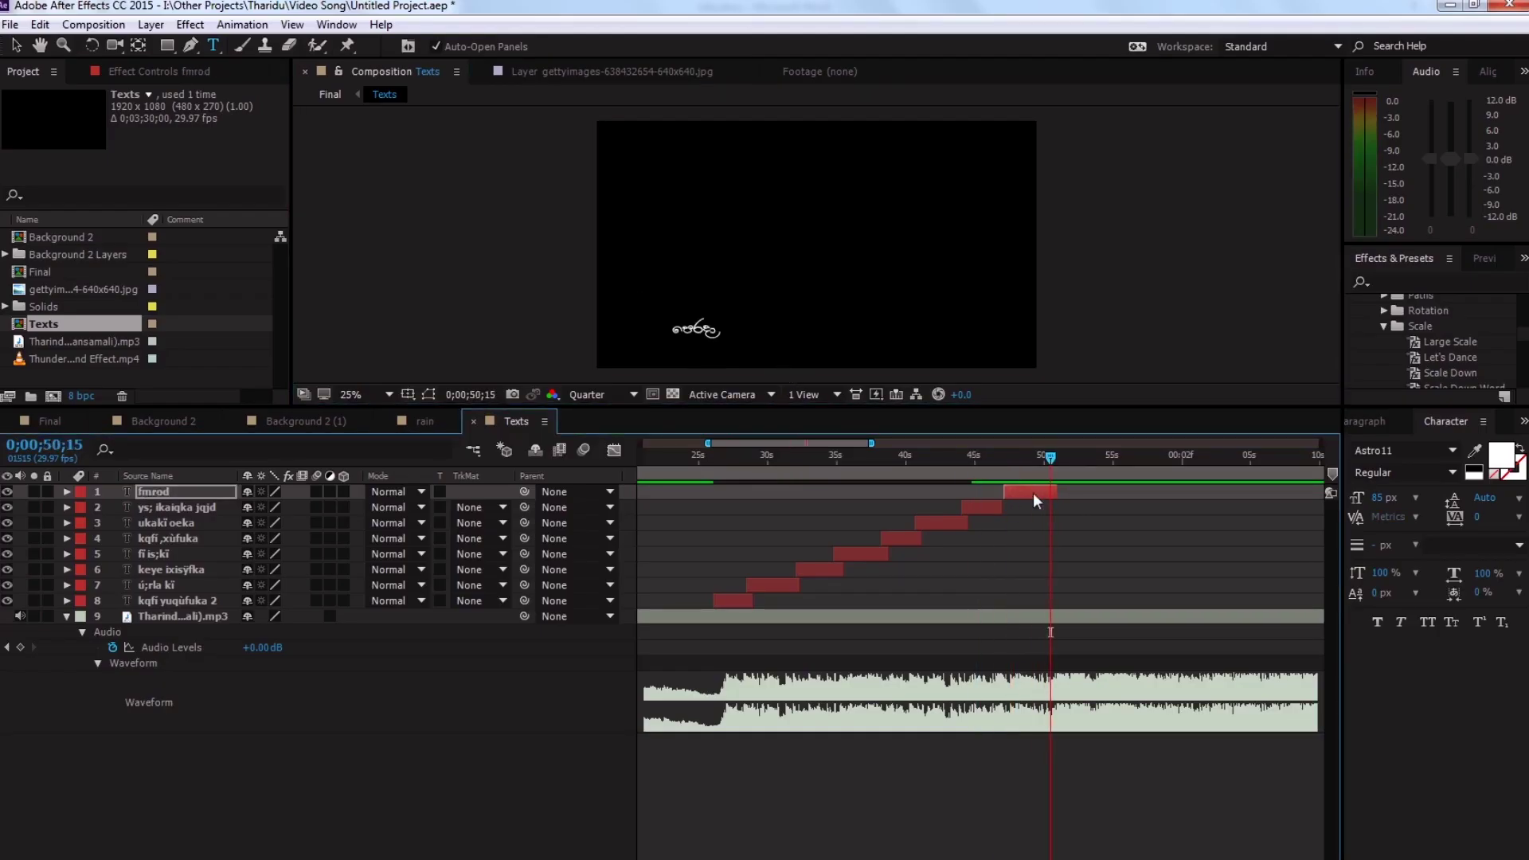
pyautogui.press('i')
pyautogui.click(67, 491)
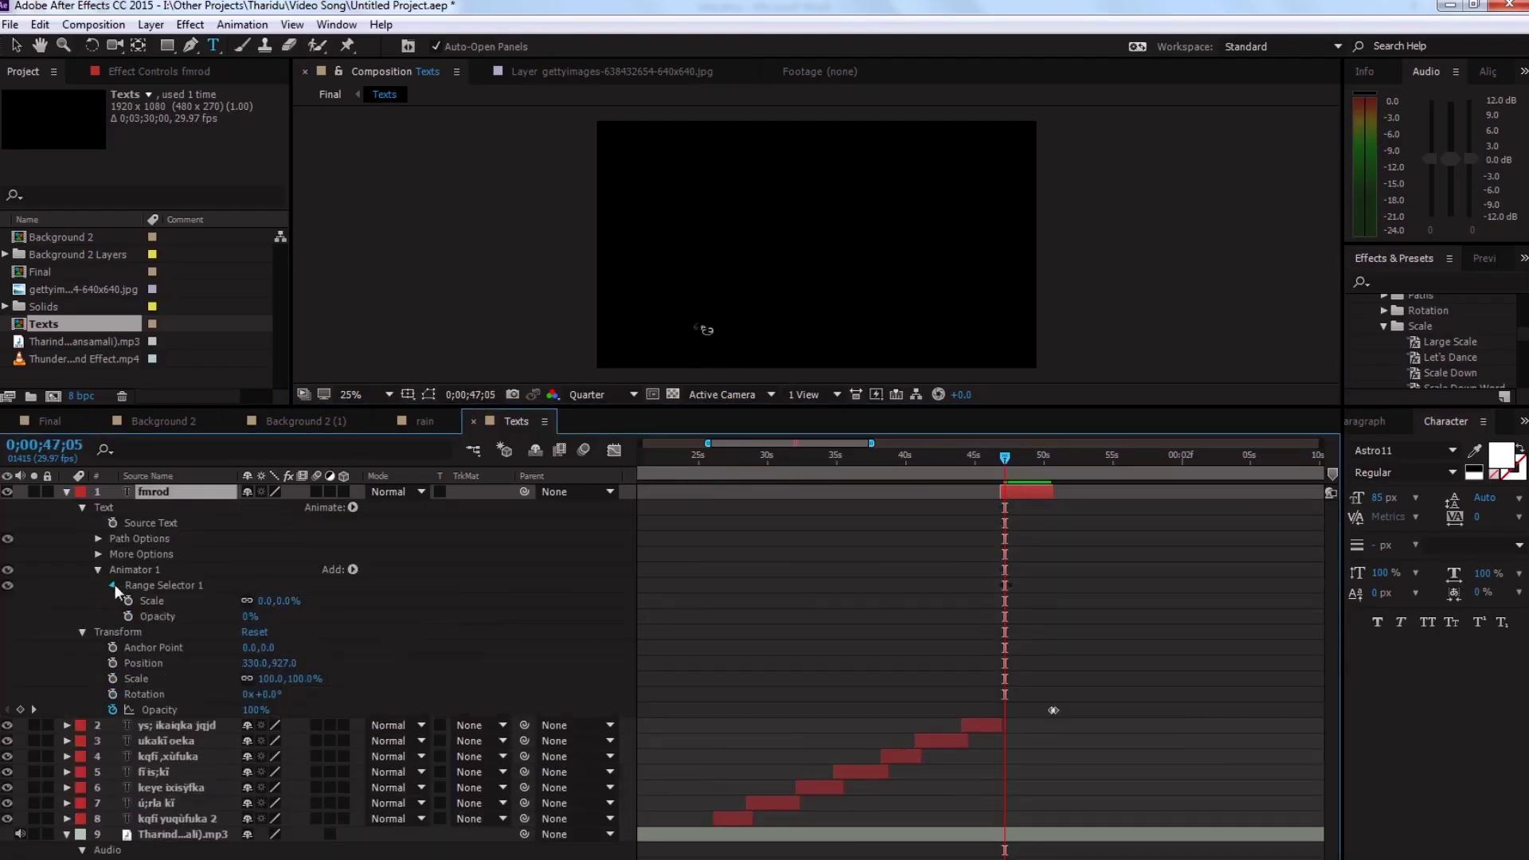
pyautogui.click(114, 587)
pyautogui.click(939, 466)
pyautogui.press('space')
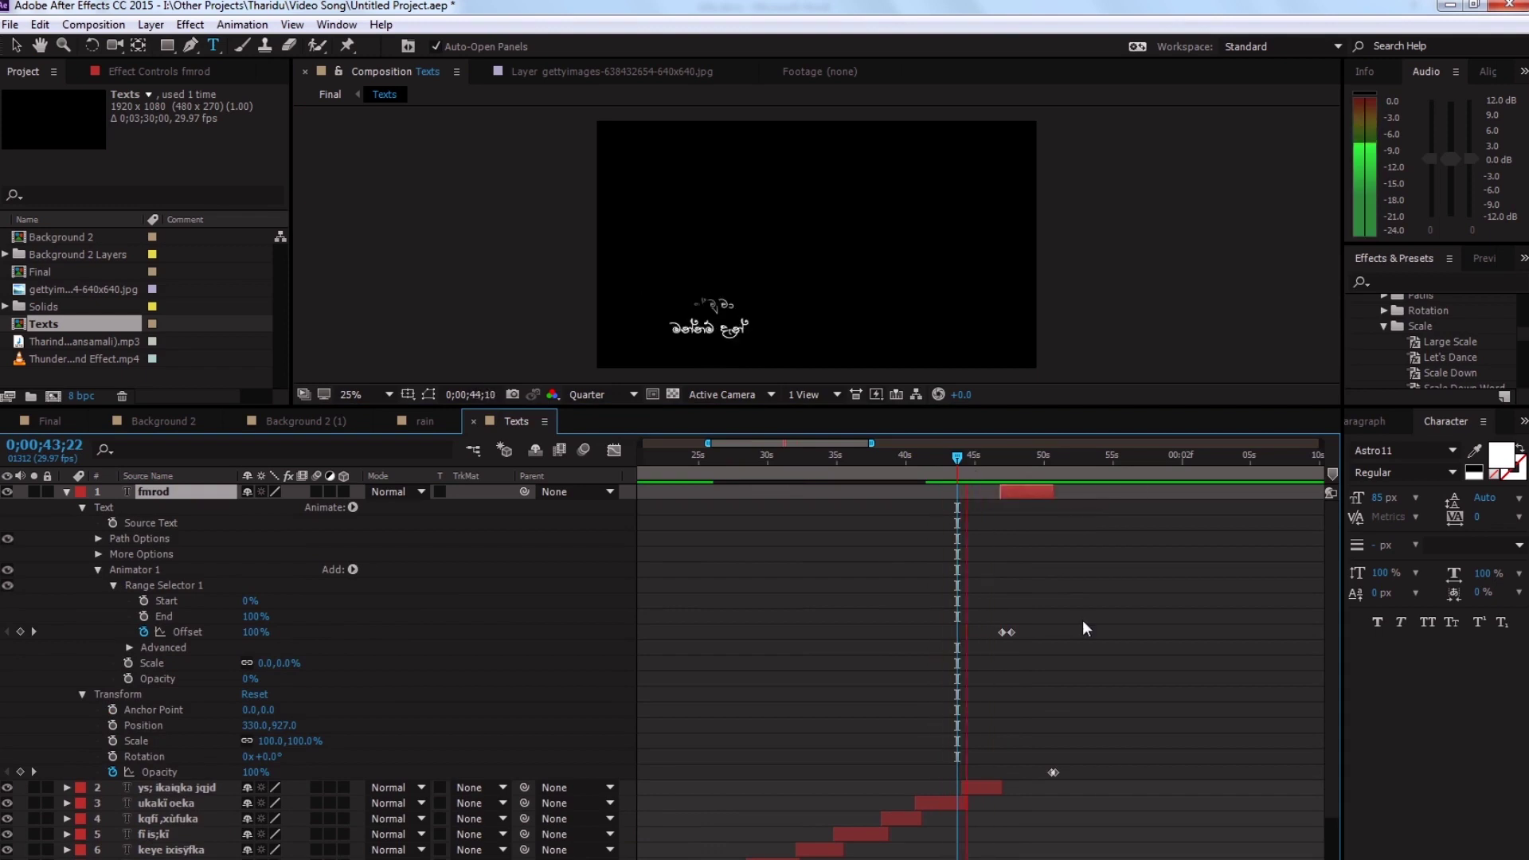
pyautogui.scroll(3, 1005, 456)
pyautogui.moveTo(1191, 763); pyautogui.dragTo(1224, 787)
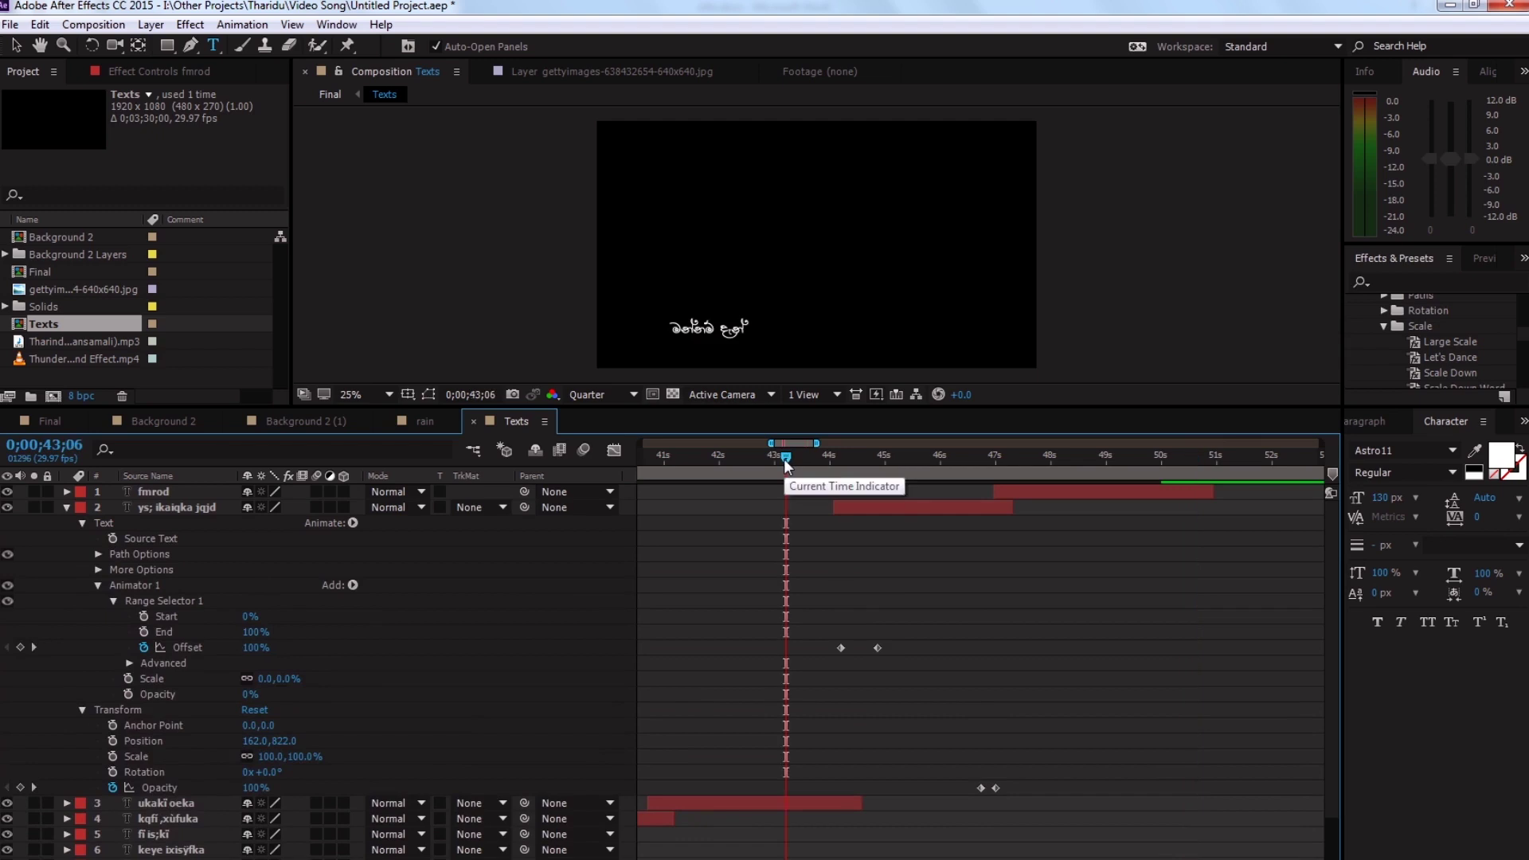
# - Expand the second lyric line and shift its fade keyframes slightly later
pyautogui.click(784, 459)
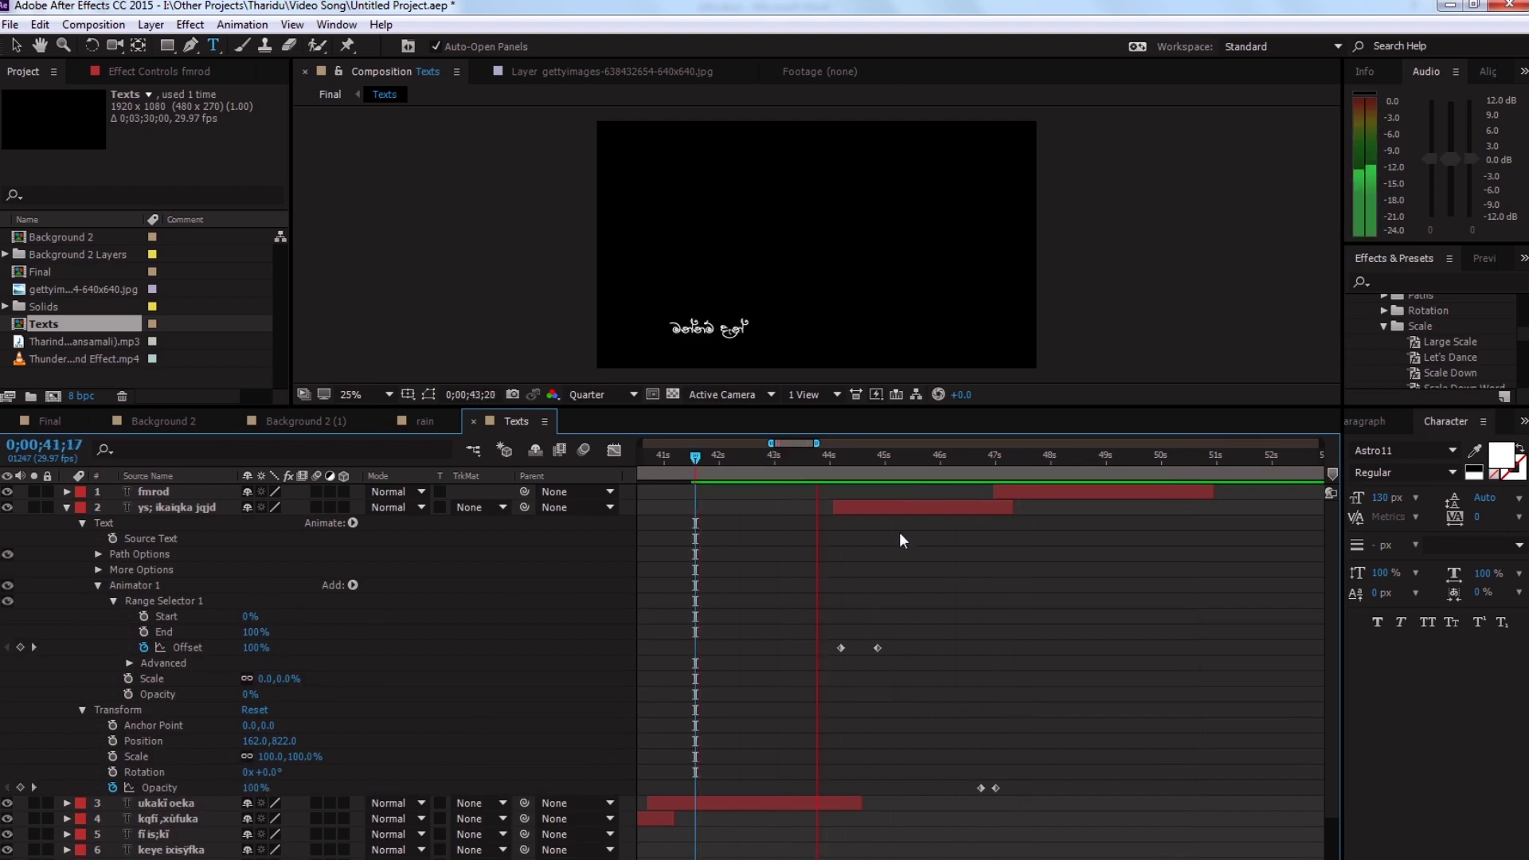
pyautogui.moveTo(997, 459); pyautogui.dragTo(1007, 458)
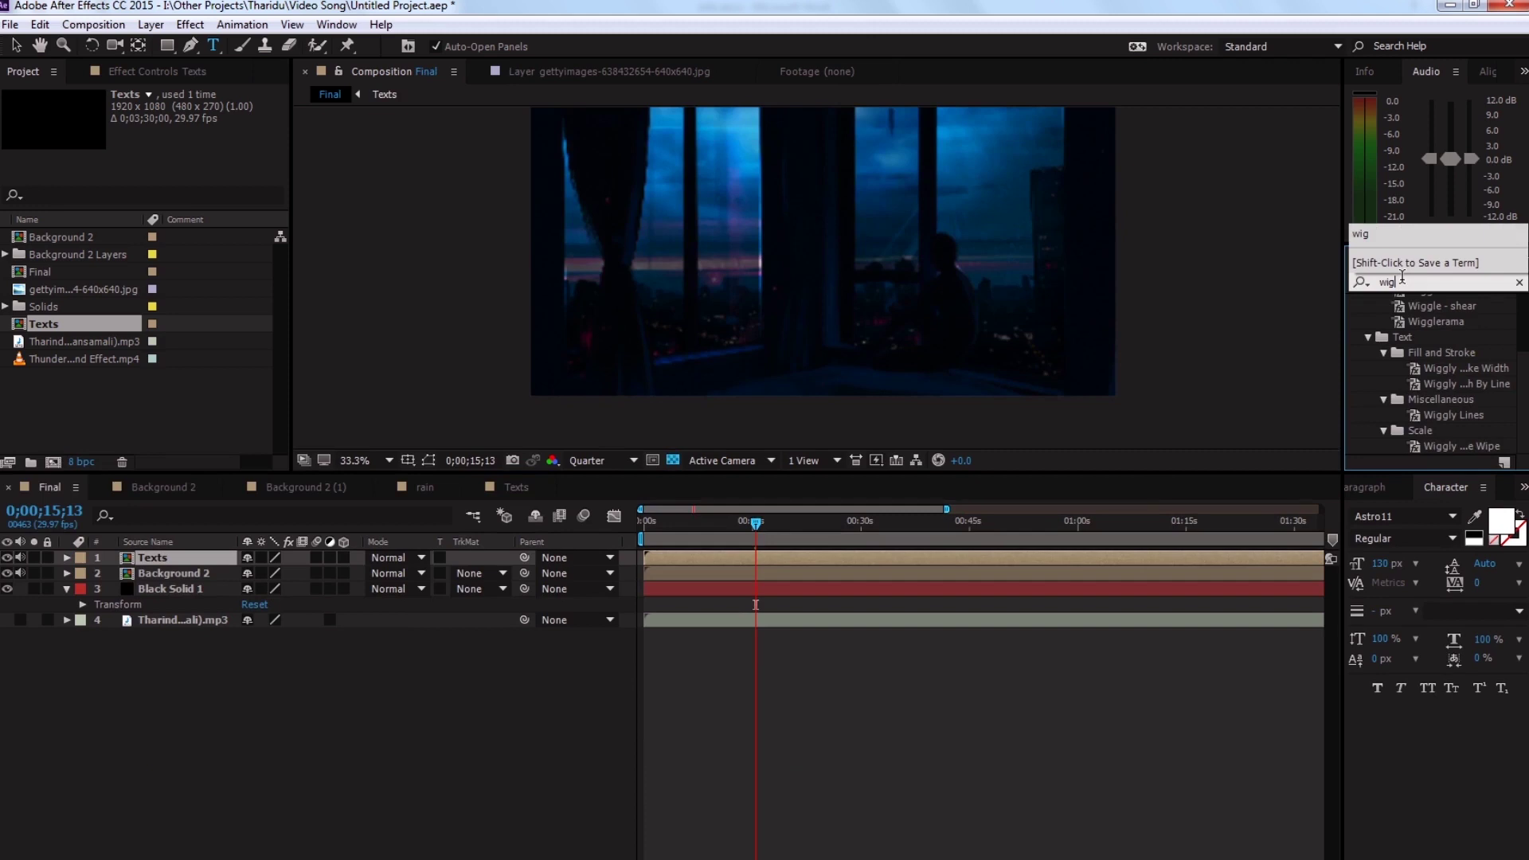
# - Apply the Wiggle - position preset to the Texts layer, replacing the gelatin try, with Wiggle Amount 30
pyautogui.write('gly')
pyautogui.moveTo(1457, 426)
pyautogui.mouseDown()
pyautogui.moveTo(666, 554)
pyautogui.moveTo(838, 547)
pyautogui.mouseUp()
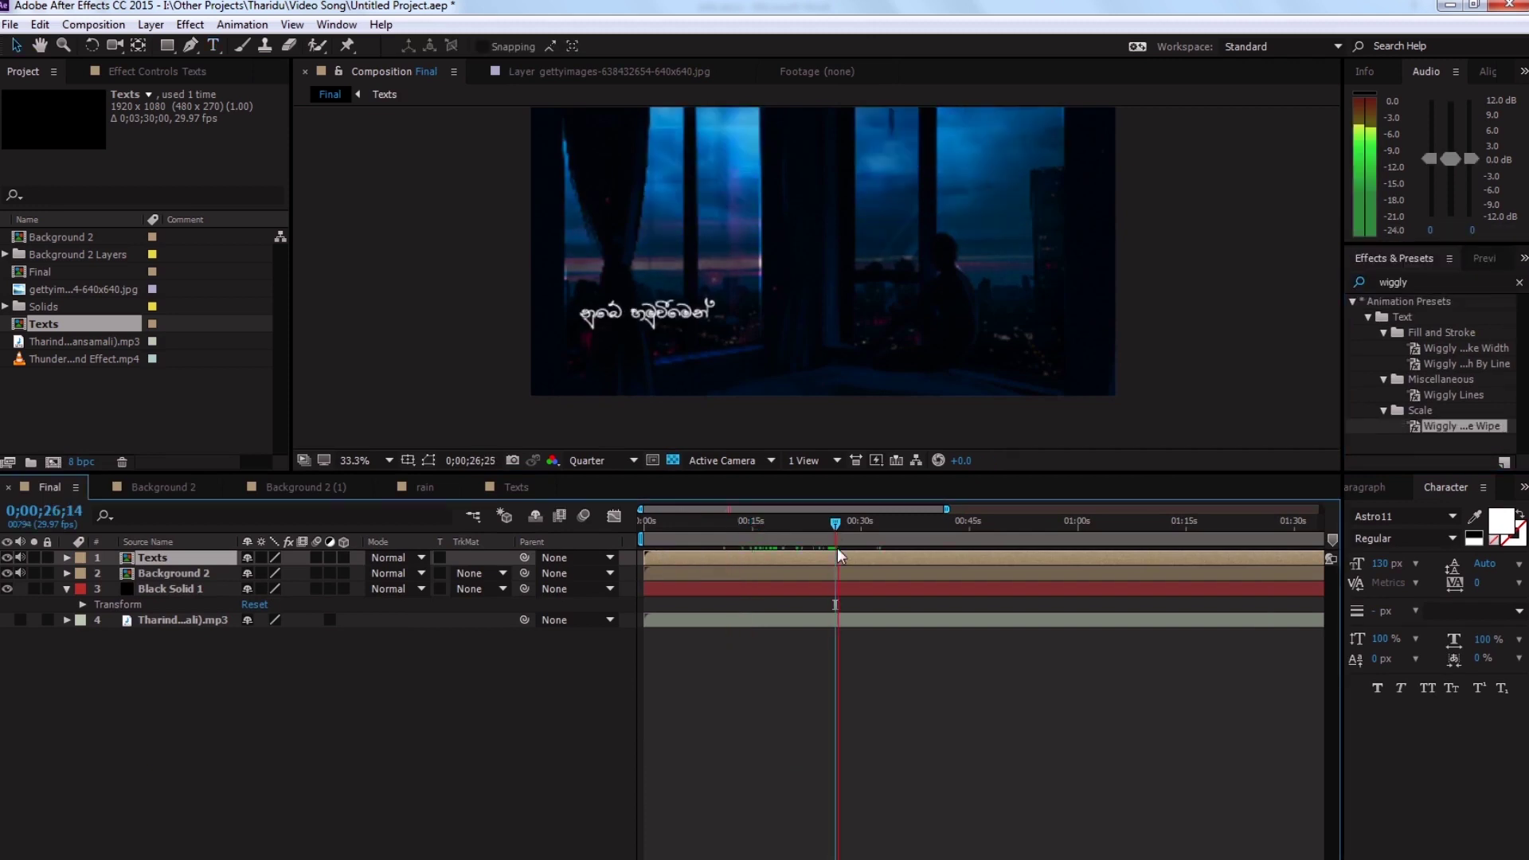
pyautogui.click(66, 558)
pyautogui.click(1520, 282)
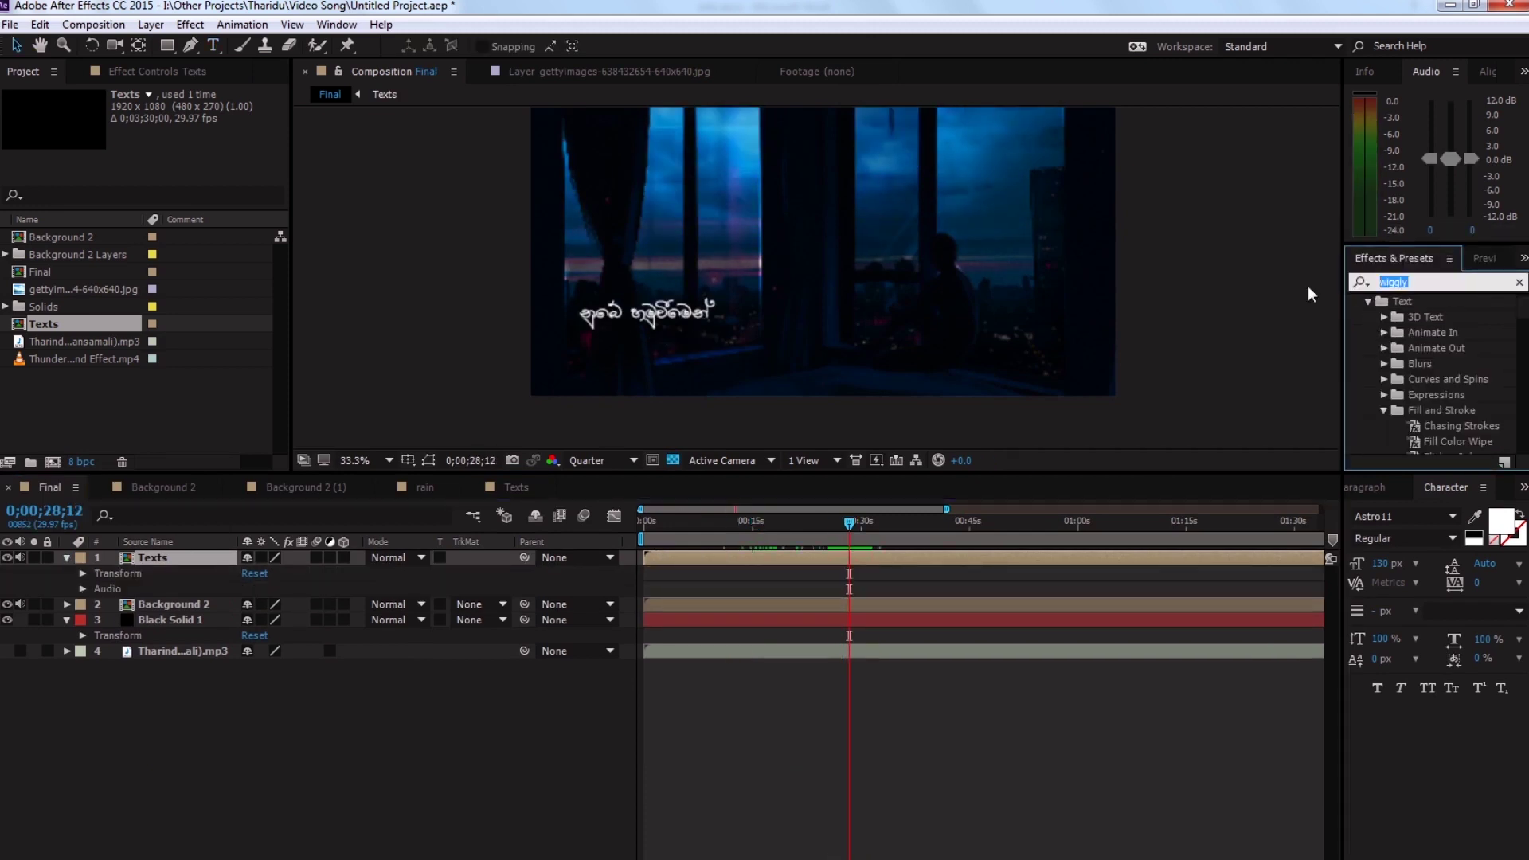
pyautogui.write('wi')
pyautogui.moveTo(1445, 332); pyautogui.dragTo(868, 562)
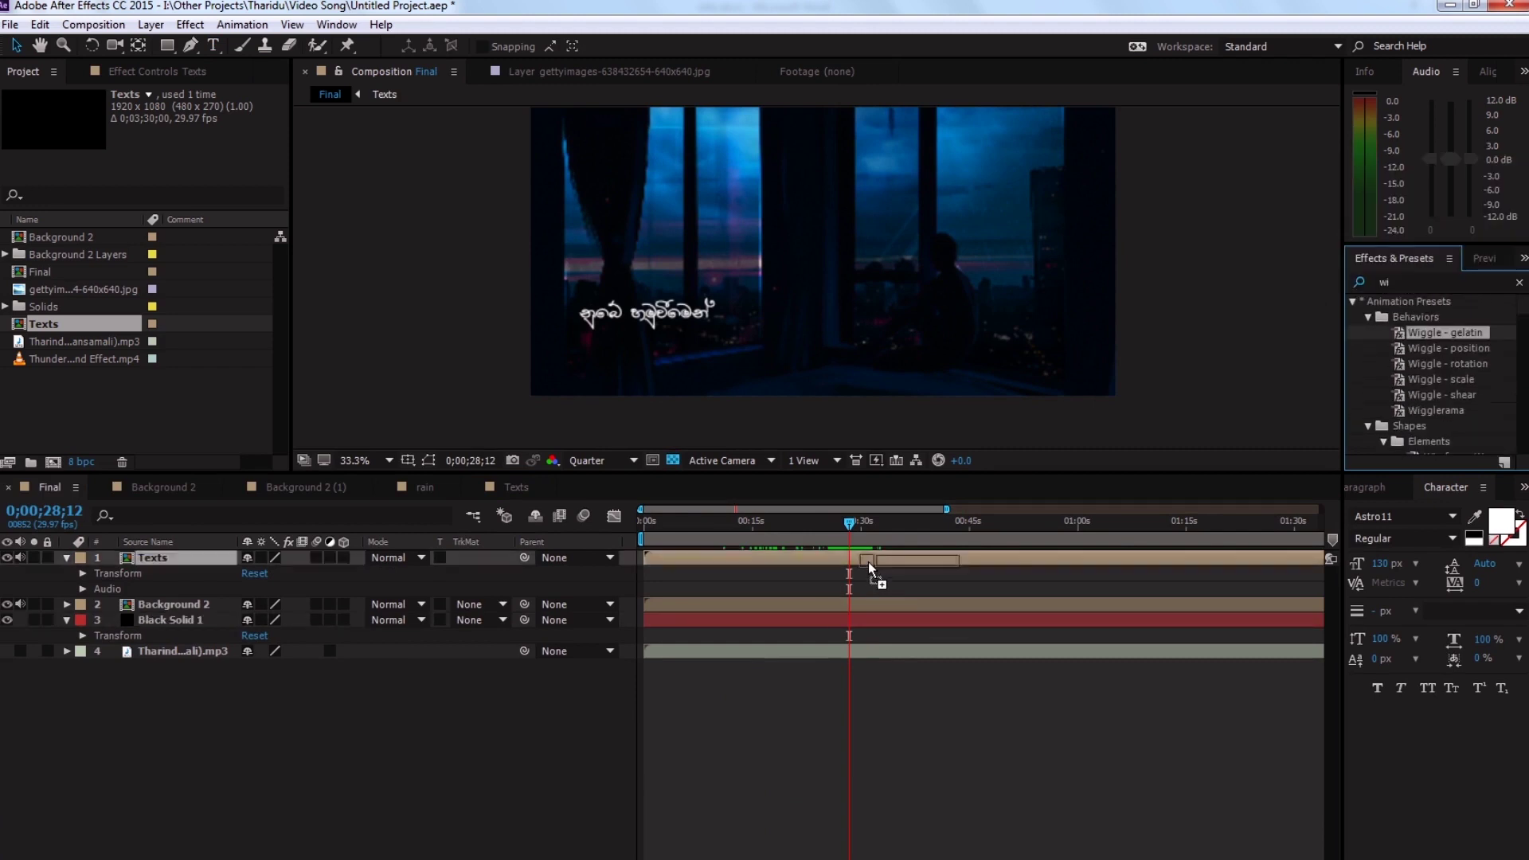
pyautogui.hotkey('ctrl', 'z')
pyautogui.moveTo(1444, 348); pyautogui.dragTo(847, 556)
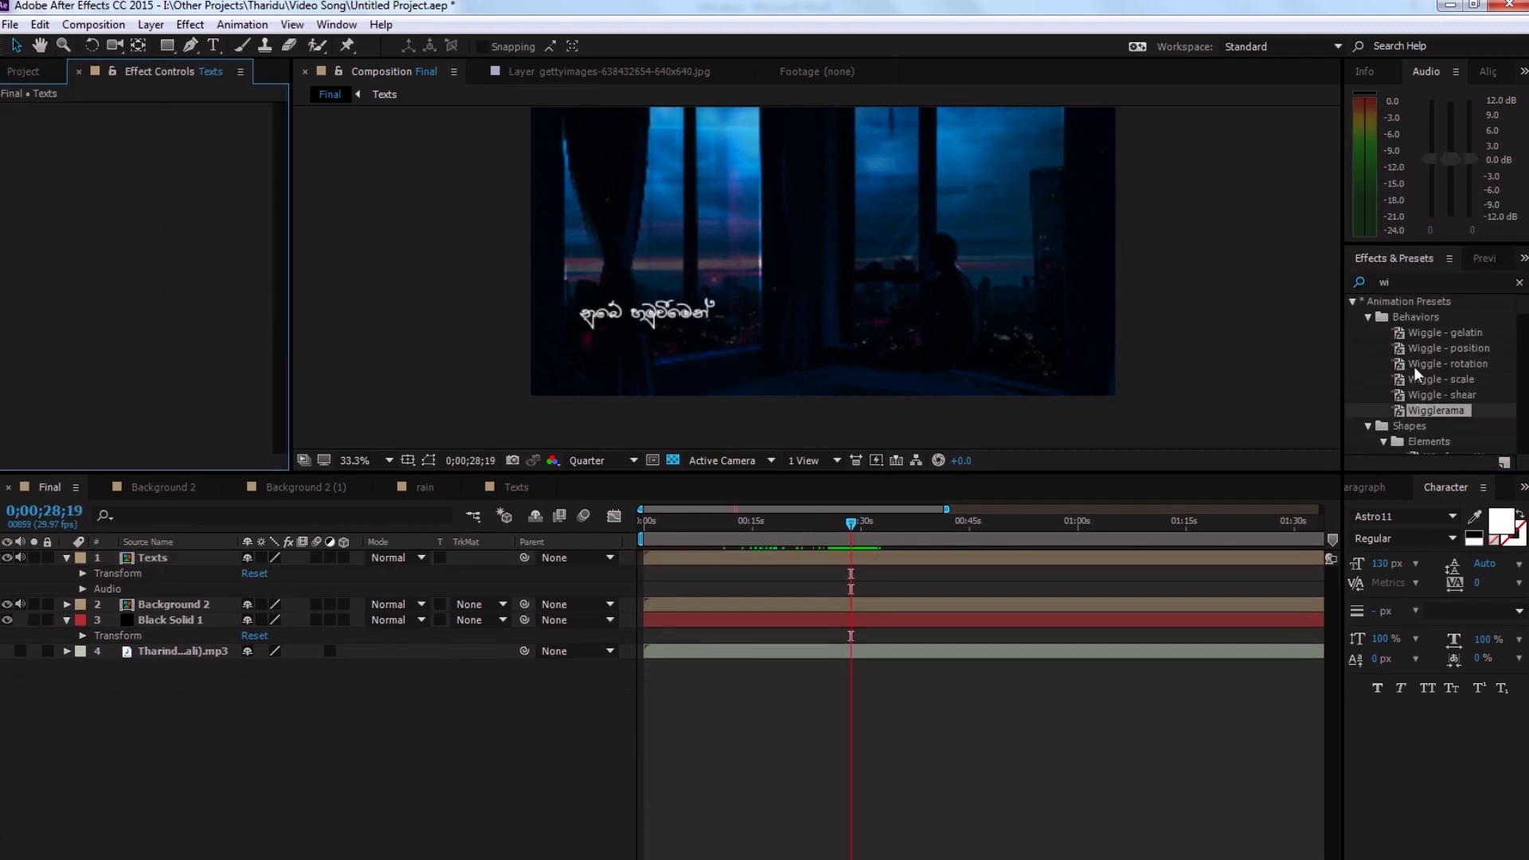
pyautogui.click(168, 141)
pyautogui.write('30')
pyautogui.press('Return')
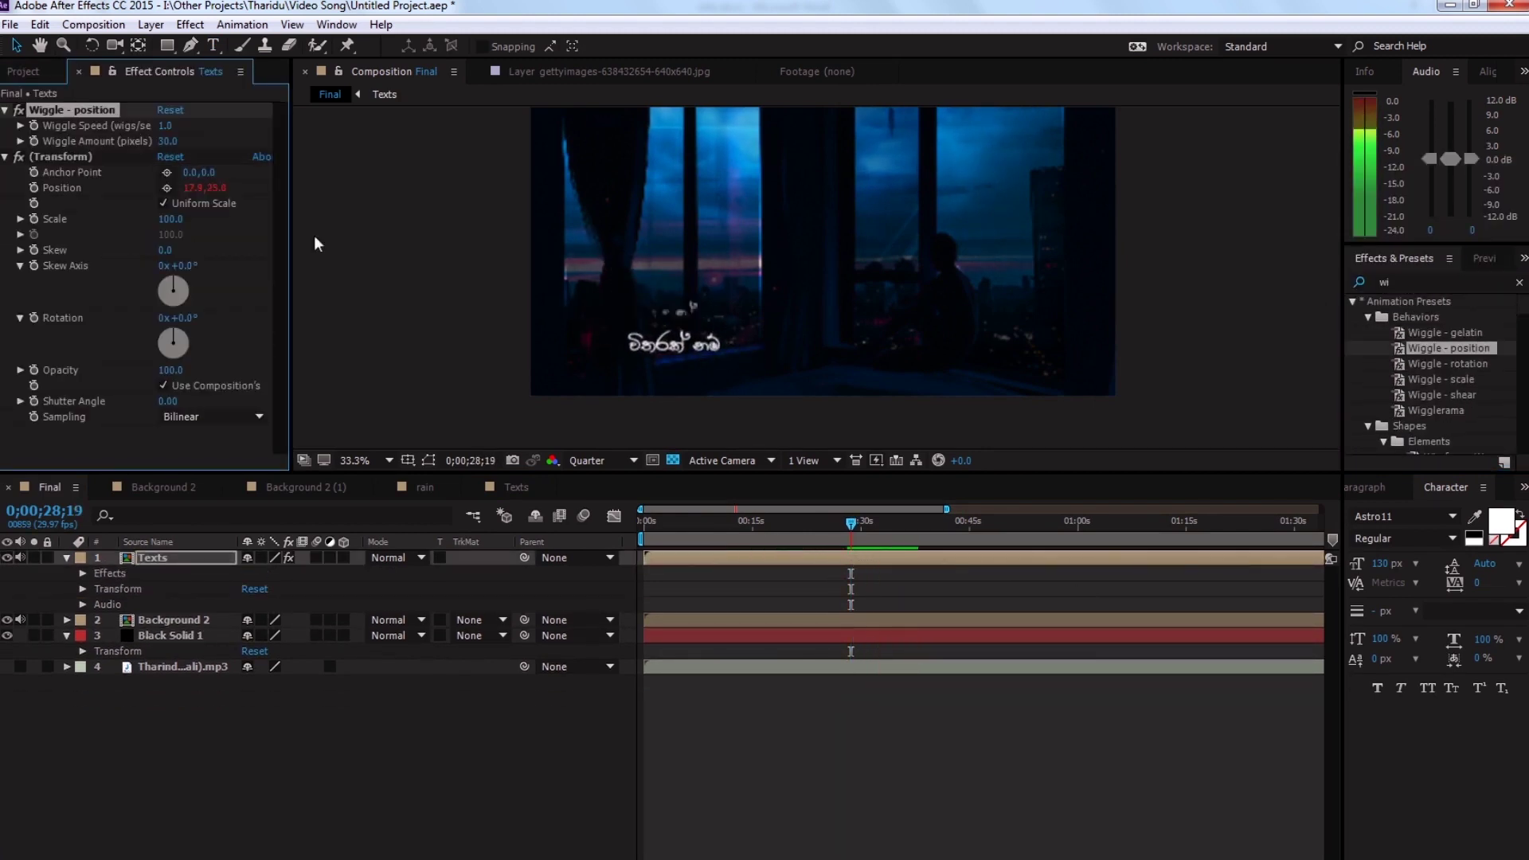